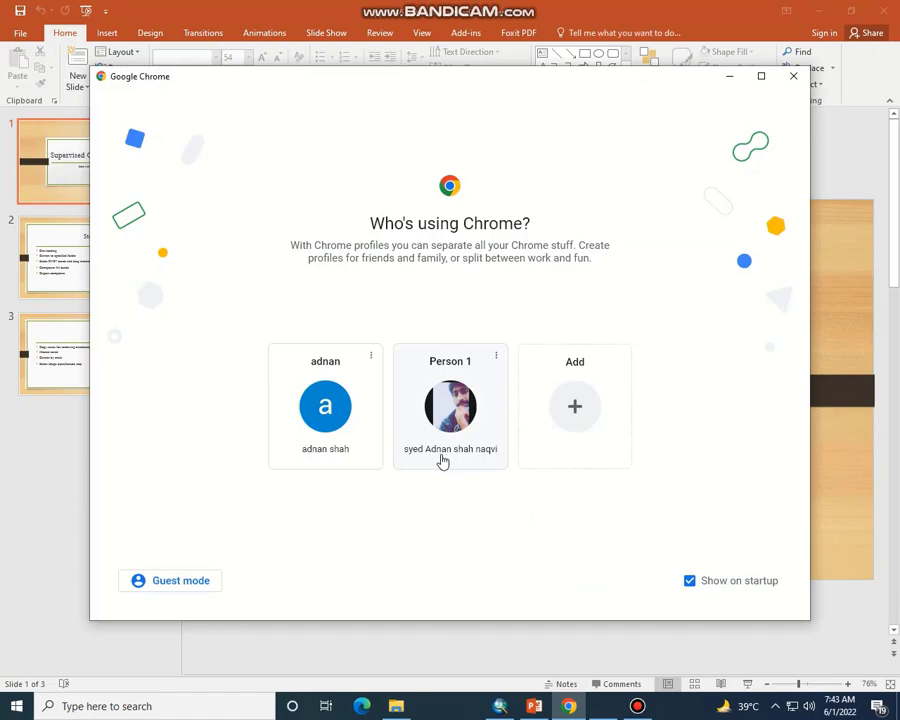
# Open Chrome with the Person 1 profile, dismiss the page-restore offer and go to the USGS EarthExplorer site.
pyautogui.click(442, 455)
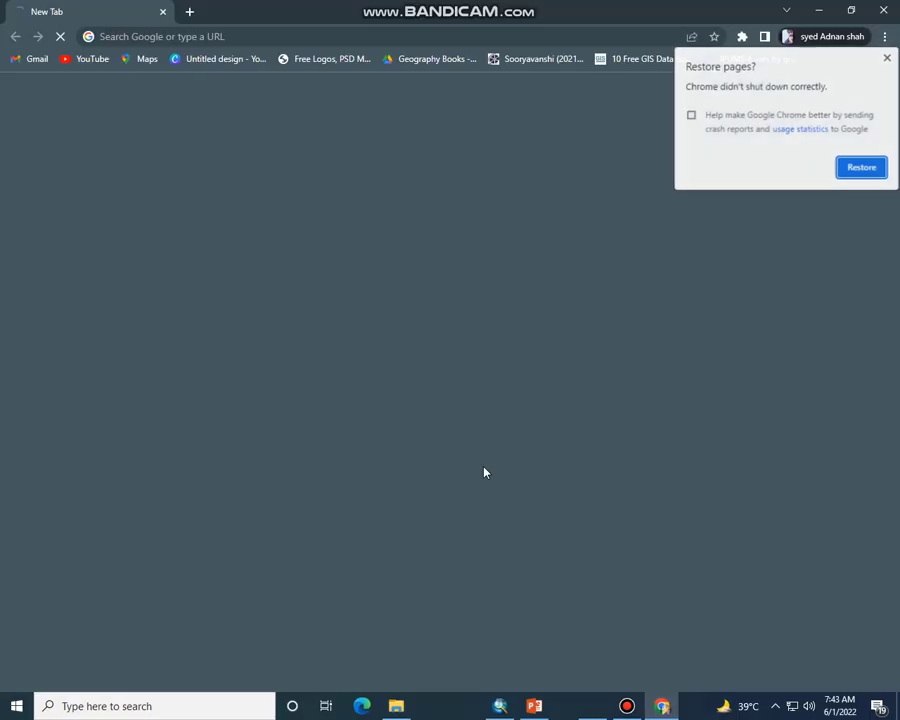
pyautogui.click(887, 57)
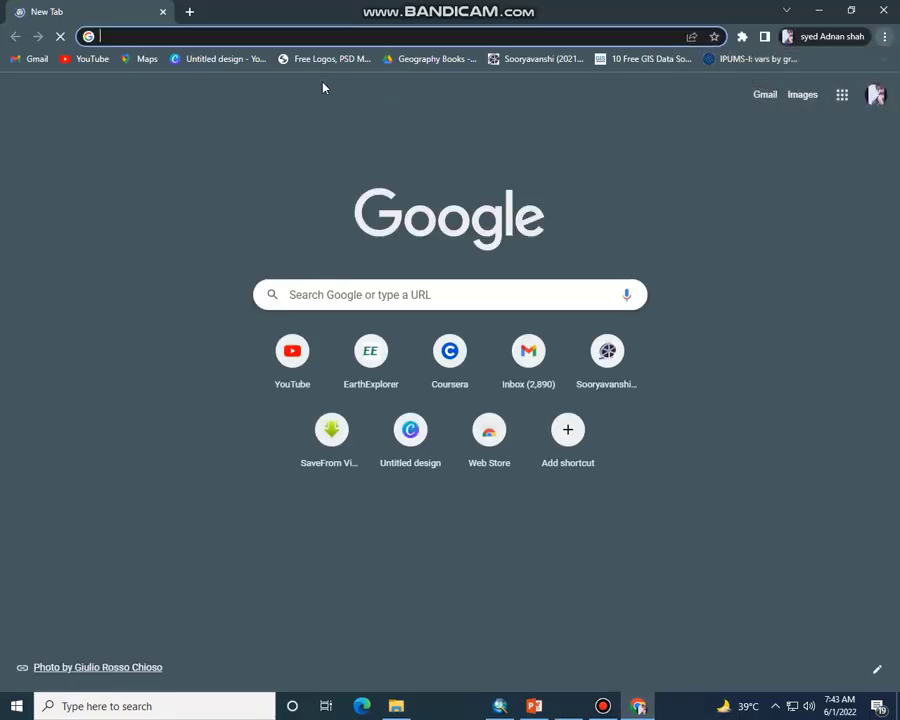
pyautogui.write('earth')
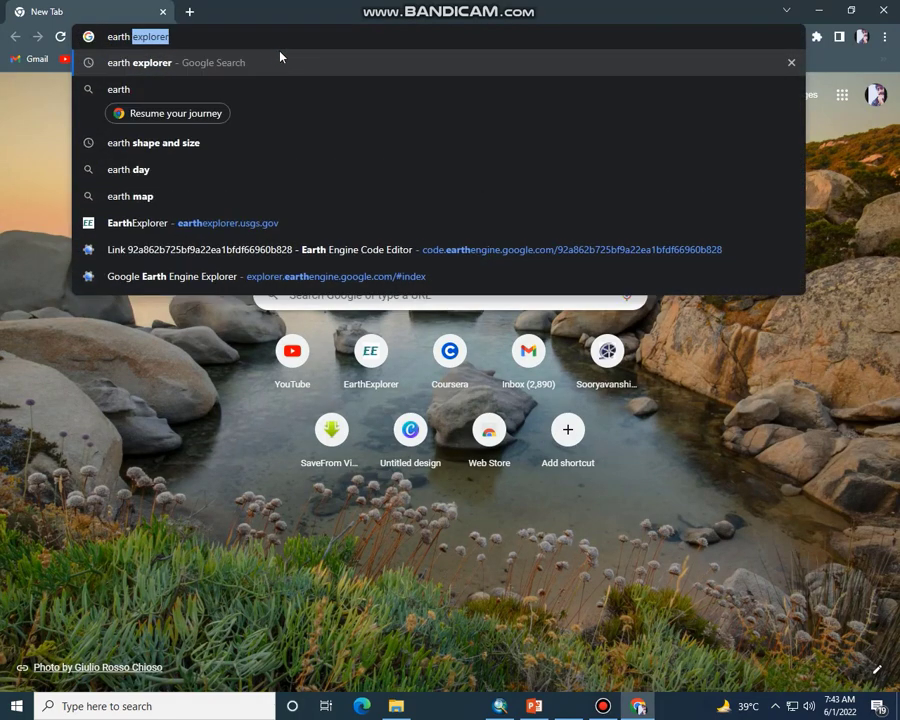
pyautogui.press('Return')
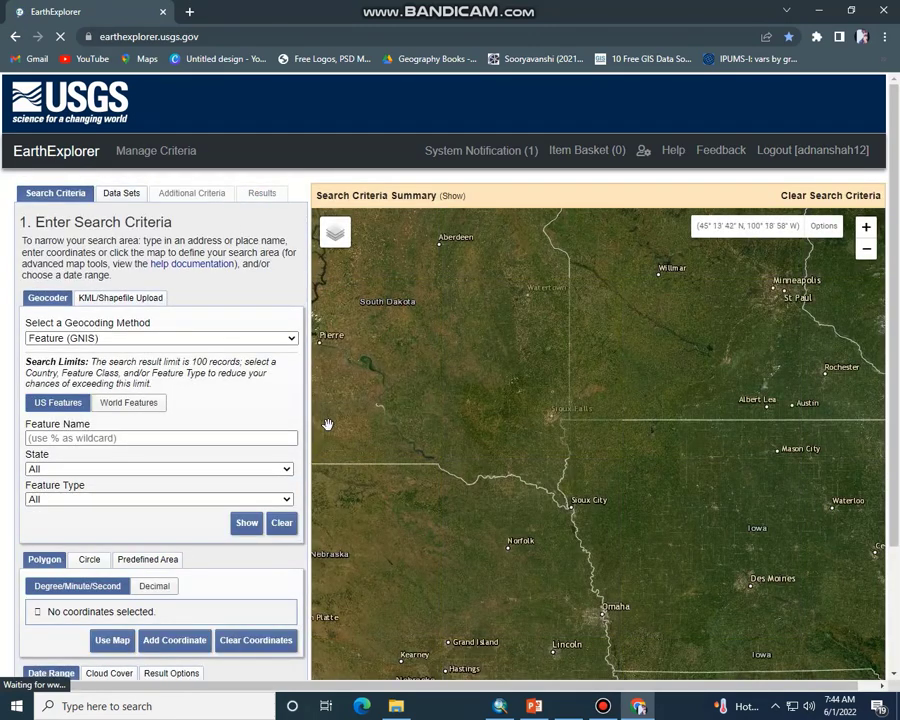
# Try defining the search area by geocoding jhang with the Address/Place method, and remove the coordinate it adds.
pyautogui.moveTo(484, 410); pyautogui.dragTo(486, 372)
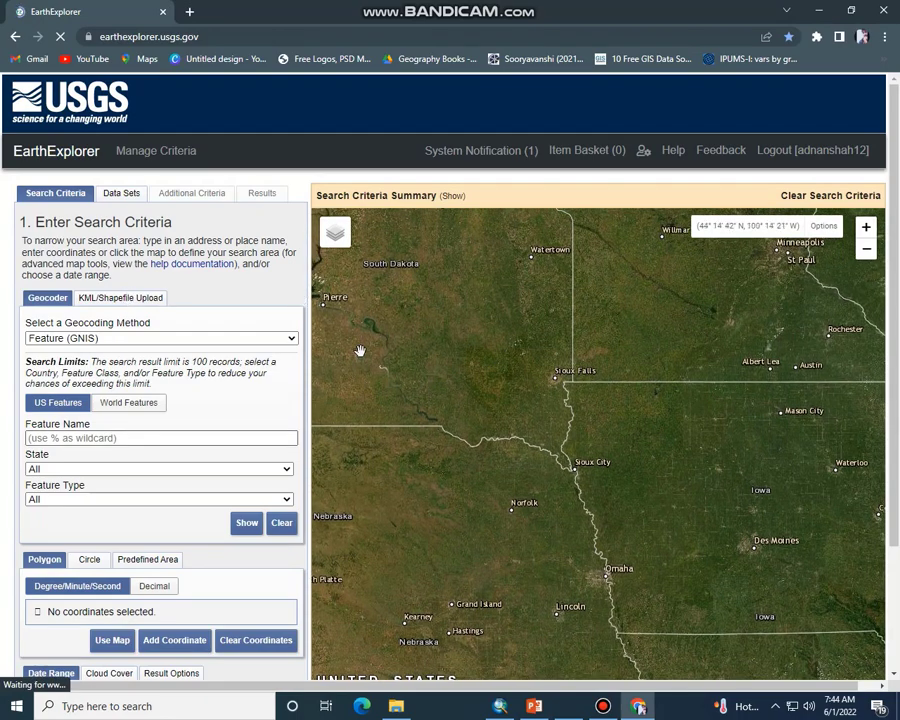
pyautogui.click(40, 338)
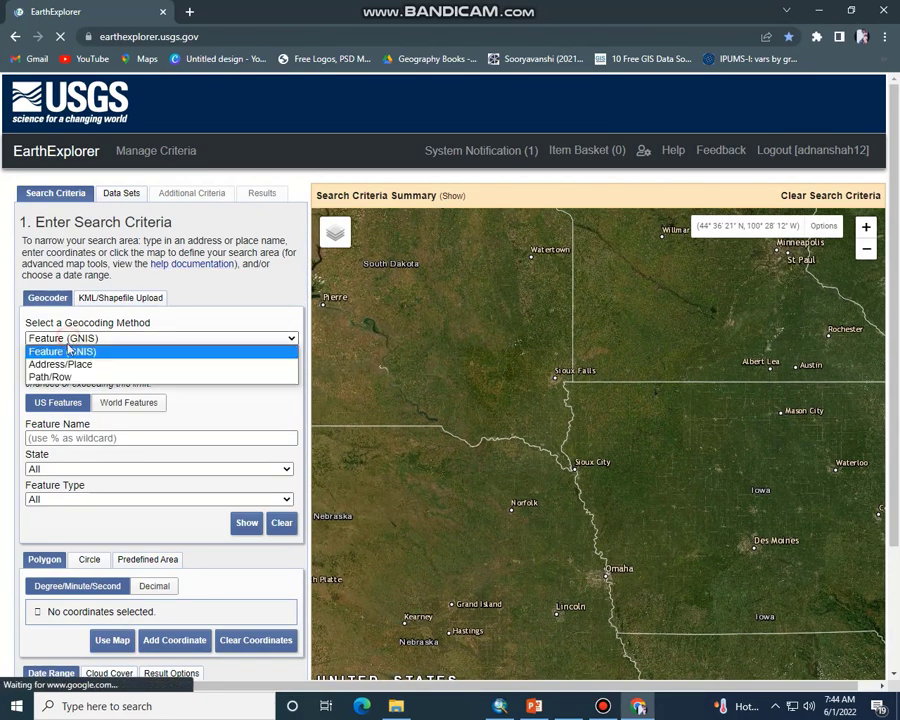
pyautogui.click(70, 362)
pyautogui.click(92, 380)
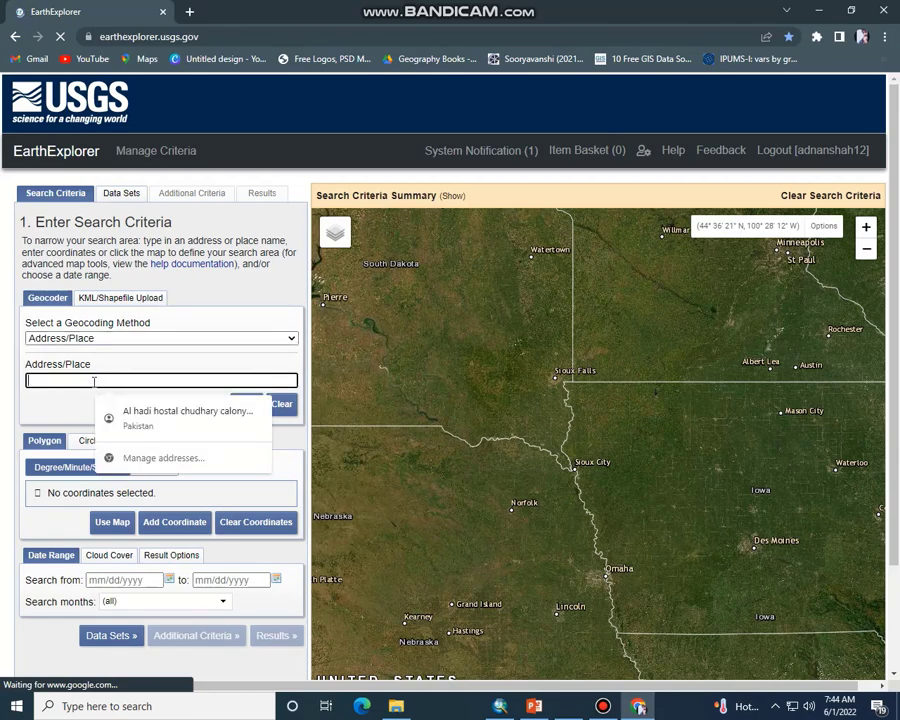
pyautogui.write('jh')
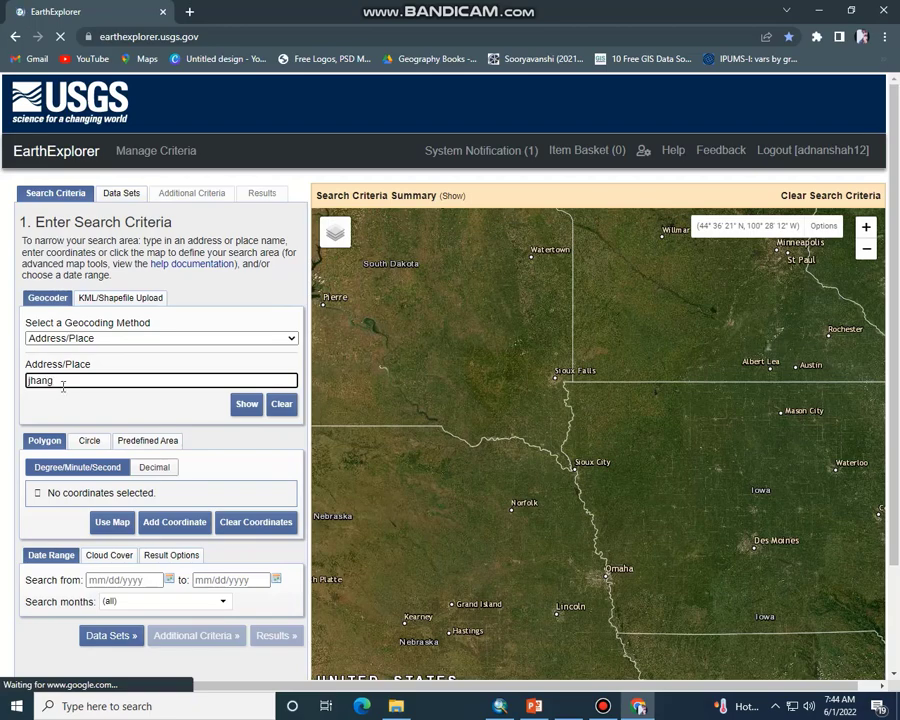
pyautogui.write('ang')
pyautogui.click(248, 405)
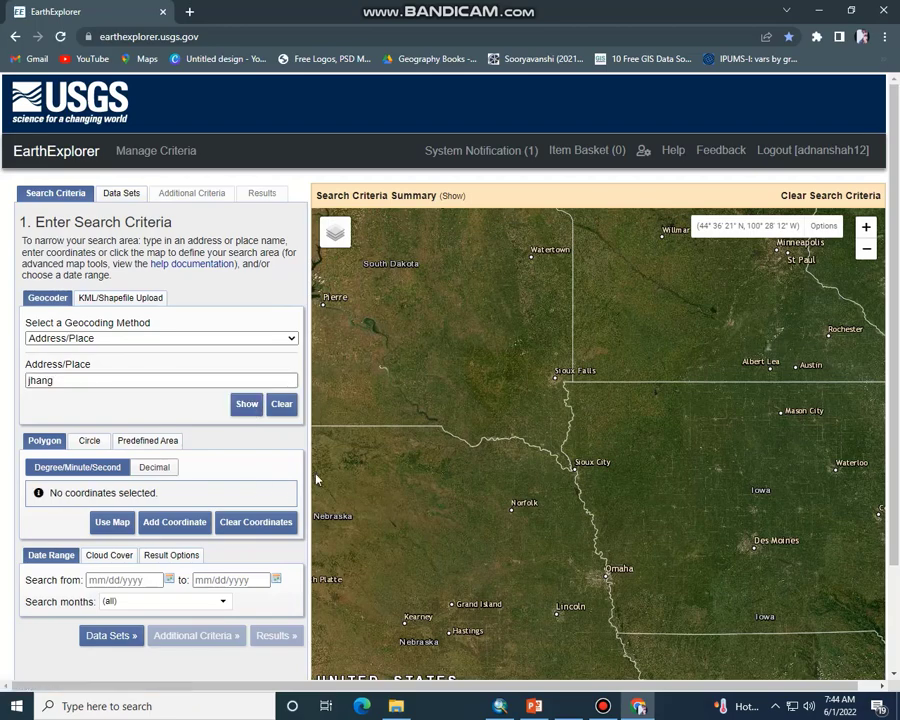
pyautogui.click(75, 483)
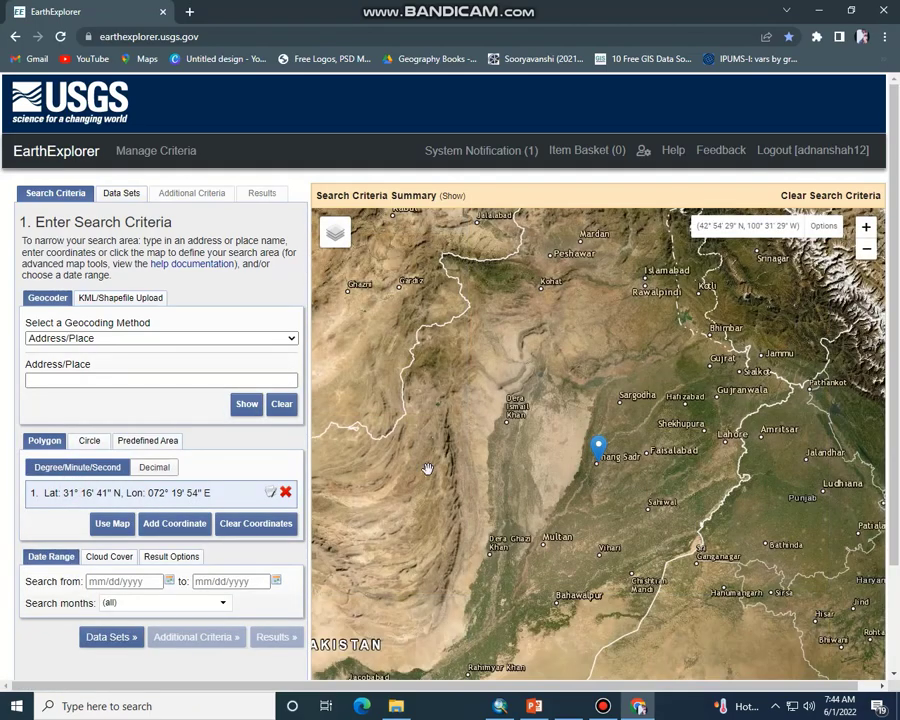
pyautogui.click(286, 493)
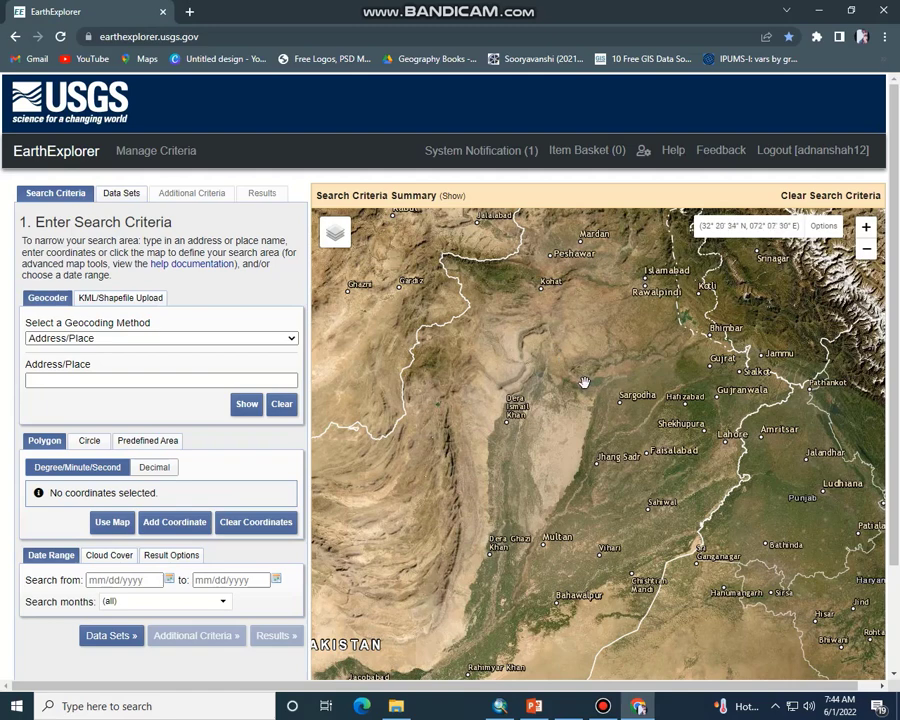
# Look up the jhang study area KMZ file in the Documents folder in File Explorer and return to Chrome.
pyautogui.click(399, 708)
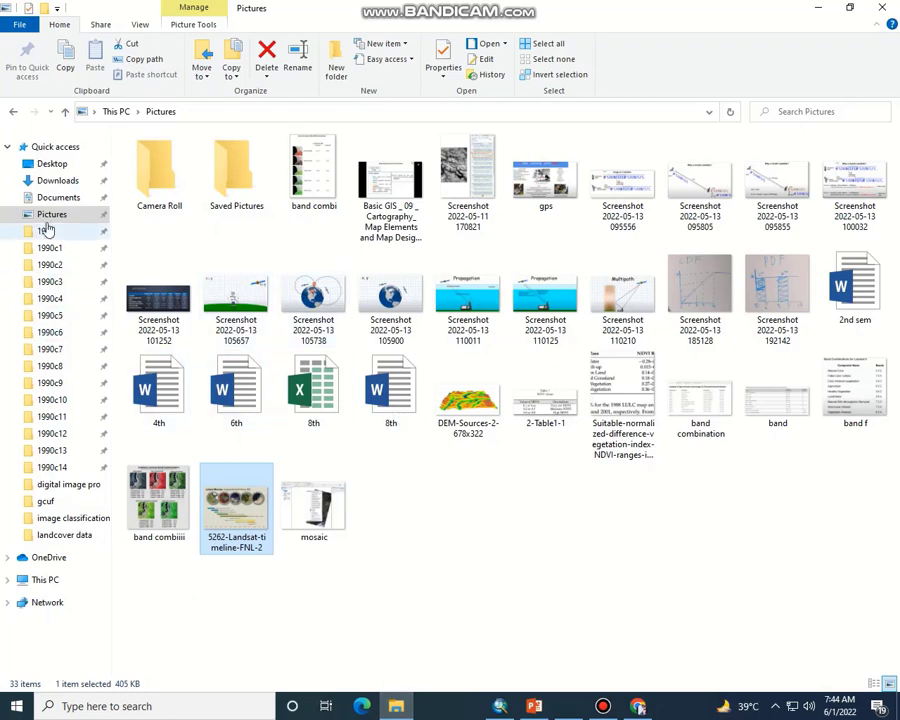
pyautogui.click(56, 199)
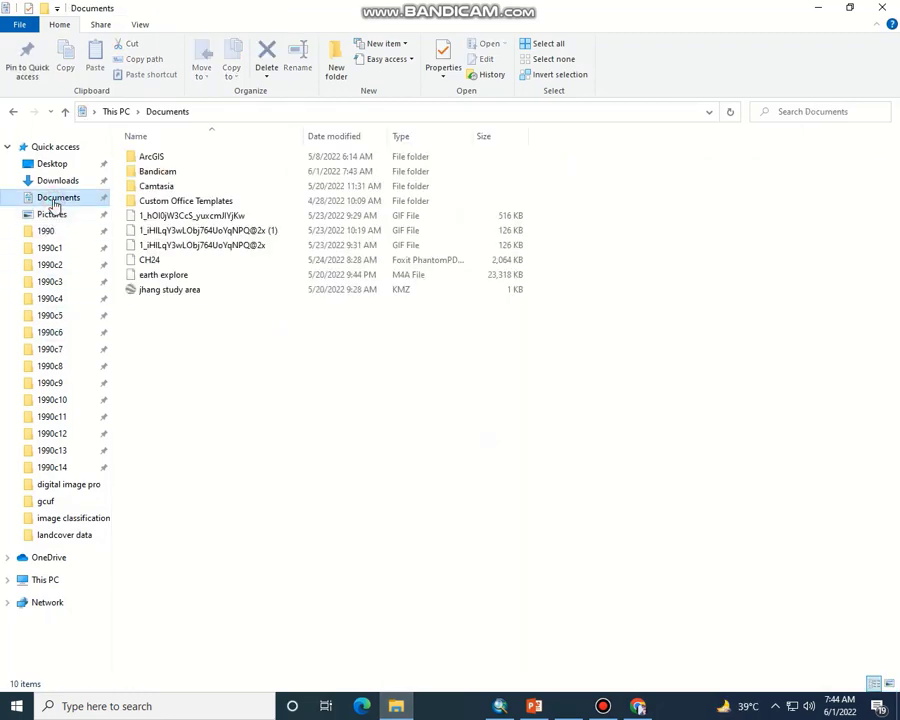
pyautogui.click(168, 291)
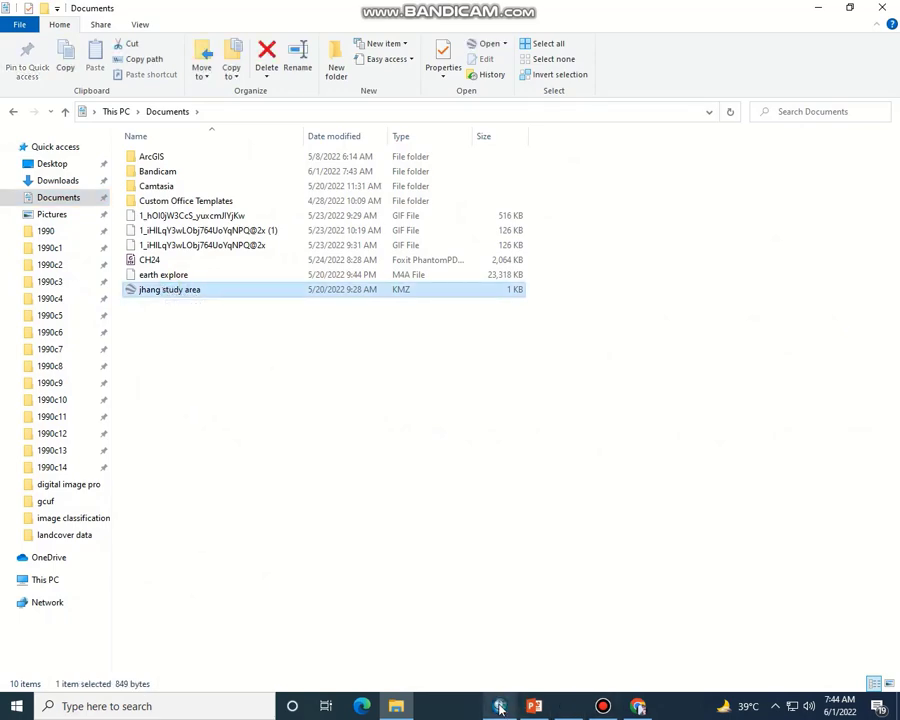
pyautogui.click(636, 706)
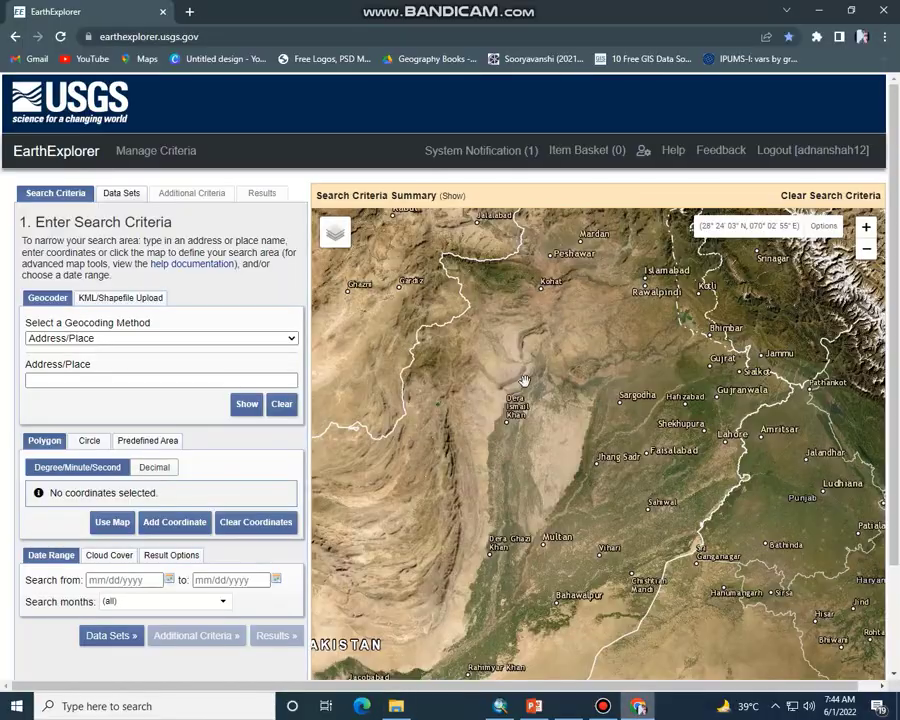
# Upload the KML/KMZ file "jhang kml file" from the 5th semester folder to define the search polygon.
pyautogui.click(111, 299)
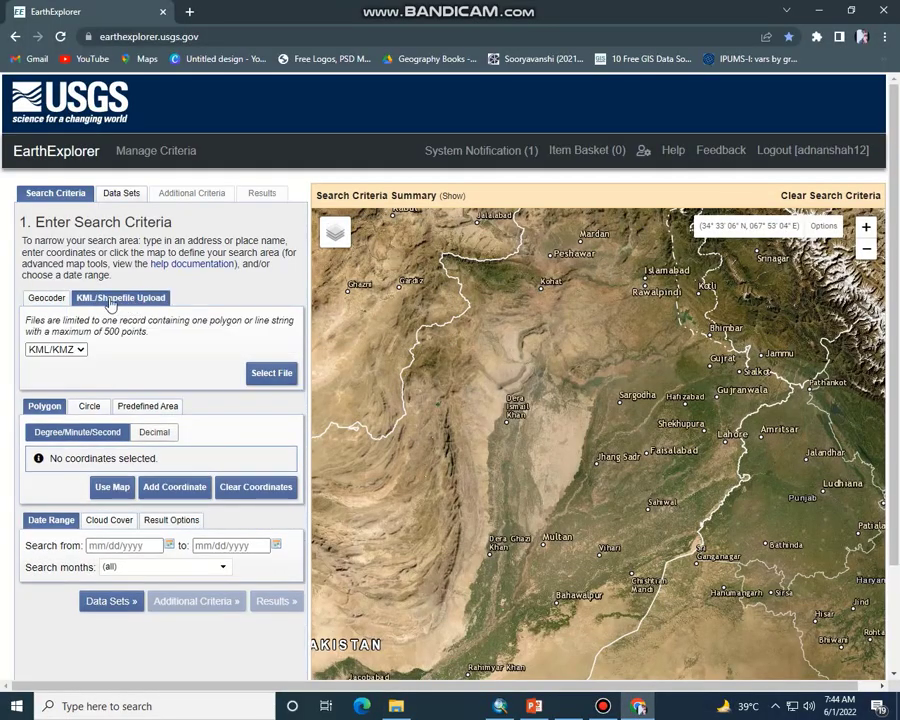
pyautogui.click(74, 349)
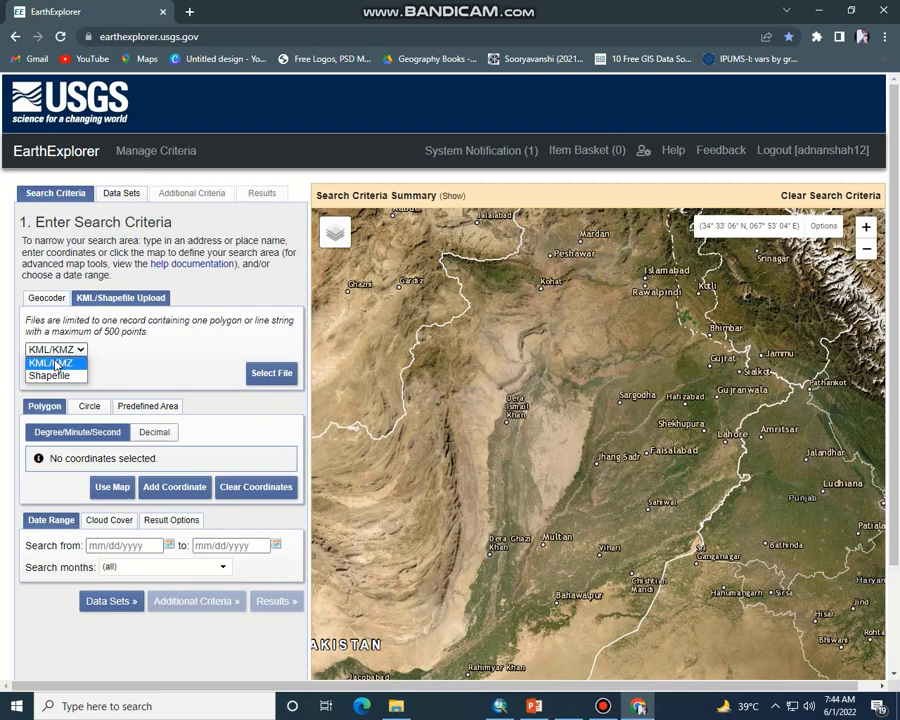
pyautogui.click(55, 364)
pyautogui.click(280, 372)
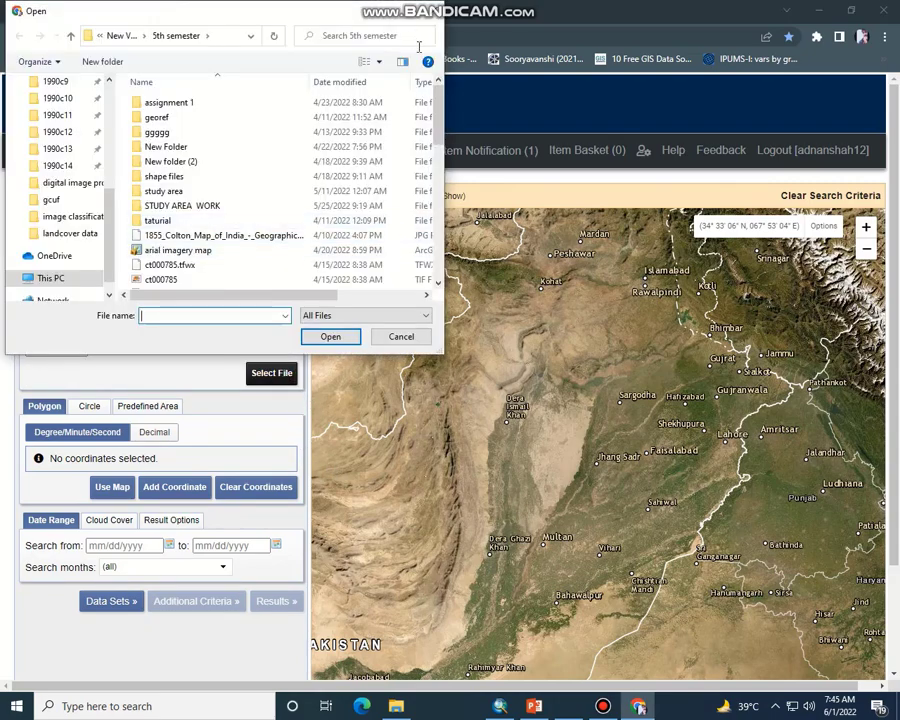
pyautogui.scroll(-1, 440, 130)
pyautogui.moveTo(440, 130); pyautogui.dragTo(443, 158)
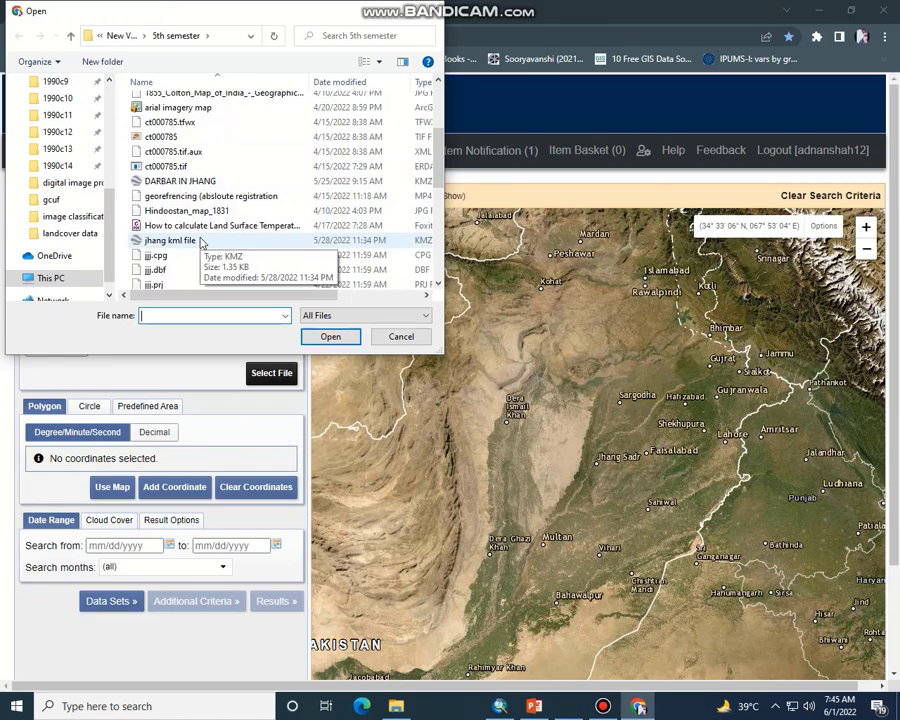
pyautogui.click(200, 241)
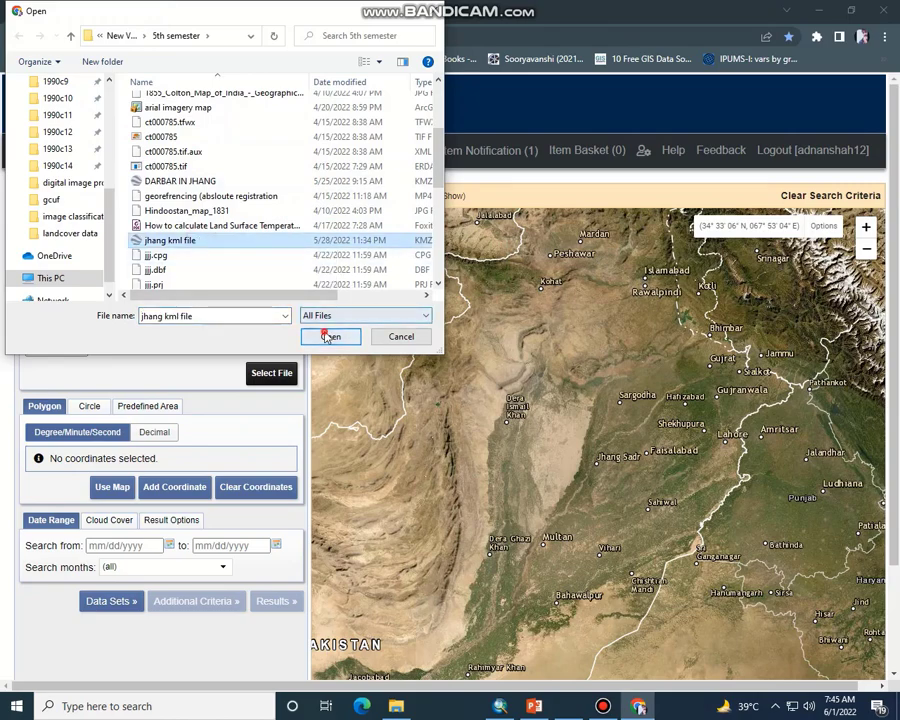
pyautogui.click(327, 336)
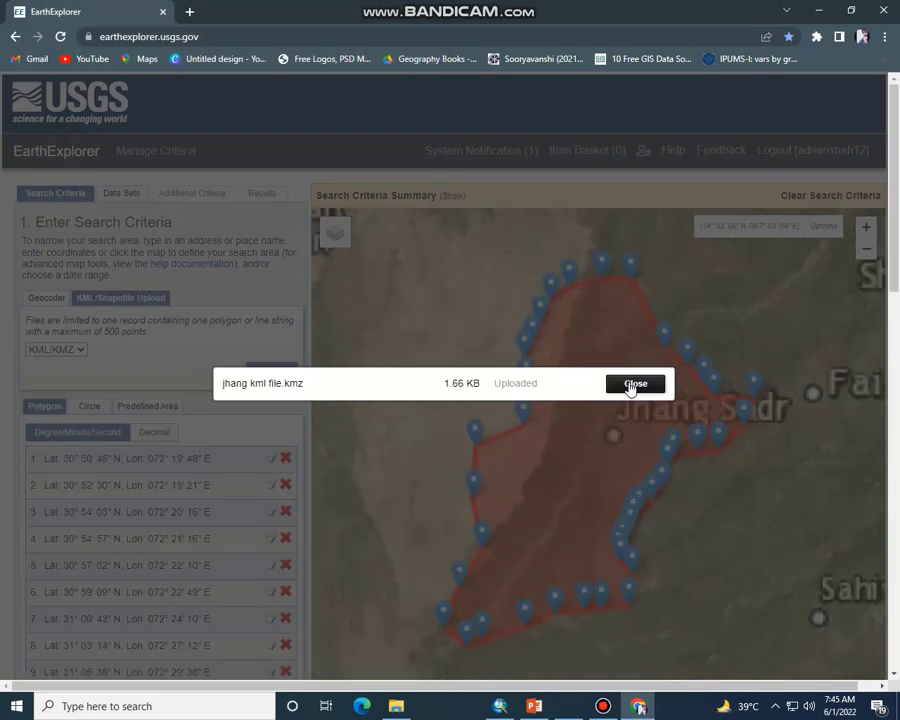
pyautogui.click(622, 389)
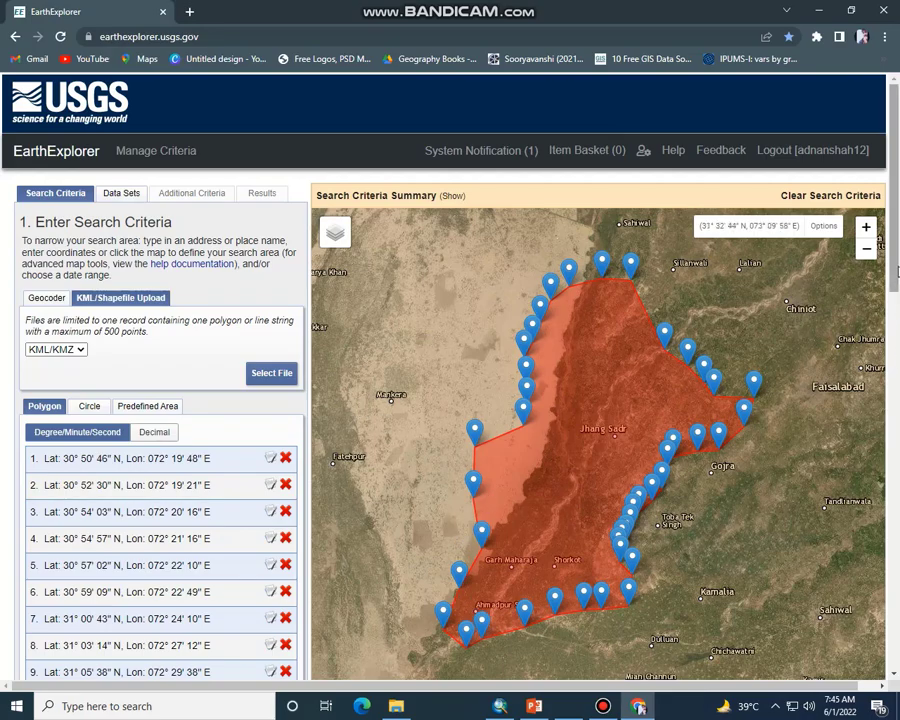
# Set the start of the search date range to 01/01/2020.
pyautogui.moveTo(896, 285); pyautogui.dragTo(896, 600)
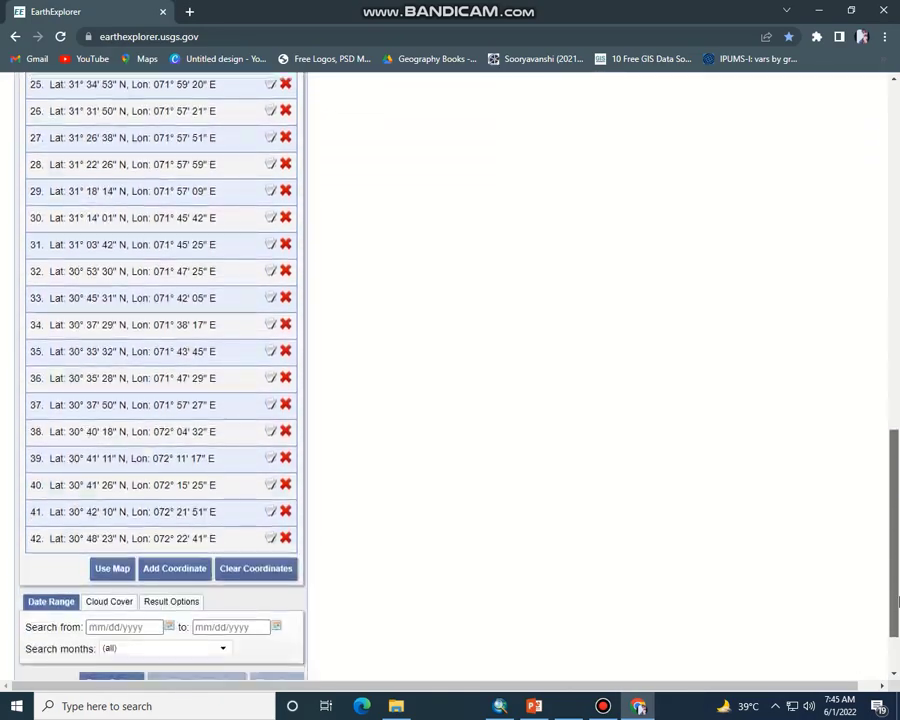
pyautogui.scroll(-1, 870, 464)
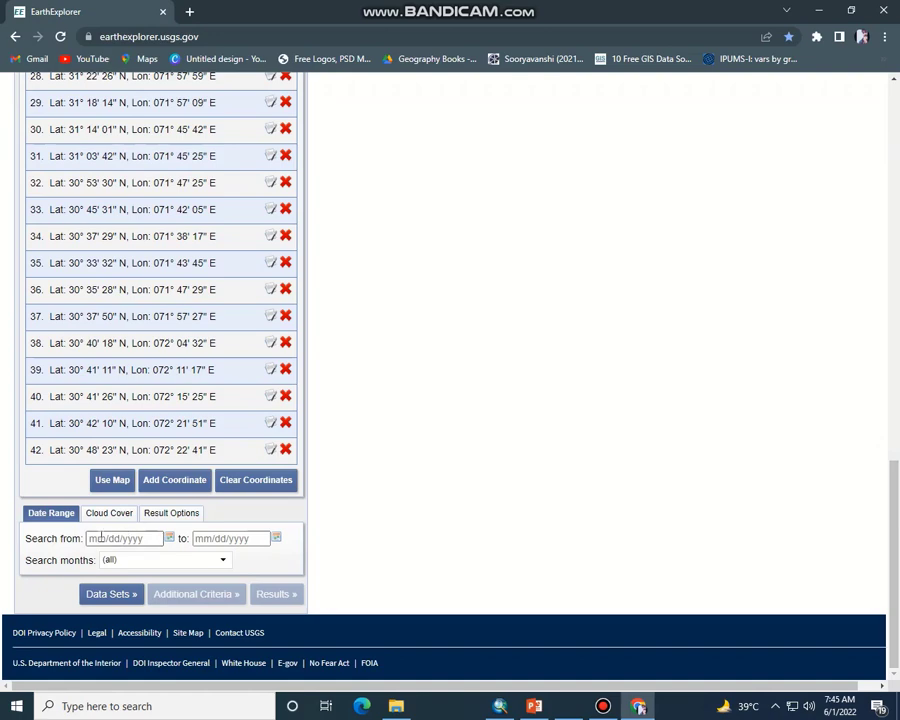
pyautogui.click(170, 539)
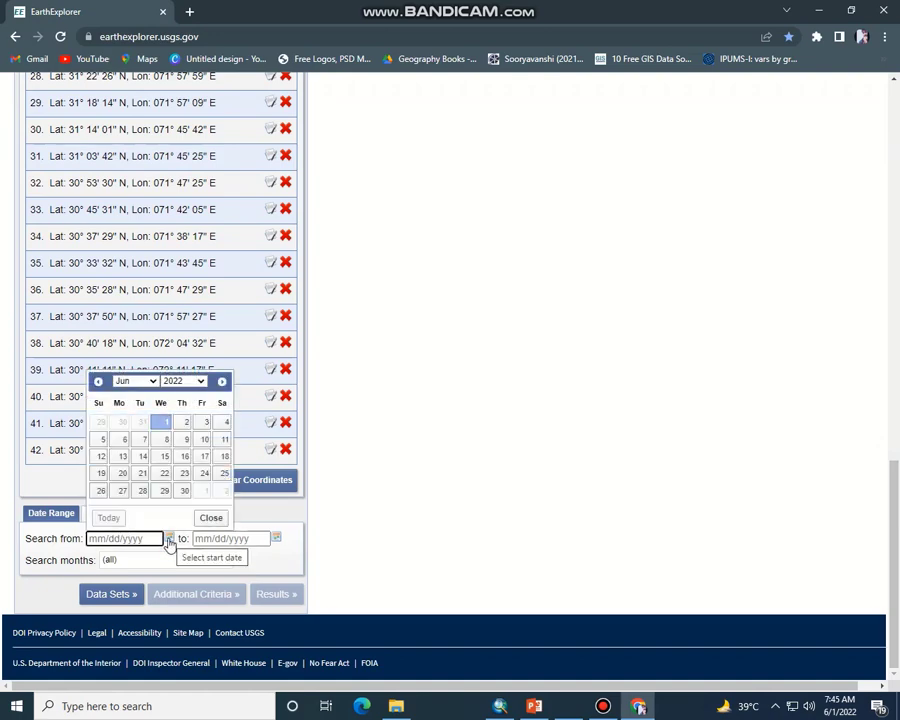
pyautogui.click(183, 381)
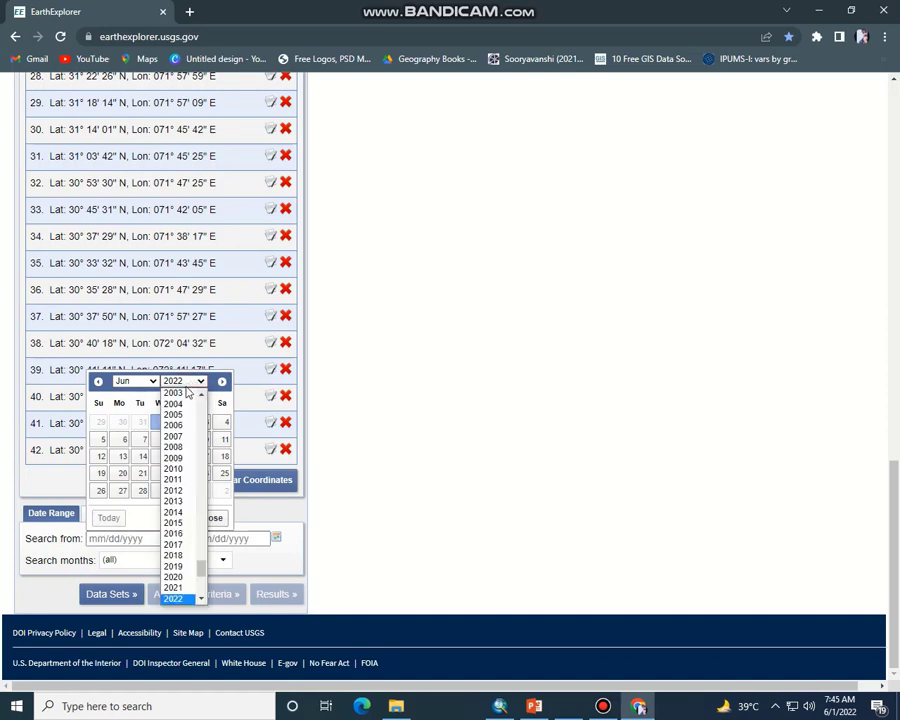
pyautogui.click(177, 578)
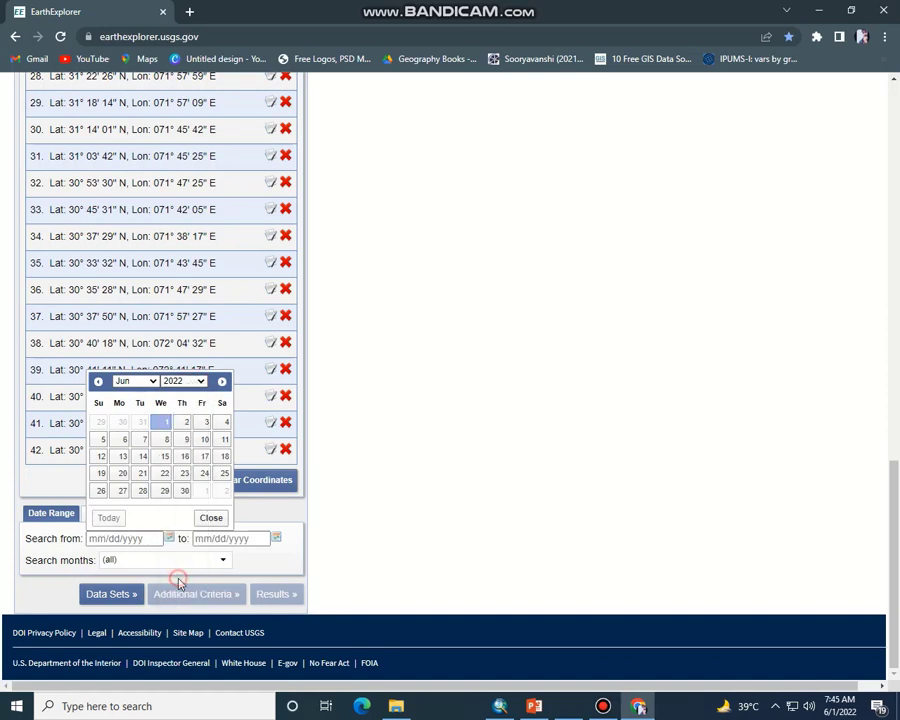
pyautogui.click(140, 381)
pyautogui.click(124, 393)
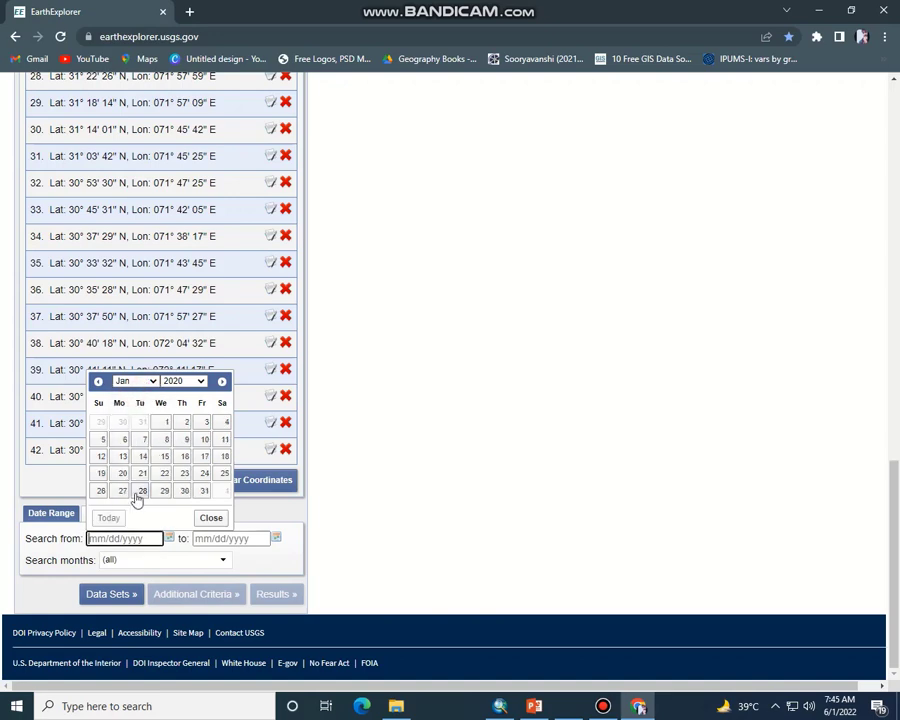
pyautogui.click(165, 421)
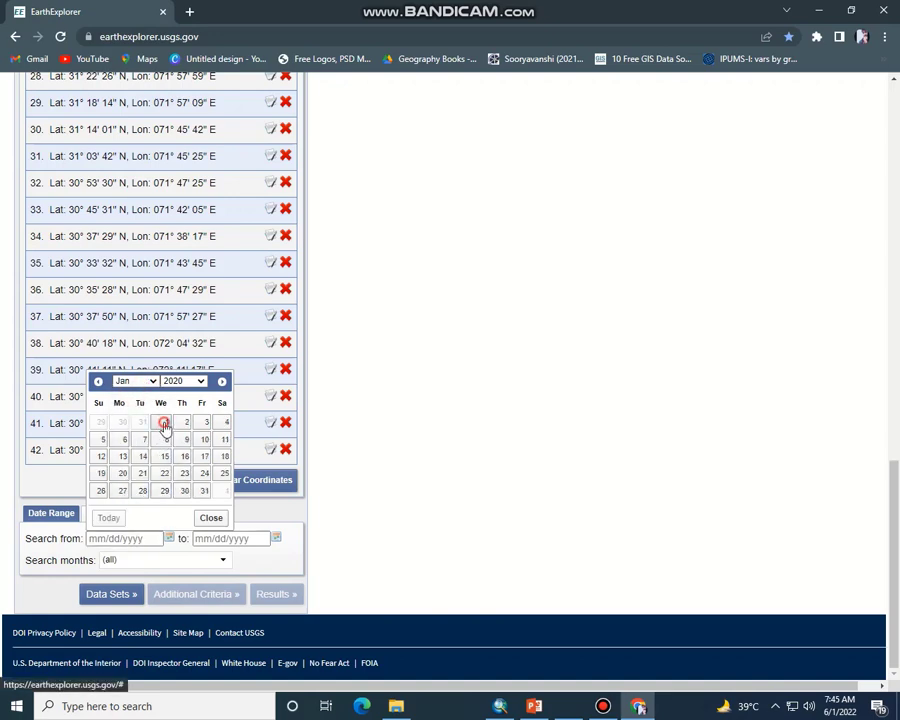
# Set the end of the search date range to 12/31/2020.
pyautogui.click(275, 537)
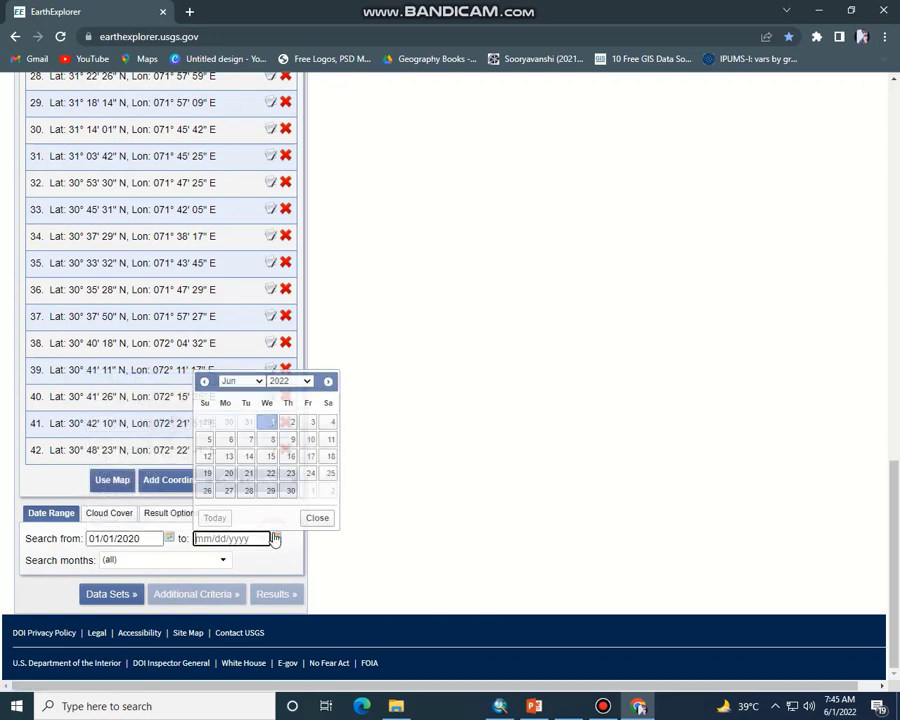
pyautogui.click(234, 381)
pyautogui.click(229, 510)
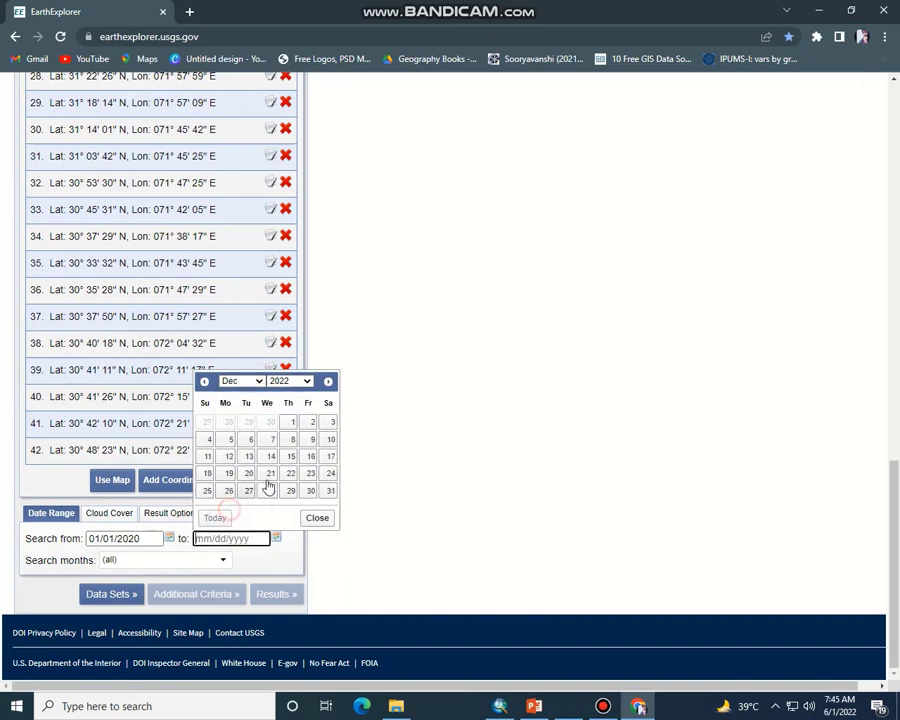
pyautogui.click(285, 381)
pyautogui.click(288, 393)
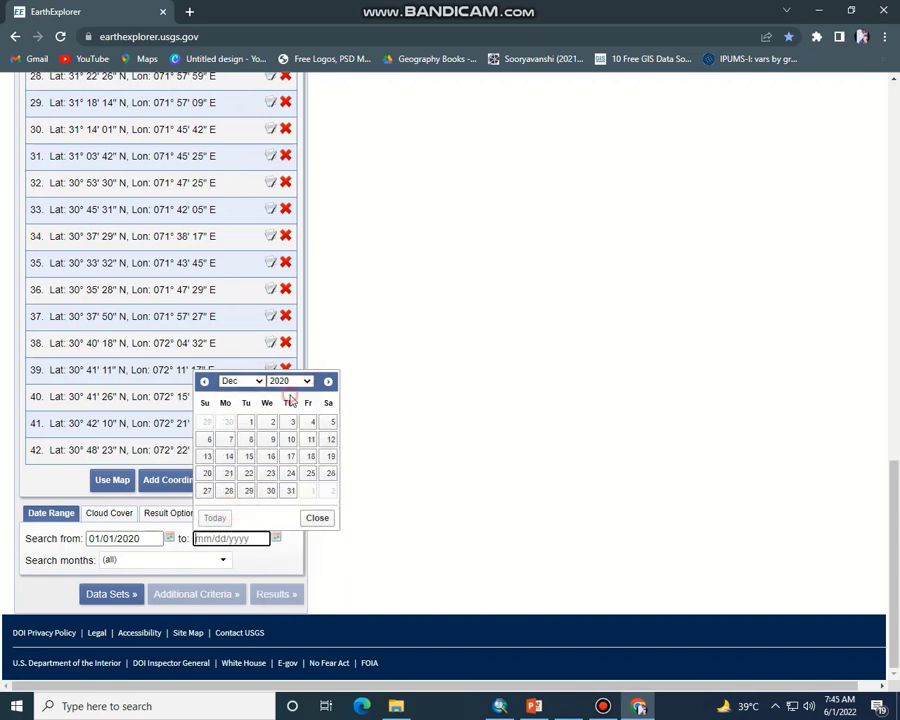
pyautogui.click(290, 489)
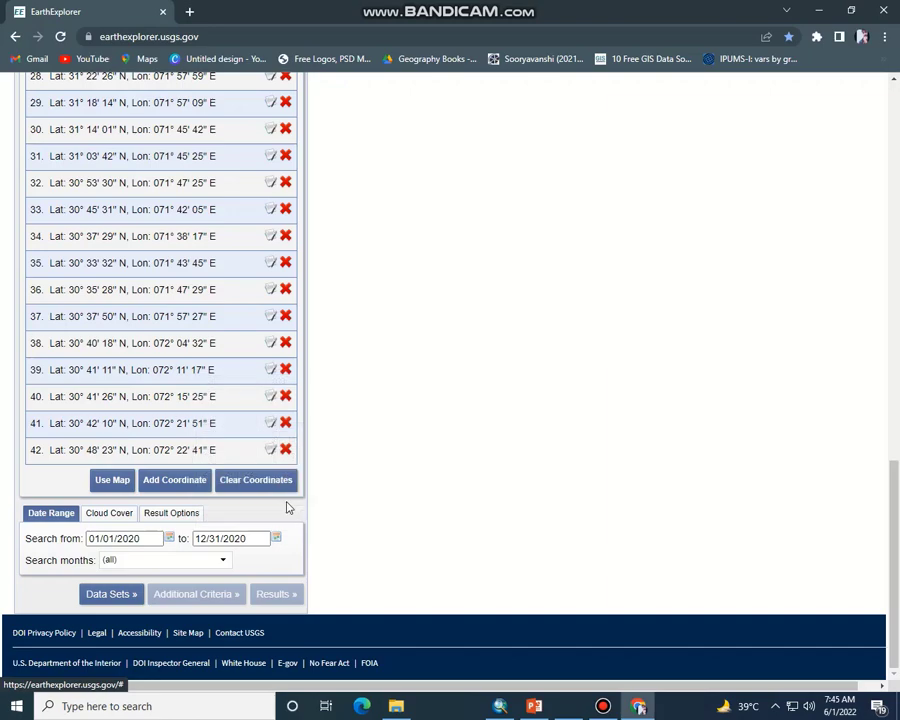
# Select the Landsat 8 OLI/TIRS C1 Level-1 data set under Landsat Collection 1 Level-1 for the search.
pyautogui.click(118, 594)
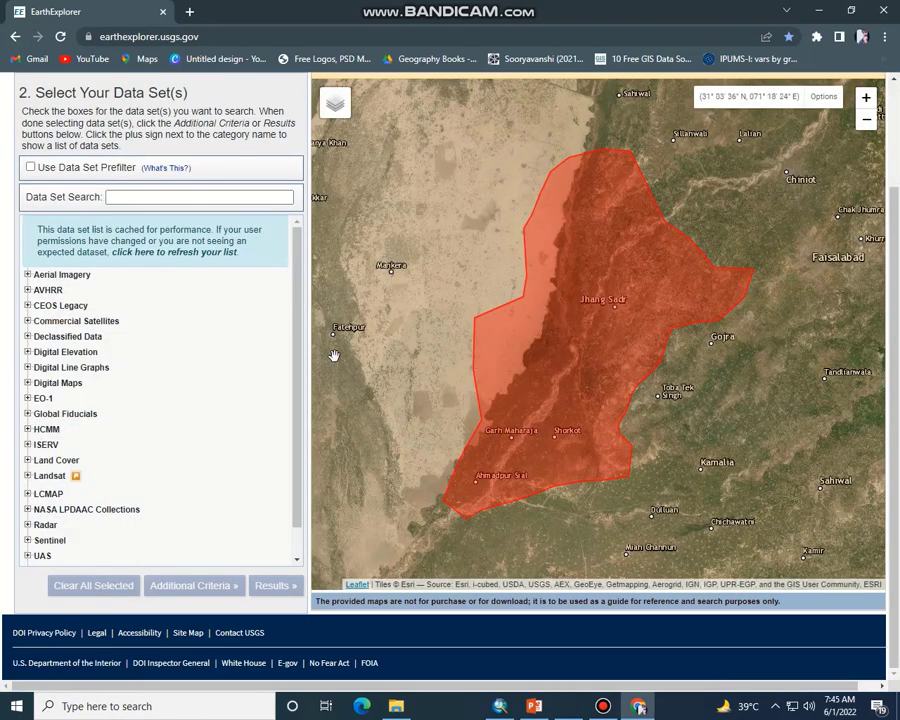
pyautogui.moveTo(297, 343); pyautogui.dragTo(297, 392)
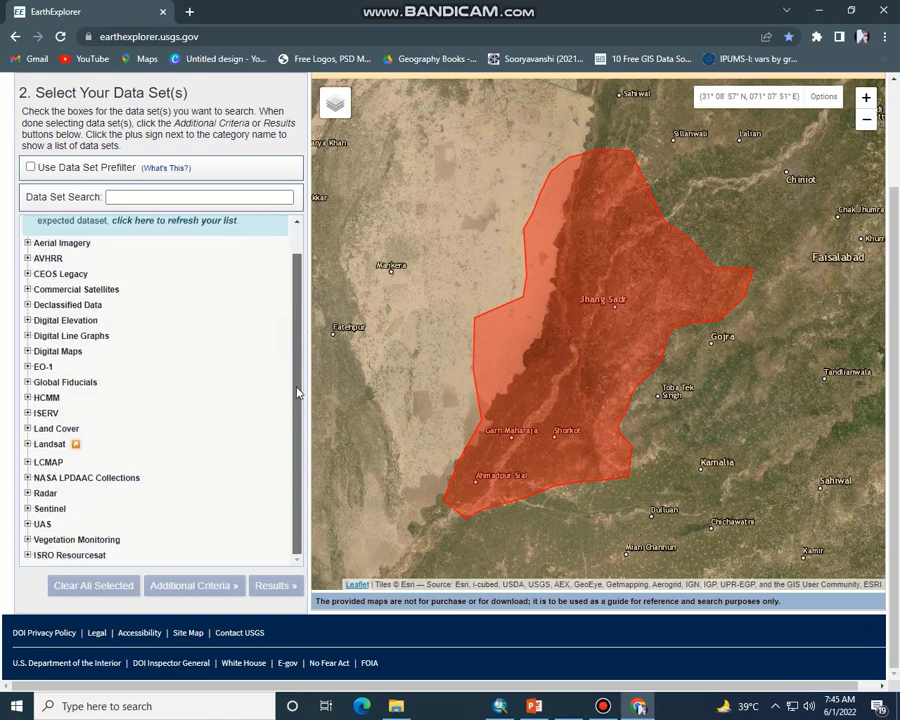
pyautogui.click(28, 445)
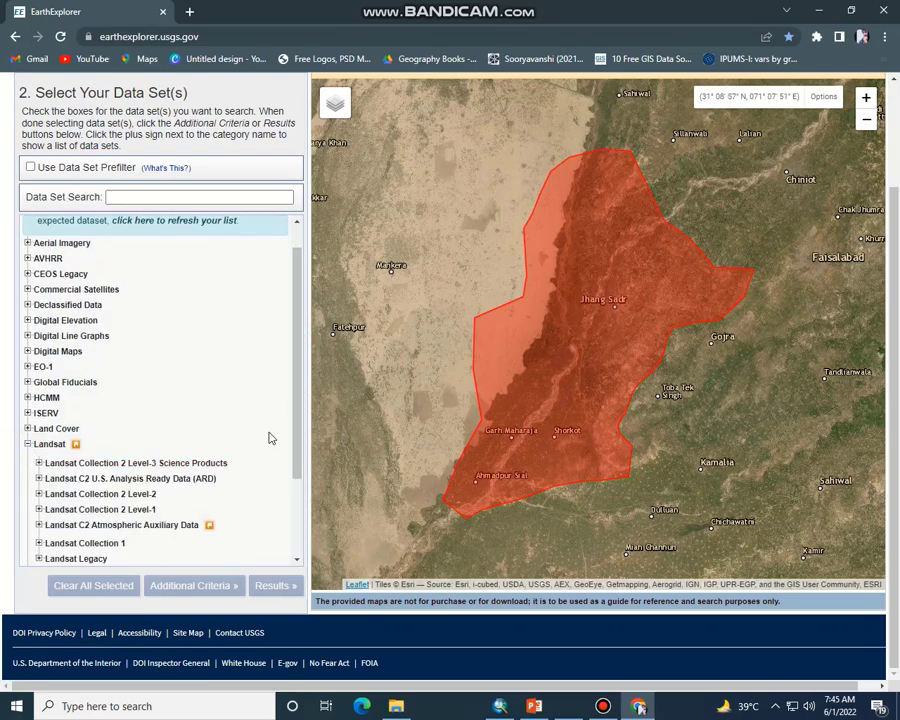
pyautogui.scroll(-3, 299, 390)
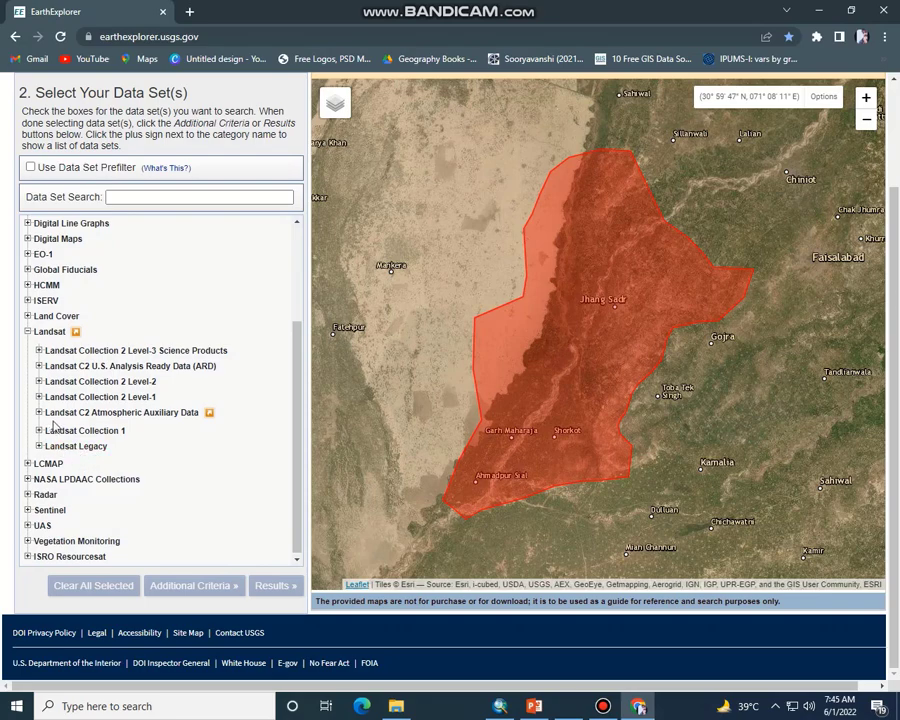
pyautogui.click(39, 431)
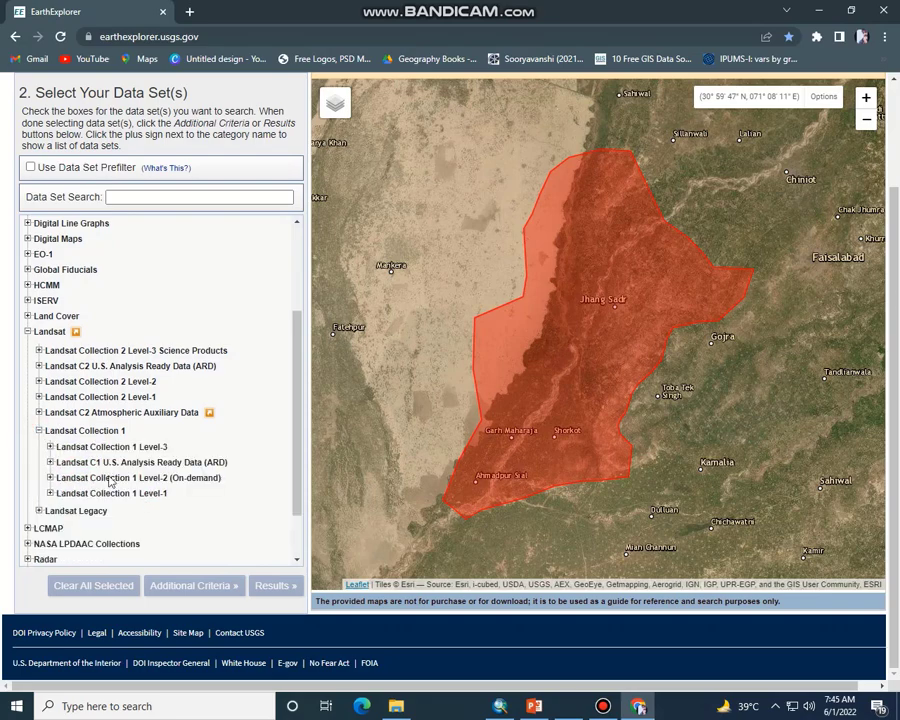
pyautogui.click(50, 494)
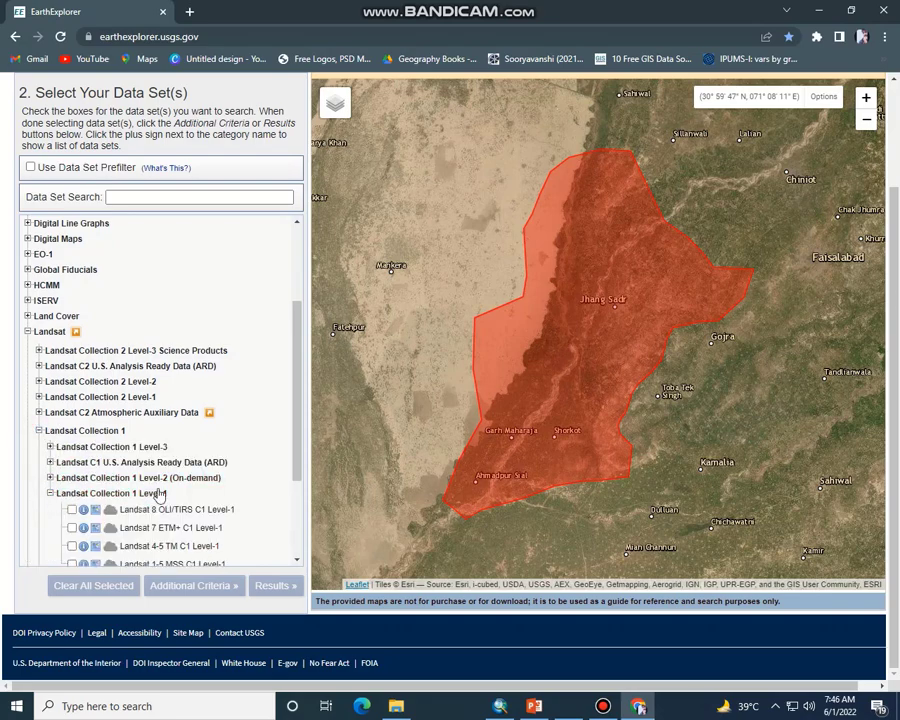
pyautogui.moveTo(291, 404); pyautogui.dragTo(290, 472)
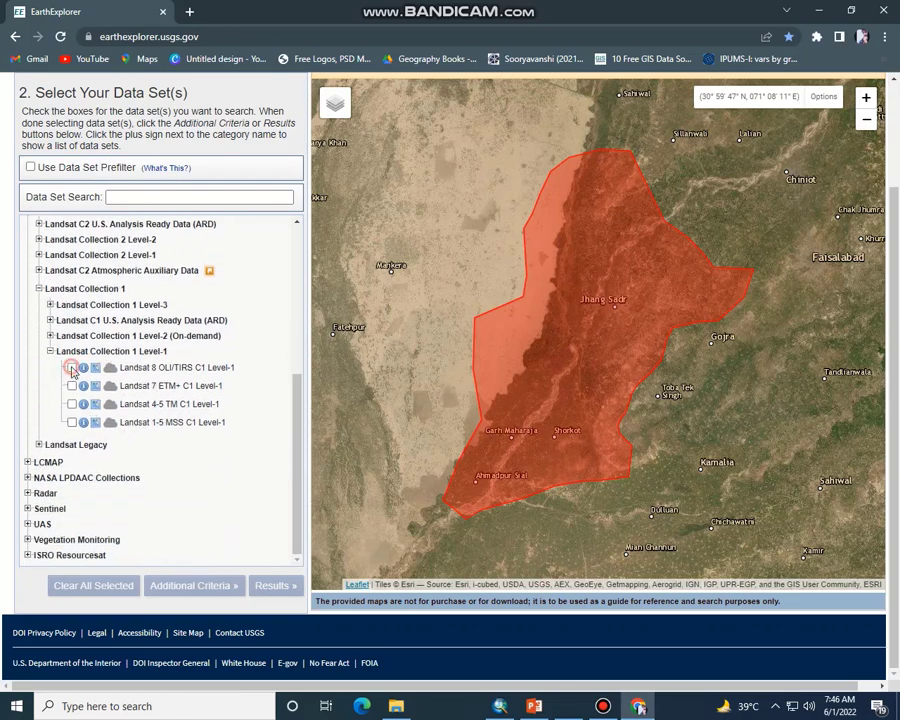
pyautogui.click(72, 368)
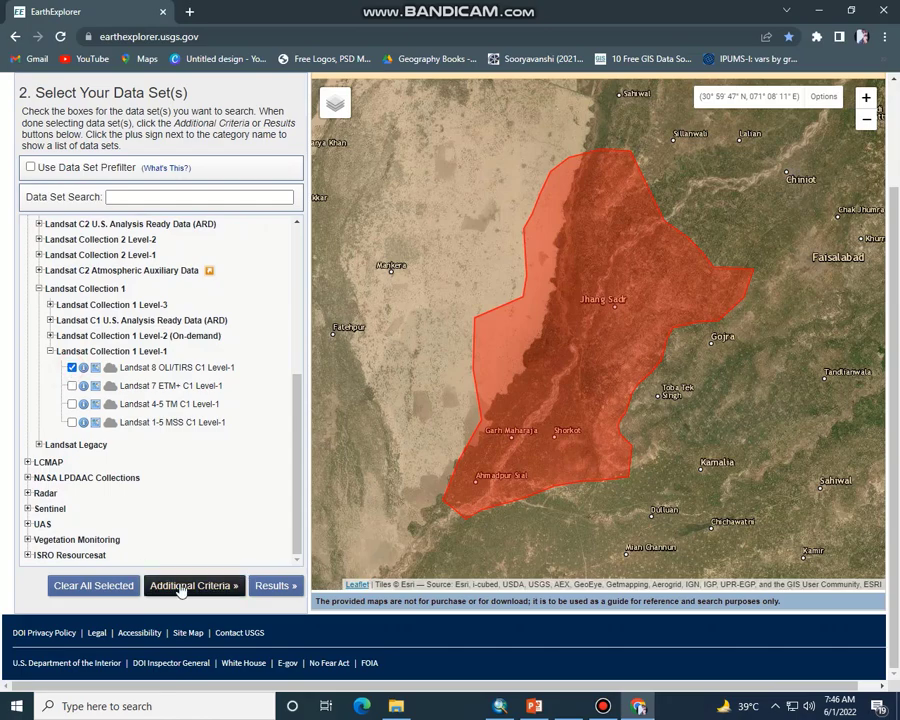
# Run the search for the selected data set and dismiss the Landsat Collection 1 data set messages.
pyautogui.click(266, 585)
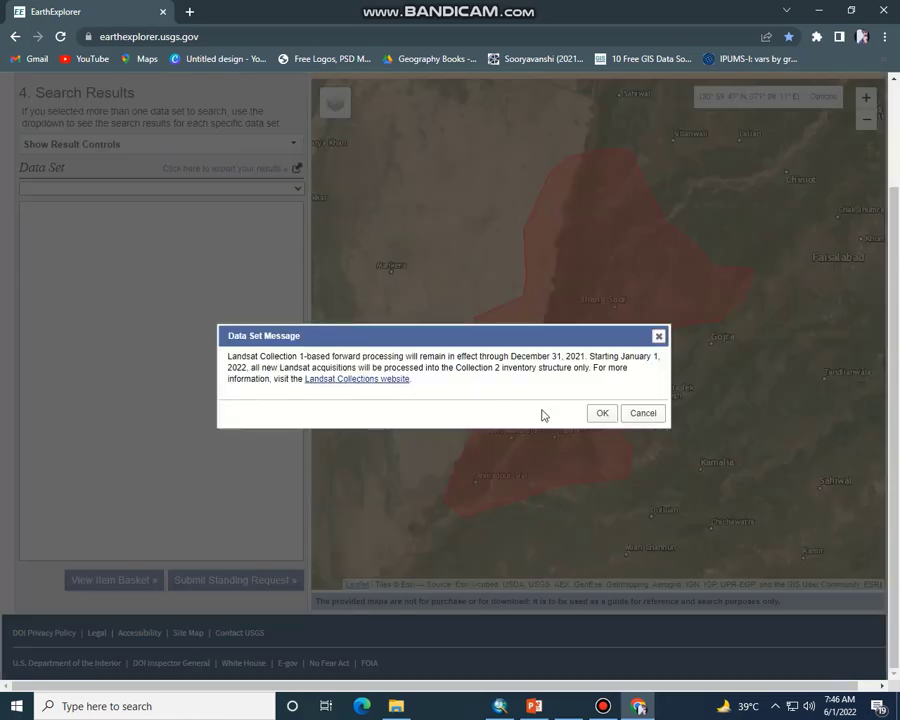
pyautogui.click(592, 413)
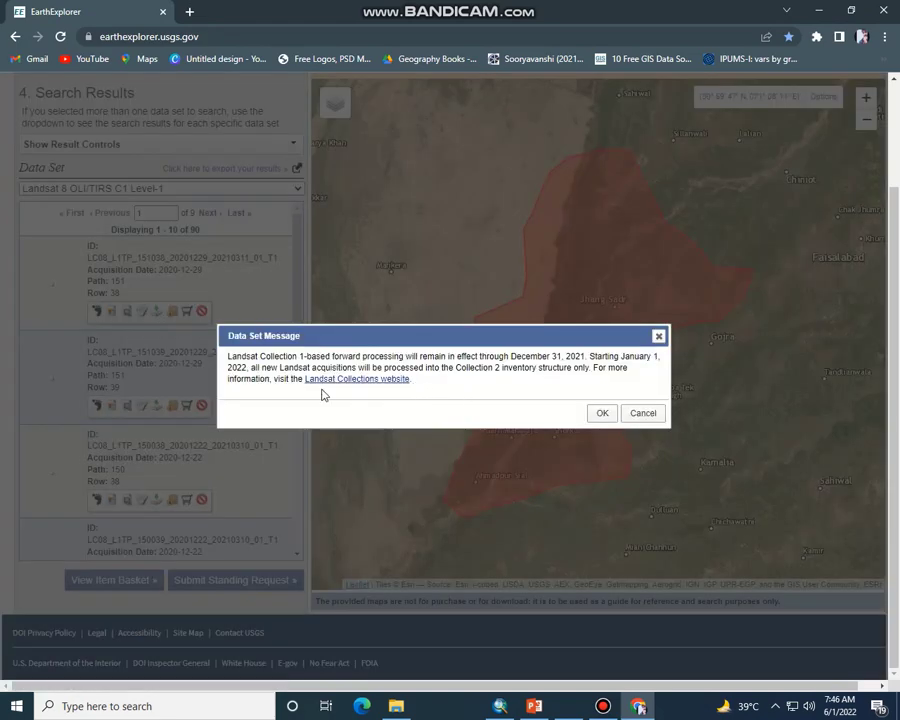
pyautogui.click(597, 415)
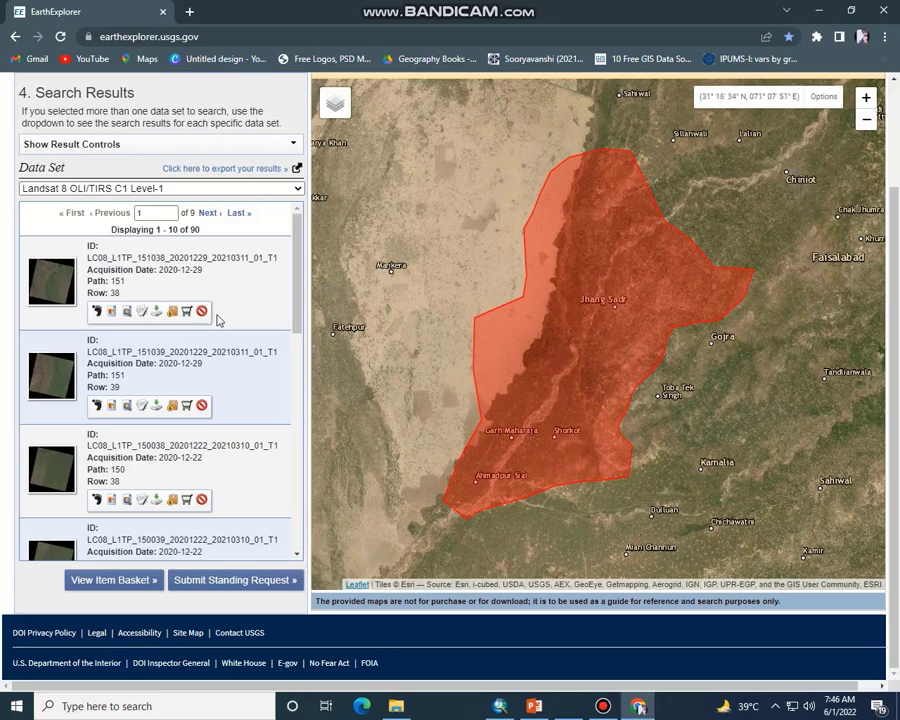
# Check the footprints of the path 151 scenes from 2020-12-29 and 2020-11-27 against the Jhang polygon, hiding each one again.
pyautogui.click(97, 312)
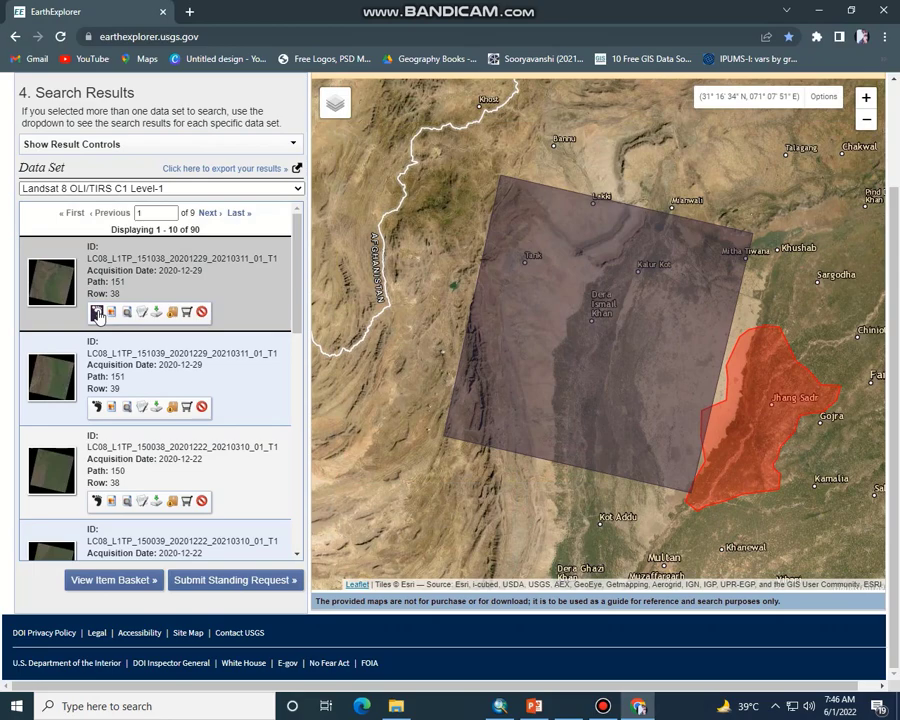
pyautogui.click(97, 312)
pyautogui.click(97, 406)
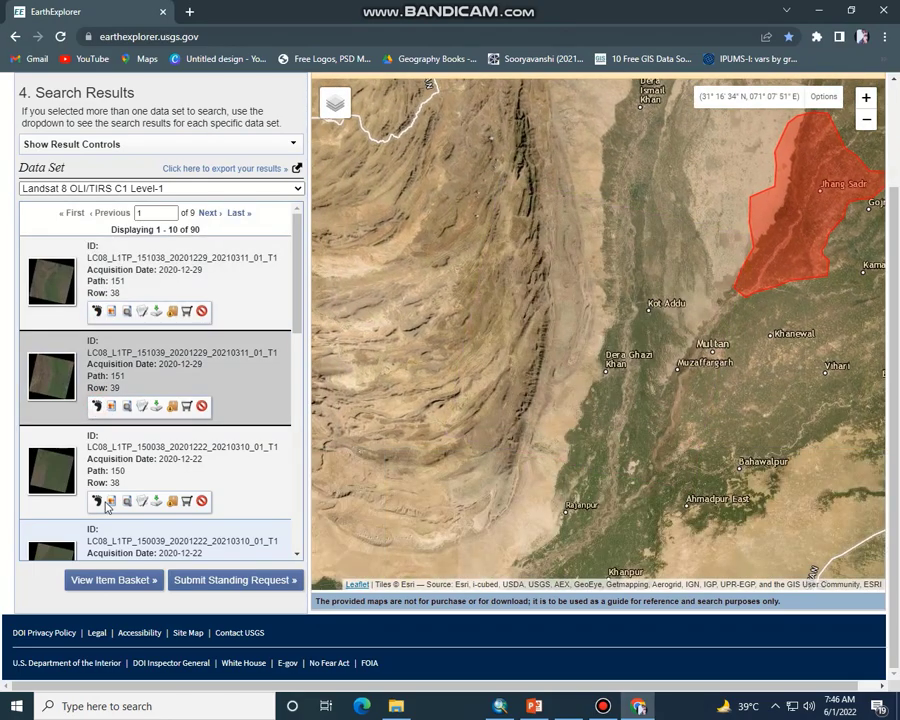
pyautogui.moveTo(300, 304); pyautogui.dragTo(294, 524)
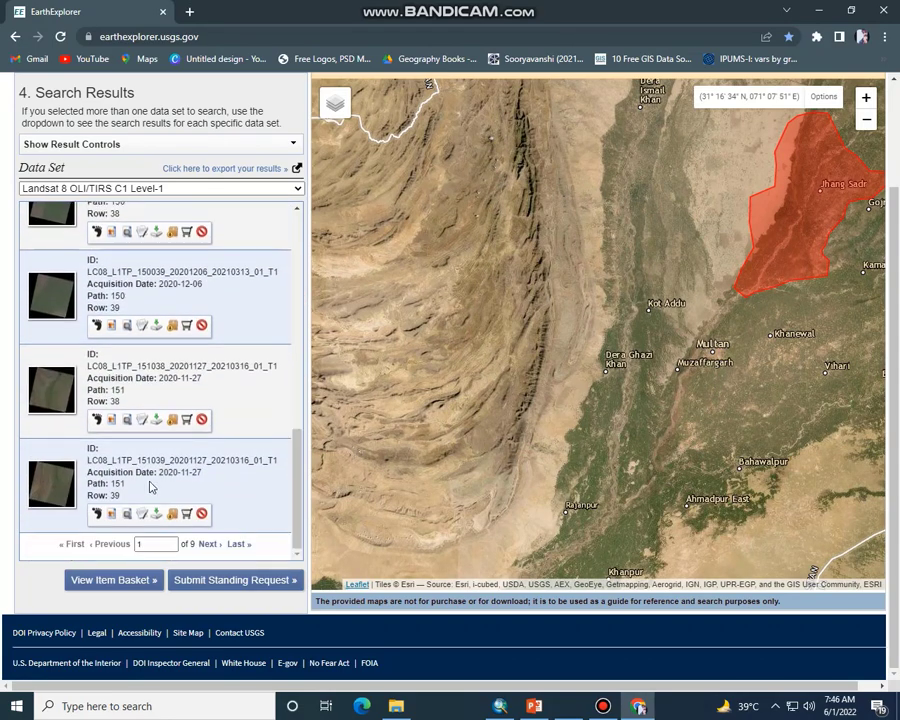
pyautogui.click(97, 421)
pyautogui.click(97, 421)
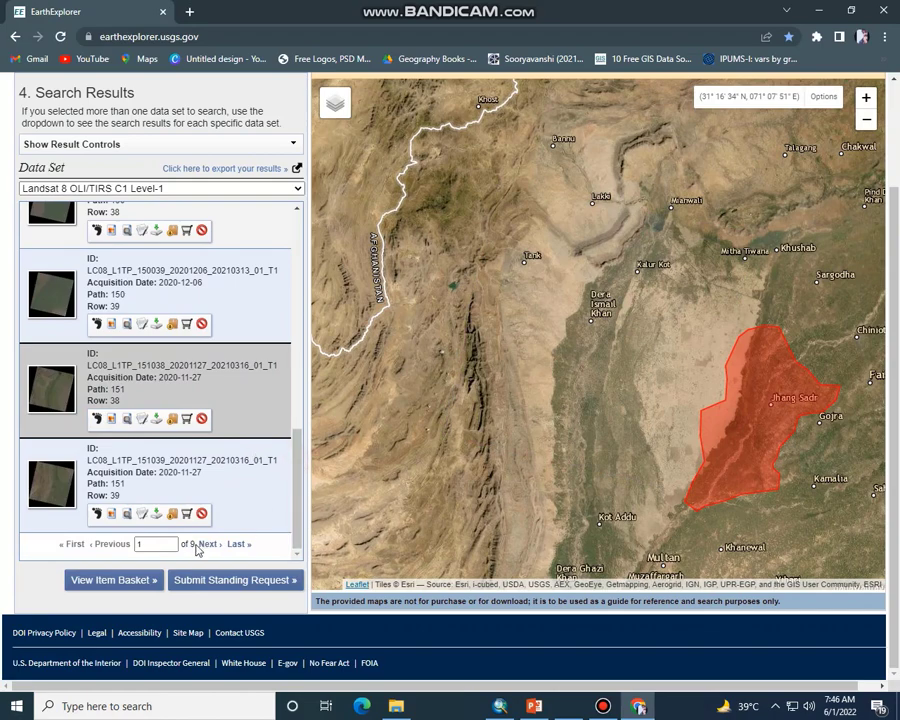
# Go to page 2 of the results and show the footprints of the 2020-10-19 scenes for path 150, rows 39 and 38.
pyautogui.click(206, 545)
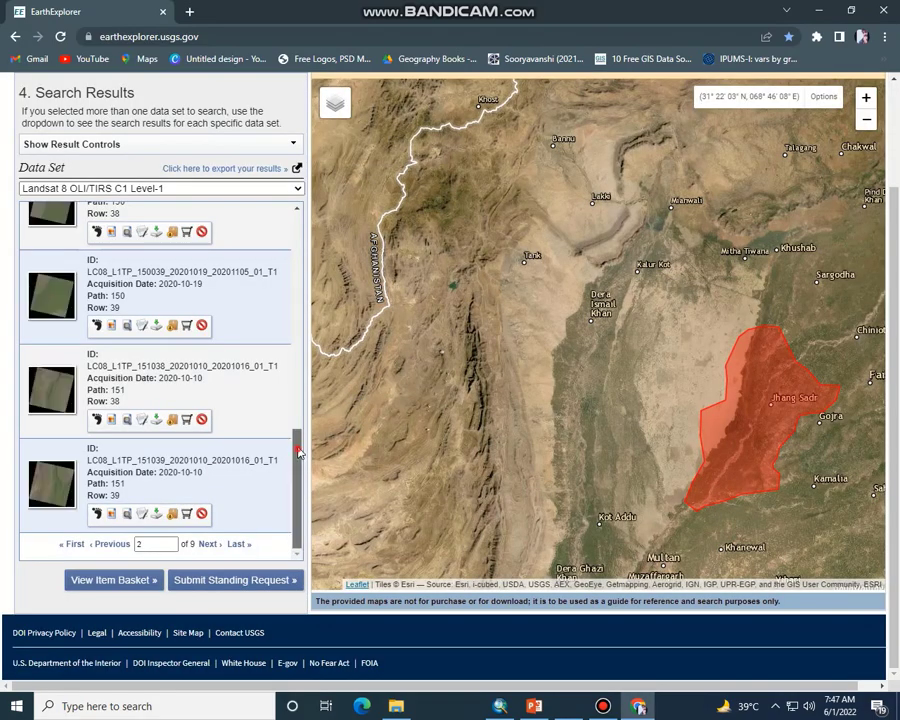
pyautogui.moveTo(296, 504); pyautogui.dragTo(293, 383)
pyautogui.scroll(-3, 293, 383)
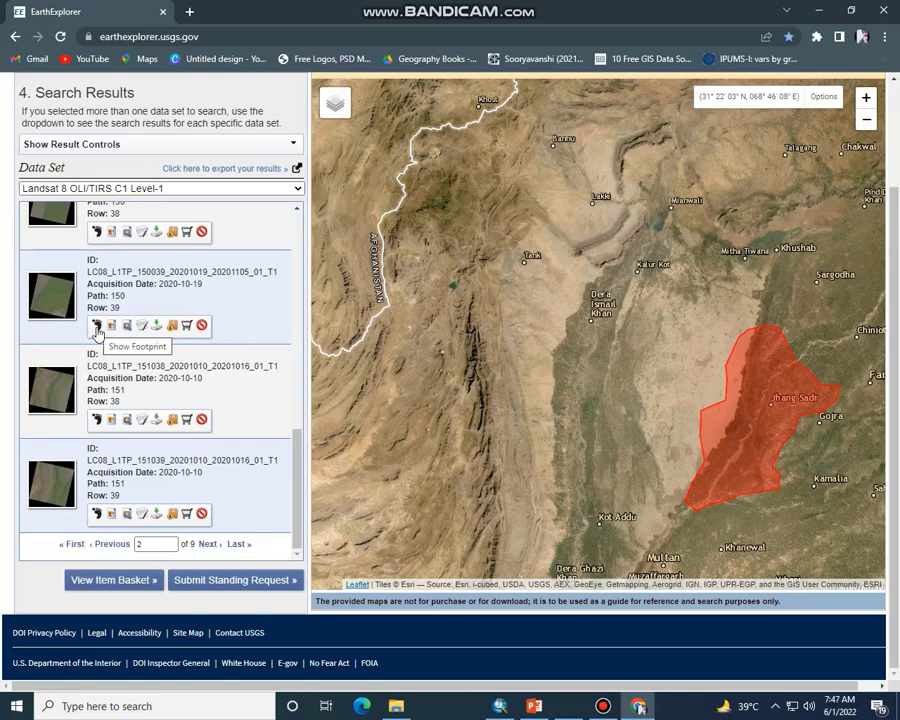
pyautogui.click(96, 326)
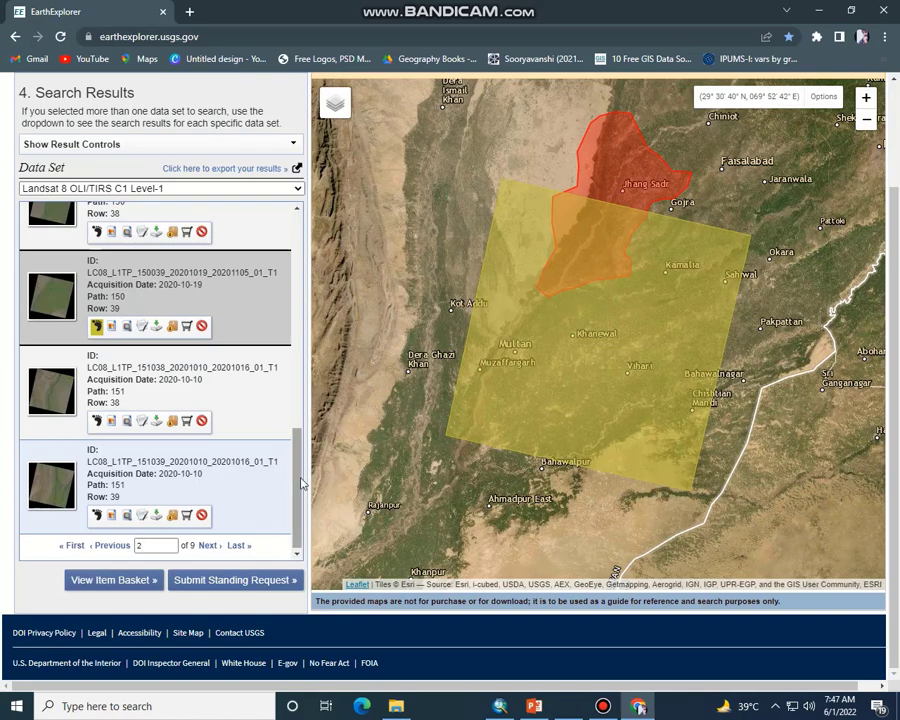
pyautogui.scroll(2, 298, 470)
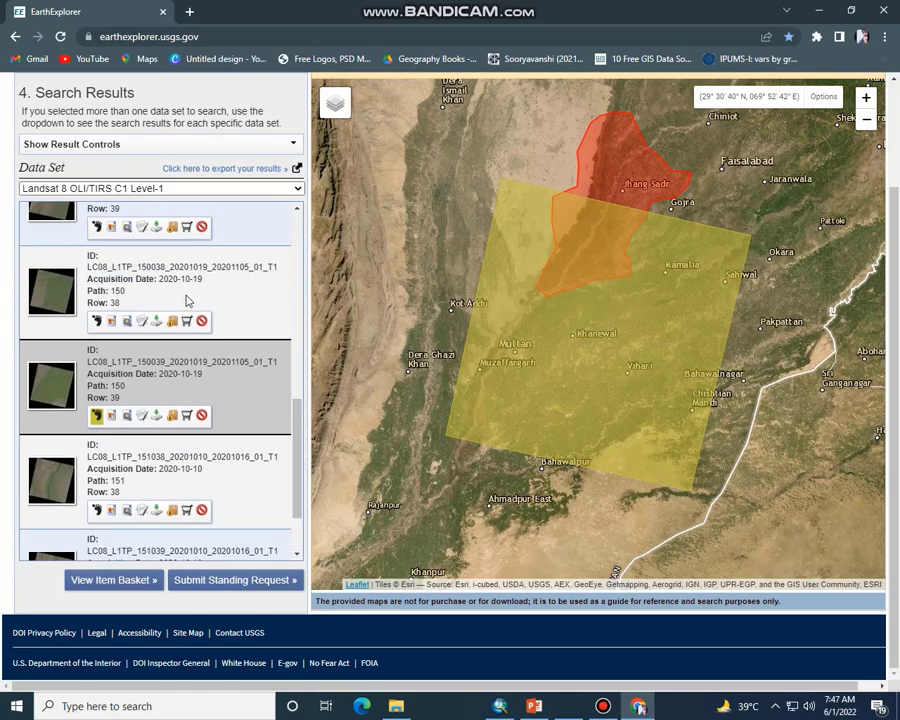
pyautogui.click(100, 321)
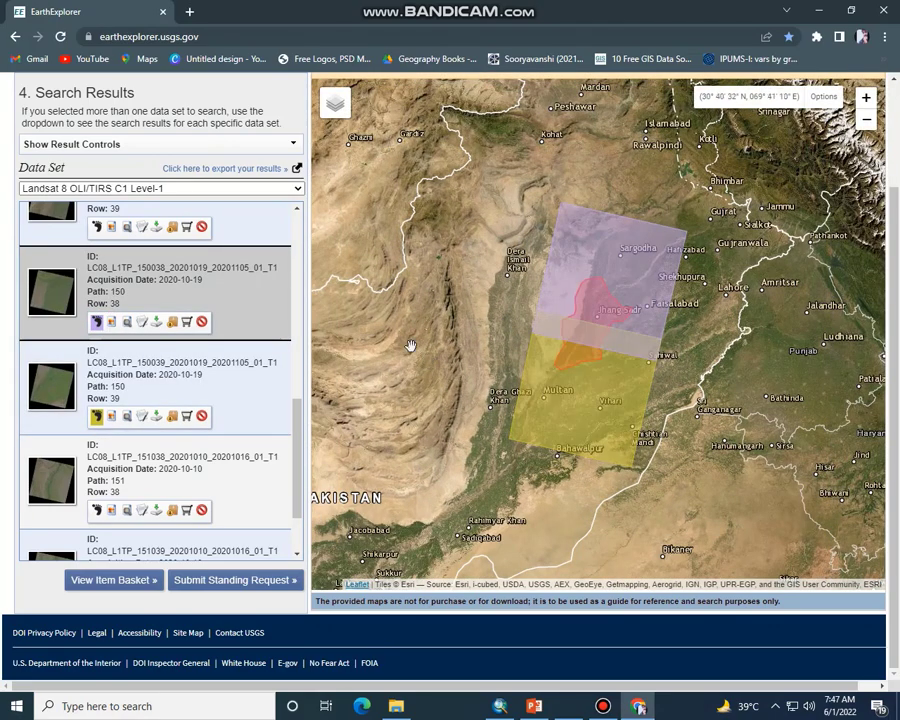
# Download the Level-1 GeoTIFF Data Product of the 2020-10-19 scene at path 150, row 38, and close its download options.
pyautogui.click(155, 323)
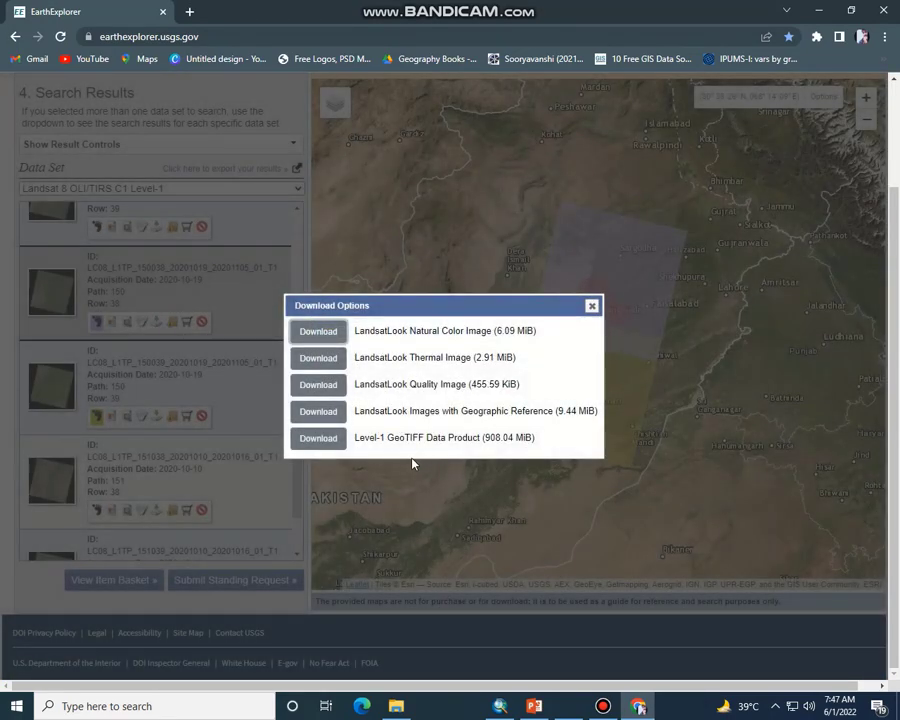
pyautogui.click(317, 440)
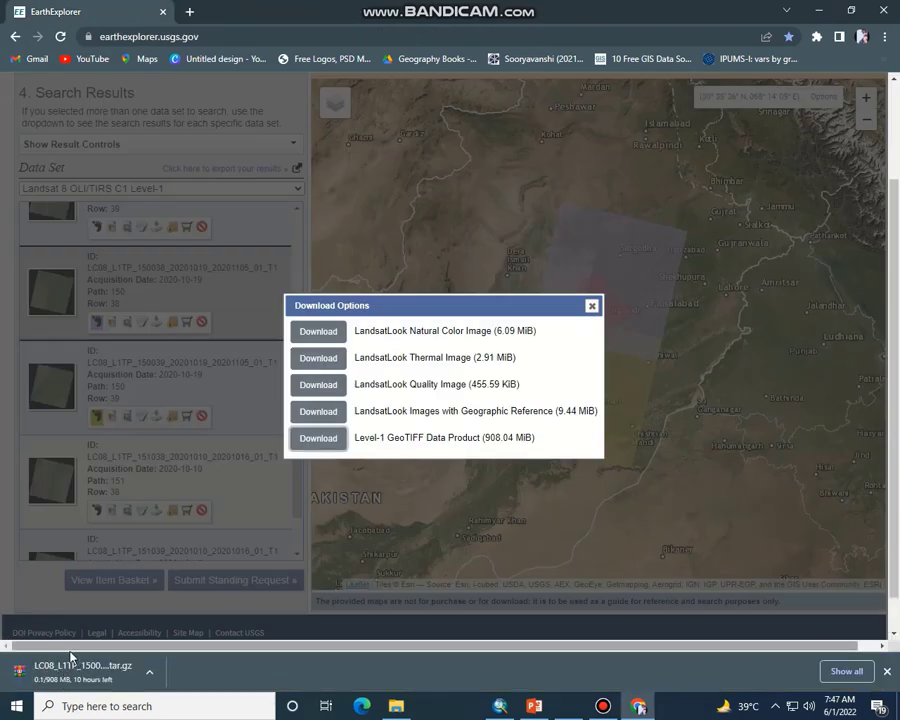
pyautogui.click(591, 305)
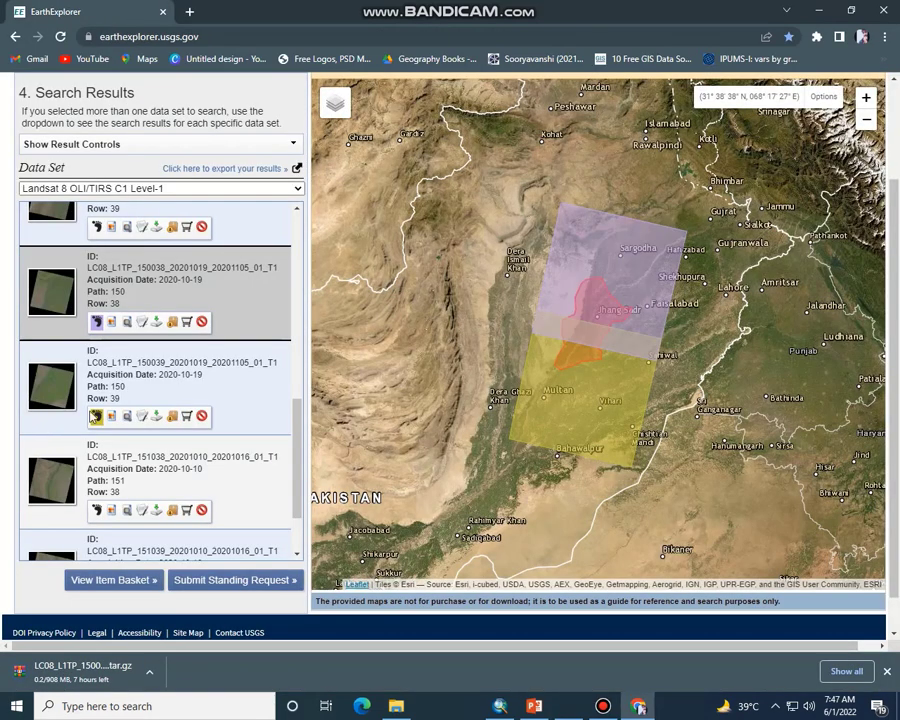
# Download the Level-1 GeoTIFF Data Product of the 2020-10-19 scene at path 150, row 39, and close its download options.
pyautogui.click(155, 418)
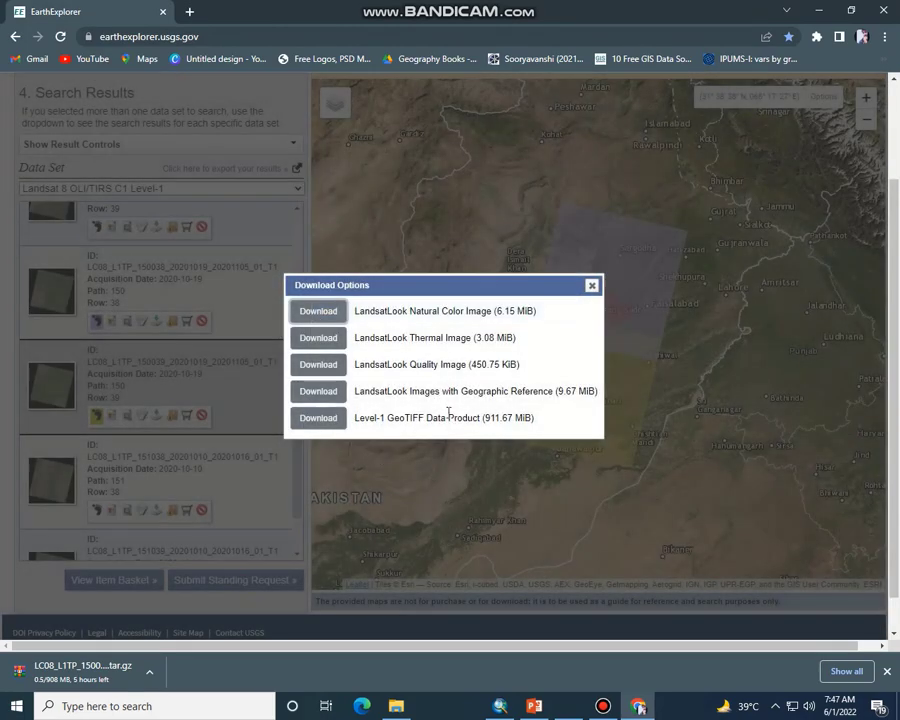
pyautogui.click(325, 422)
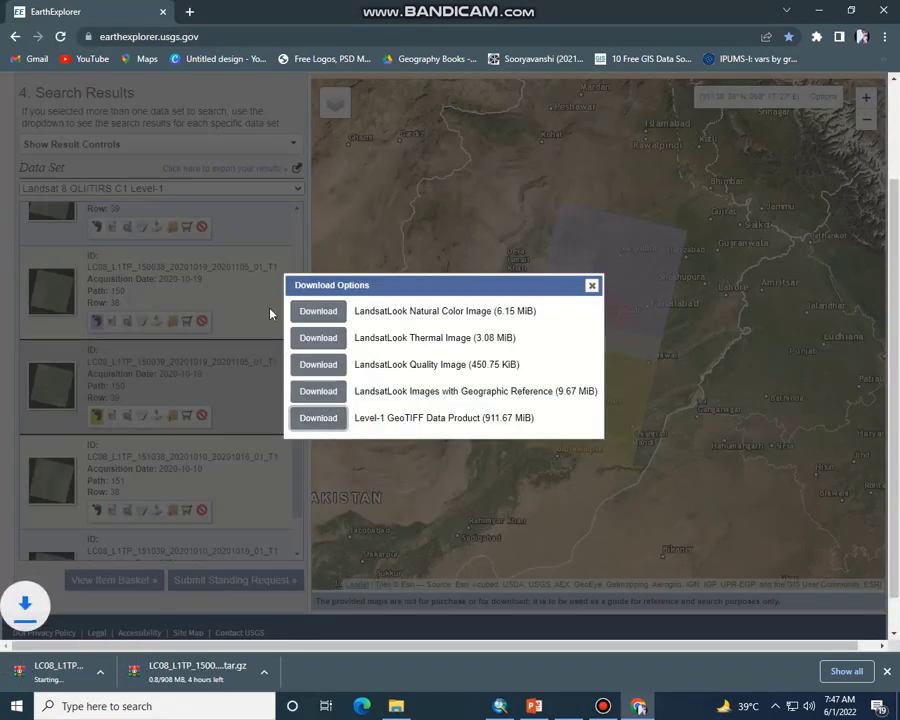
pyautogui.click(593, 288)
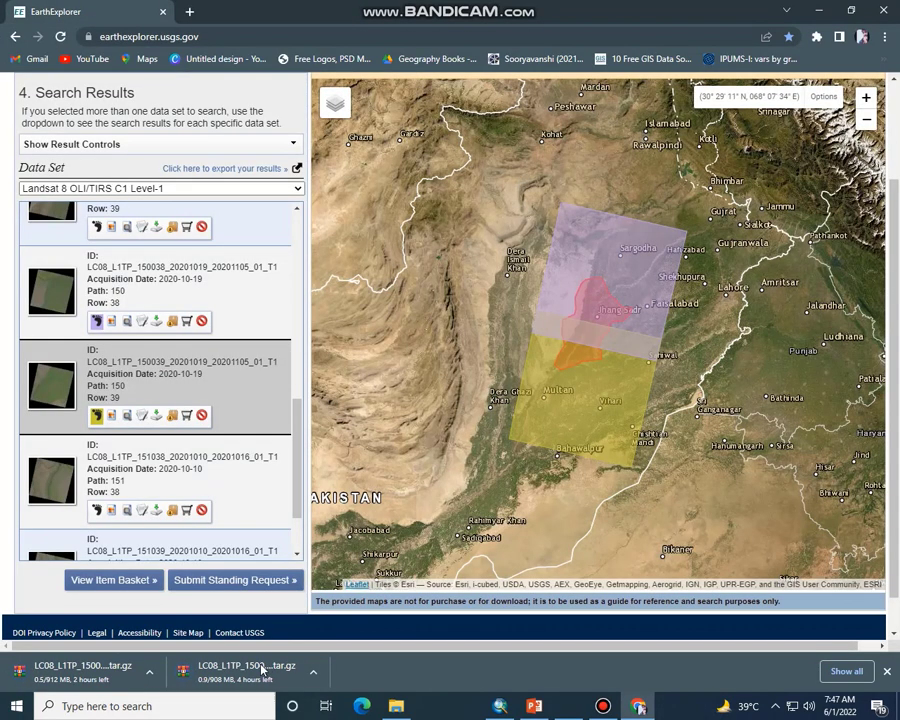
# Pause both running Landsat scene downloads in the browser.
pyautogui.click(313, 672)
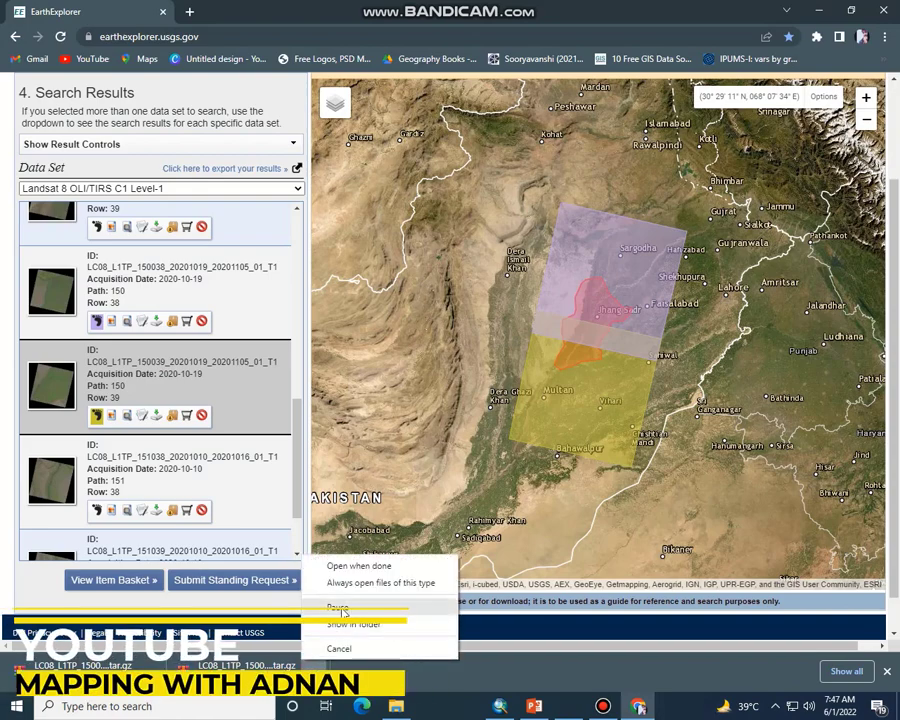
pyautogui.click(334, 602)
pyautogui.click(170, 667)
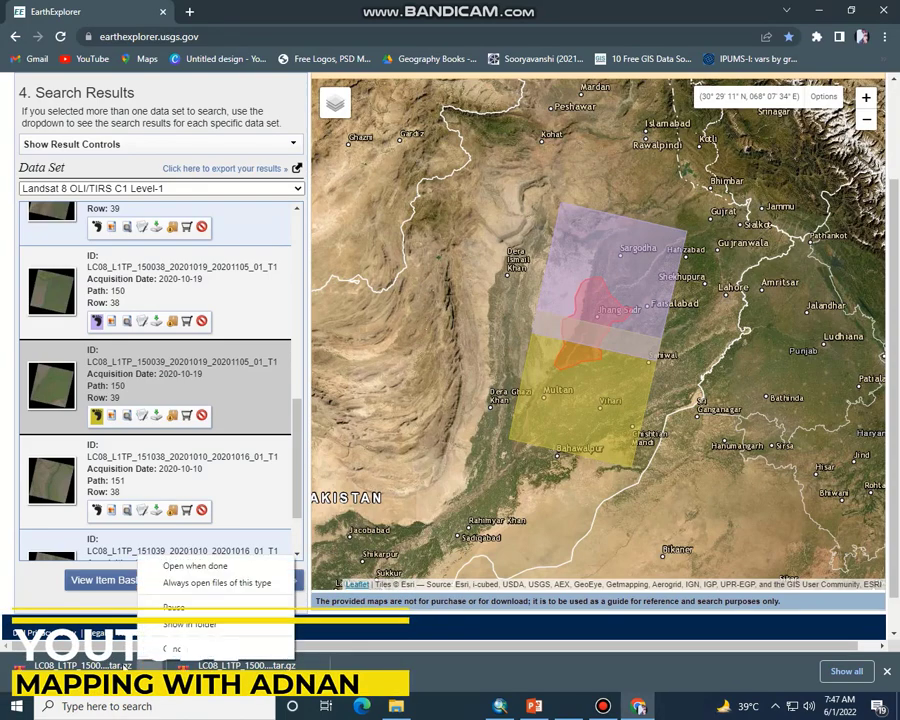
pyautogui.click(175, 608)
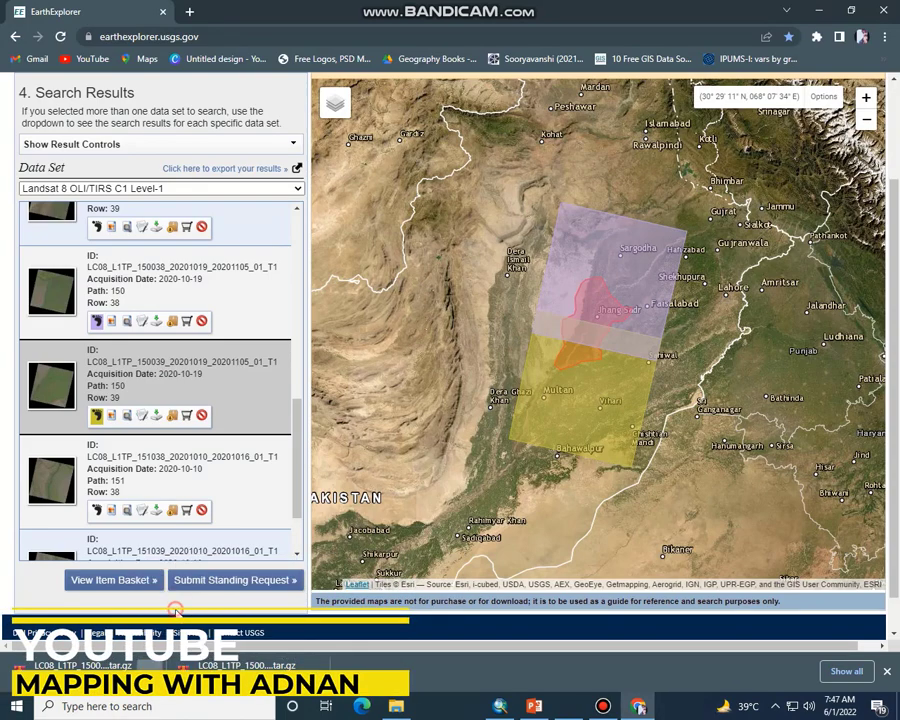
# Switch to the Supervised Classification presentation in PowerPoint and review the downloading and extraction items on the Steps slide.
pyautogui.click(818, 10)
pyautogui.hotkey('alt', 'Tab')
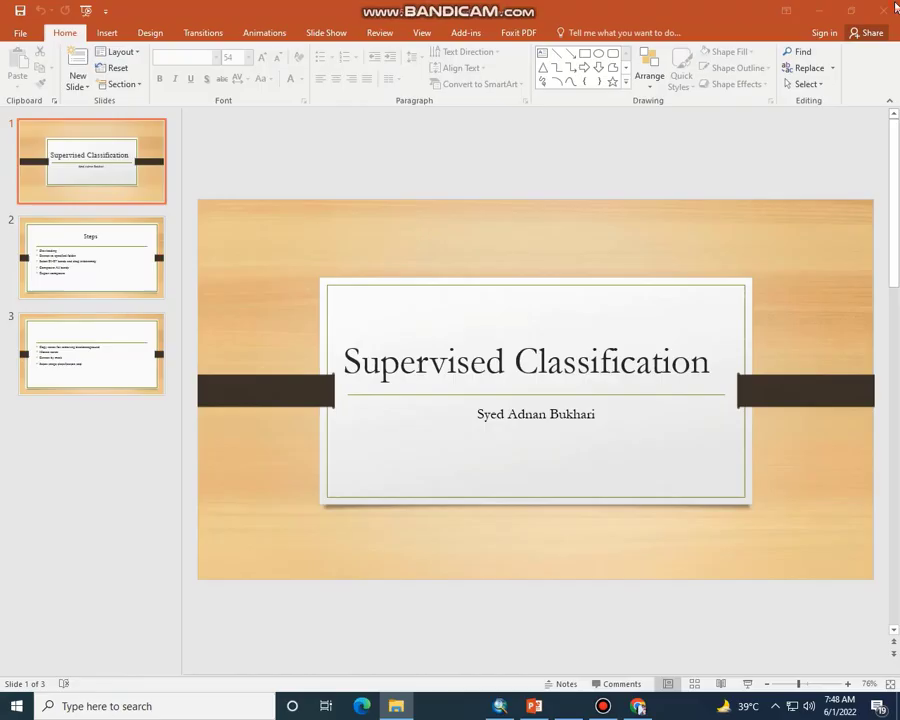
pyautogui.click(80, 283)
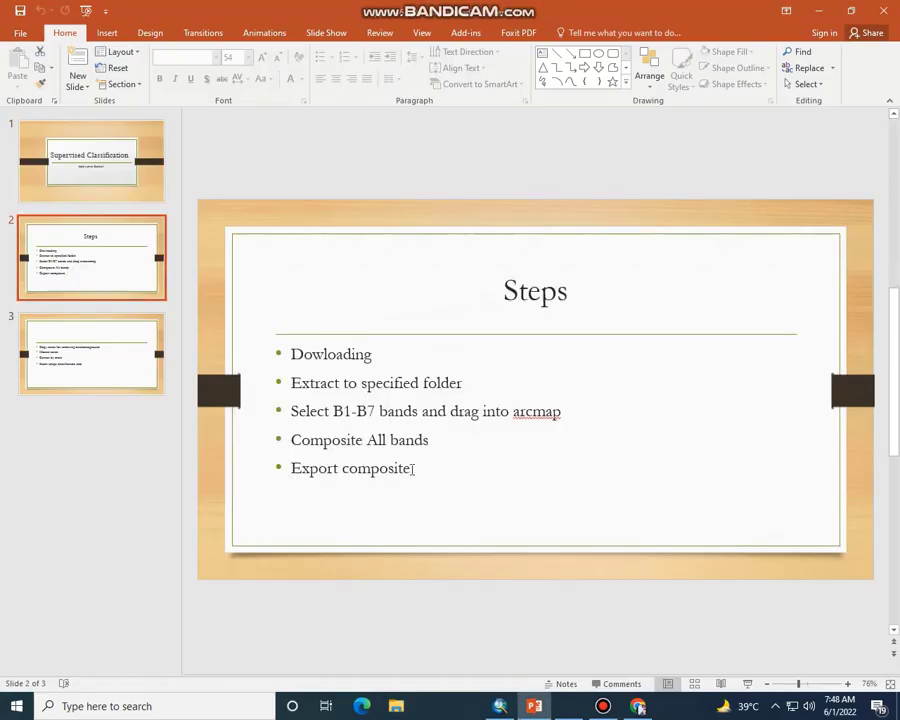
pyautogui.moveTo(292, 353); pyautogui.dragTo(372, 354)
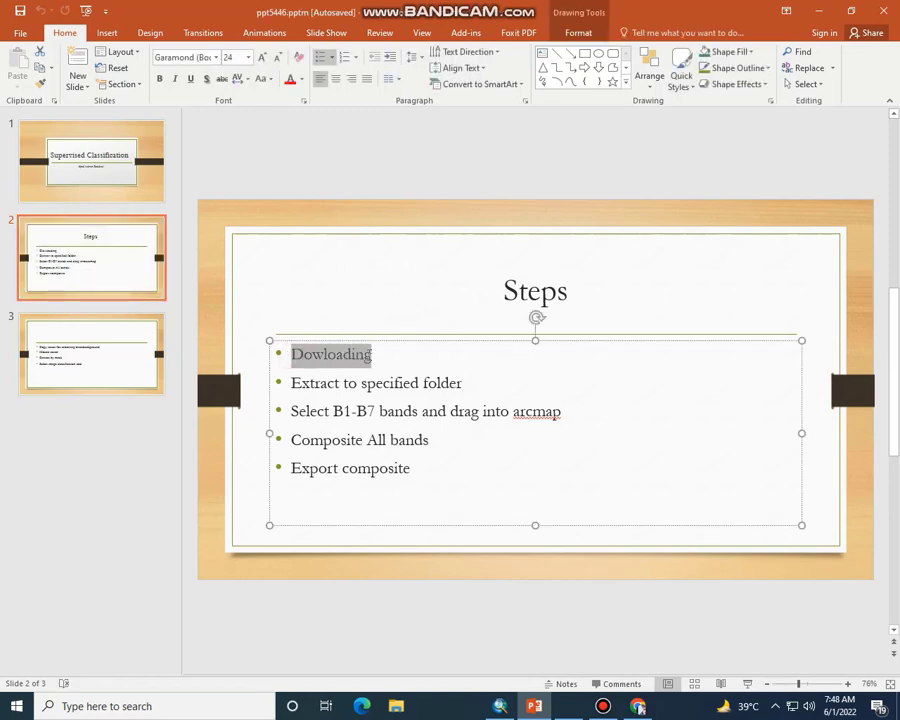
pyautogui.click(291, 382)
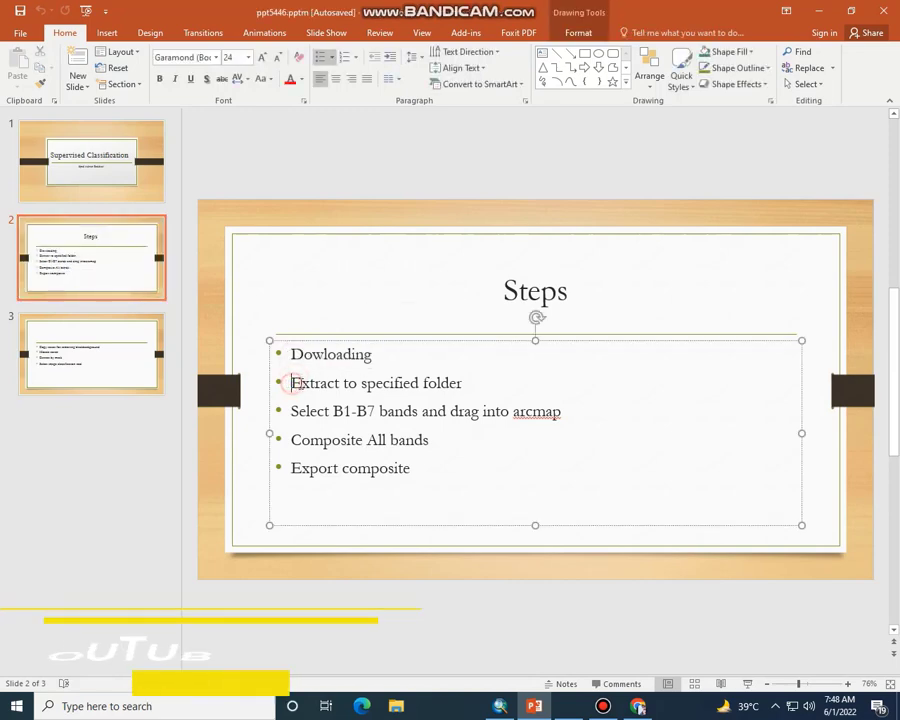
pyautogui.moveTo(291, 382); pyautogui.dragTo(447, 395)
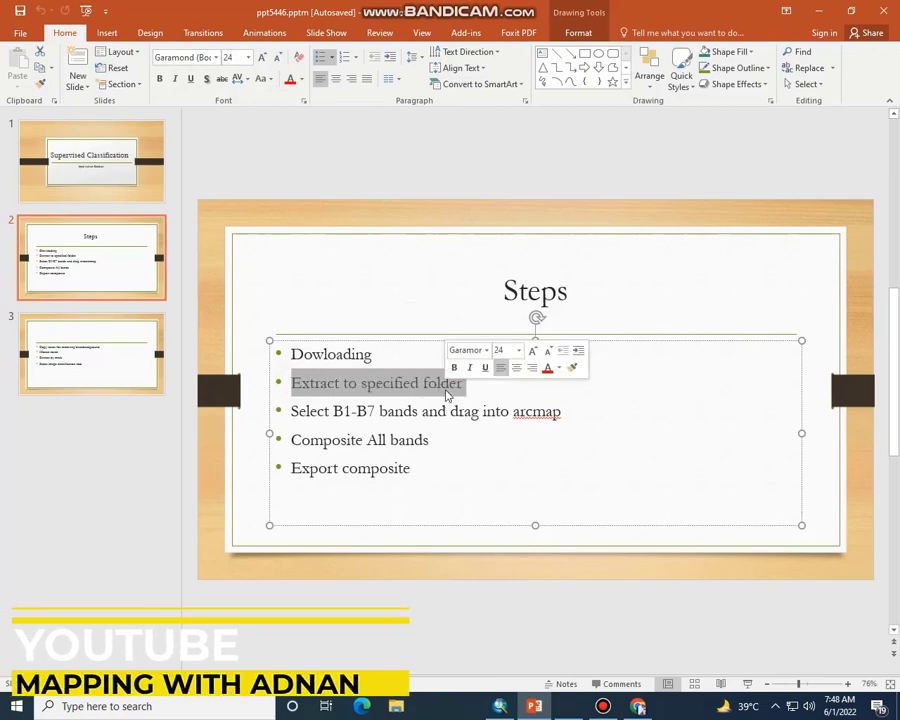
pyautogui.click(410, 381)
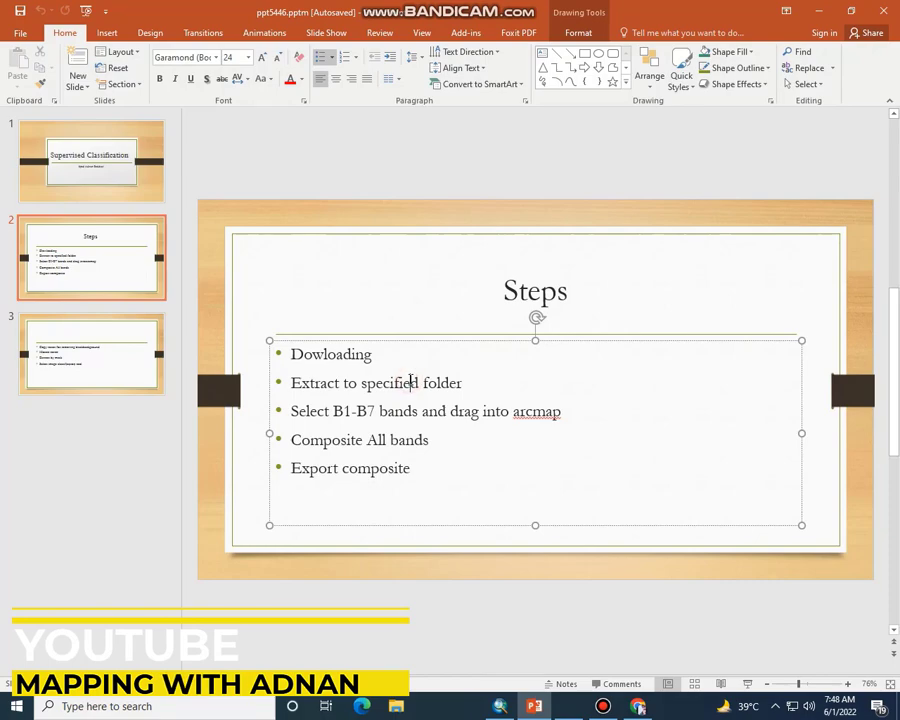
# Switch to File Explorer and copy the LC08_L1TP_150039_20201019_20201105_01_T1.tar archive from the Downloads folder.
pyautogui.click(498, 708)
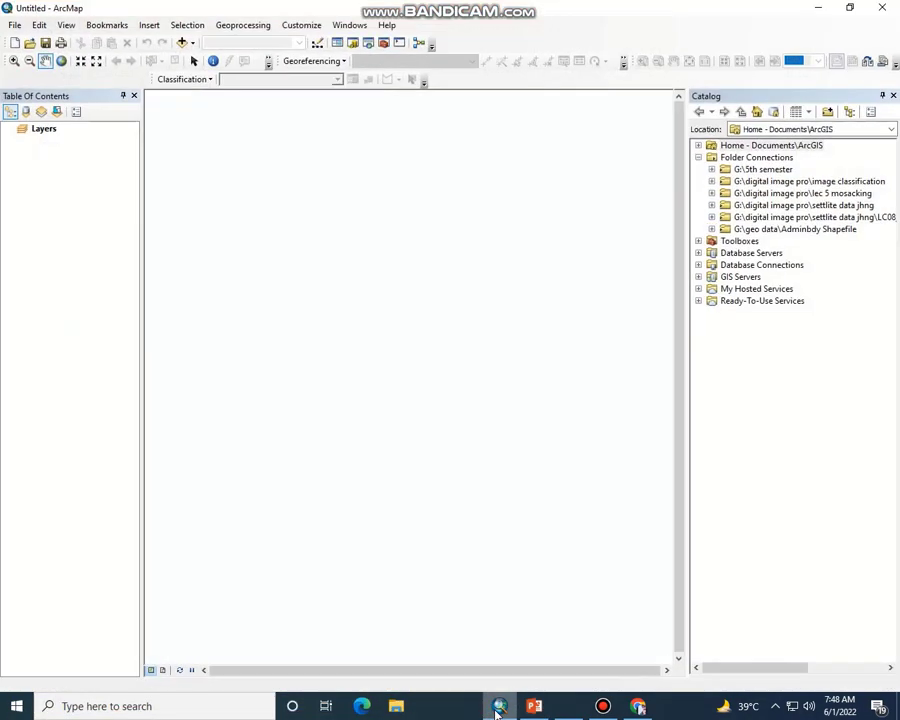
pyautogui.click(397, 708)
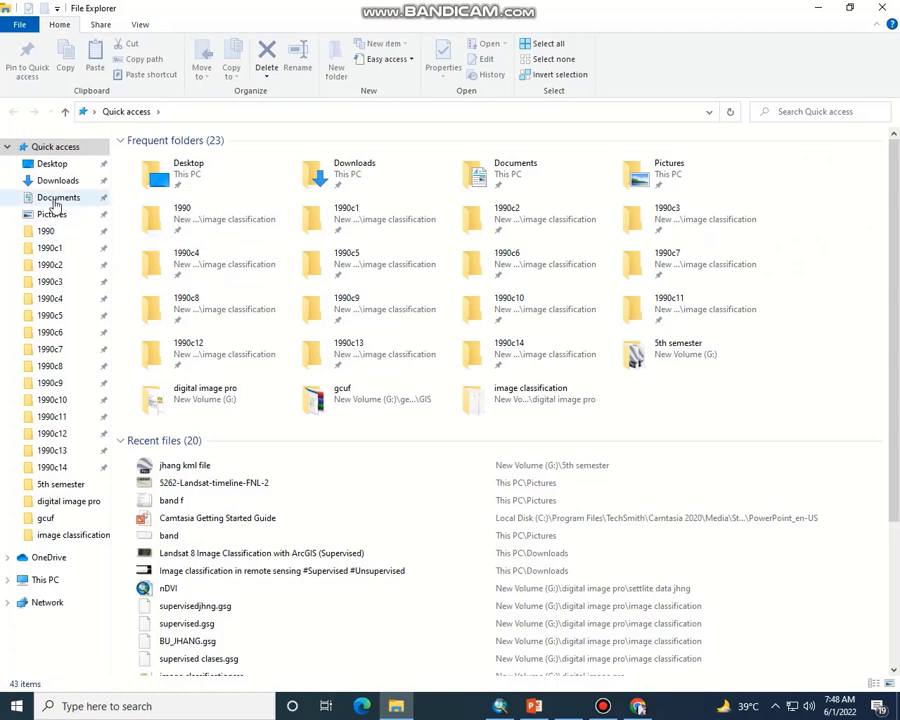
pyautogui.click(60, 182)
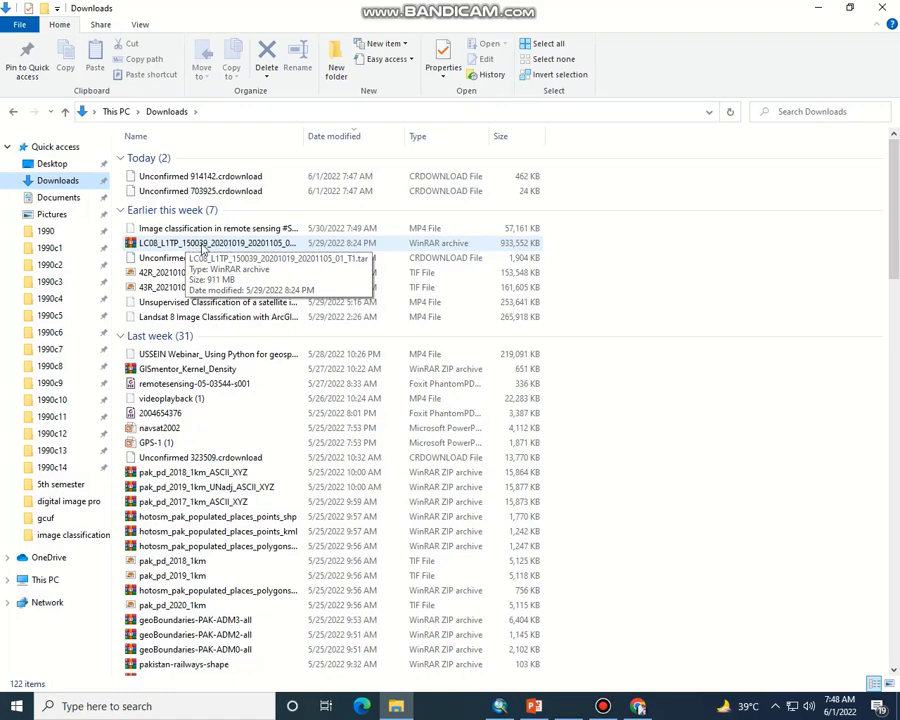
pyautogui.click(191, 244)
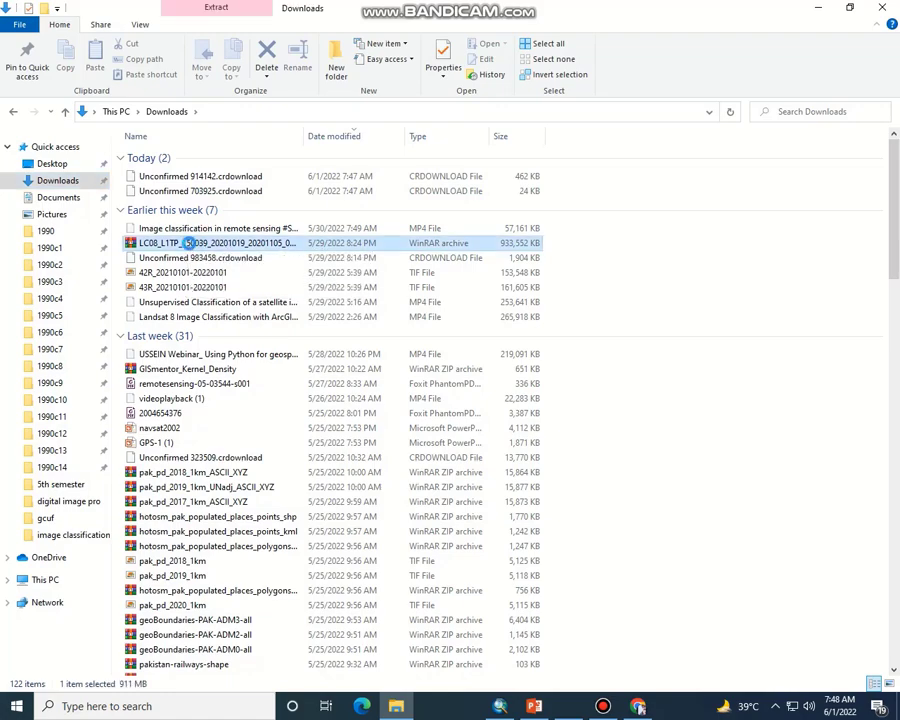
pyautogui.rightClick(190, 244)
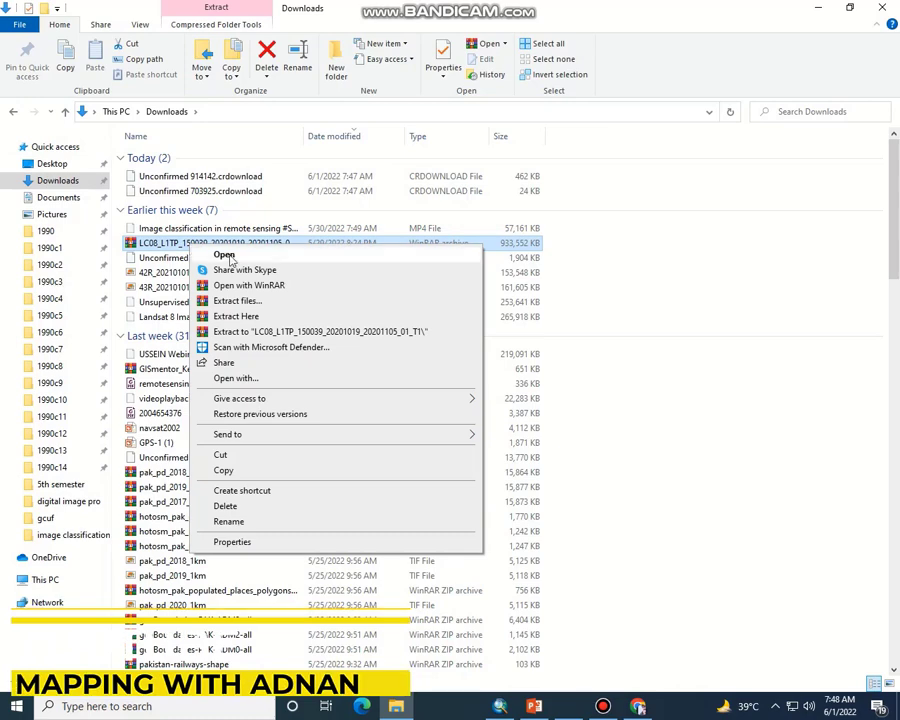
pyautogui.click(228, 469)
# Paste the copied Landsat archive into the image classification folder and minimize the copy progress window.
pyautogui.click(75, 538)
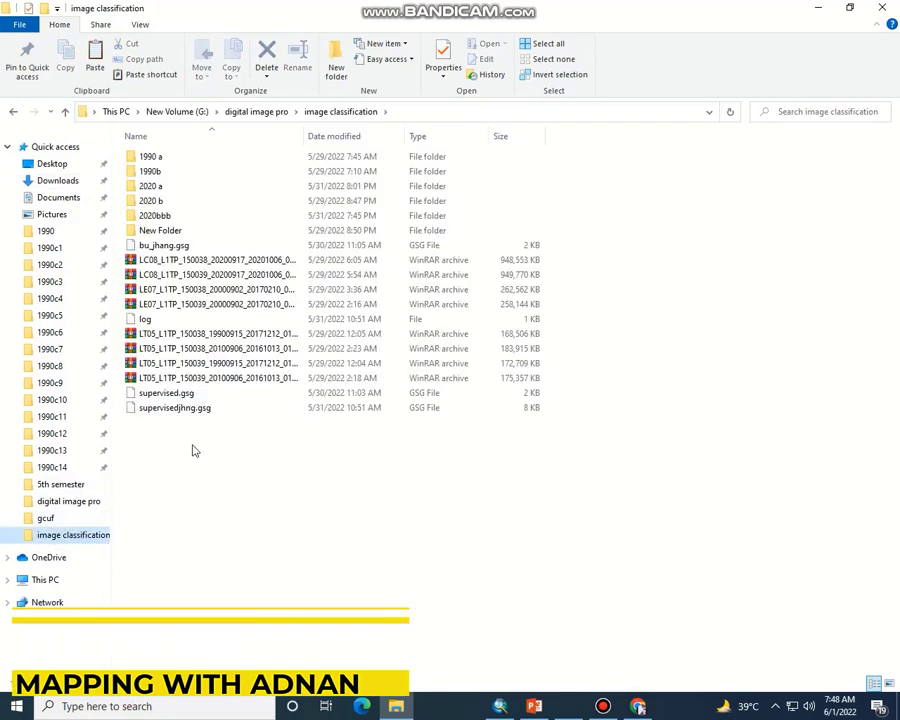
pyautogui.rightClick(243, 468)
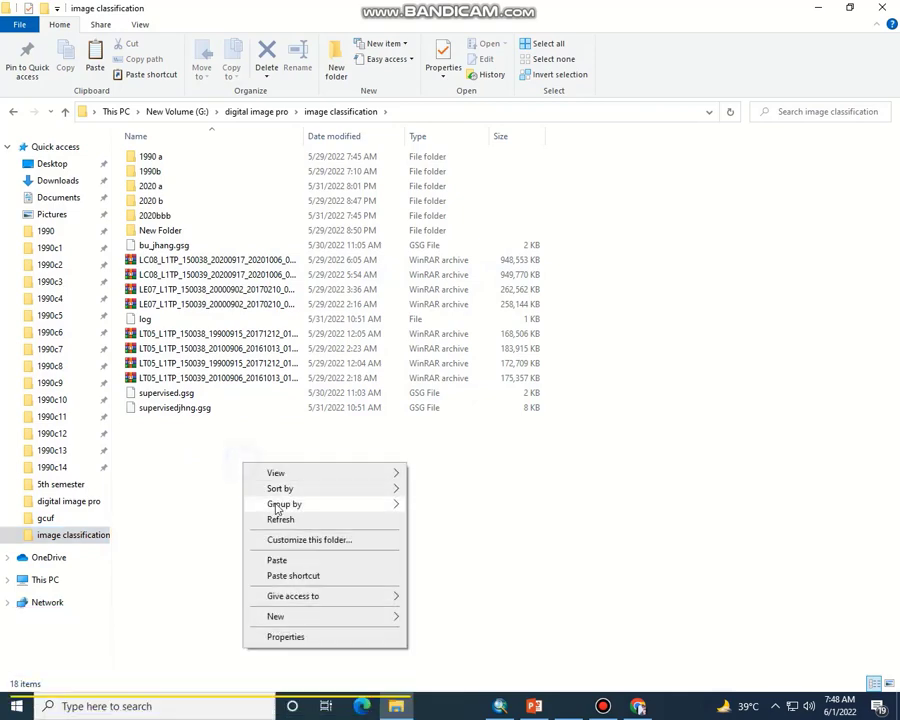
pyautogui.click(273, 558)
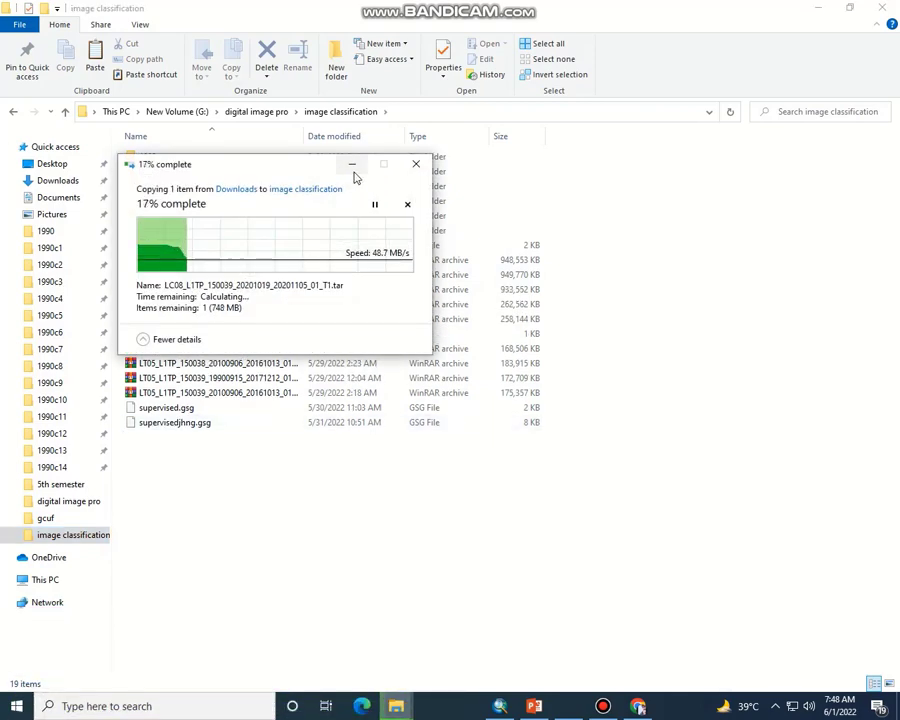
pyautogui.click(352, 172)
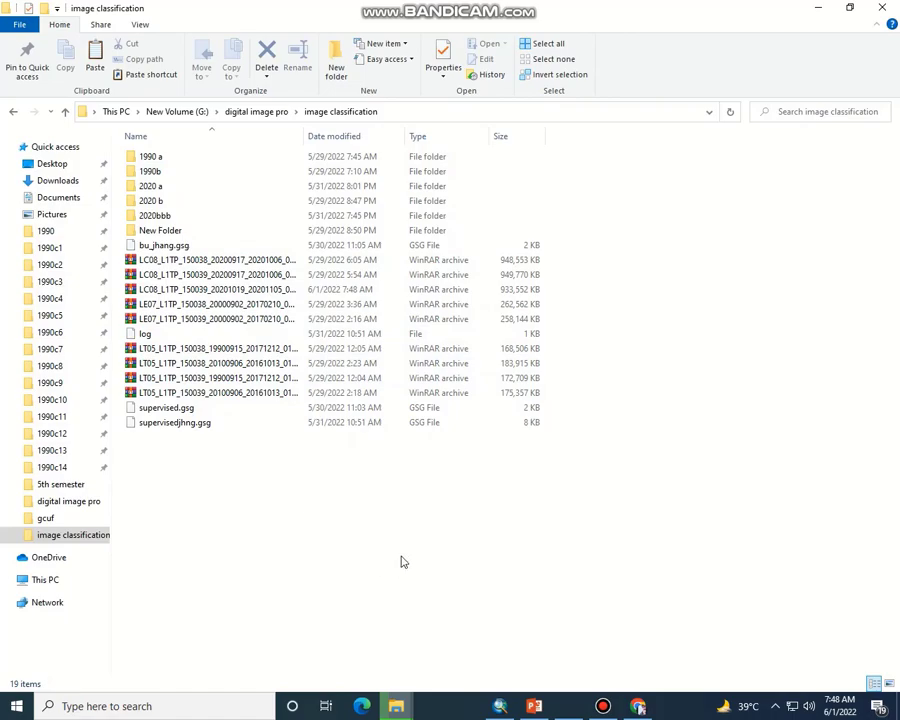
# Switch to EarthExplorer in the browser and go back to the date range in the search criteria.
pyautogui.click(638, 706)
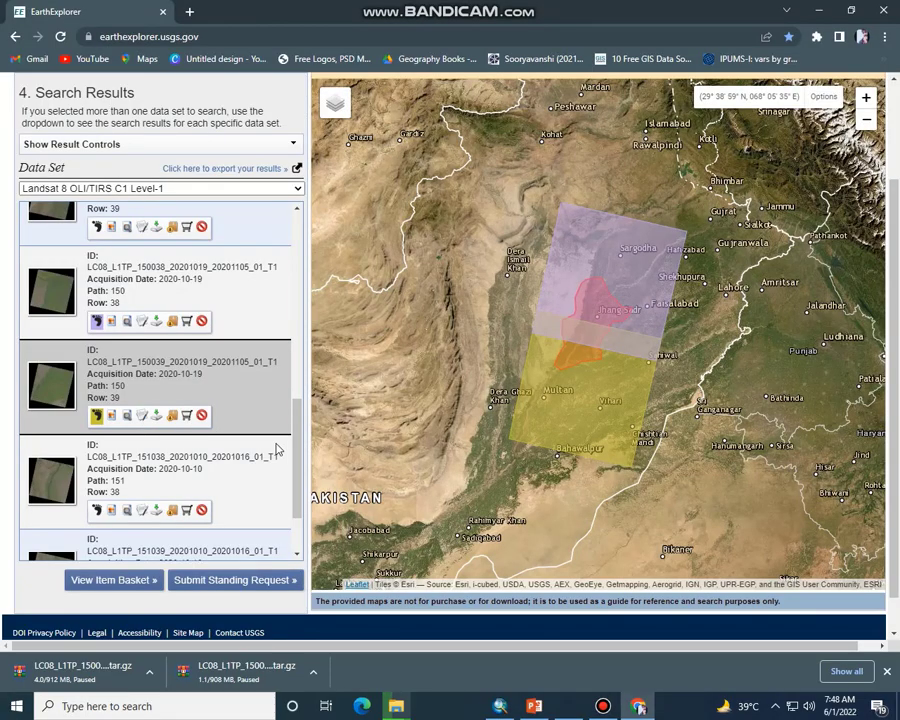
pyautogui.moveTo(298, 448); pyautogui.dragTo(304, 259)
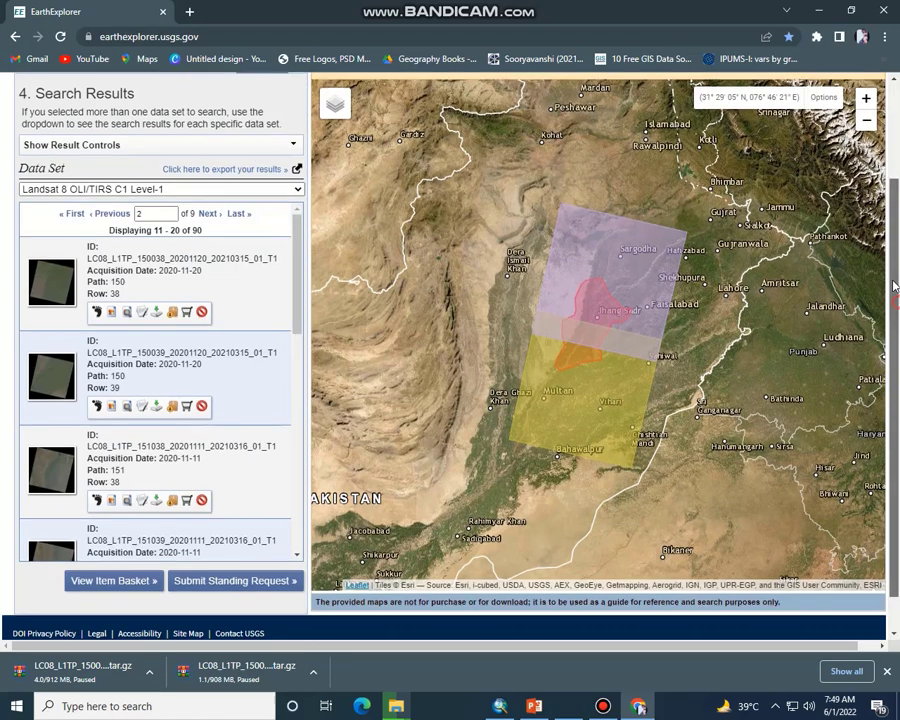
pyautogui.scroll(2, 243, 248)
pyautogui.click(121, 185)
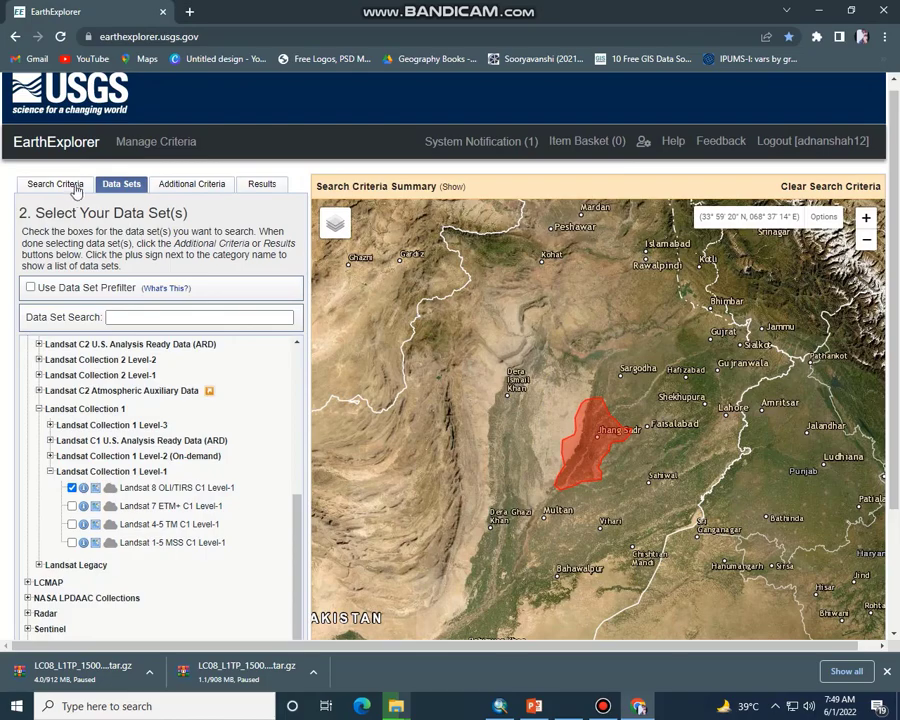
pyautogui.click(74, 188)
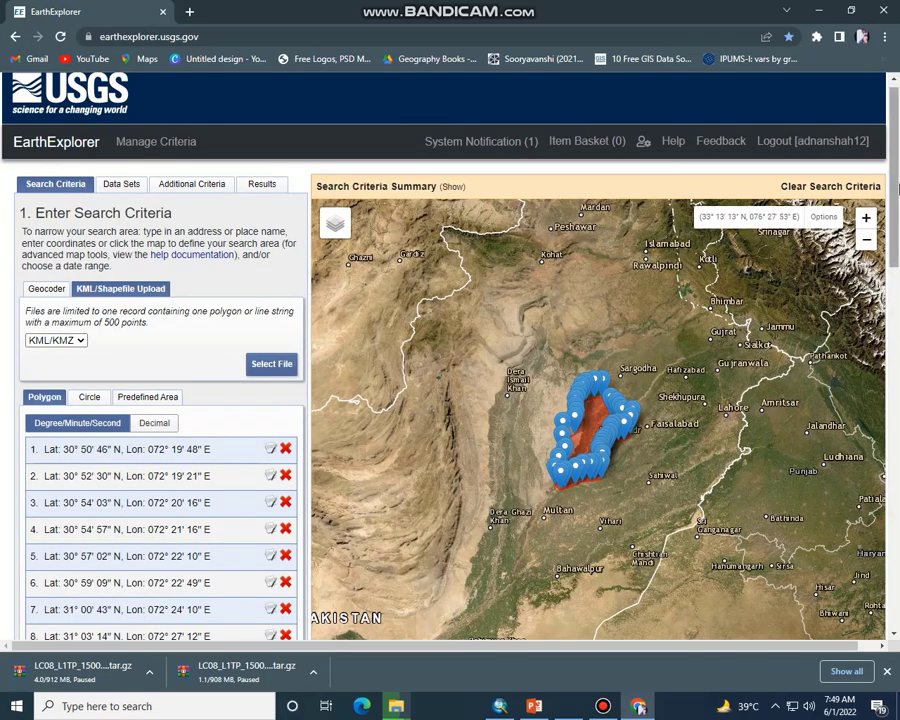
pyautogui.moveTo(897, 187); pyautogui.dragTo(381, 525)
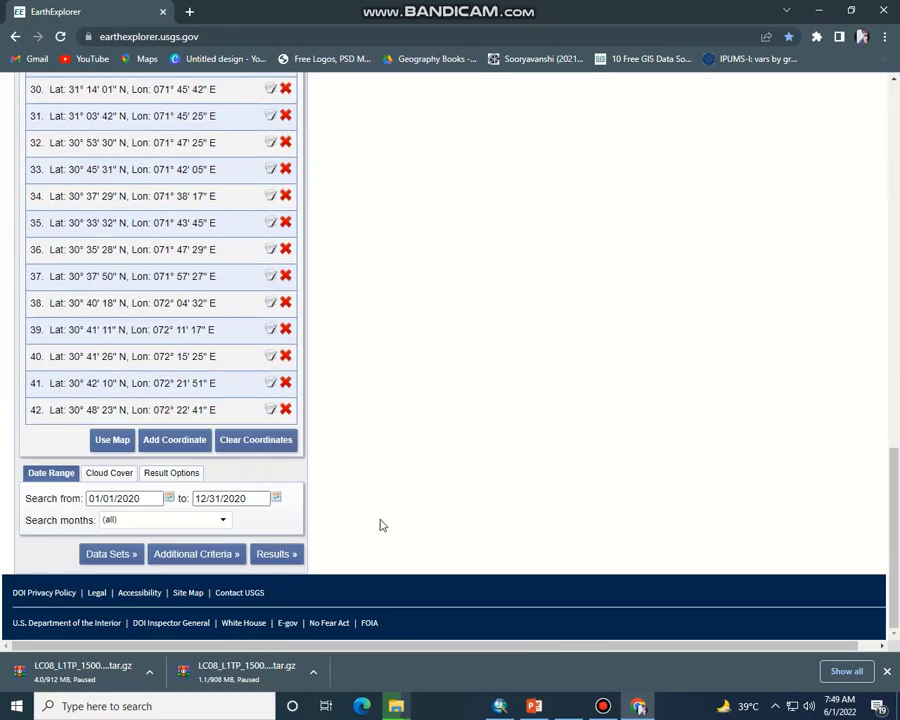
pyautogui.click(167, 501)
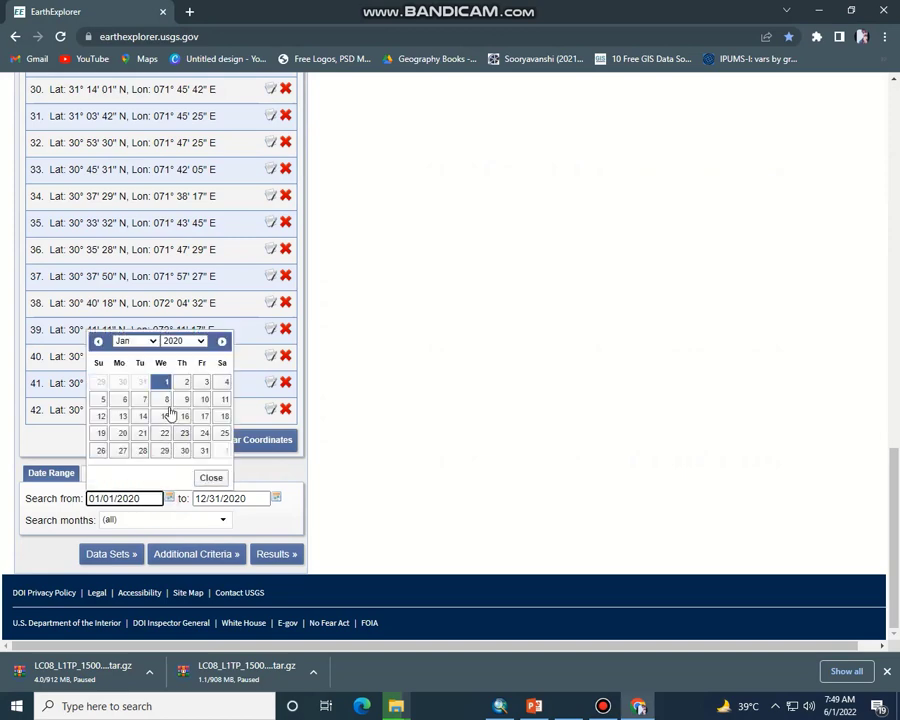
pyautogui.click(184, 341)
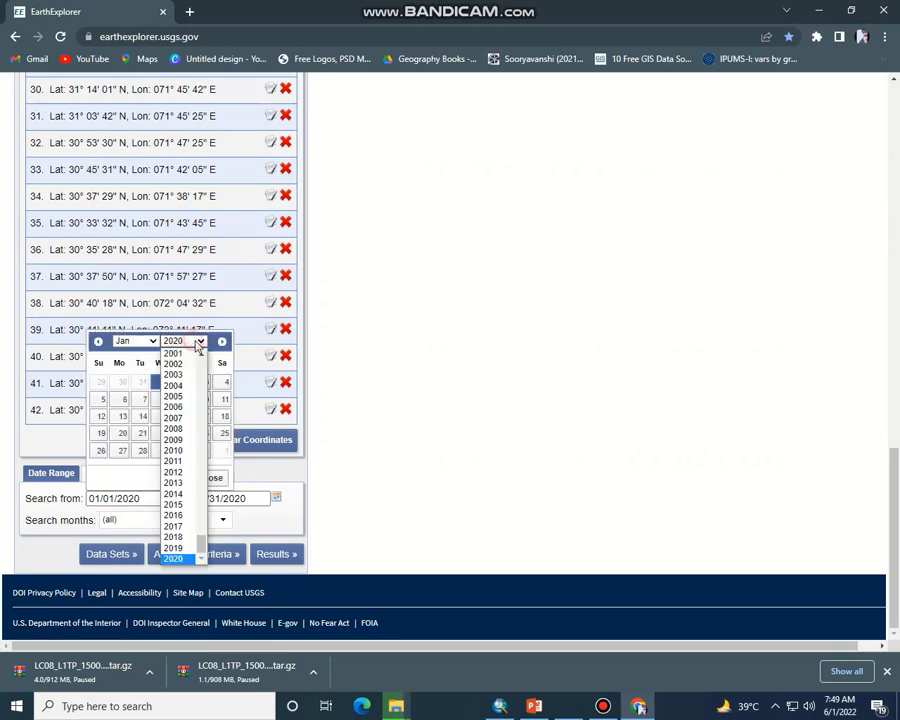
pyautogui.click(176, 462)
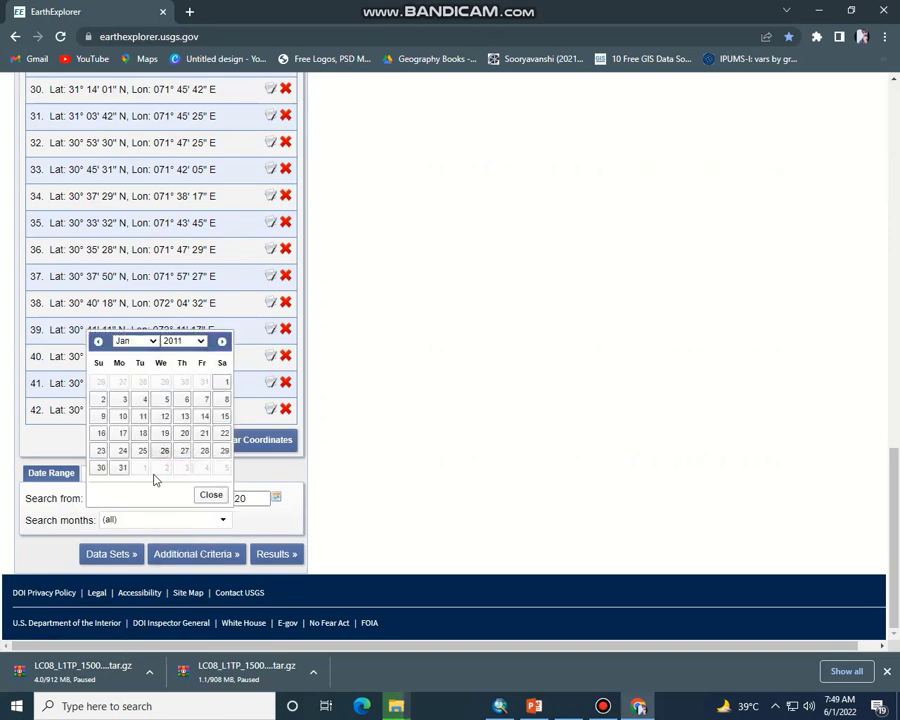
pyautogui.click(210, 491)
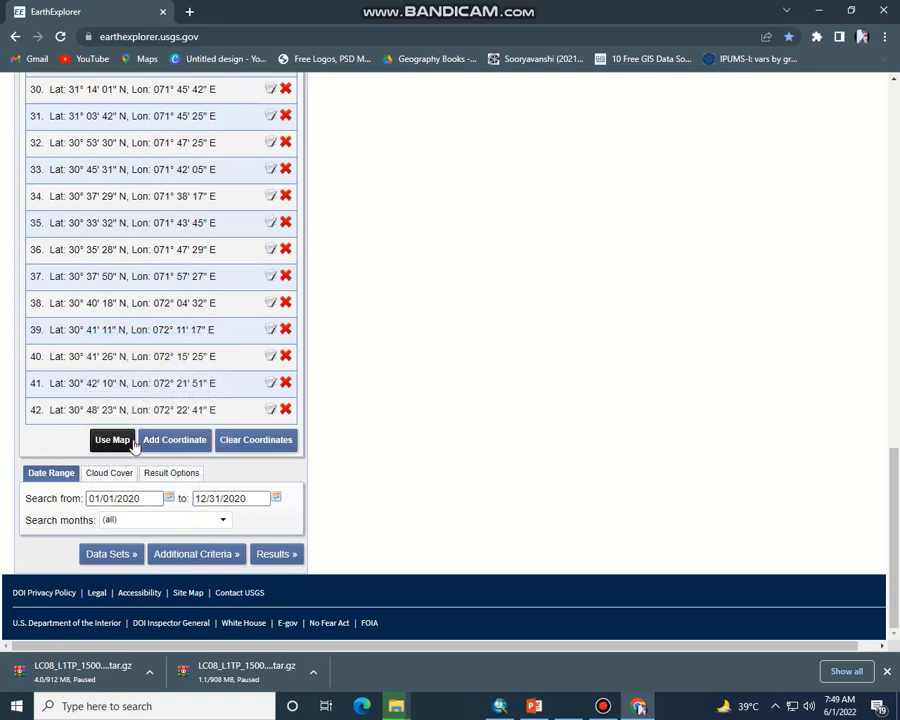
# Set the start of the search date range to 01/01/2013.
pyautogui.click(165, 494)
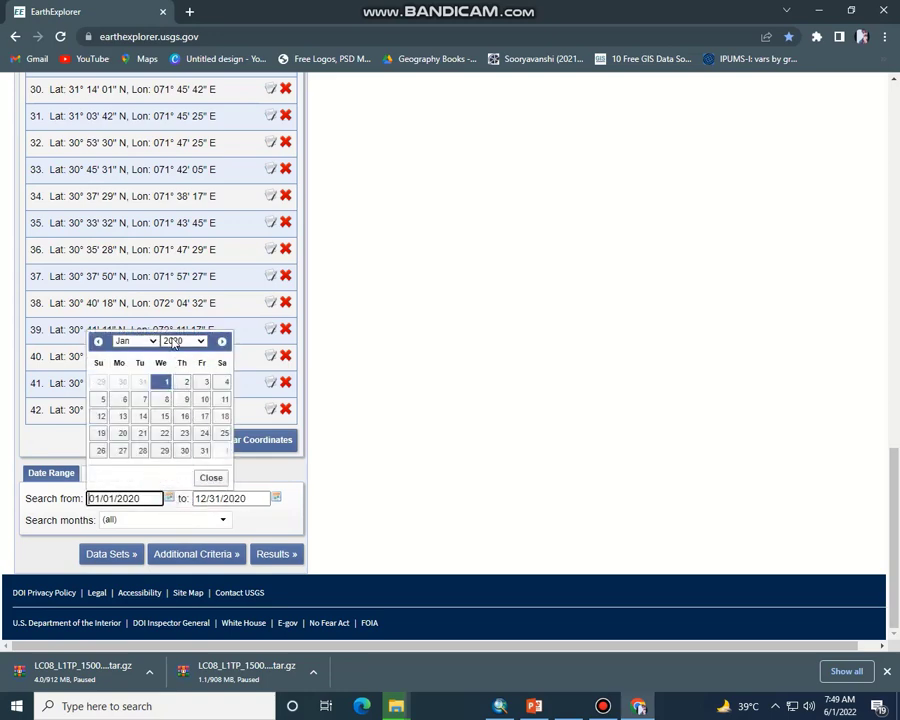
pyautogui.click(184, 341)
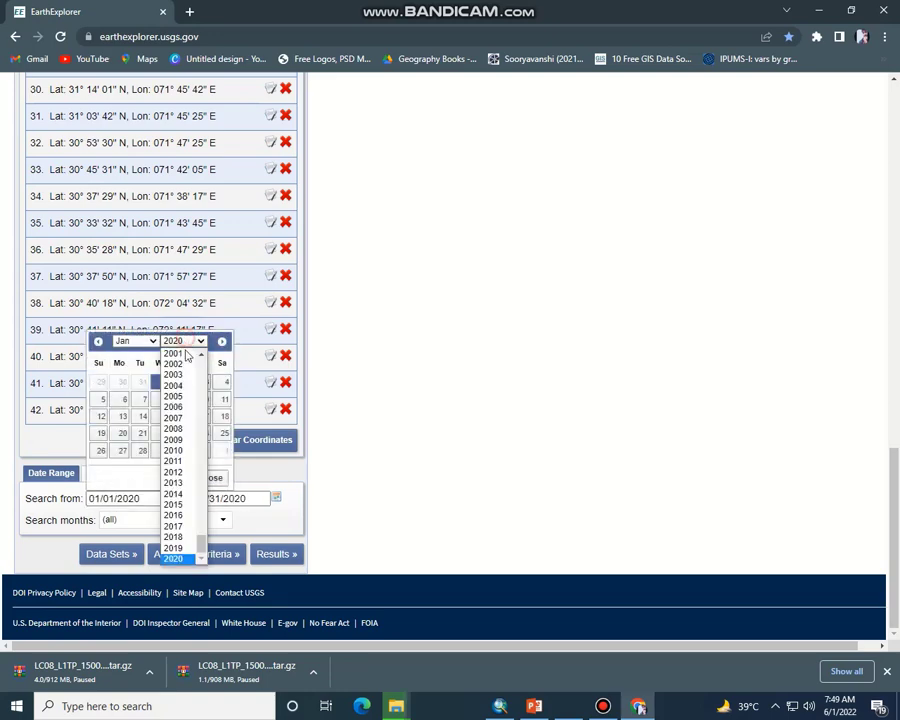
pyautogui.click(179, 484)
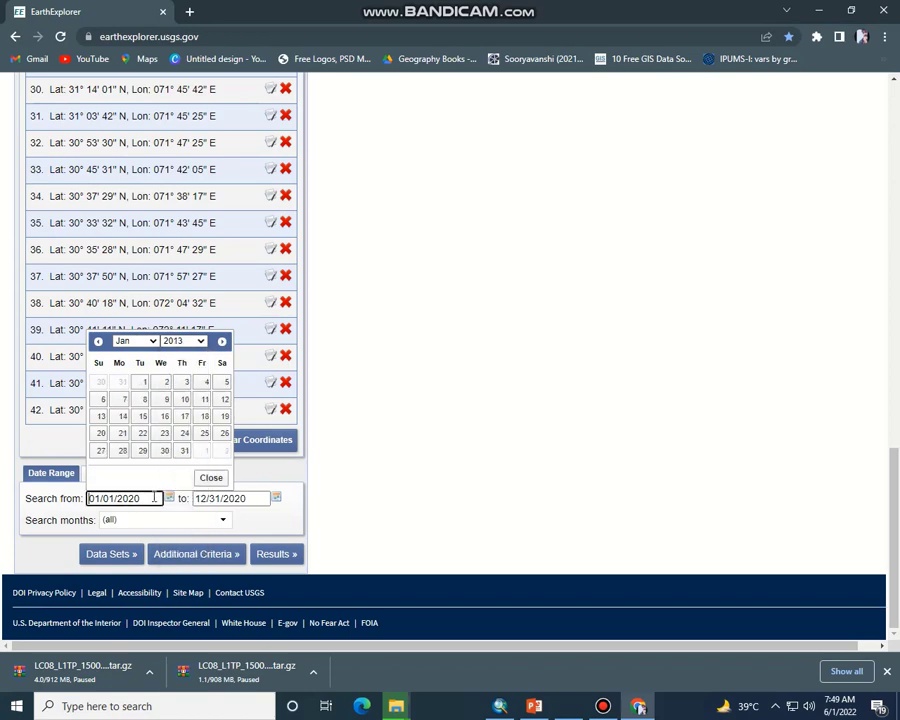
pyautogui.click(143, 383)
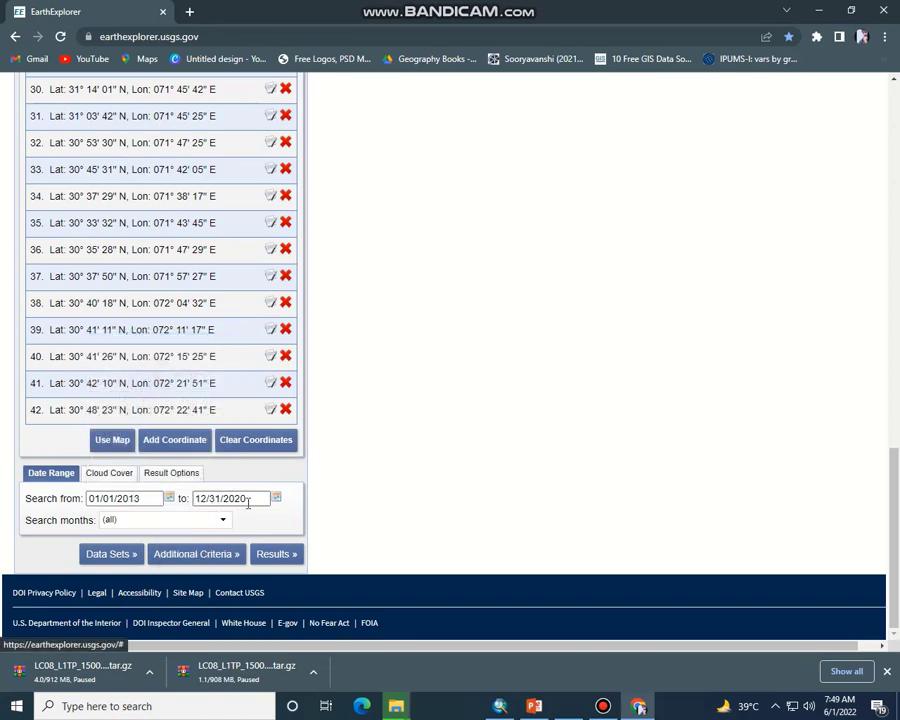
# Set the start of the search date range to 01/01/2010.
pyautogui.click(168, 499)
pyautogui.click(183, 341)
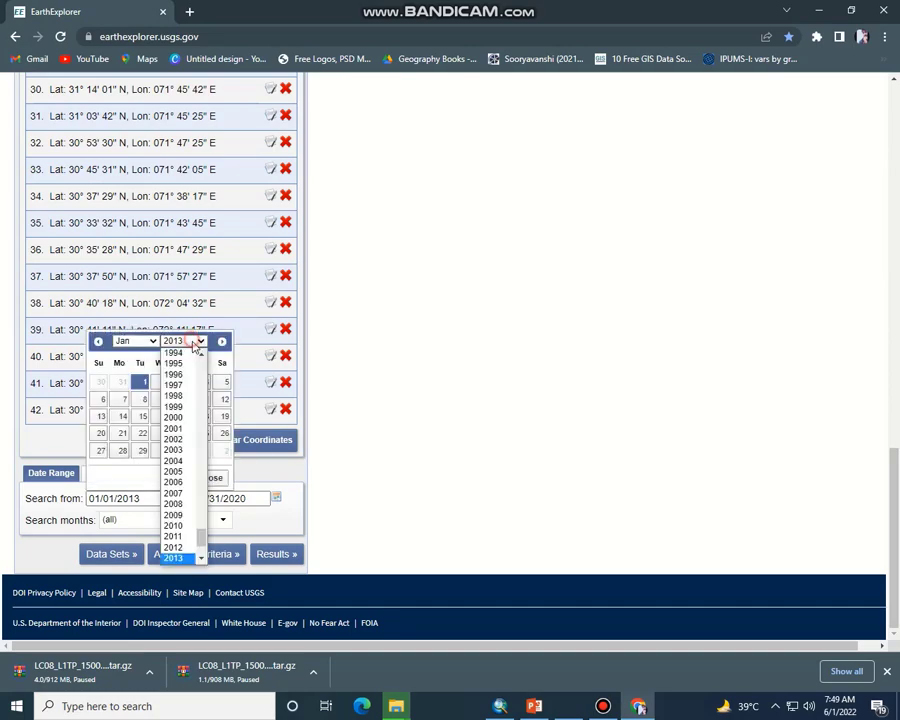
pyautogui.hotkey('alt', 'Tab')
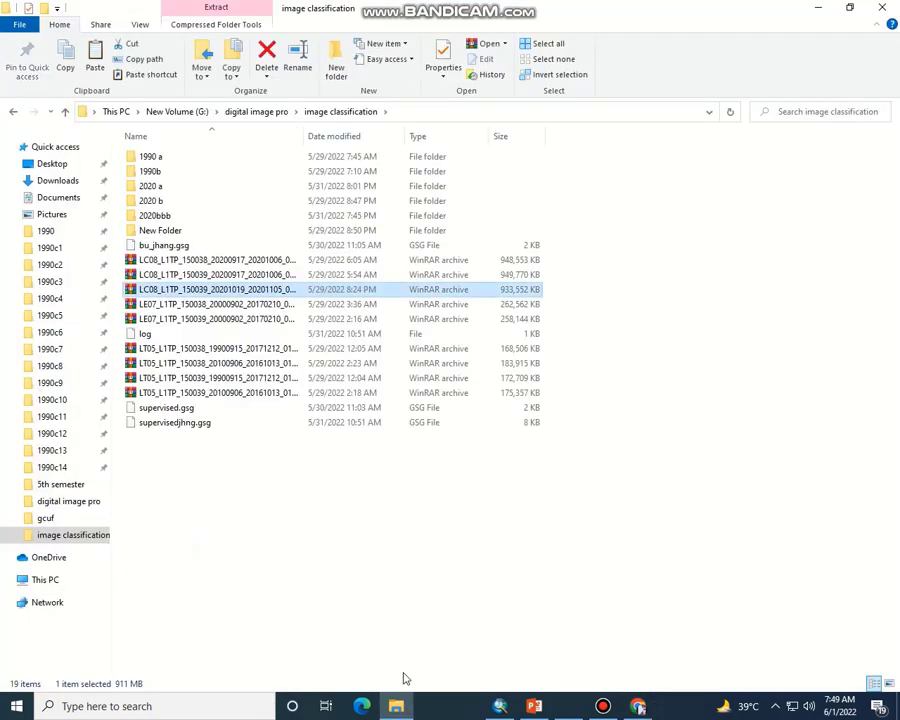
pyautogui.click(603, 706)
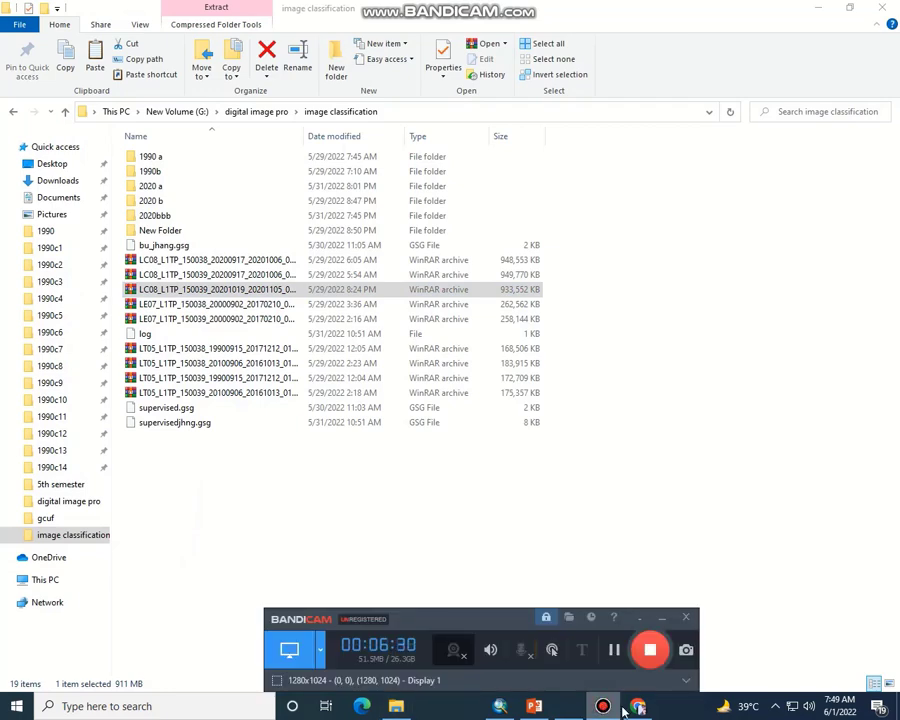
pyautogui.click(637, 706)
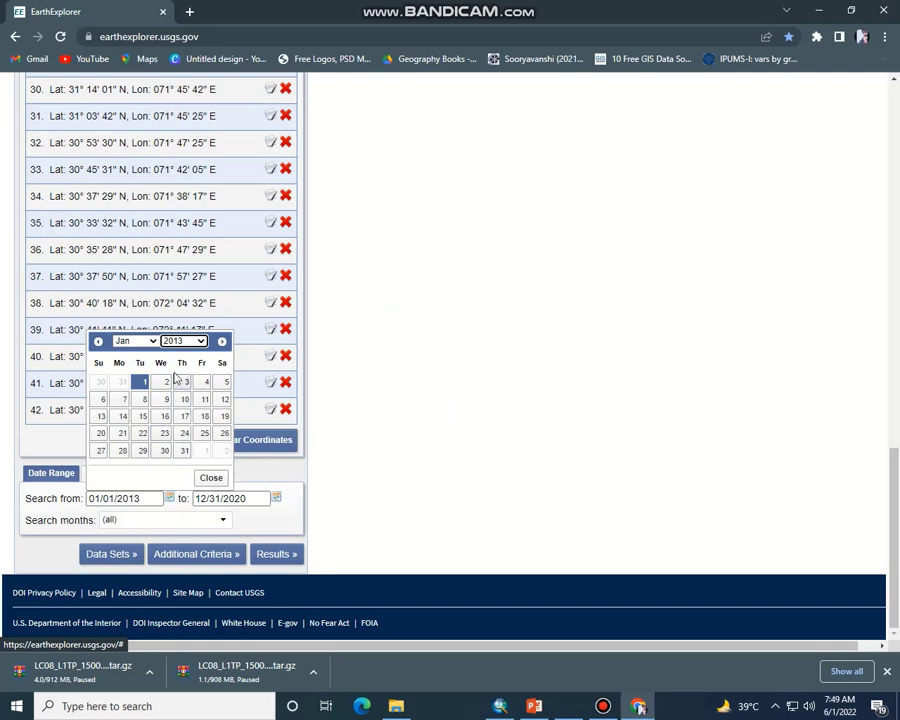
pyautogui.click(188, 344)
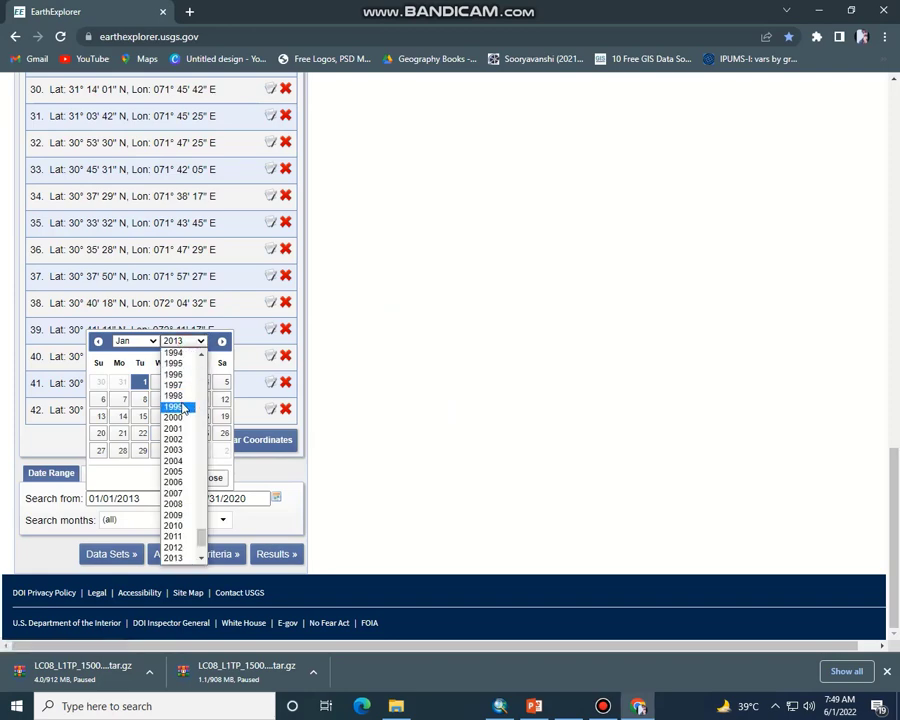
pyautogui.click(175, 525)
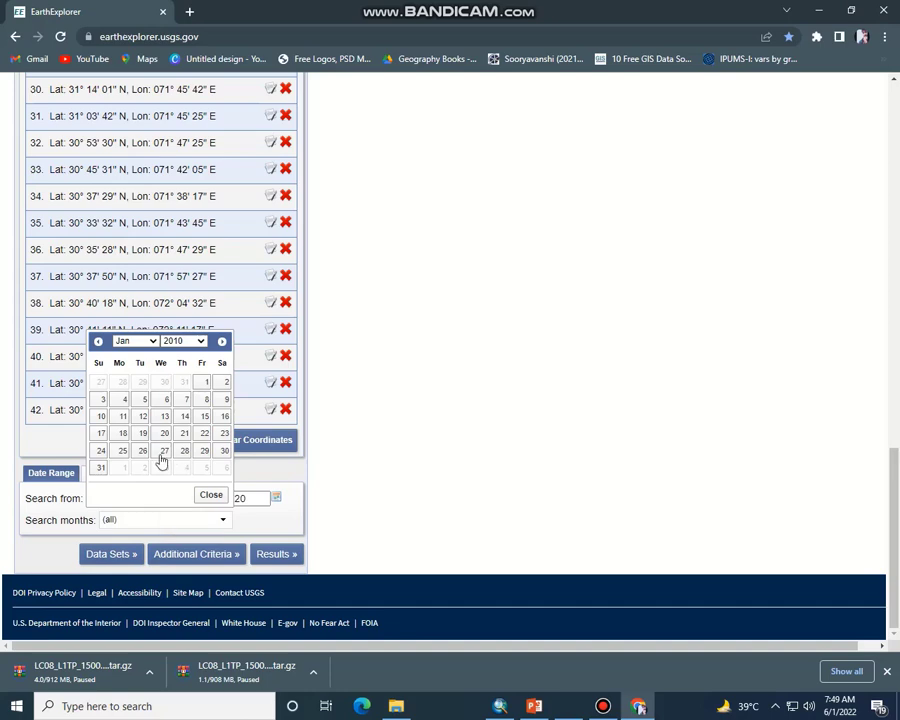
pyautogui.click(205, 383)
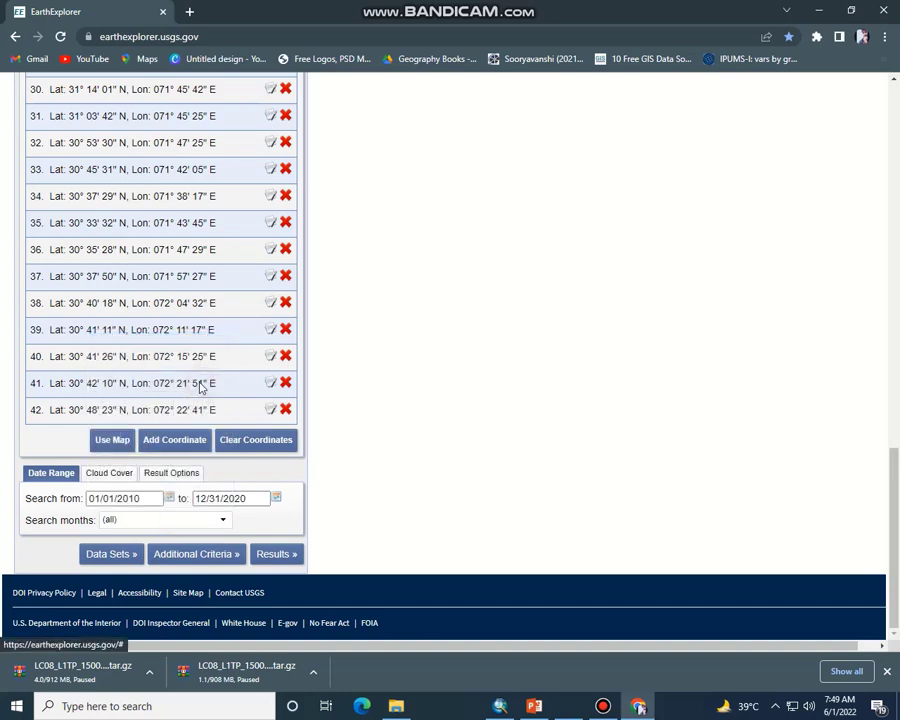
# Set the end of the search date range to 12/31/2010.
pyautogui.click(276, 500)
pyautogui.click(291, 341)
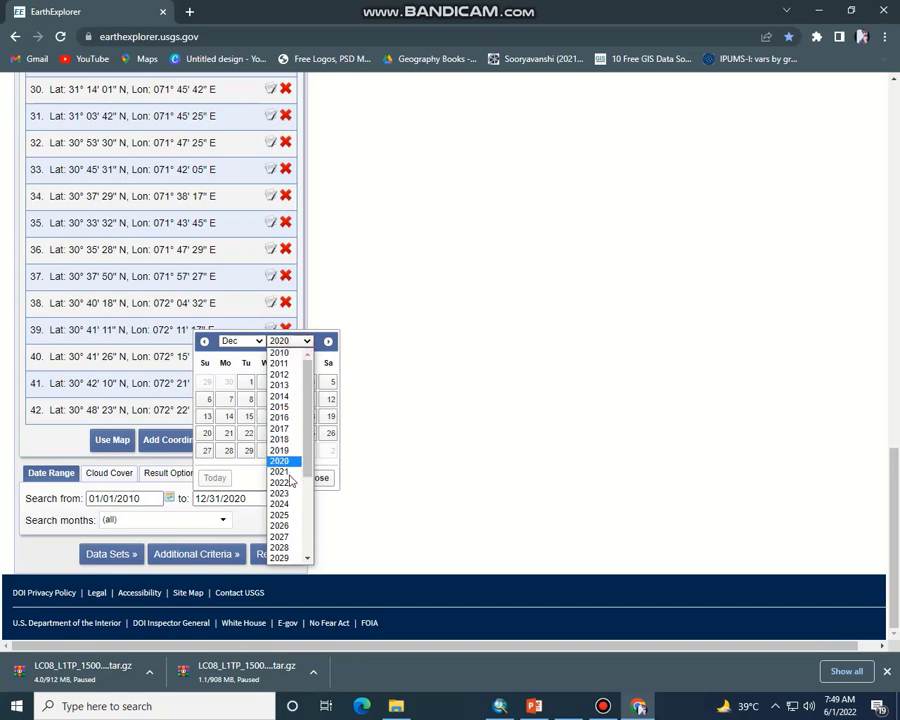
pyautogui.click(285, 354)
pyautogui.click(257, 342)
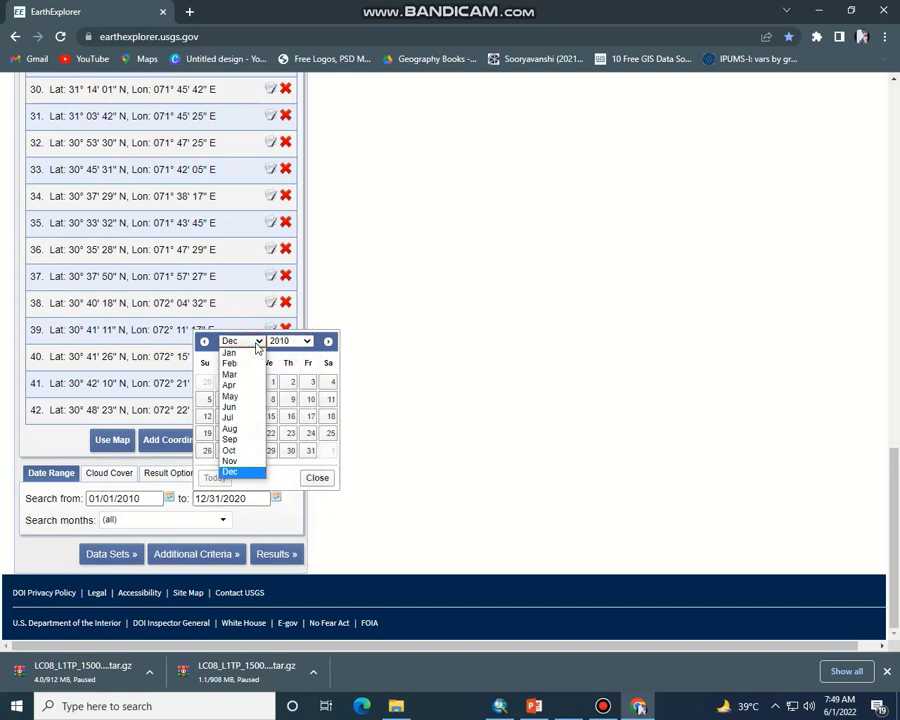
pyautogui.click(257, 342)
pyautogui.click(309, 450)
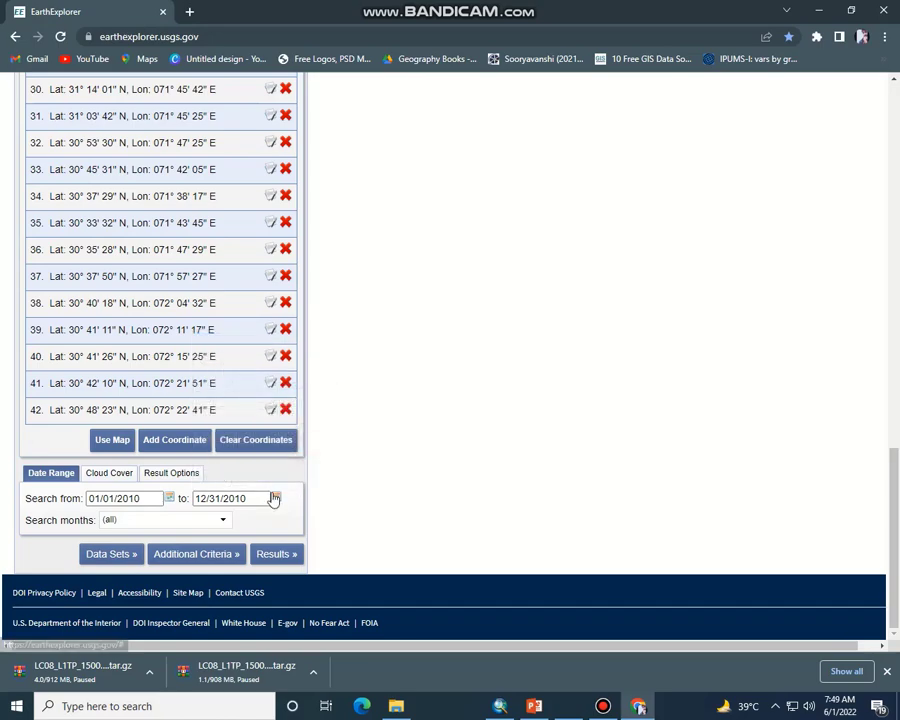
# Run the search for Landsat 8 OLI/TIRS C1 Level-1 scenes and review the results list.
pyautogui.click(275, 554)
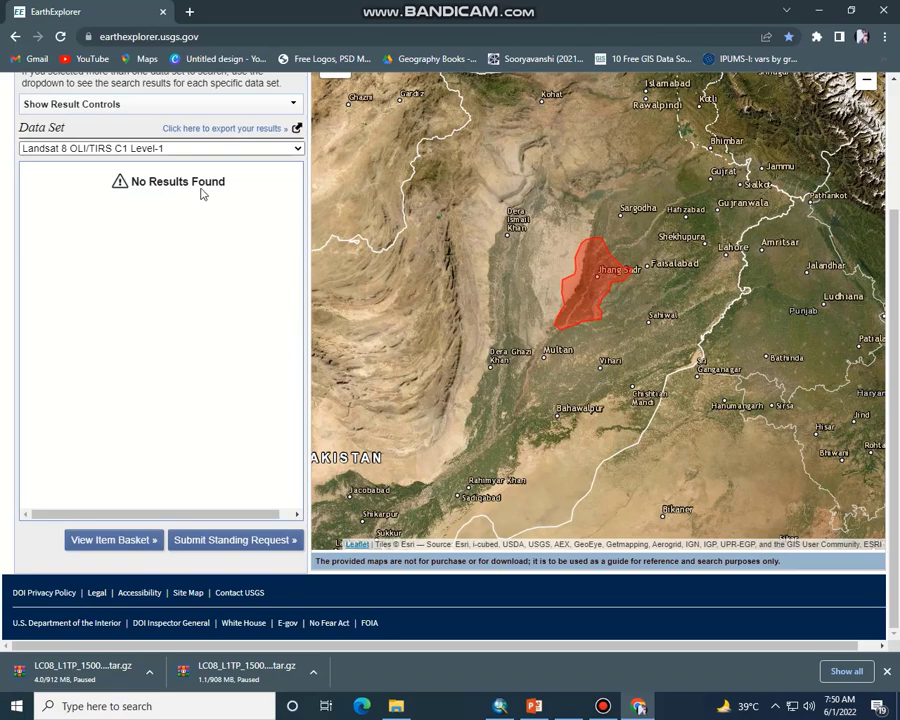
pyautogui.scroll(2, 895, 260)
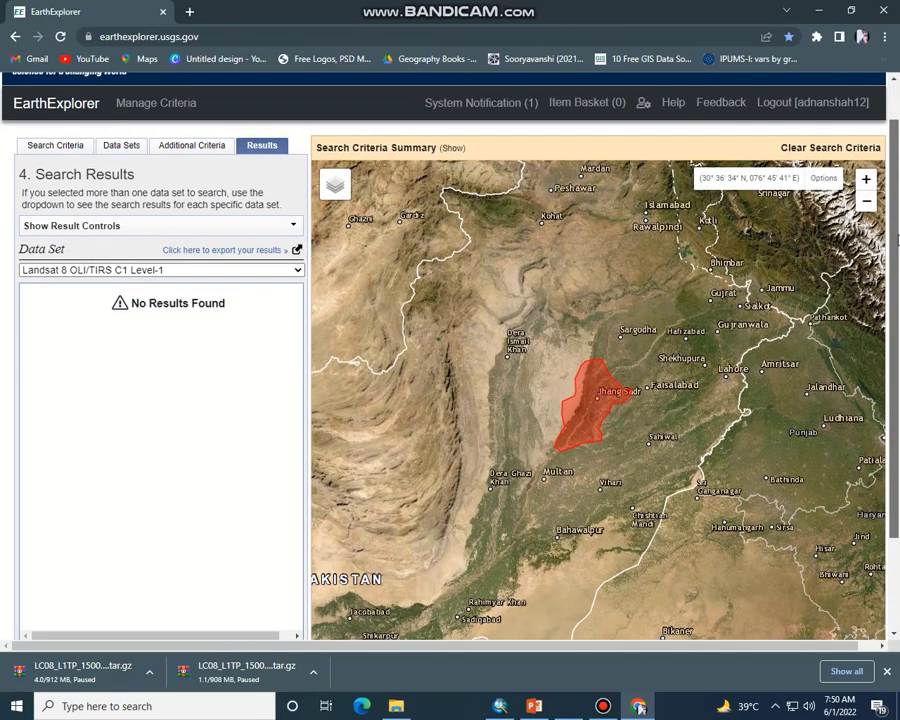
pyautogui.scroll(-1, 265, 256)
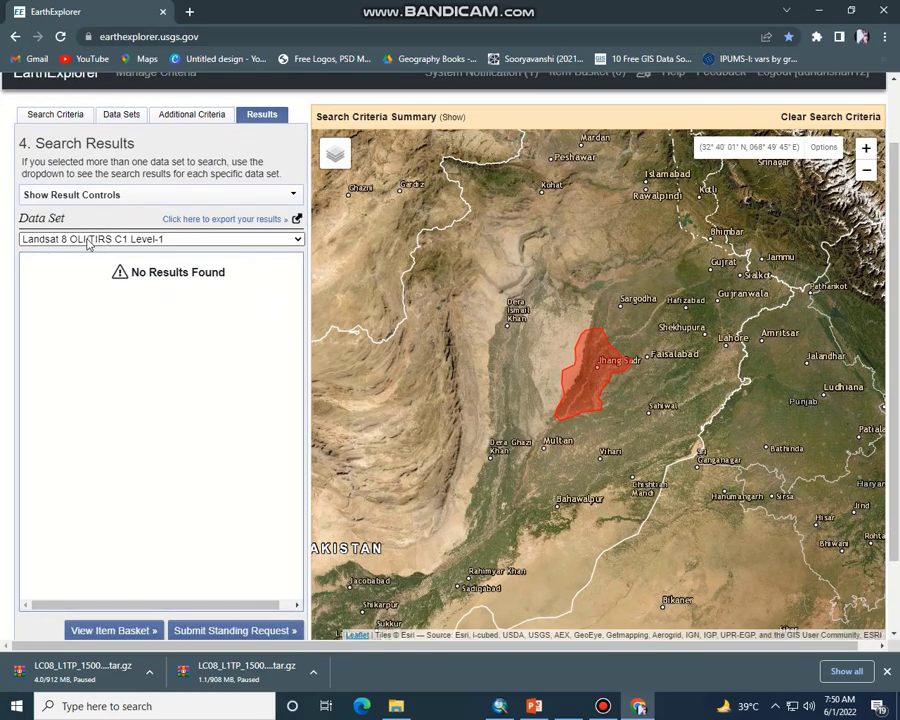
# Add the Landsat 7 ETM+ C1 Level-1 data set to the search and accept its data set message.
pyautogui.click(121, 116)
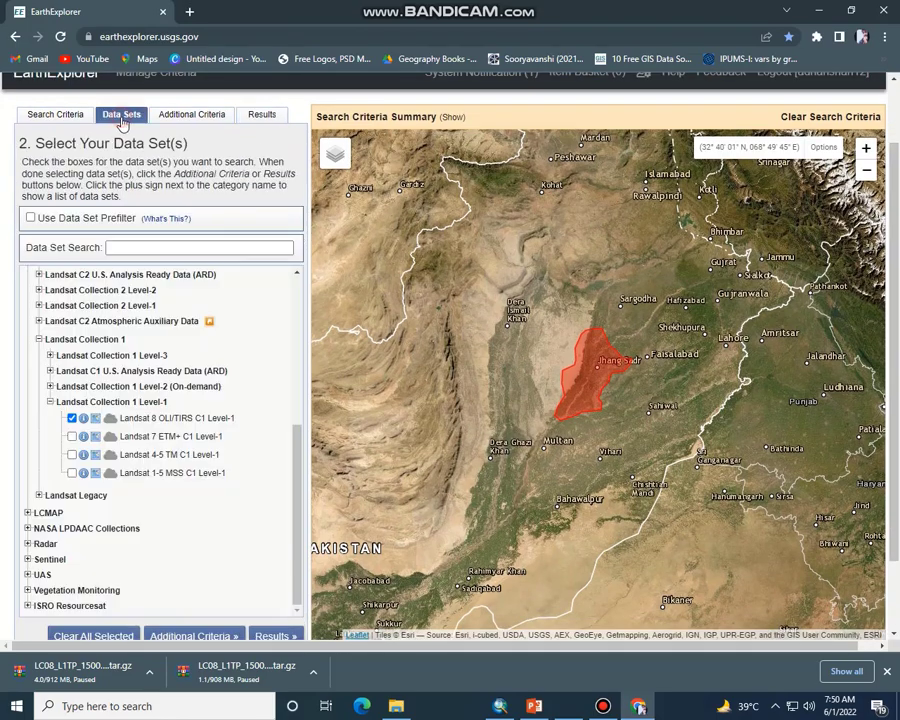
pyautogui.click(71, 437)
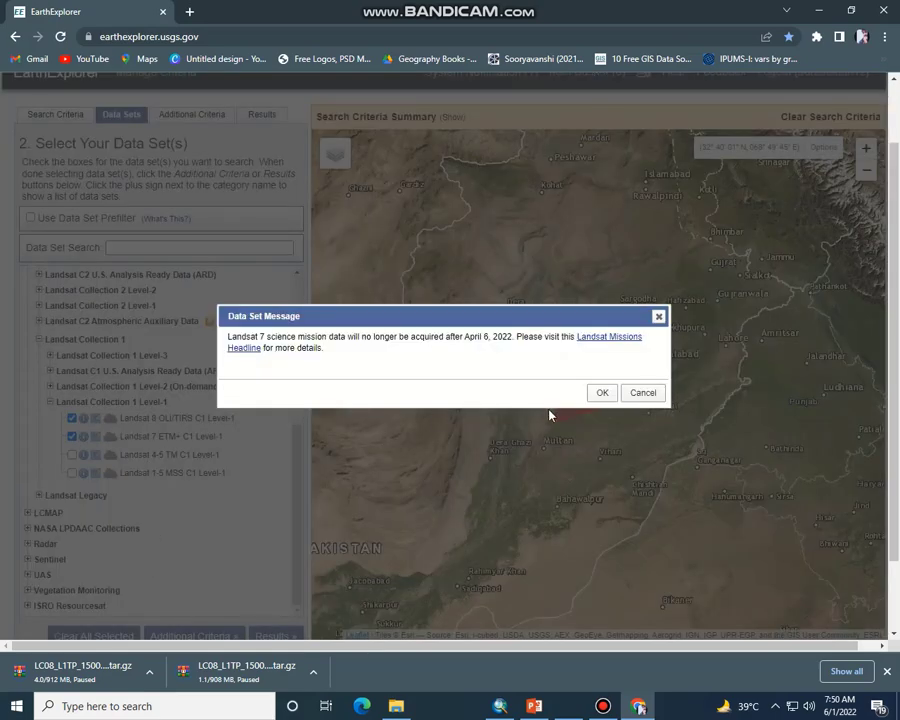
pyautogui.click(602, 393)
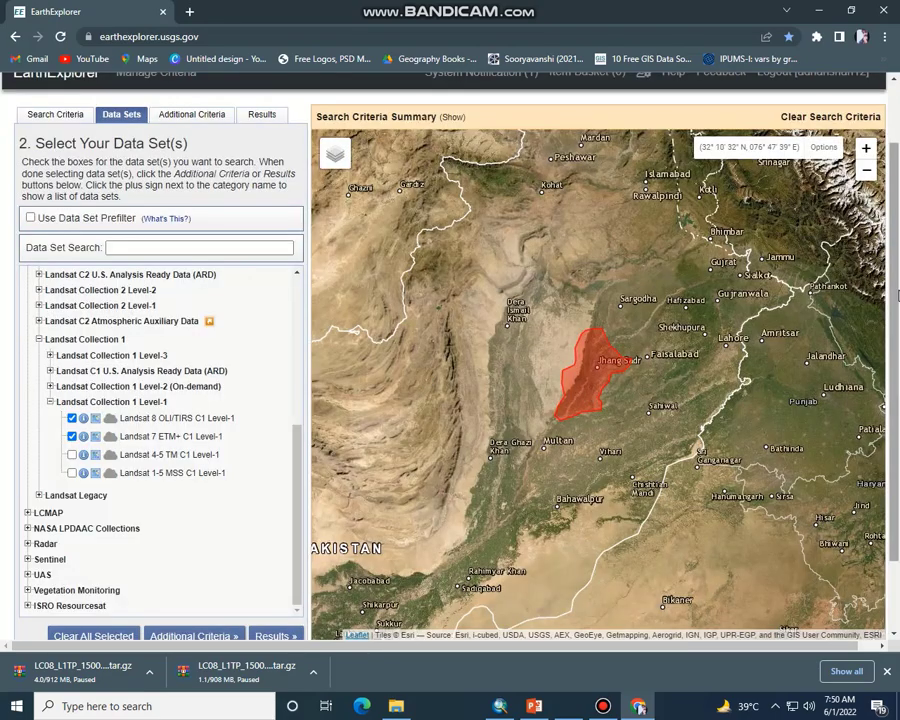
# Run the search and display the results for the Landsat 7 ETM+ C1 Level-1 data set.
pyautogui.scroll(-2, 898, 295)
pyautogui.click(275, 543)
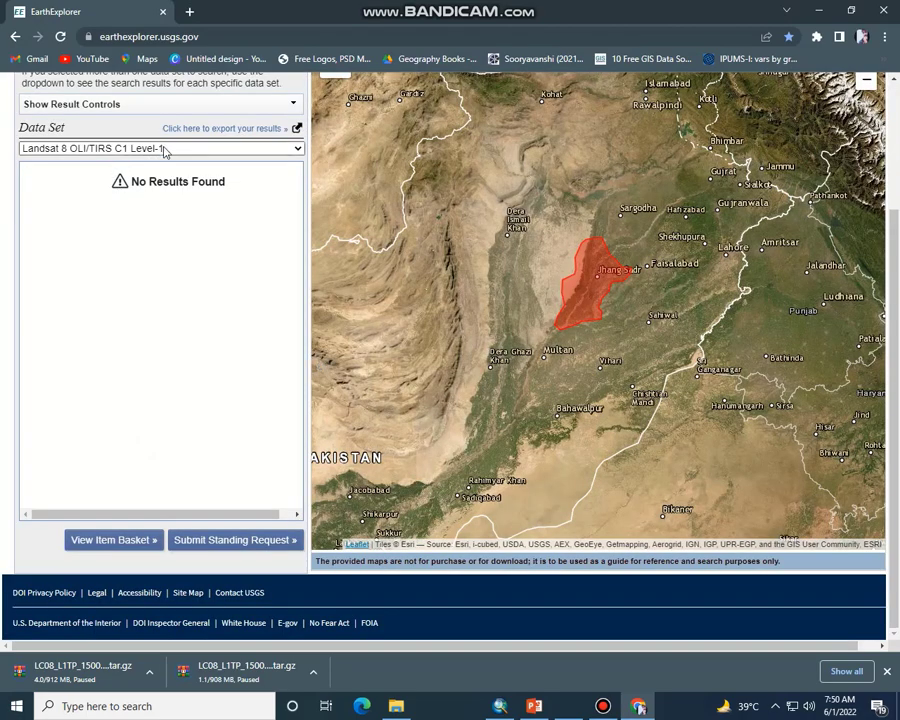
pyautogui.click(160, 148)
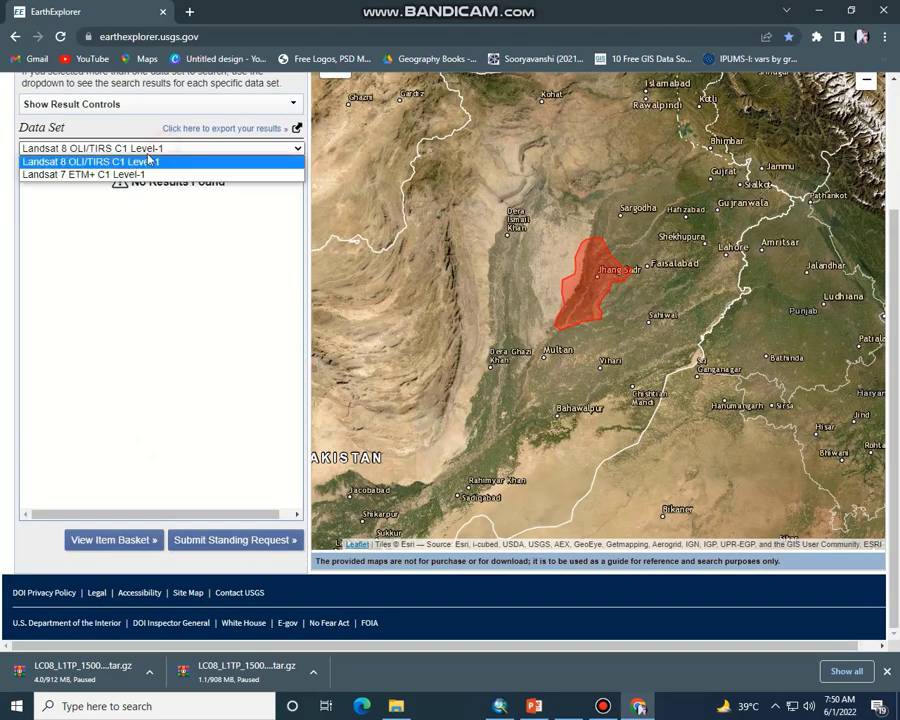
pyautogui.click(117, 175)
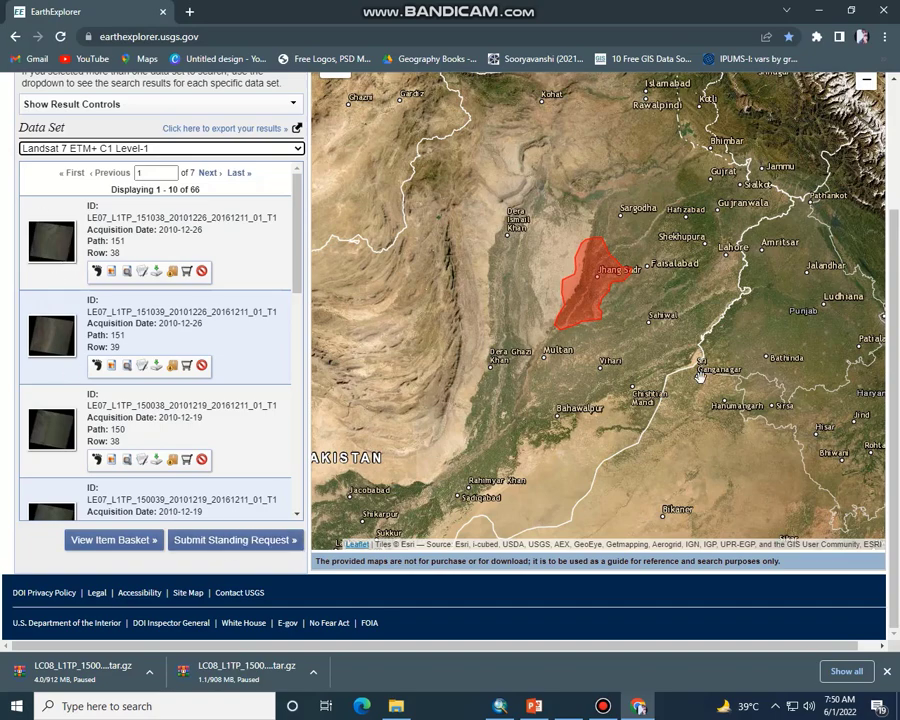
# Add the Landsat 4-5 TM C1 Level-1 data set to the search and accept its data set message.
pyautogui.scroll(2, 8, 250)
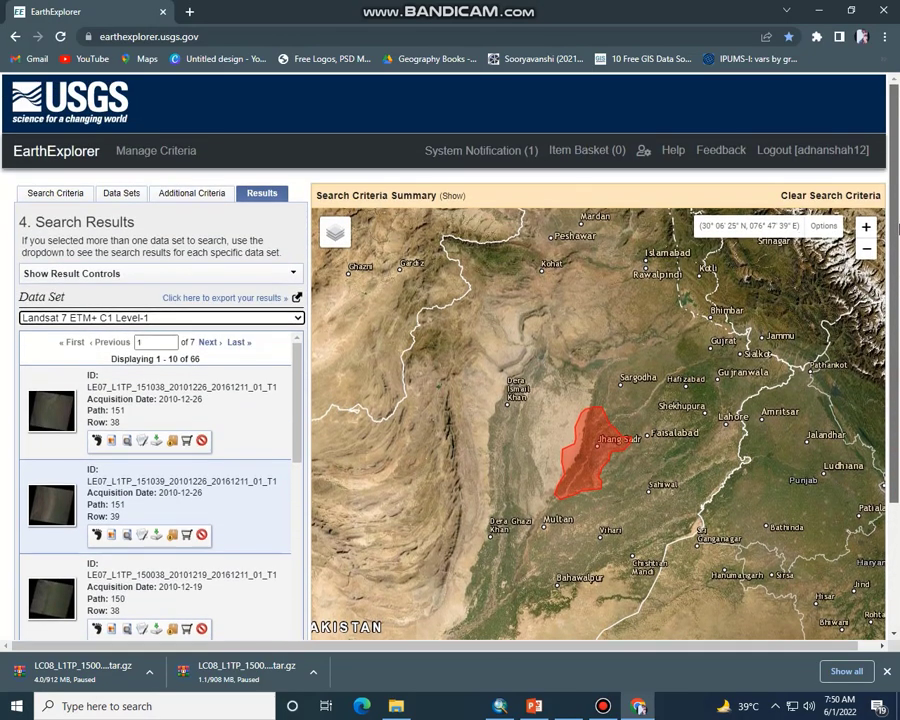
pyautogui.click(124, 196)
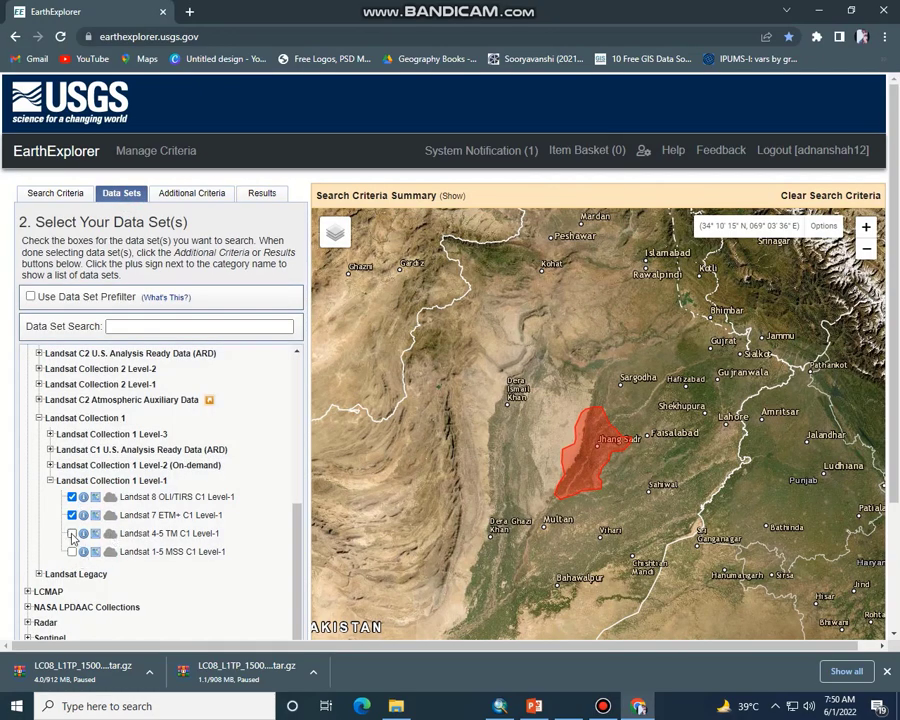
pyautogui.click(72, 535)
pyautogui.click(600, 392)
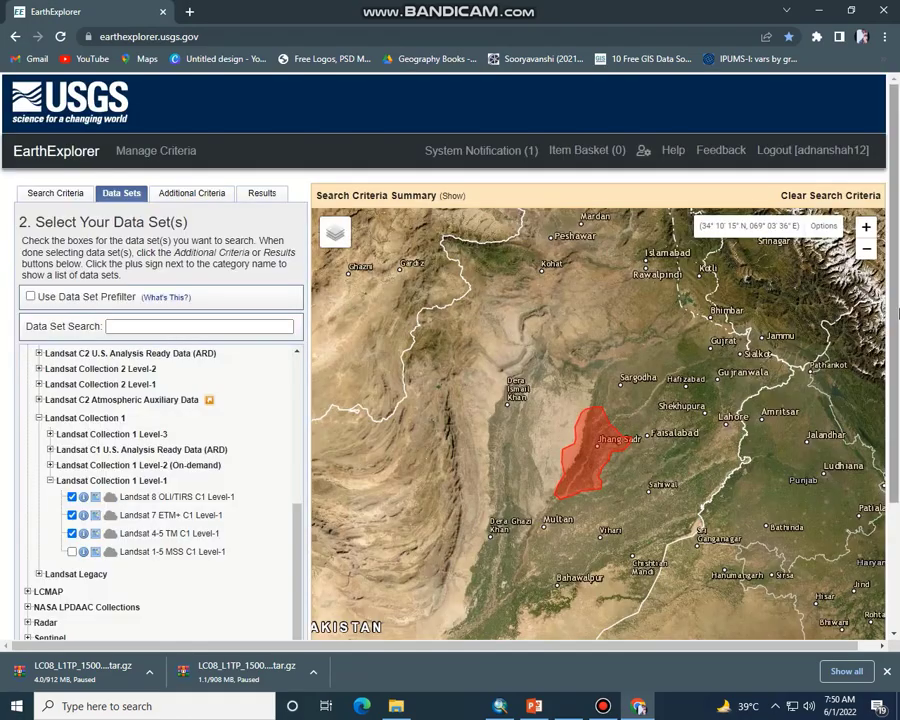
# Set the start of the search date range to 01/31/1992.
pyautogui.scroll(-3, 307, 562)
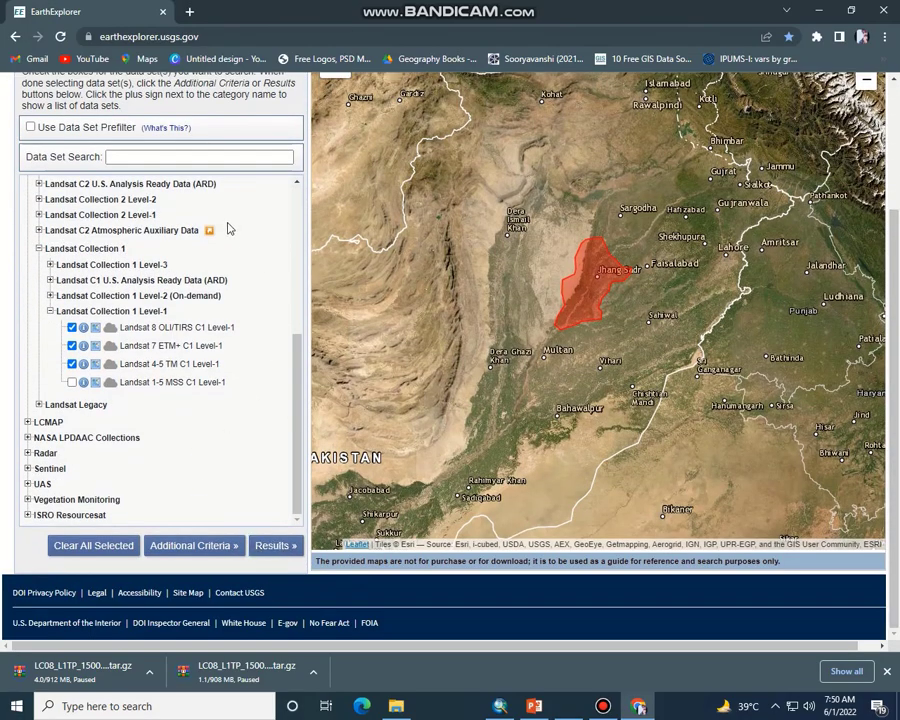
pyautogui.scroll(3, 228, 229)
pyautogui.click(60, 194)
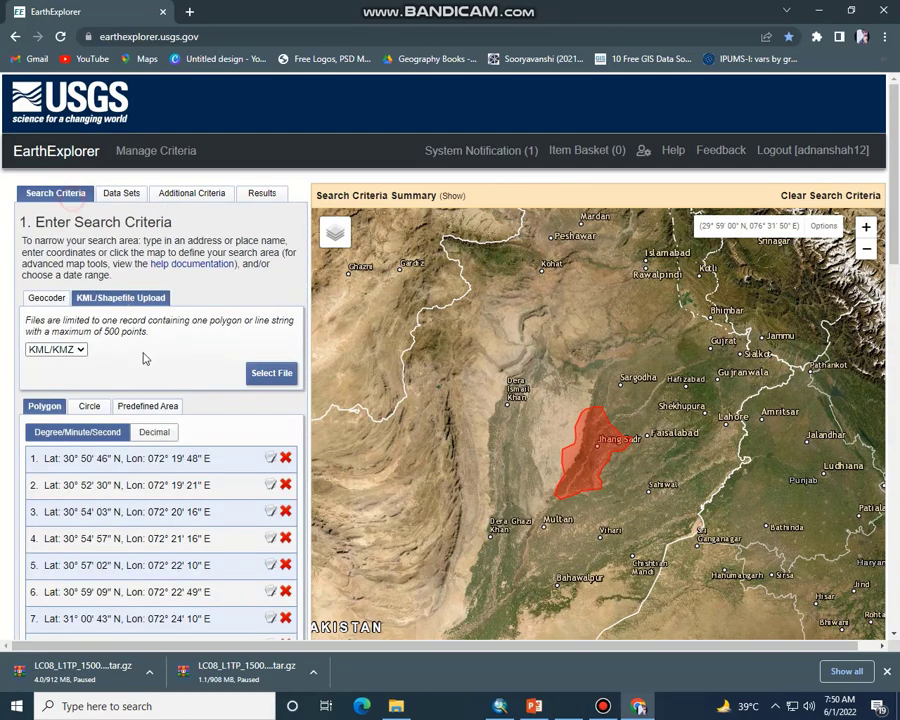
pyautogui.moveTo(895, 240); pyautogui.dragTo(897, 620)
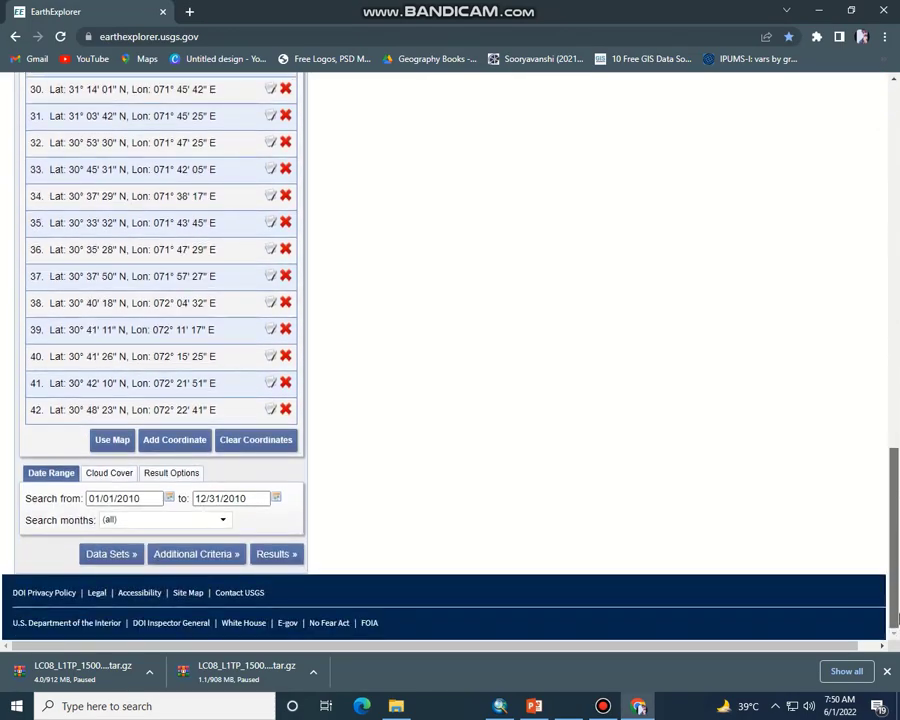
pyautogui.click(170, 498)
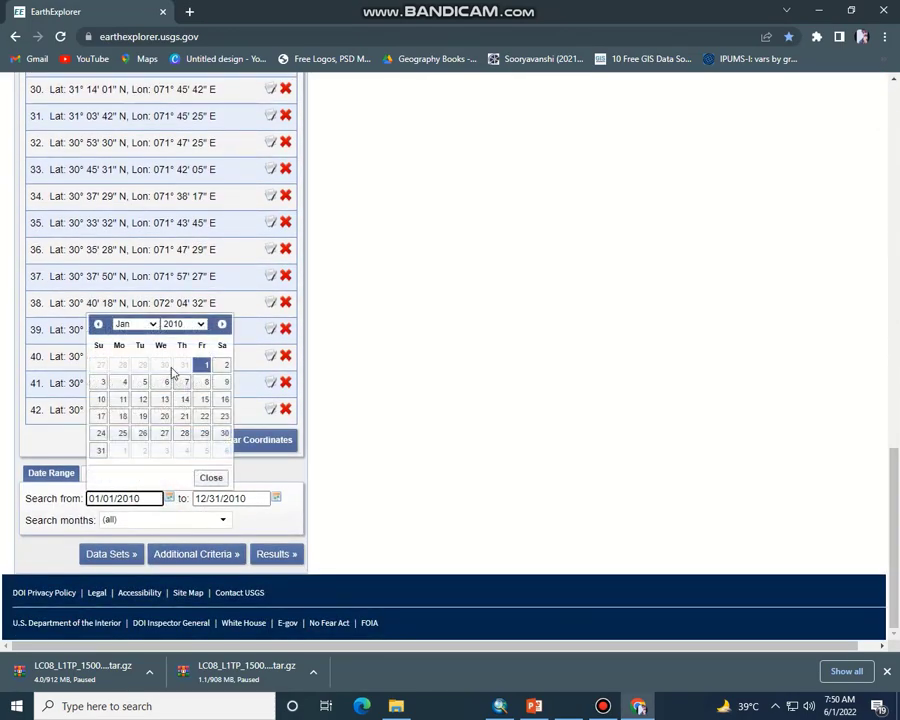
pyautogui.click(186, 325)
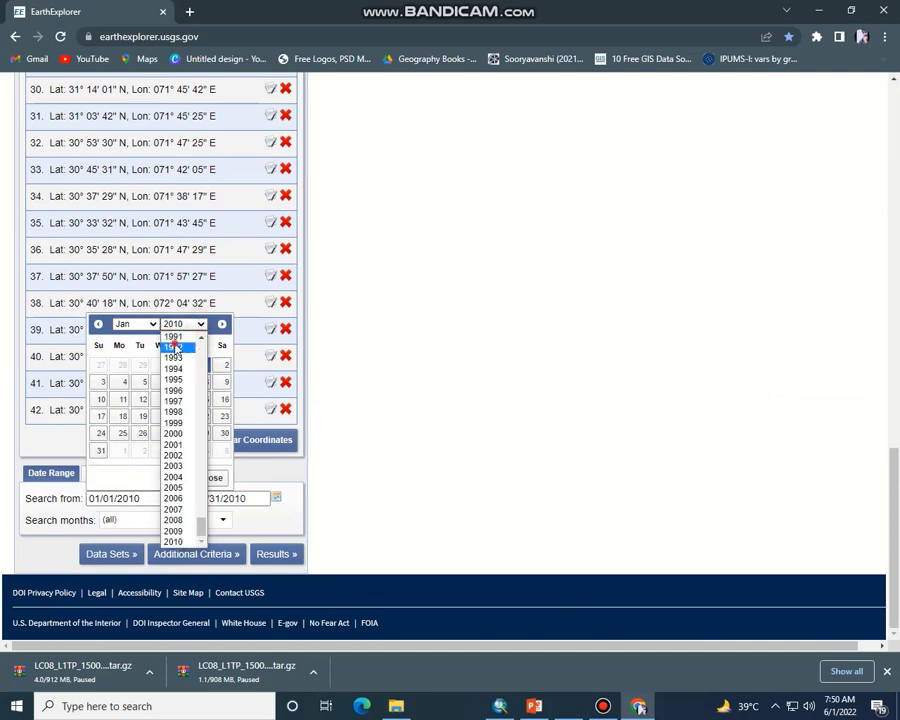
pyautogui.click(178, 347)
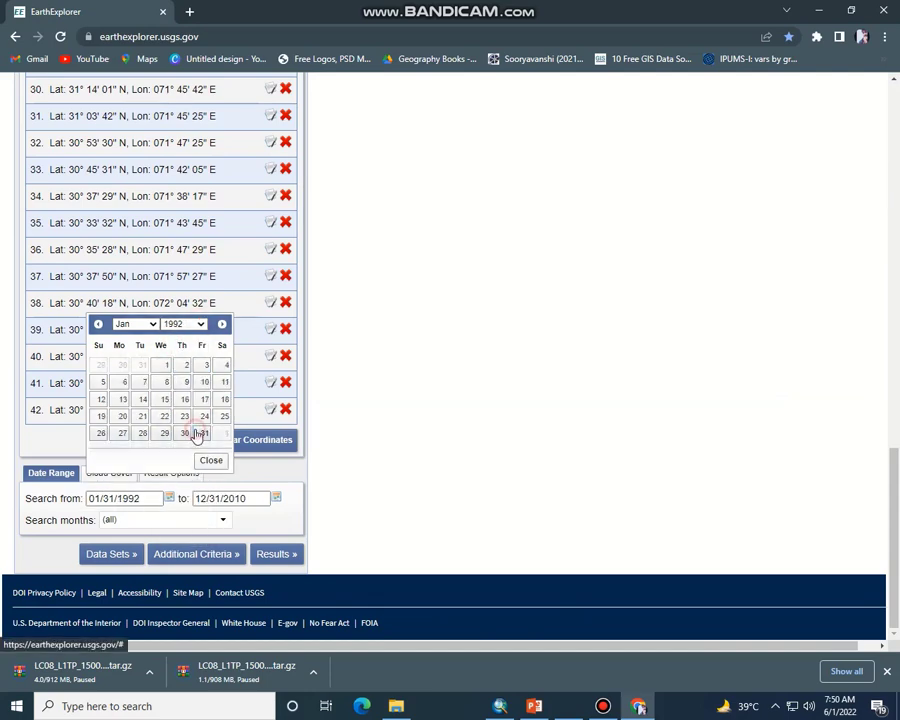
pyautogui.click(199, 432)
# Set the end of the search date range to 12/31/1992.
pyautogui.click(276, 497)
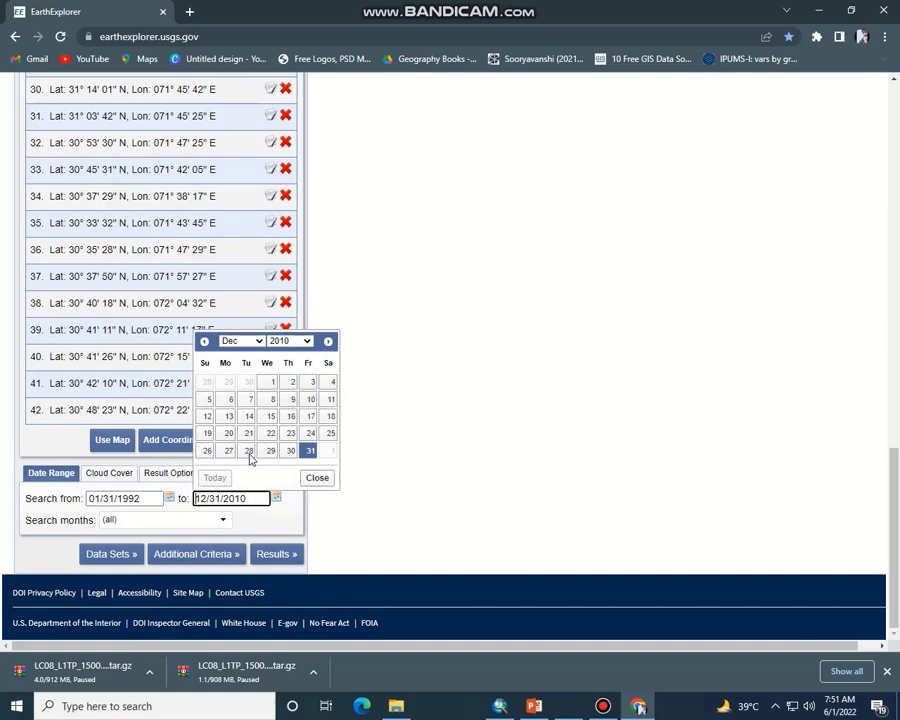
pyautogui.click(289, 341)
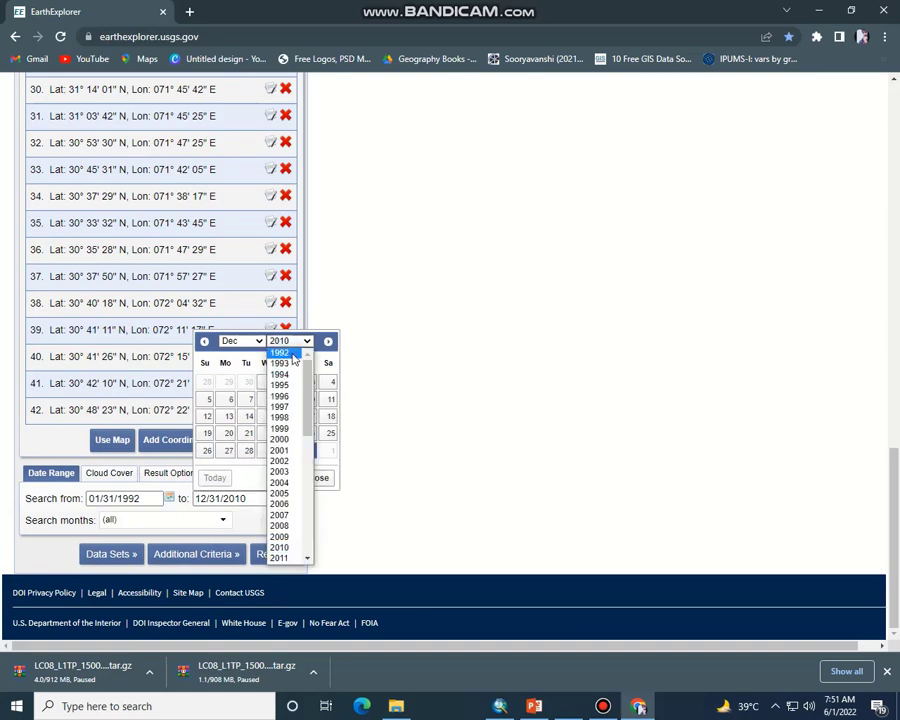
pyautogui.click(272, 352)
pyautogui.click(290, 450)
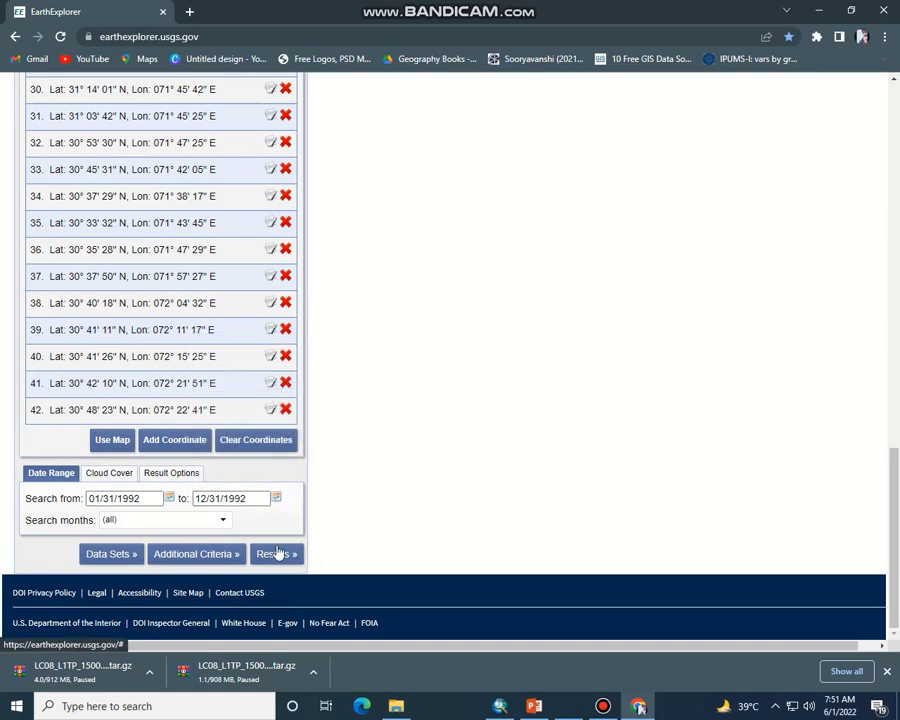
# Run the search and review the scenes listed for the Landsat 4-5 TM C1 Level-1 data set.
pyautogui.click(281, 553)
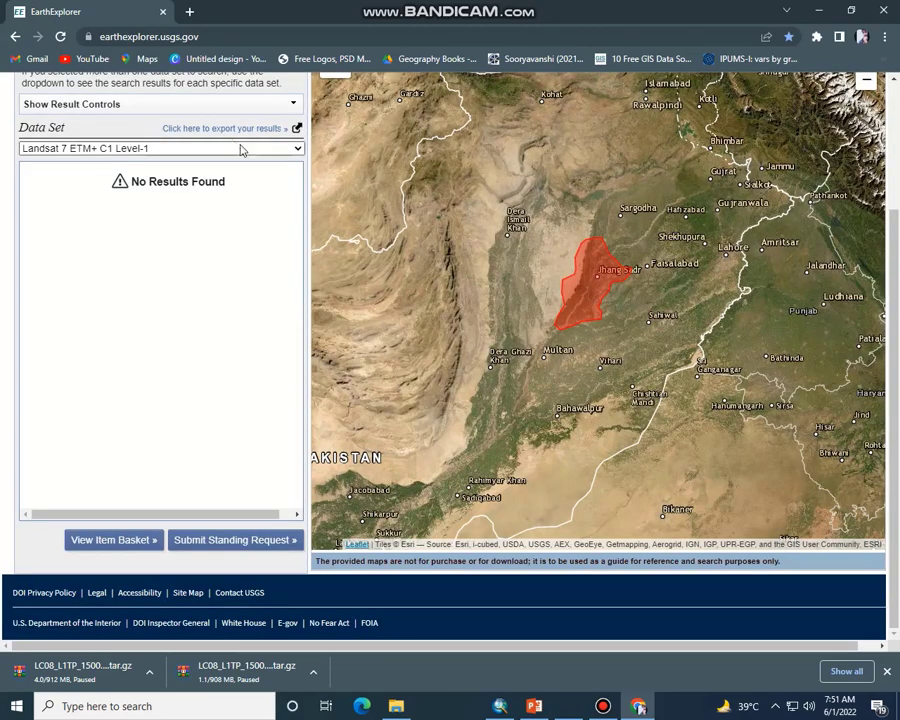
pyautogui.click(241, 148)
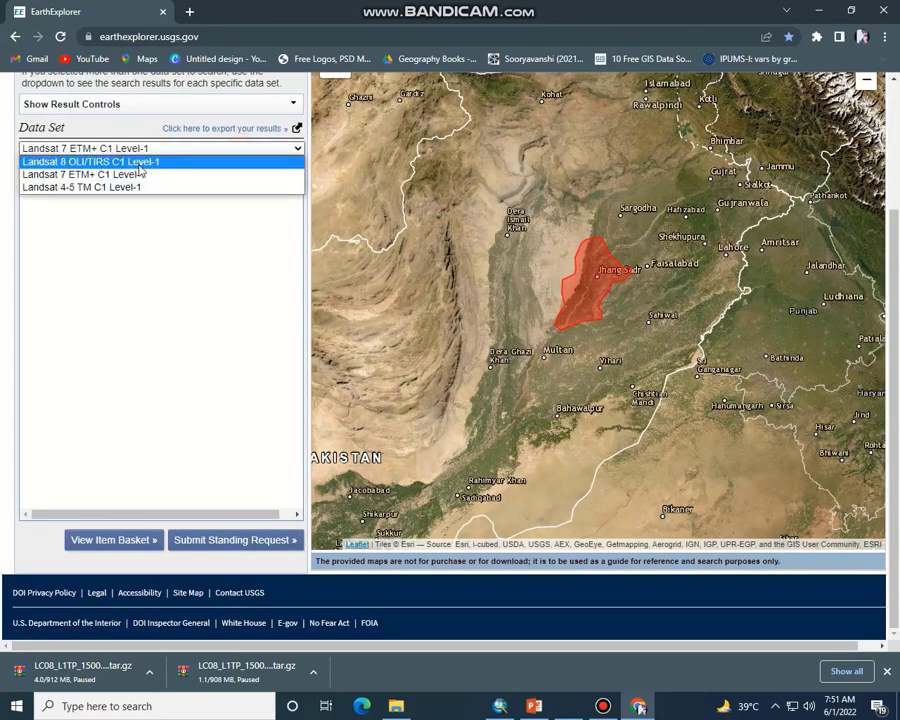
pyautogui.click(100, 187)
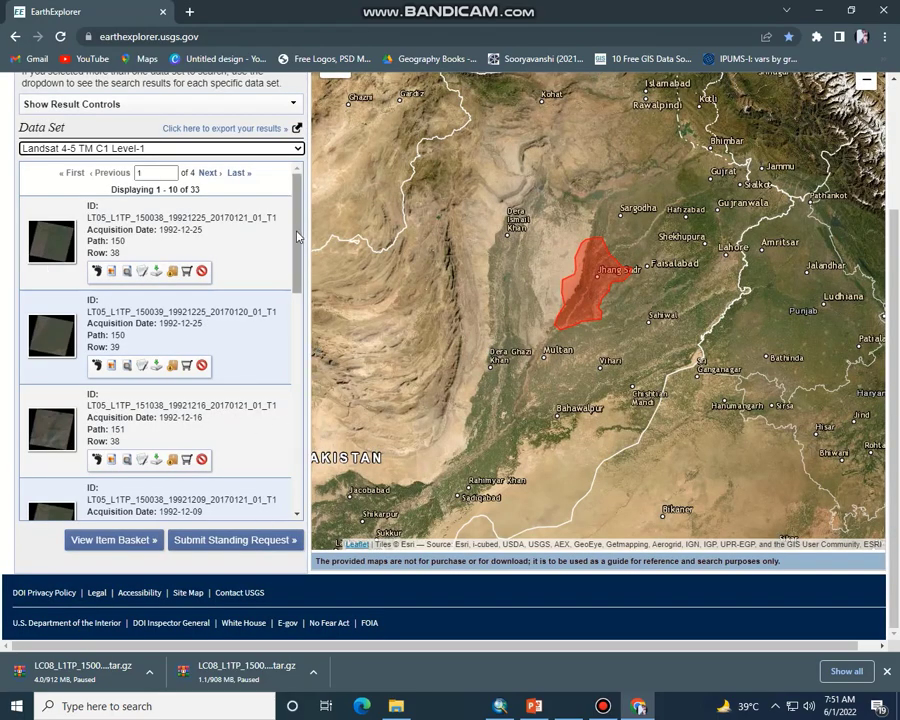
pyautogui.moveTo(297, 236); pyautogui.dragTo(302, 490)
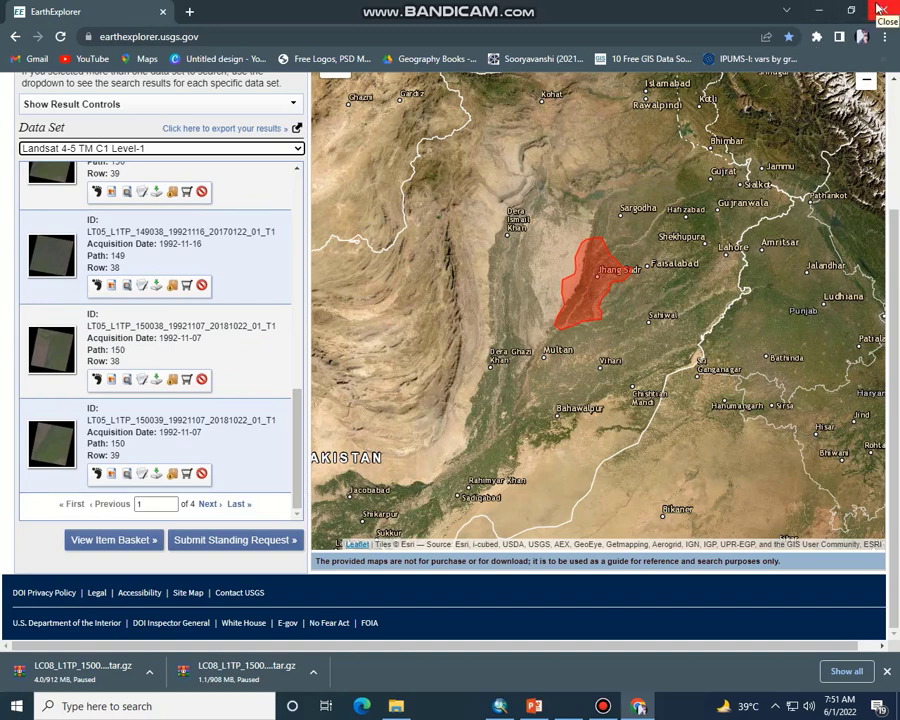
# Exit the browser despite the pending downloads and minimize the screen recorder to reveal the image classification folder.
pyautogui.click(879, 9)
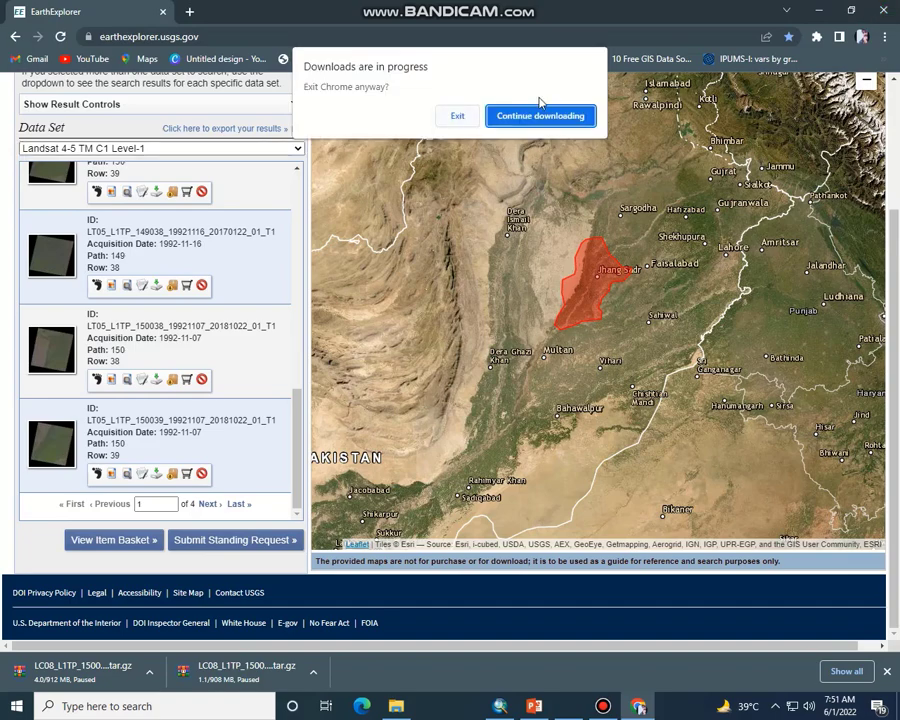
pyautogui.click(456, 116)
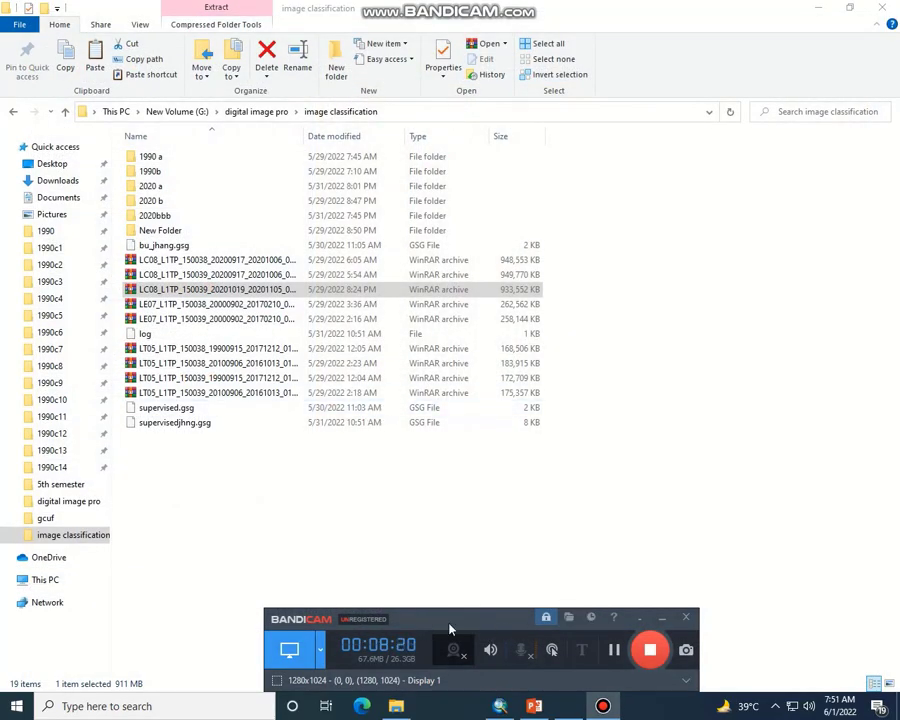
pyautogui.click(662, 617)
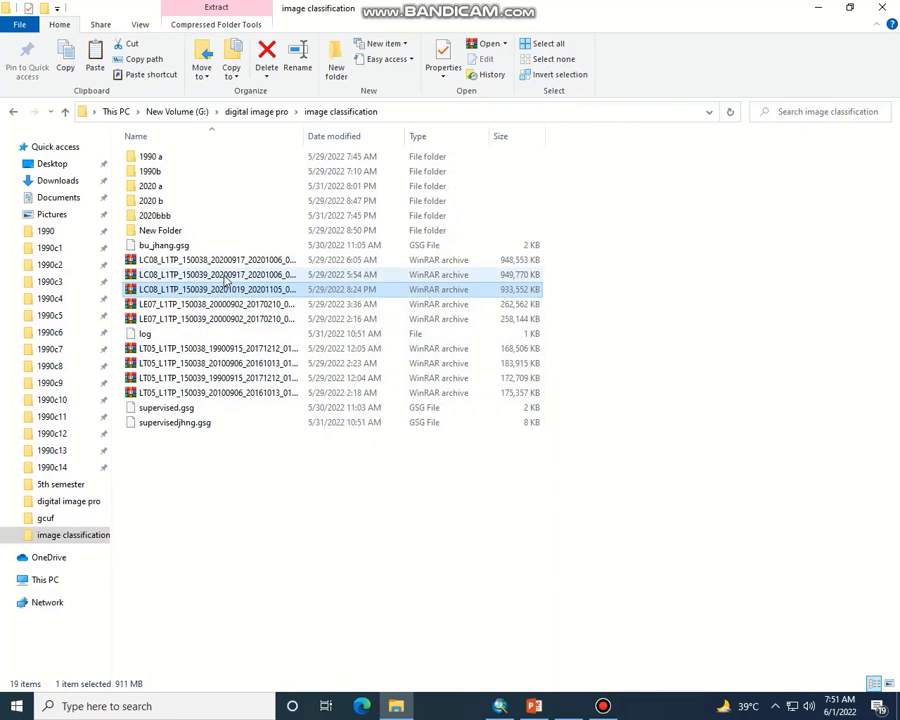
# Look over the LC08_L1TP_150039_20200917 archive and the contents of the 2020 a folder in image classification.
pyautogui.click(220, 274)
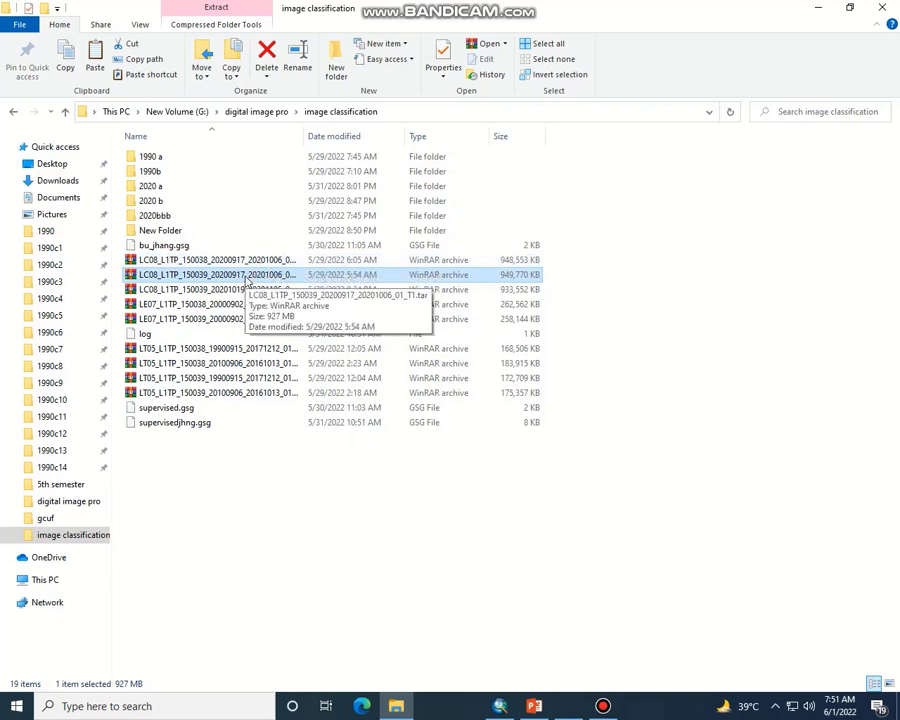
pyautogui.doubleClick(177, 190)
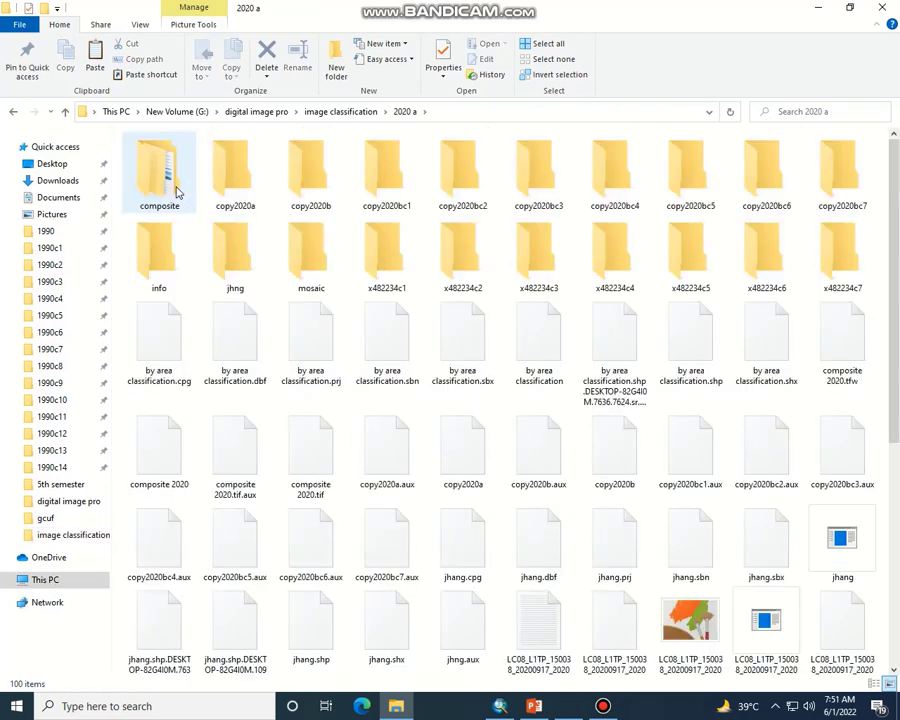
pyautogui.click(14, 113)
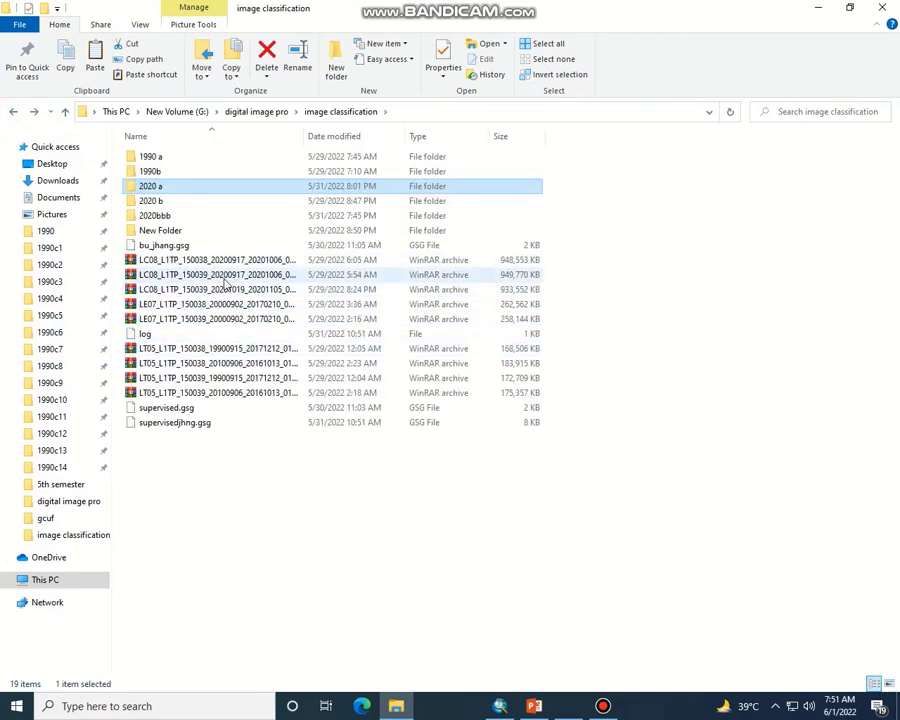
pyautogui.click(229, 278)
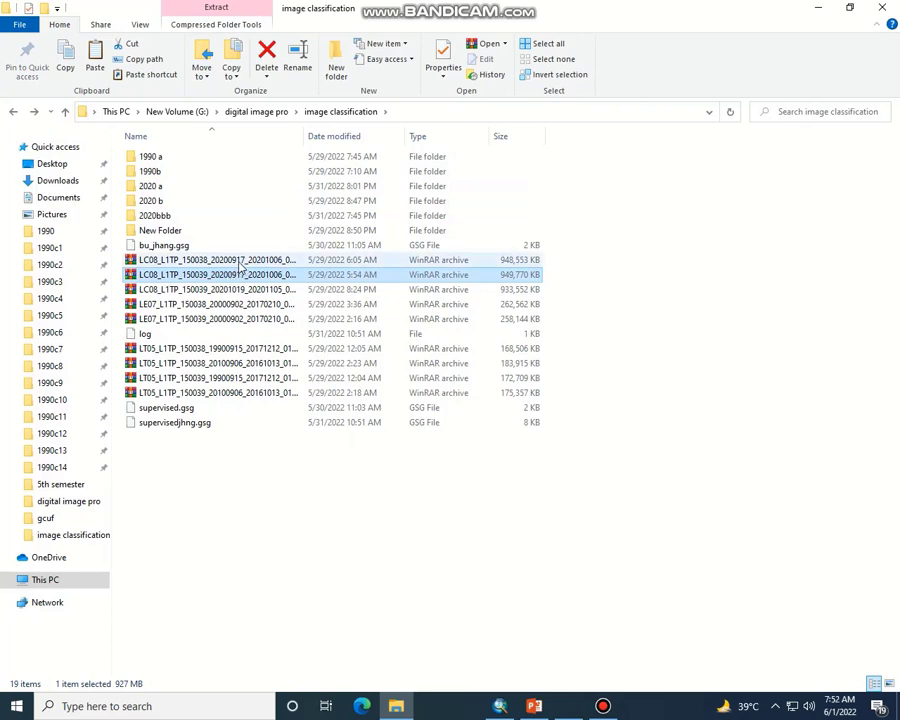
# Set the extraction destination of the LC08_L1TP_150038_20200917 archive to a new folder named study area data 20200000 on Local Disk (F:).
pyautogui.click(236, 262)
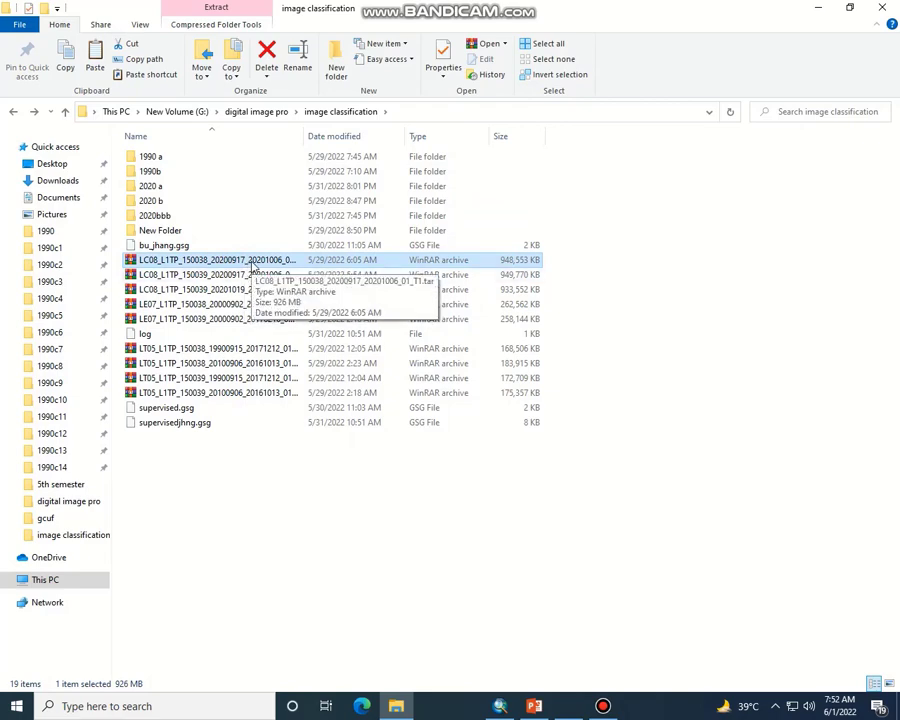
pyautogui.rightClick(252, 263)
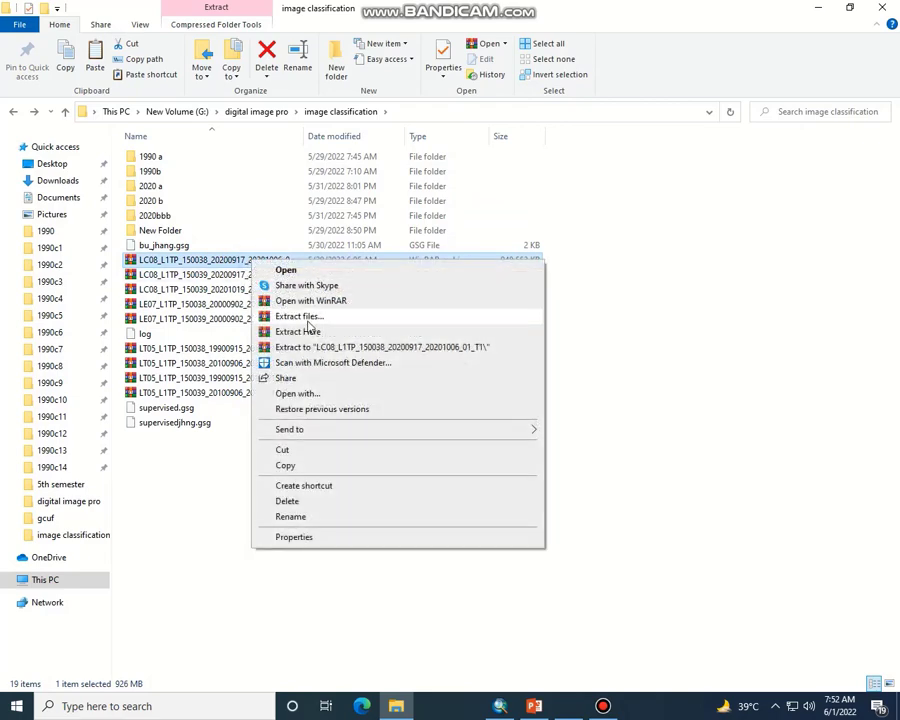
pyautogui.click(304, 316)
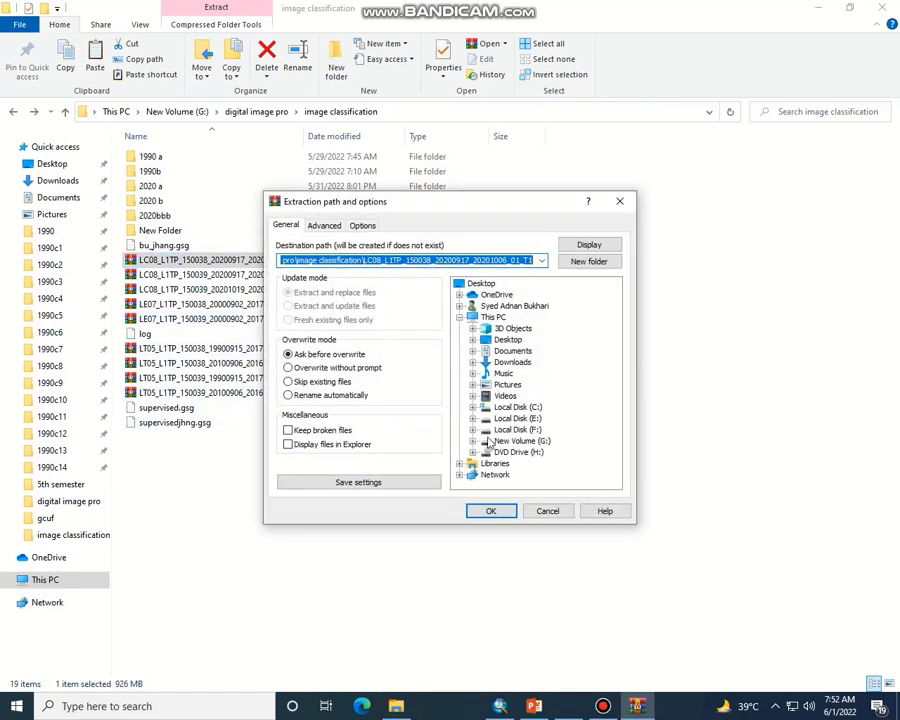
pyautogui.click(512, 430)
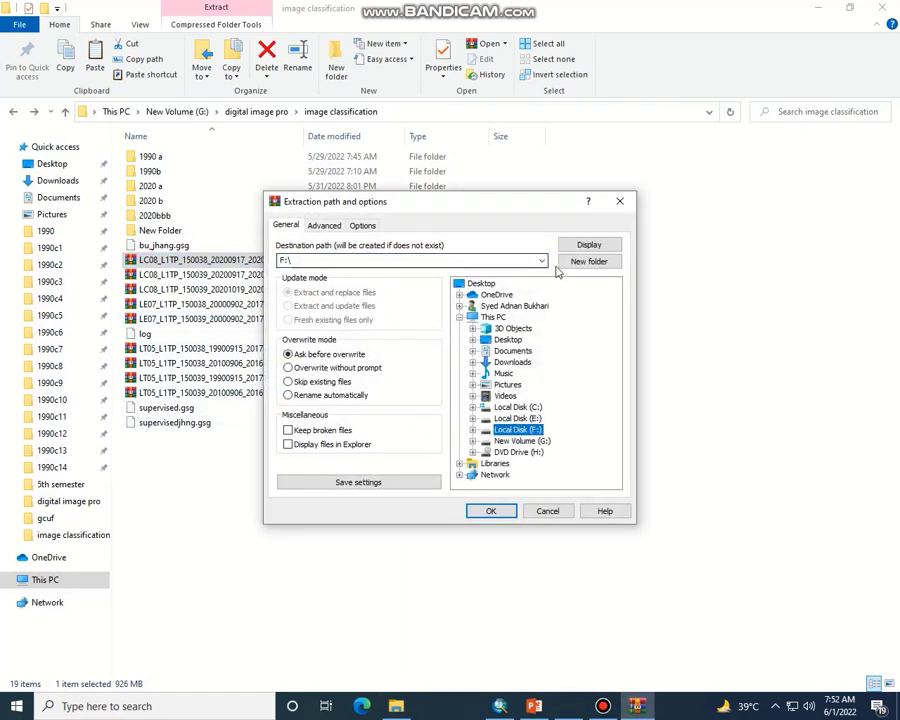
pyautogui.click(589, 261)
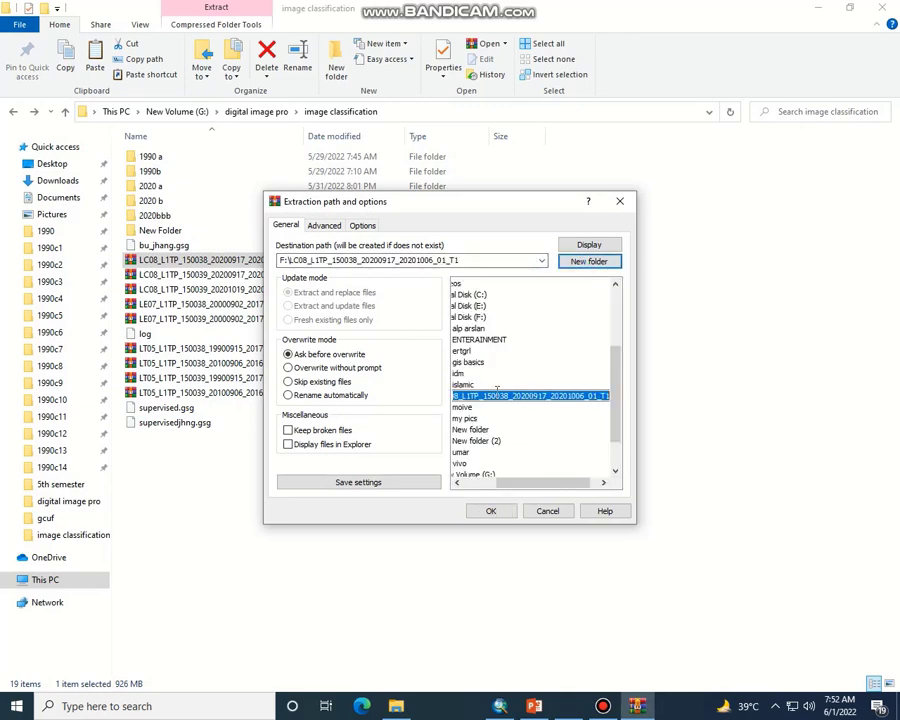
pyautogui.write('study area data 20200000')
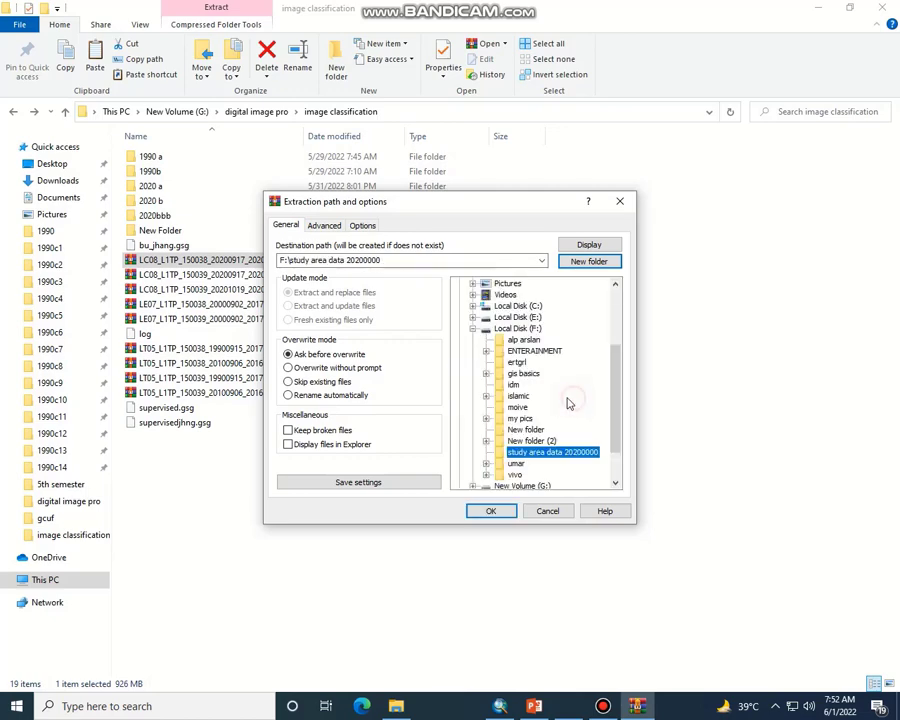
# Start extracting the LC08_L1TP_150038_20200917 archive and minimize the extraction progress window.
pyautogui.click(503, 510)
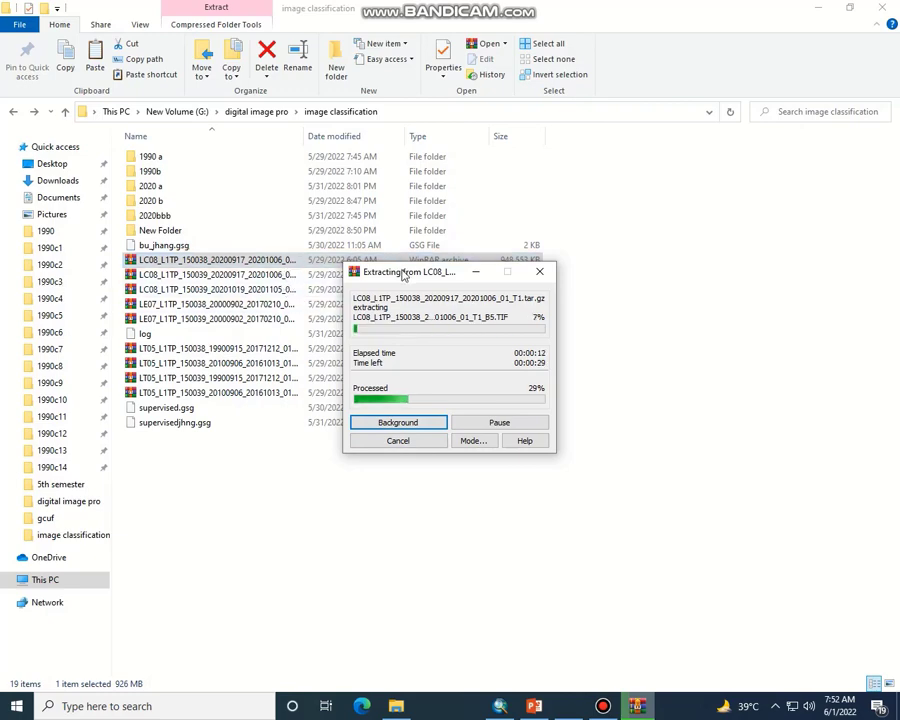
pyautogui.moveTo(400, 272); pyautogui.dragTo(457, 334)
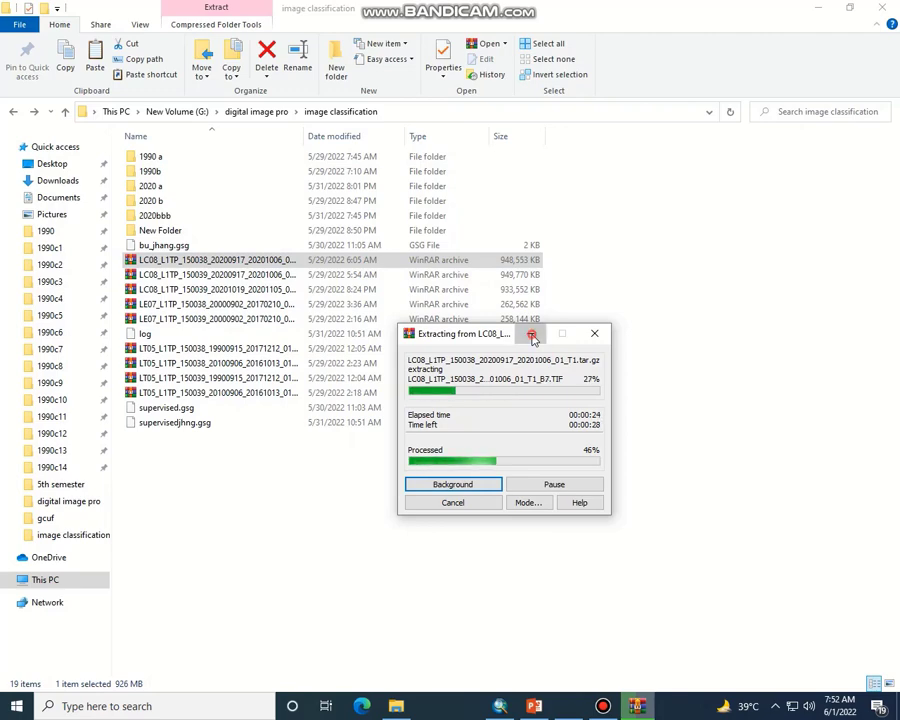
pyautogui.click(533, 337)
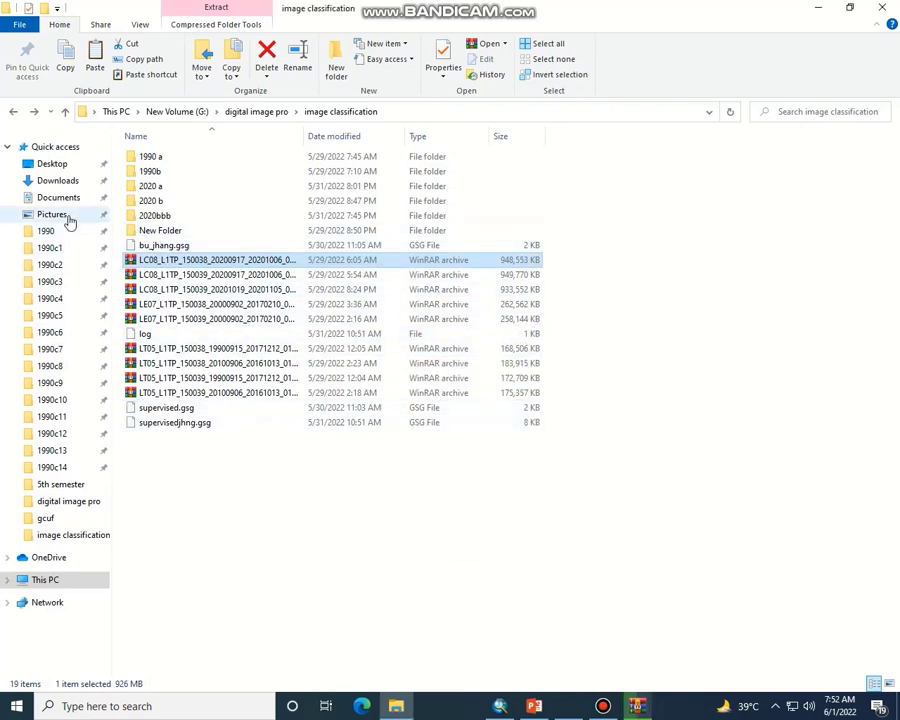
# Open the study area data 20200000 folder on Local Disk (F:) to see the extracted band files.
pyautogui.click(62, 582)
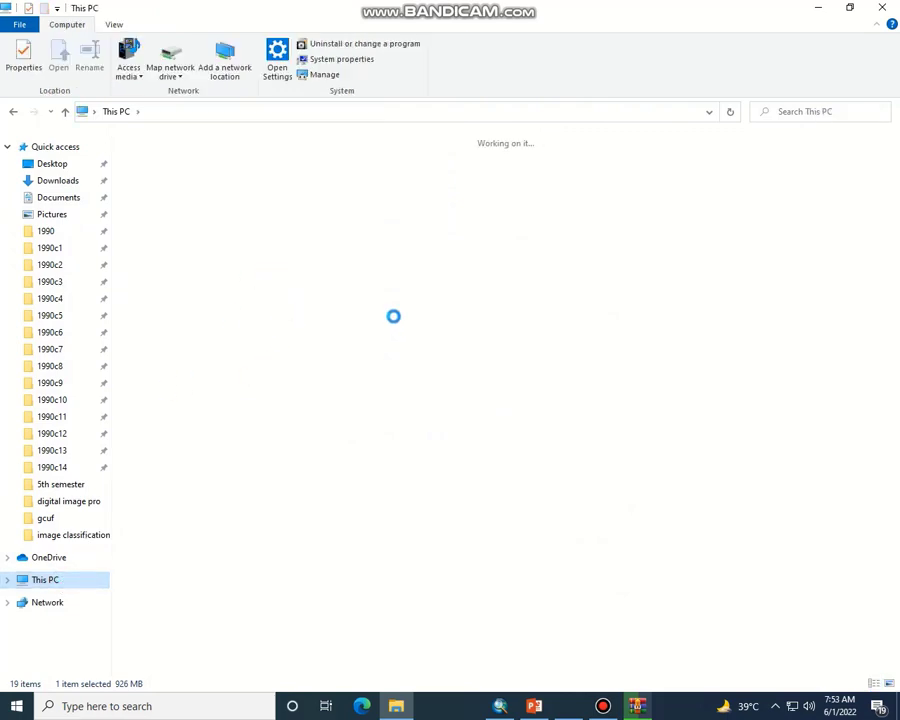
pyautogui.click(508, 432)
pyautogui.rightClick(516, 437)
pyautogui.click(530, 491)
pyautogui.rightClick(528, 438)
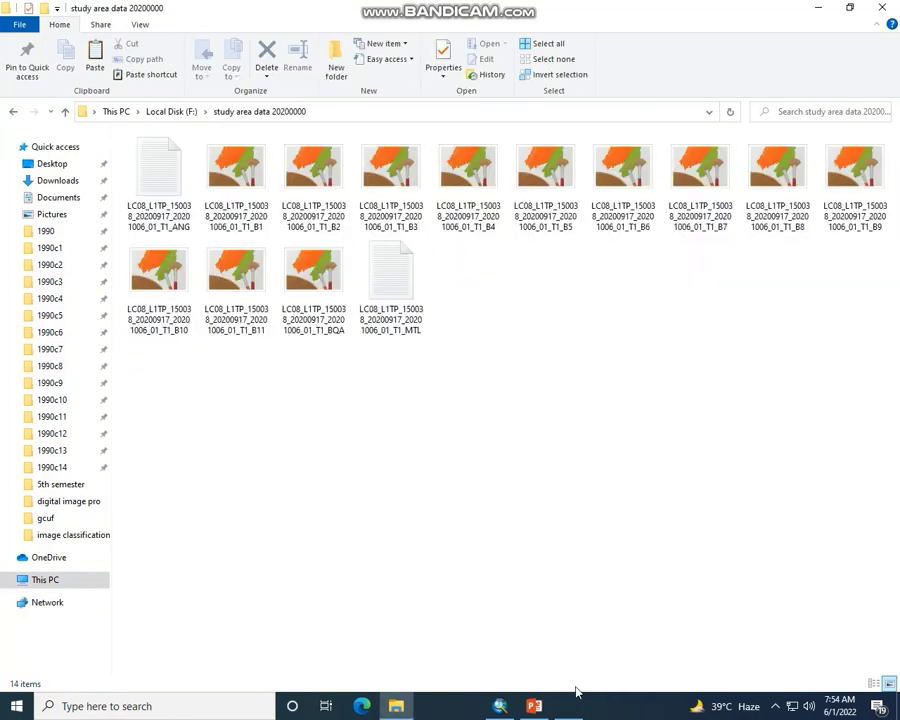
pyautogui.click(574, 708)
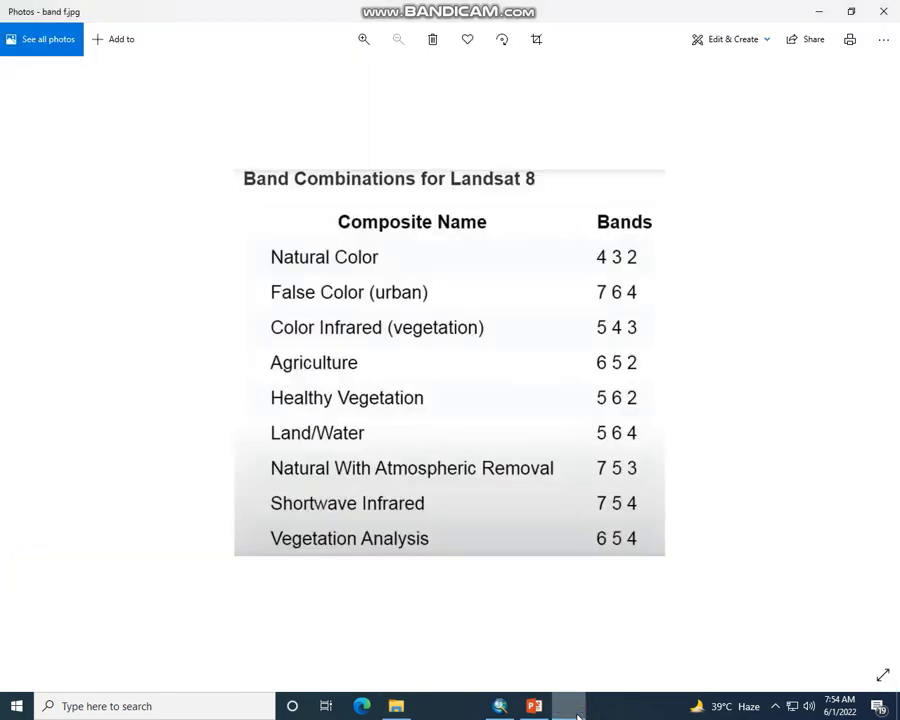
pyautogui.click(574, 708)
pyautogui.click(775, 706)
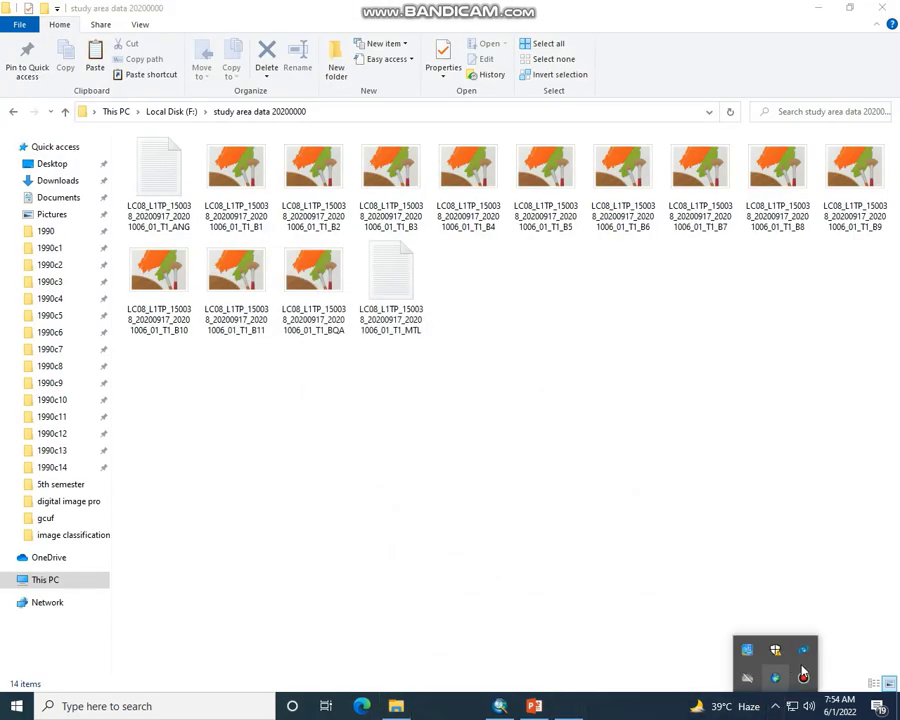
pyautogui.click(803, 676)
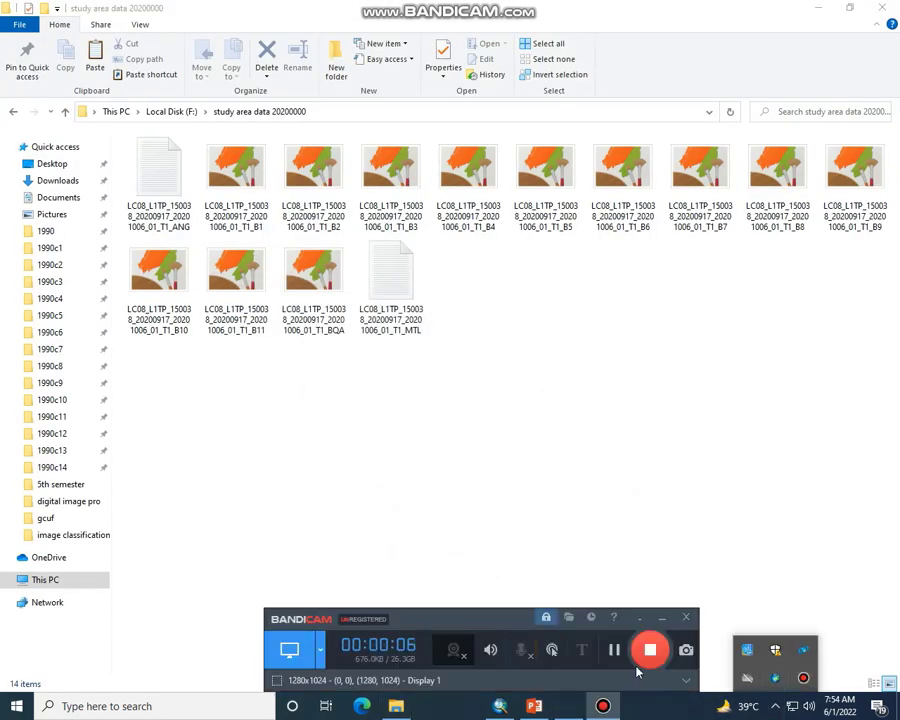
pyautogui.click(660, 618)
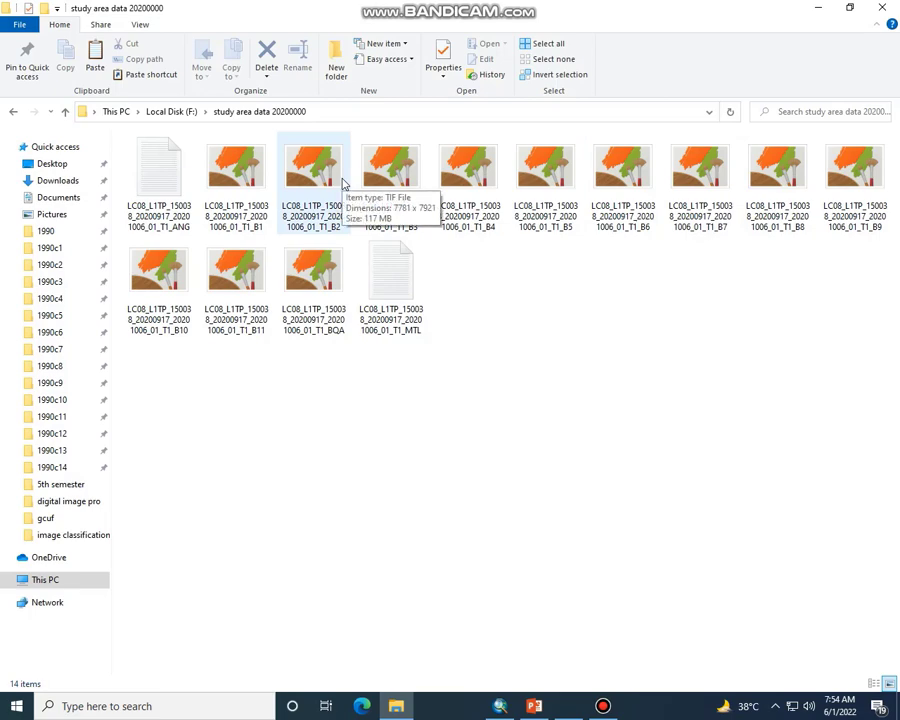
# Select the B1 to B7 TIF files of the extracted scene, excluding B8, and add them to the empty ArcMap document.
pyautogui.click(237, 185)
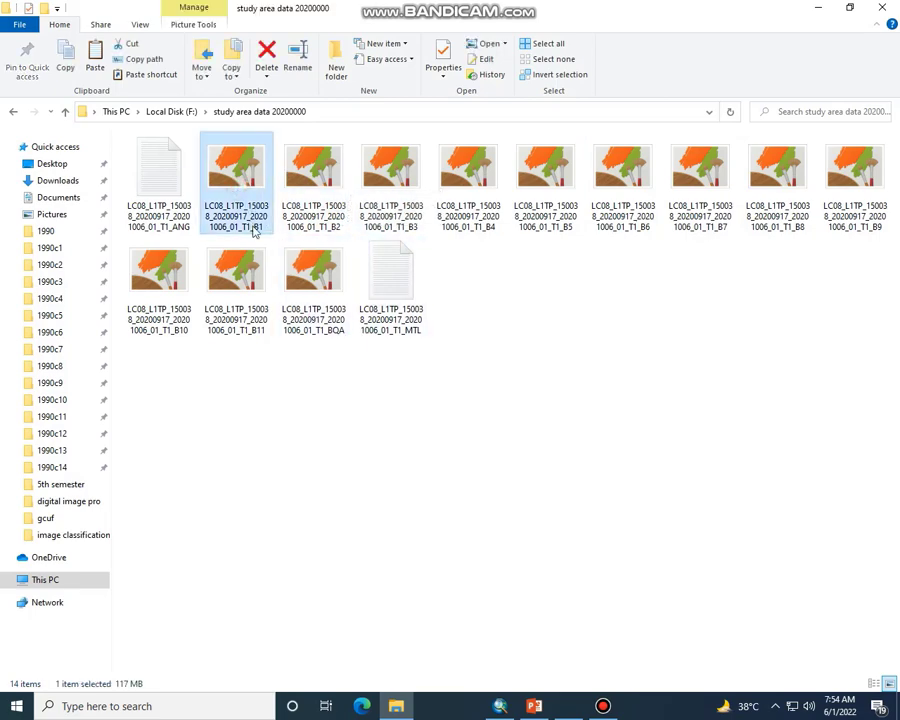
pyautogui.keyDown('ctrl'); pyautogui.click(314, 194); pyautogui.keyUp('ctrl')
pyautogui.keyDown('ctrl'); pyautogui.click(391, 200); pyautogui.keyUp('ctrl')
pyautogui.keyDown('ctrl'); pyautogui.click(468, 200); pyautogui.keyUp('ctrl')
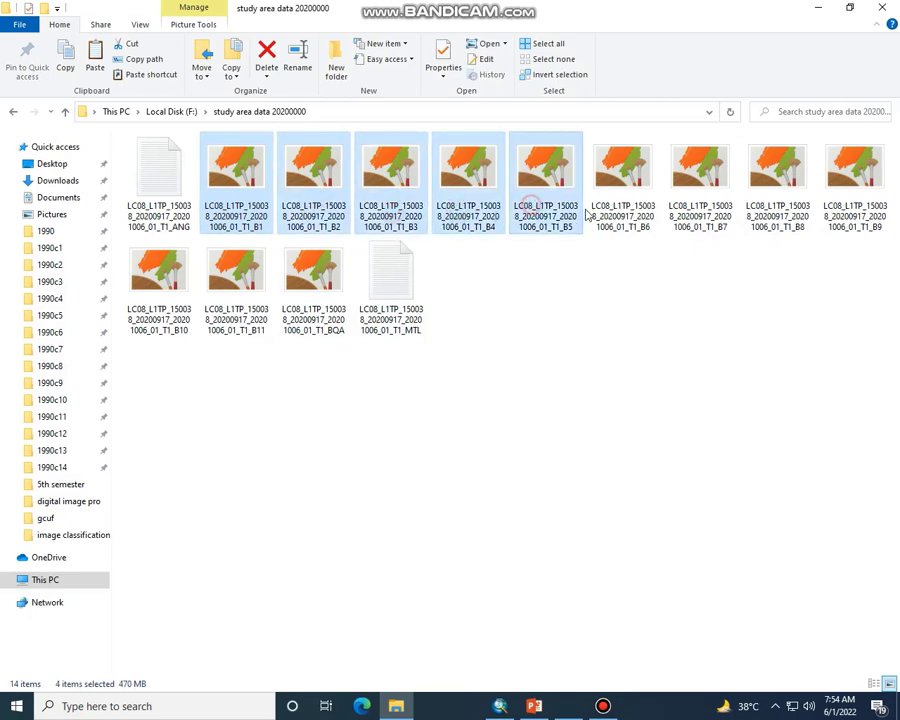
pyautogui.keyDown('ctrl'); pyautogui.click(545, 205); pyautogui.keyUp('ctrl')
pyautogui.keyDown('ctrl'); pyautogui.click(655, 213); pyautogui.keyUp('ctrl')
pyautogui.keyDown('ctrl'); pyautogui.click(702, 212); pyautogui.keyUp('ctrl')
pyautogui.keyDown('ctrl'); pyautogui.click(777, 214); pyautogui.keyUp('ctrl')
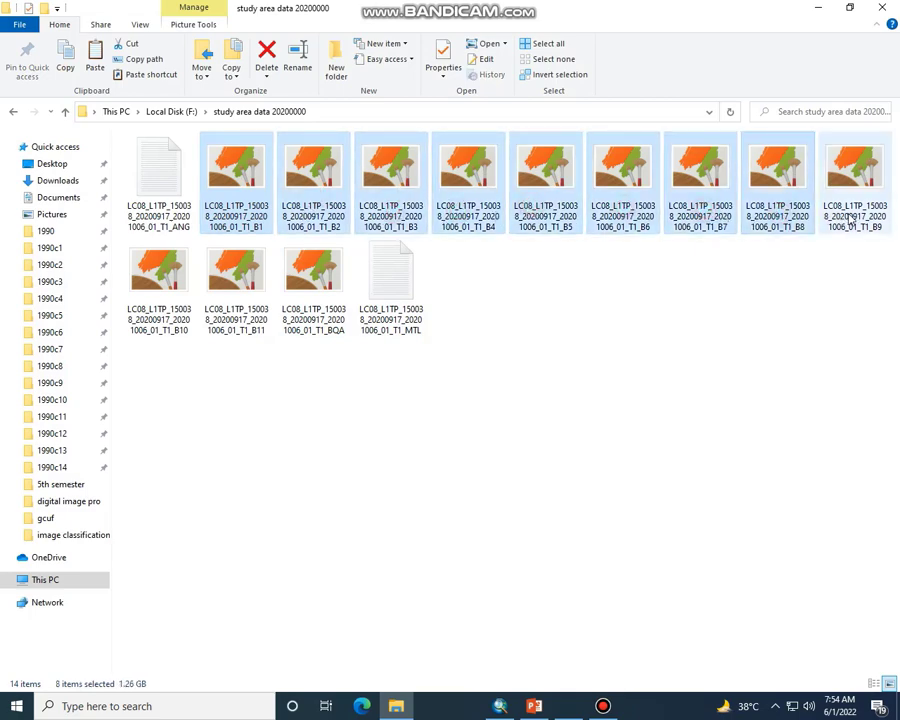
pyautogui.keyDown('ctrl'); pyautogui.click(777, 214); pyautogui.keyUp('ctrl')
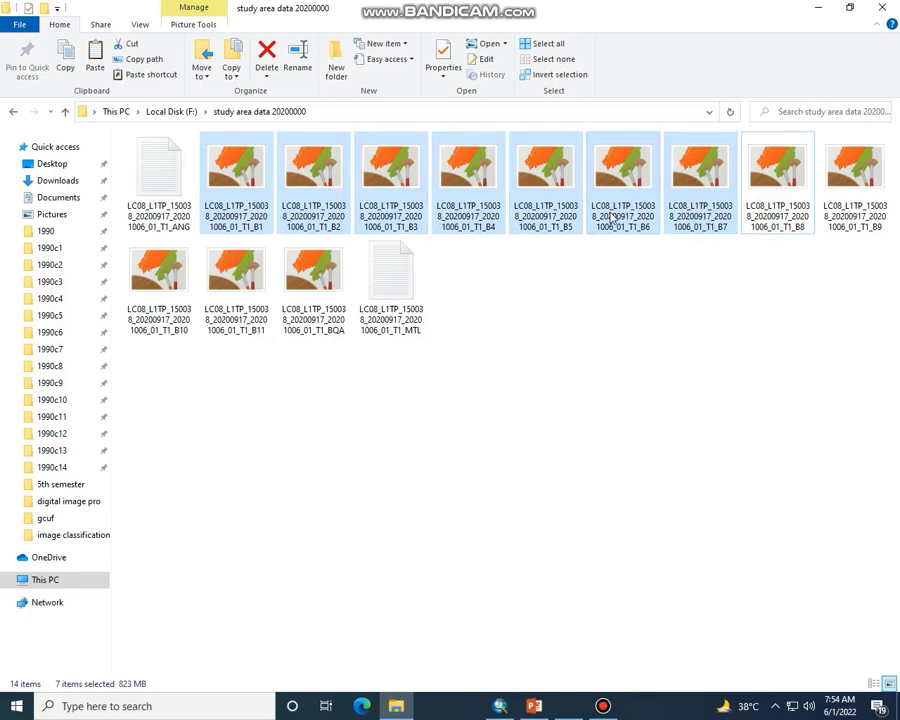
pyautogui.moveTo(626, 211); pyautogui.dragTo(407, 350)
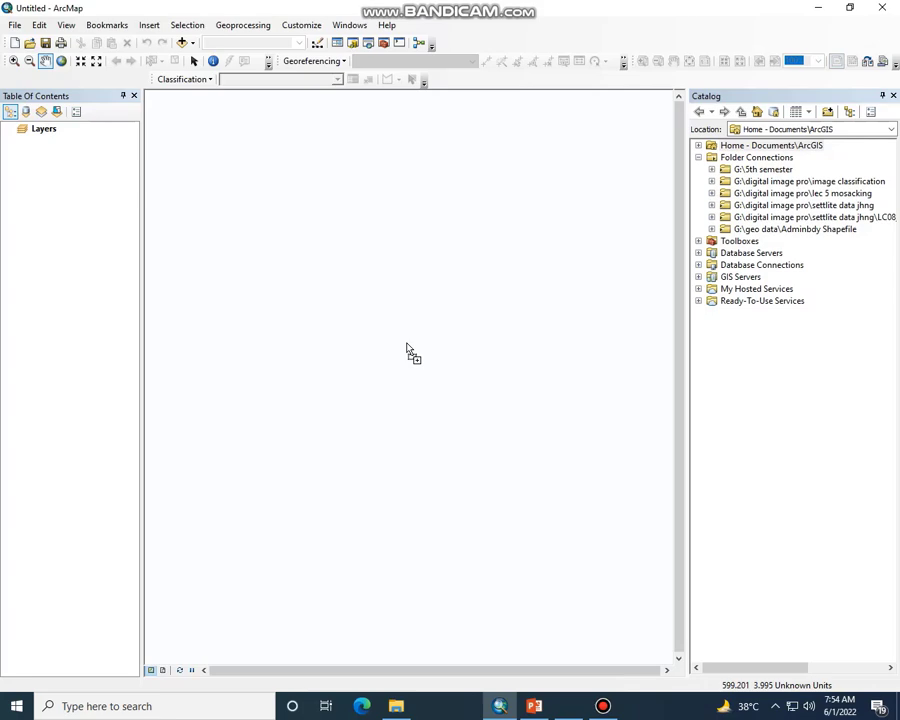
pyautogui.moveTo(406, 344); pyautogui.dragTo(406, 342)
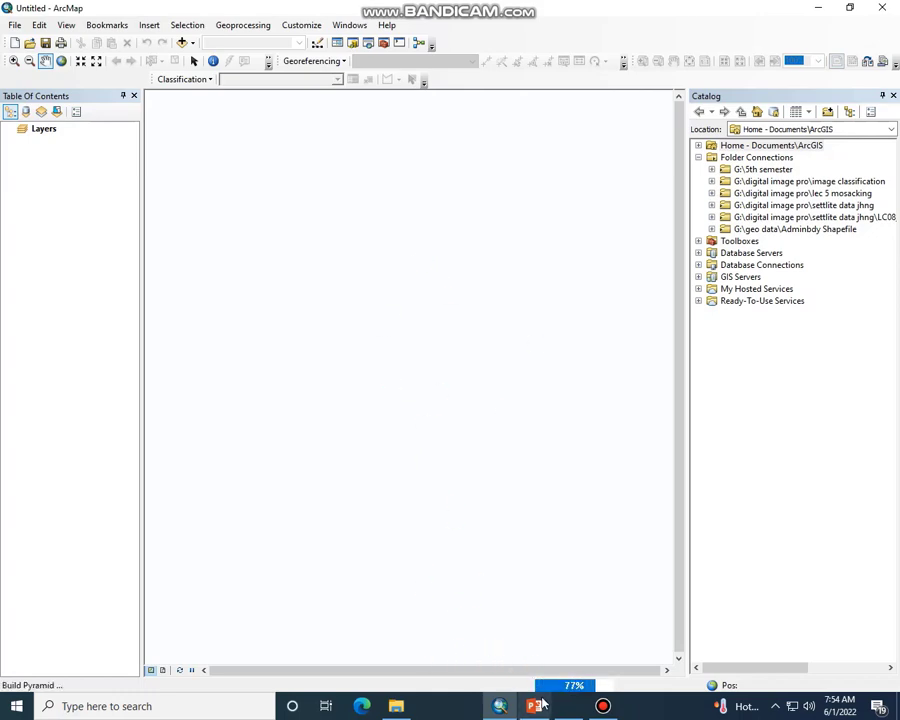
# Switch to PowerPoint to review the Steps slide's instruction on adding bands B1-B7, and return to ArcMap.
pyautogui.hotkey('alt', 'Tab')
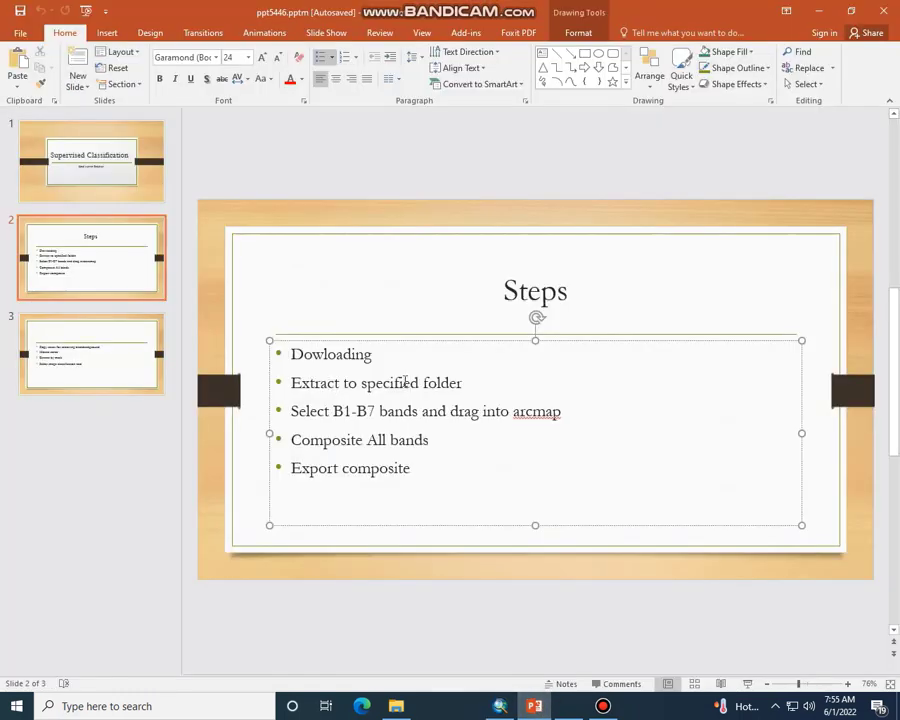
pyautogui.moveTo(290, 408); pyautogui.dragTo(566, 411)
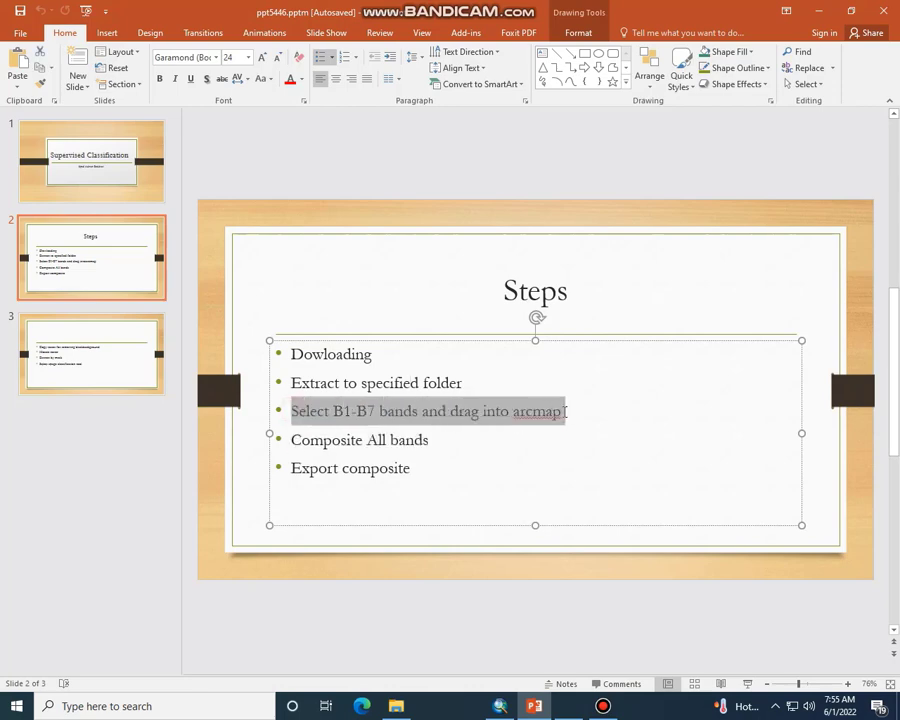
pyautogui.click(502, 470)
pyautogui.click(402, 315)
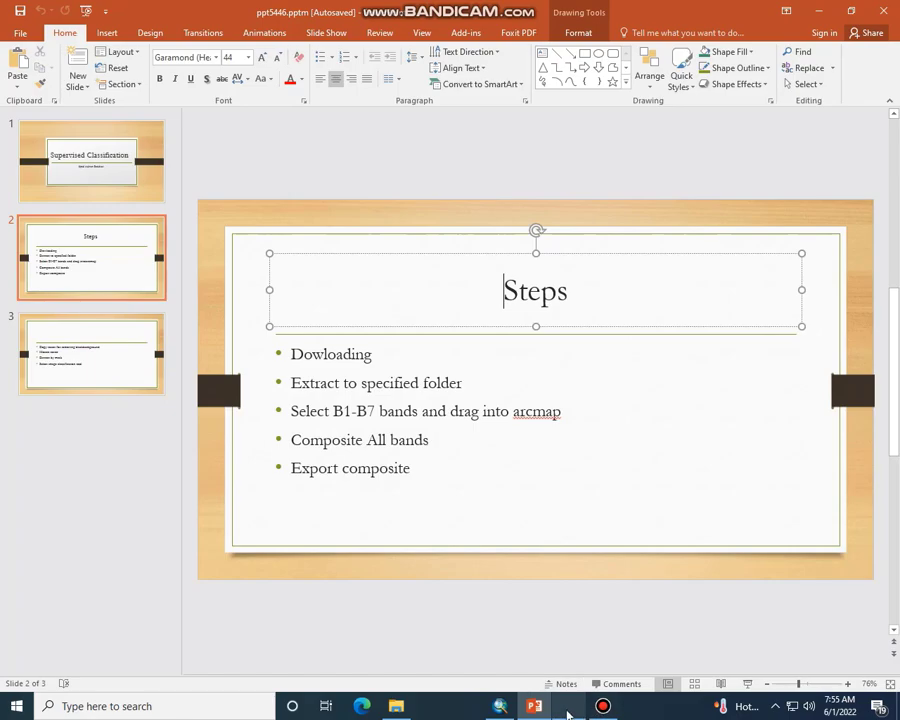
pyautogui.click(505, 711)
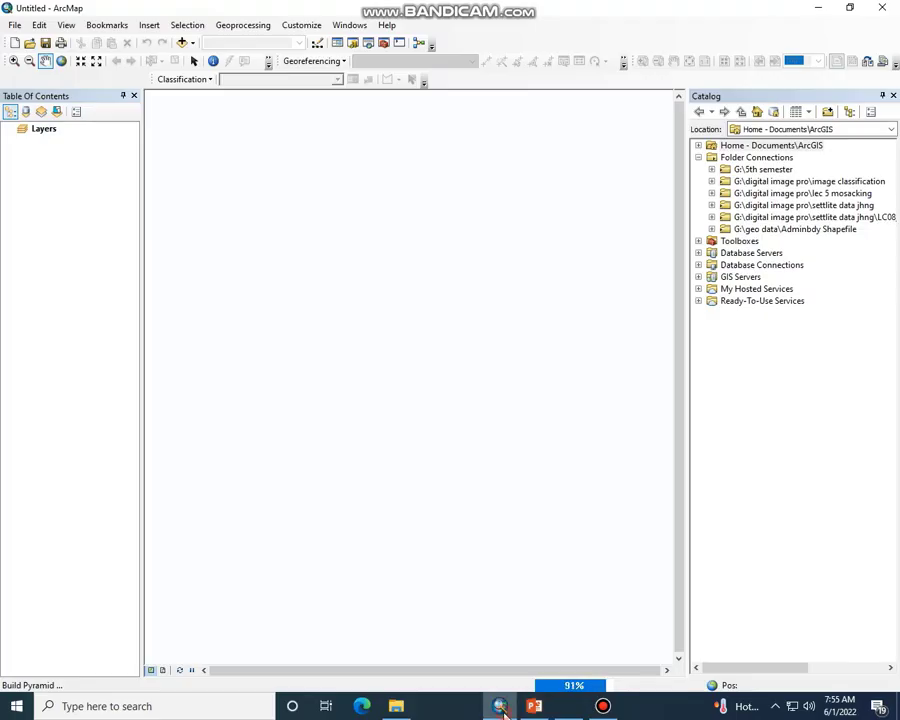
pyautogui.hotkey('alt', 'Tab')
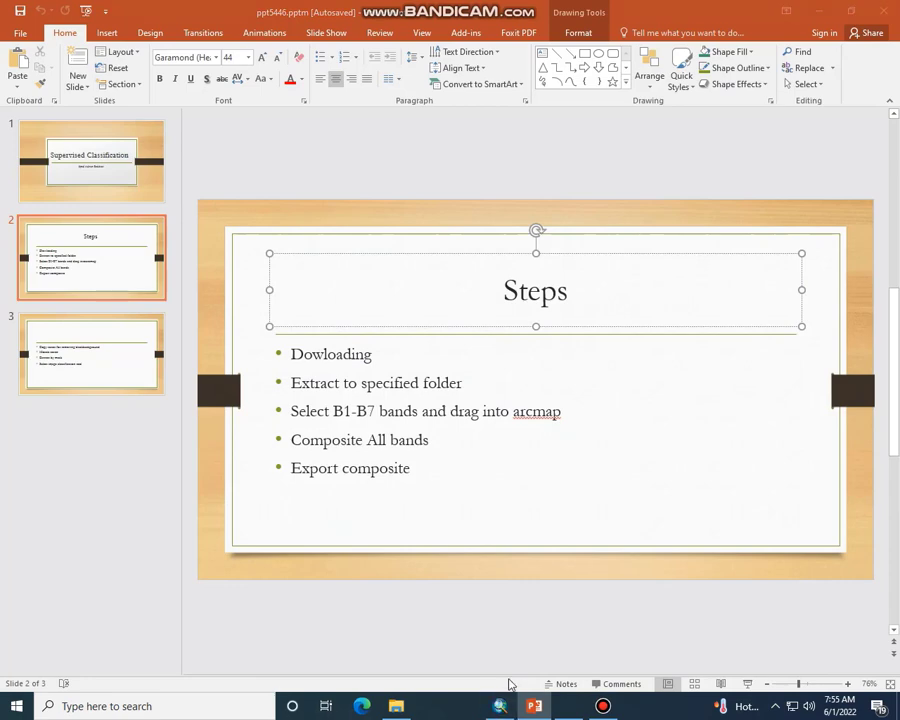
pyautogui.click(499, 707)
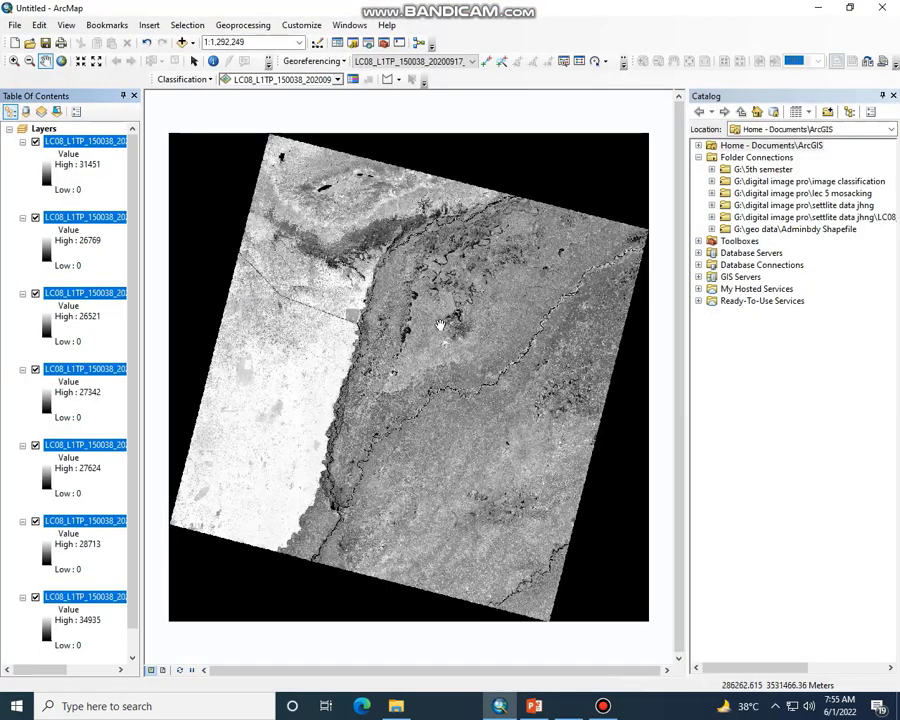
# Widen the table of contents and search for "composite" to open the Composite Bands (Data Management) tool.
pyautogui.moveTo(350, 315)
pyautogui.mouseDown()
pyautogui.moveTo(404, 306)
pyautogui.moveTo(358, 295)
pyautogui.moveTo(350, 310)
pyautogui.mouseUp()
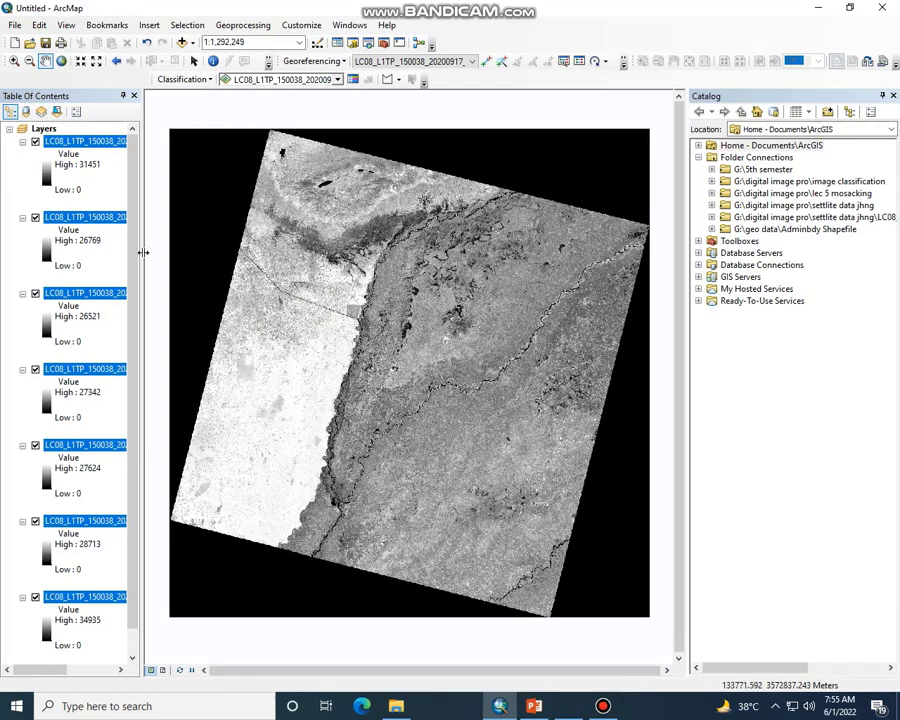
pyautogui.moveTo(143, 253); pyautogui.dragTo(180, 252)
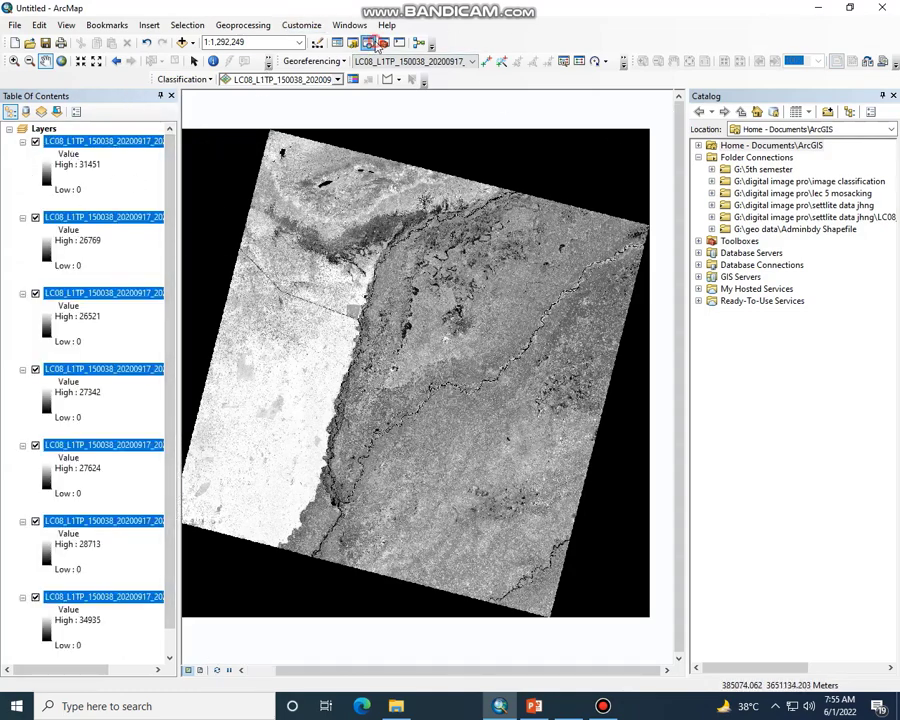
pyautogui.click(894, 96)
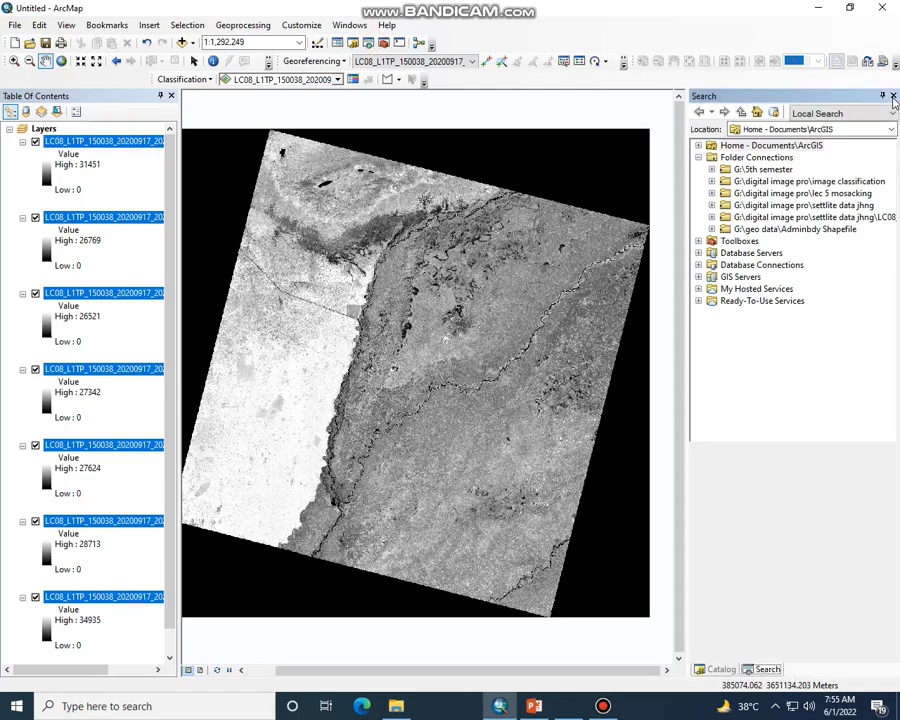
pyautogui.click(734, 113)
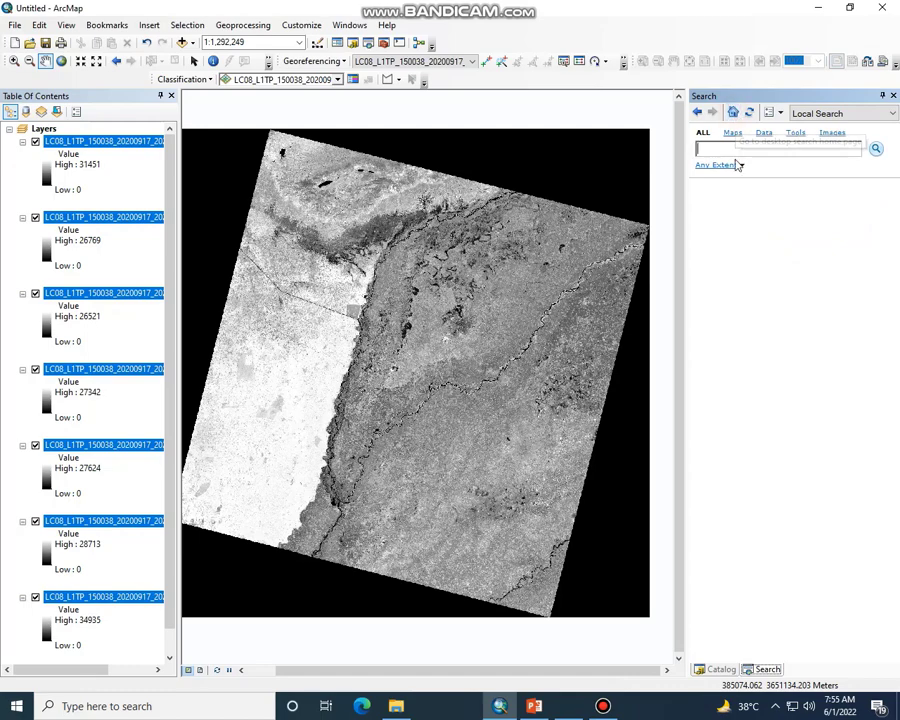
pyautogui.click(735, 150)
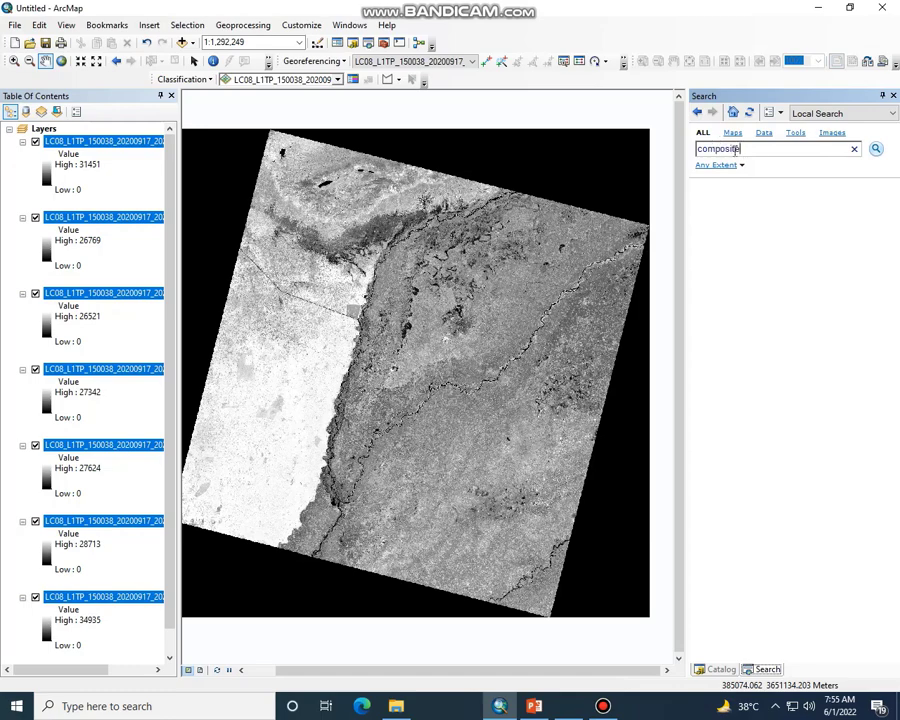
pyautogui.press('Return')
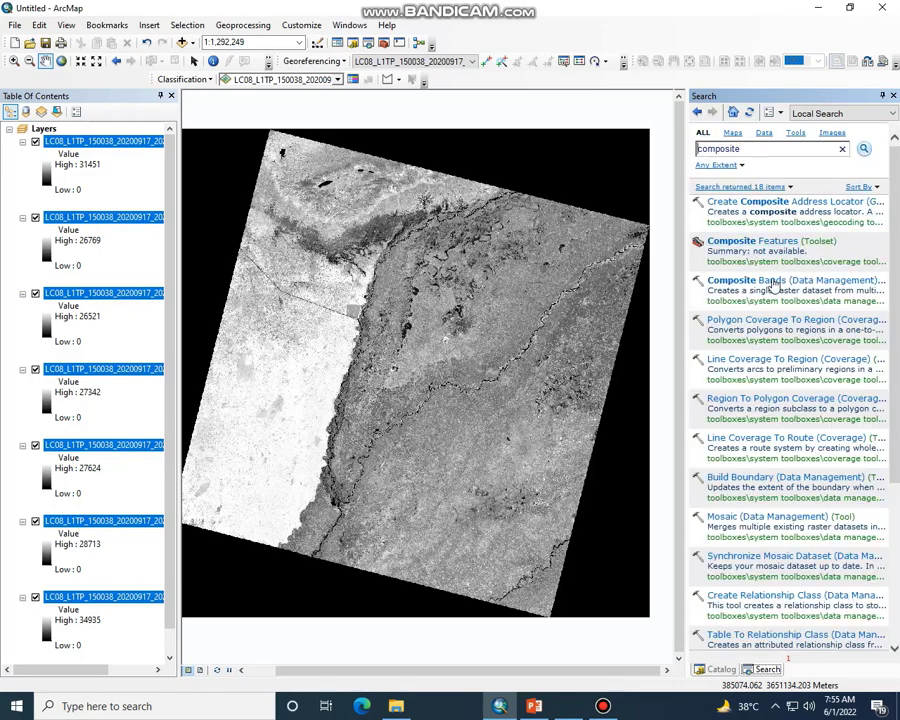
pyautogui.click(778, 280)
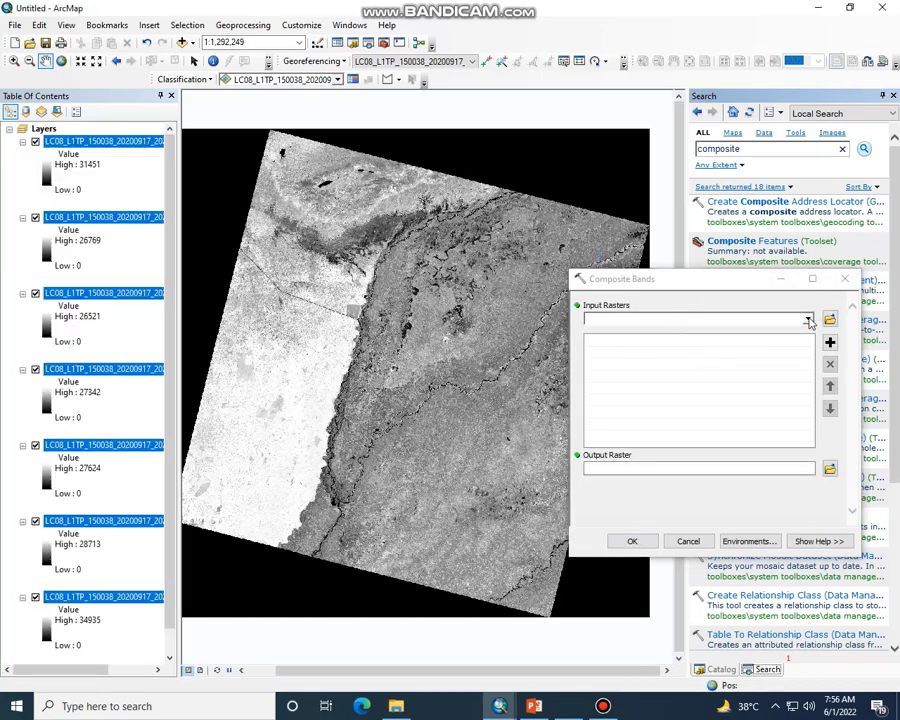
# Add the scene's seven band rasters as Composite Bands inputs in order from B1 to B7.
pyautogui.click(808, 320)
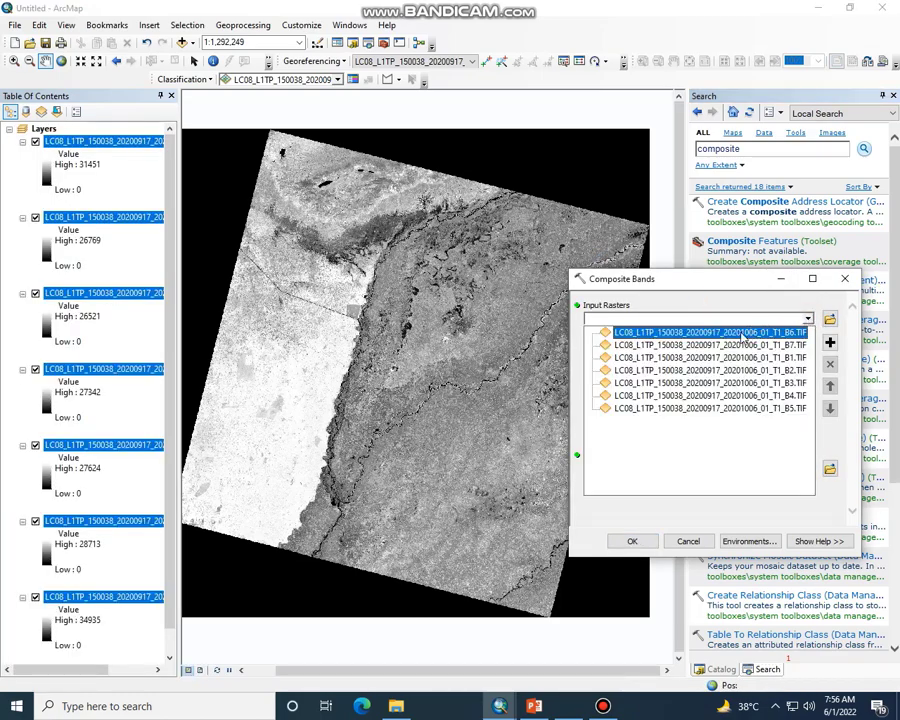
pyautogui.click(790, 383)
pyautogui.click(790, 395)
pyautogui.click(788, 357)
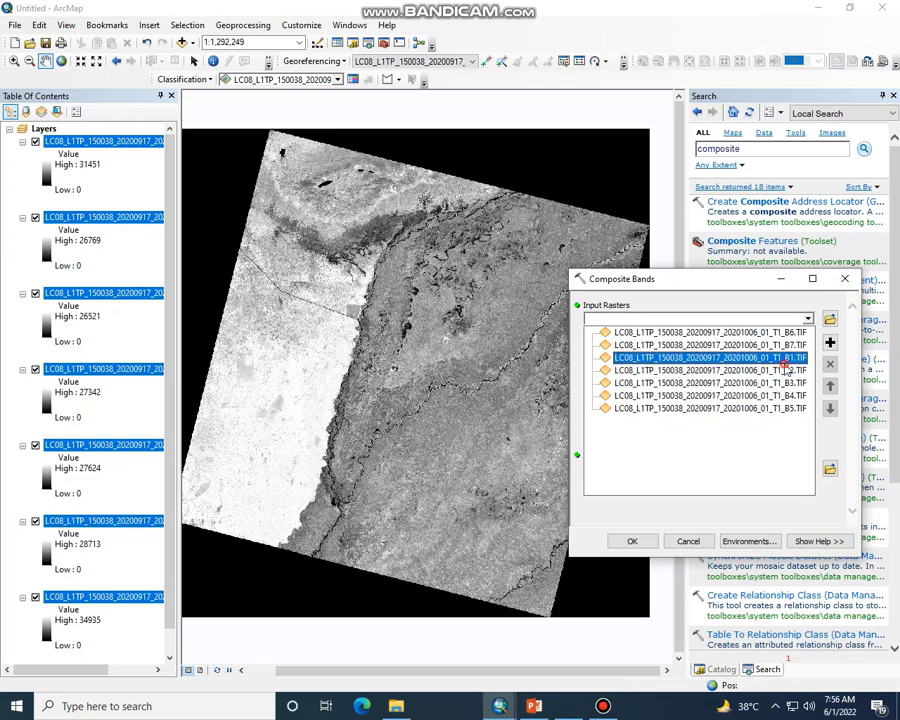
pyautogui.click(808, 320)
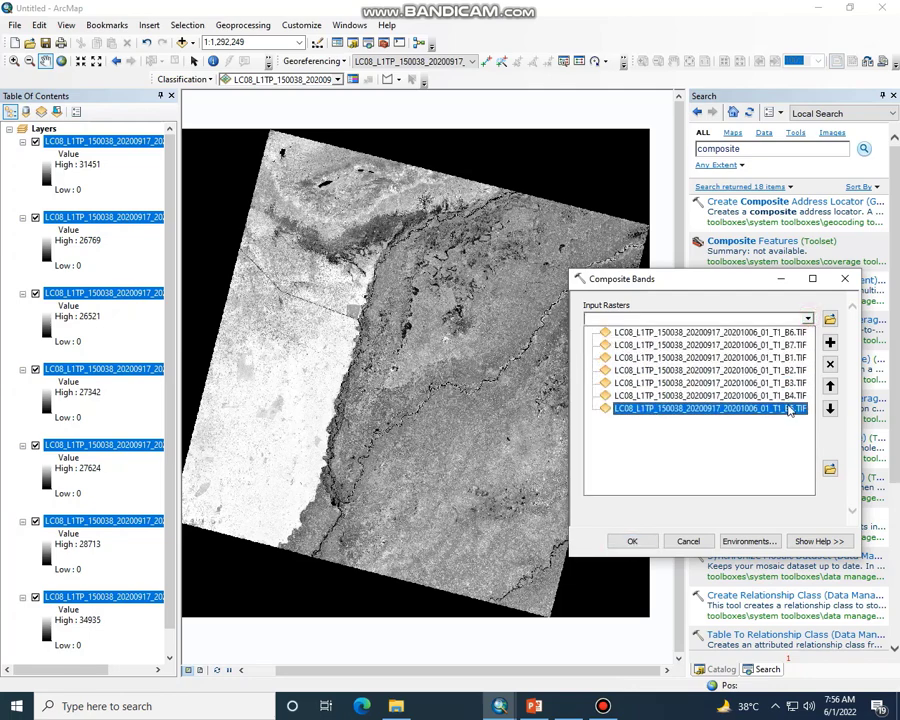
pyautogui.click(790, 334)
pyautogui.click(807, 319)
pyautogui.click(790, 345)
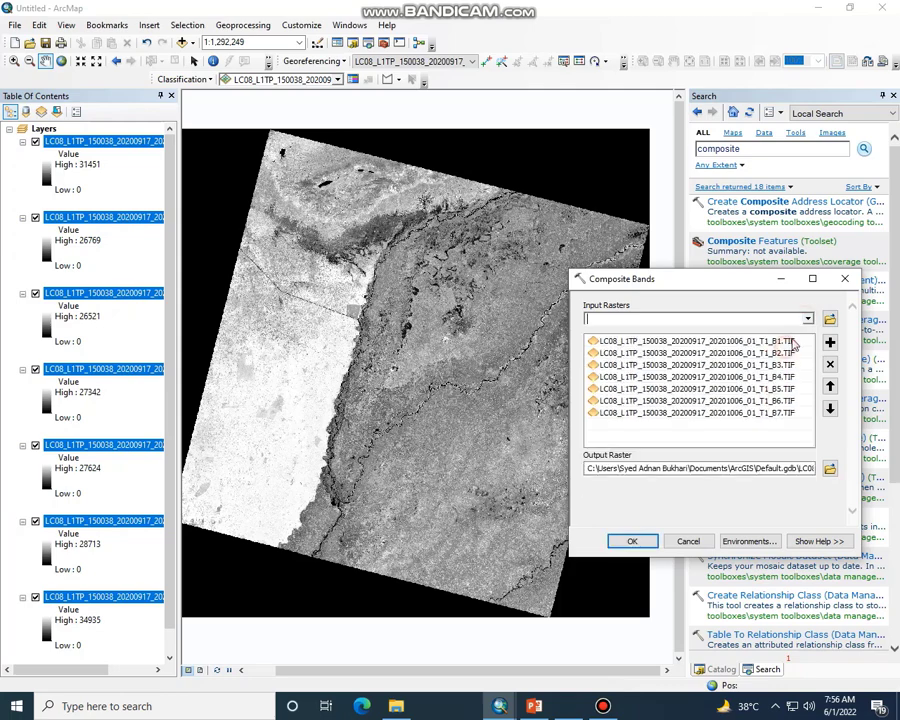
# Browse for the Composite Bands output raster location and open the G:\digital image pro\settlite data jhng folder.
pyautogui.click(829, 467)
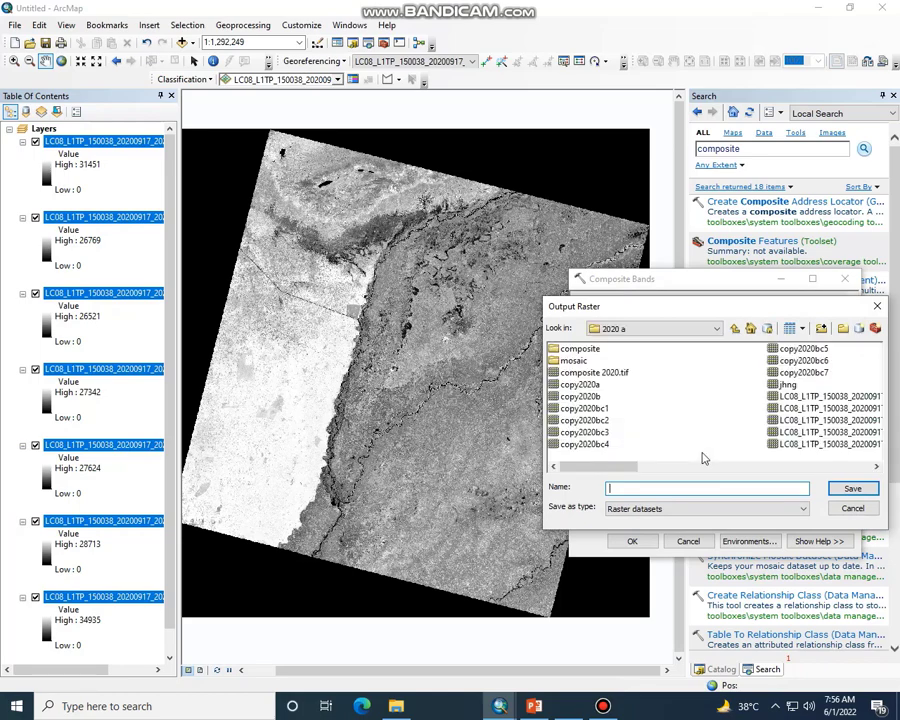
pyautogui.click(717, 333)
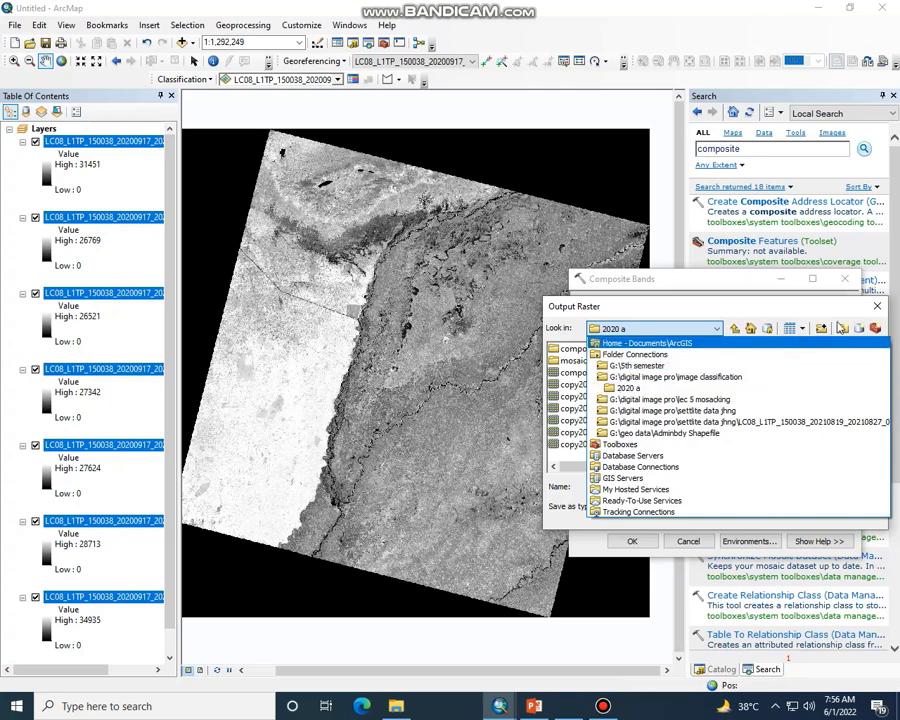
pyautogui.click(843, 333)
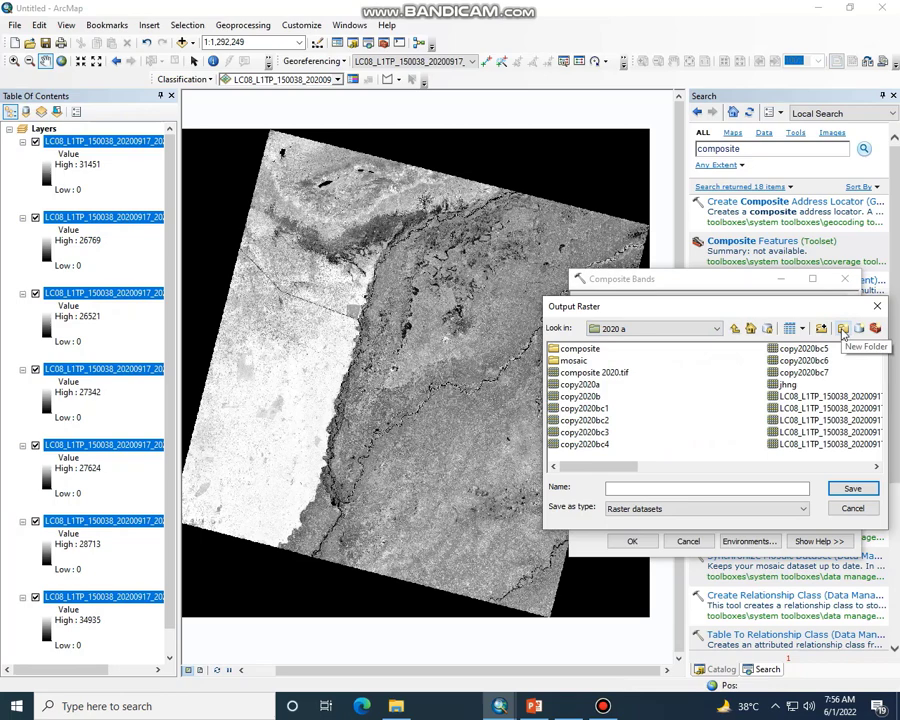
pyautogui.click(750, 328)
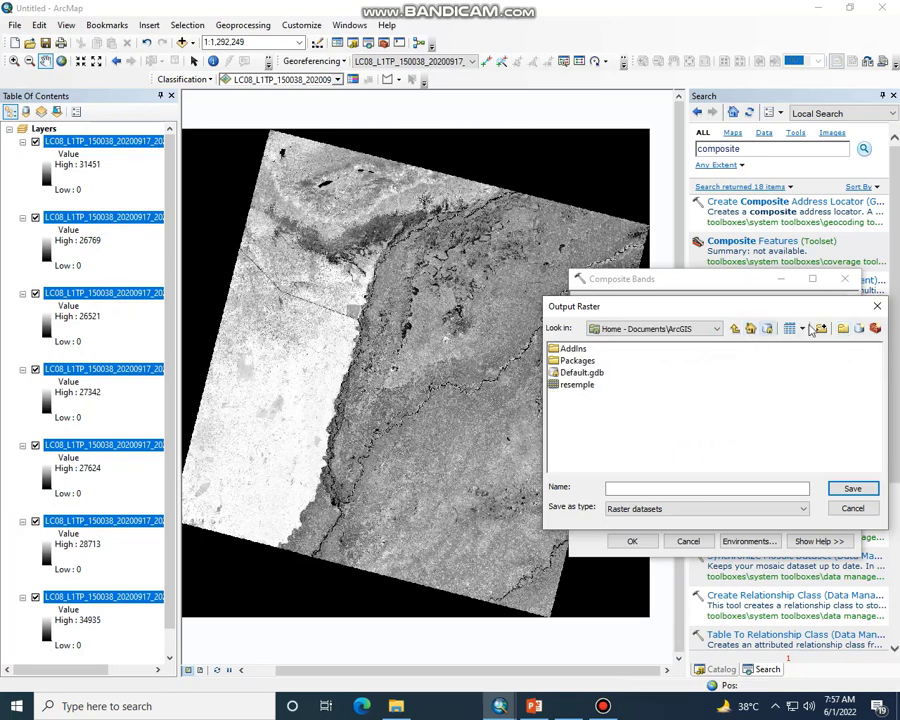
pyautogui.click(716, 333)
pyautogui.click(686, 367)
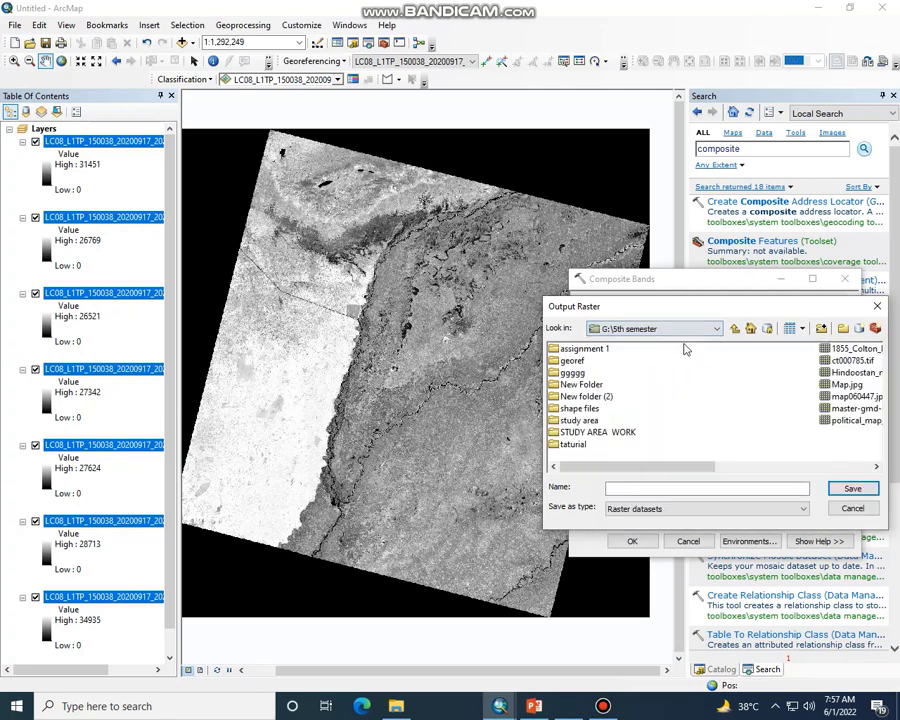
pyautogui.click(709, 328)
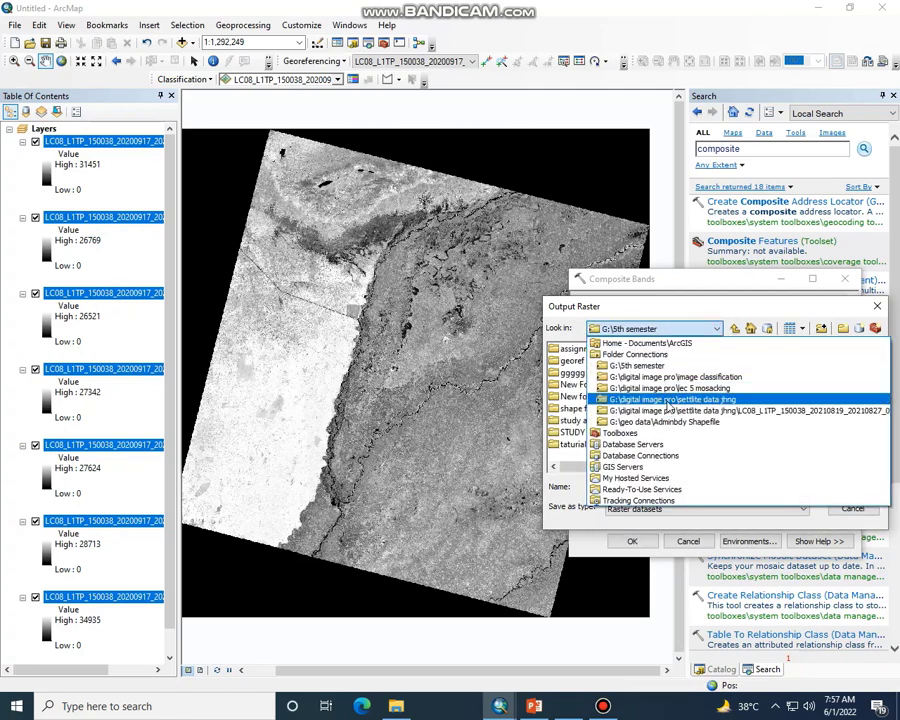
pyautogui.click(668, 406)
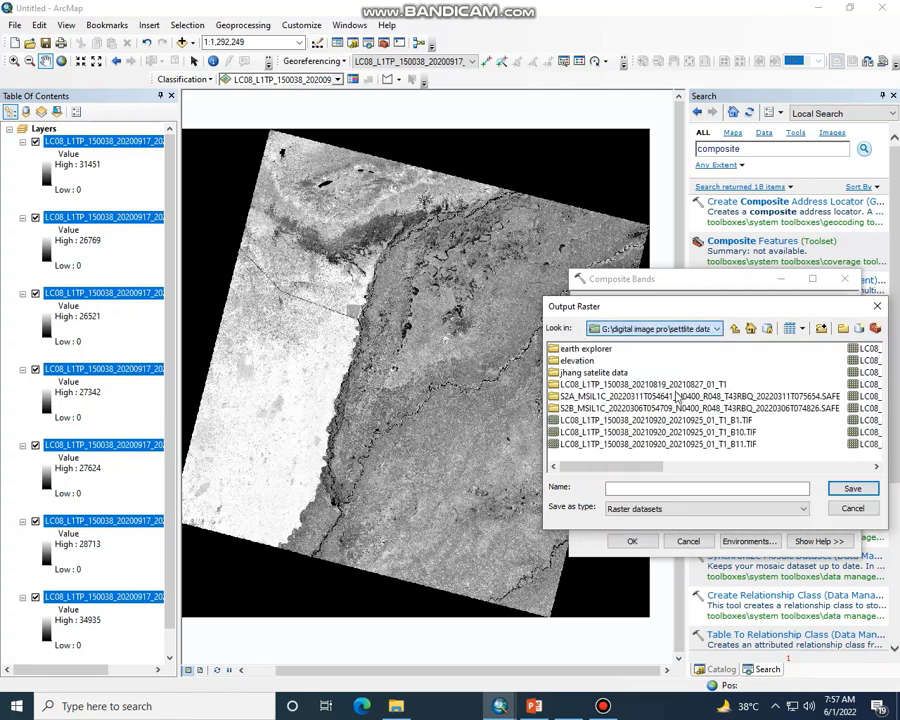
# Create a new folder named "DIp composite" inside the settlite data jhng folder.
pyautogui.click(844, 330)
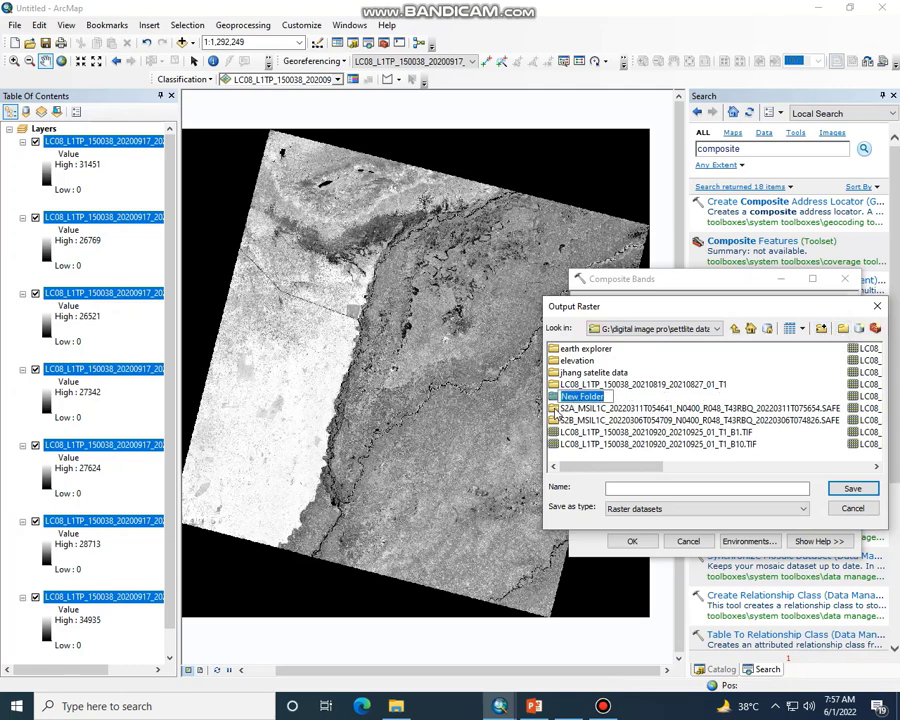
pyautogui.write('D')
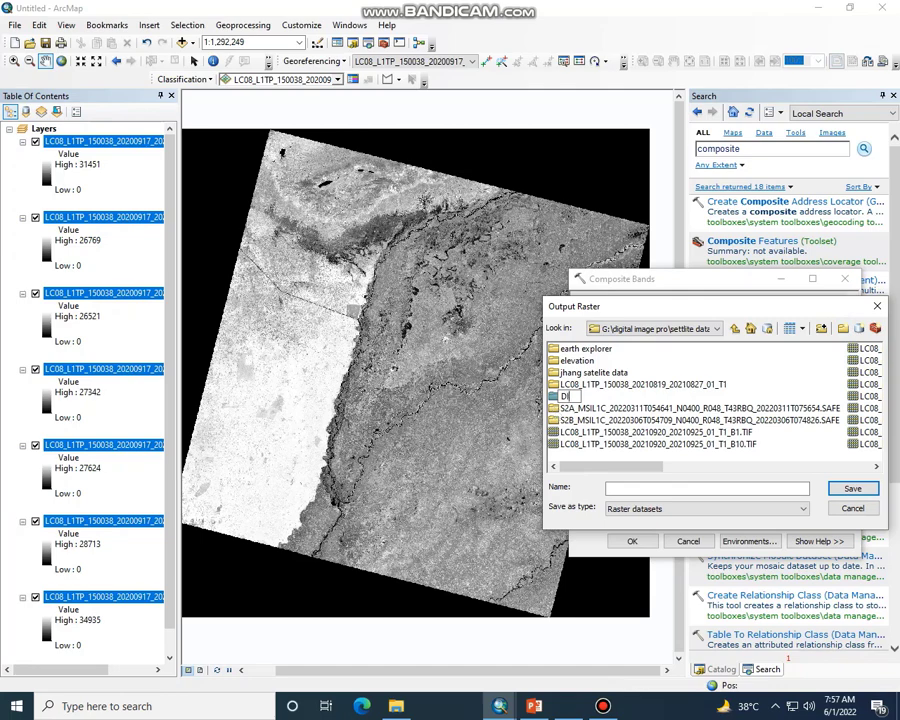
pyautogui.write('ip')
pyautogui.write(' compo')
pyautogui.write('site')
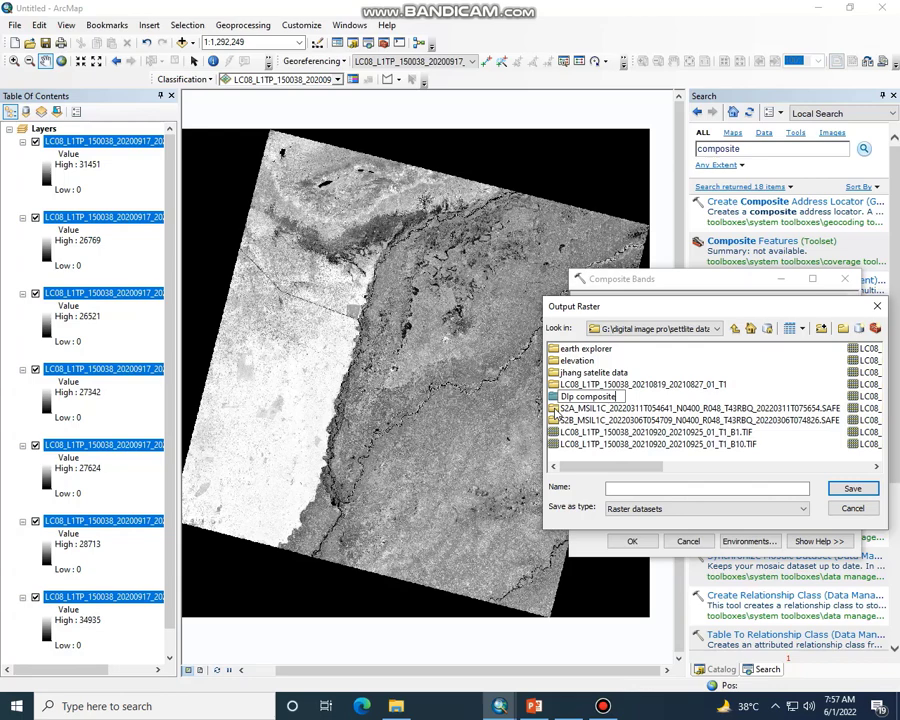
pyautogui.click(619, 396)
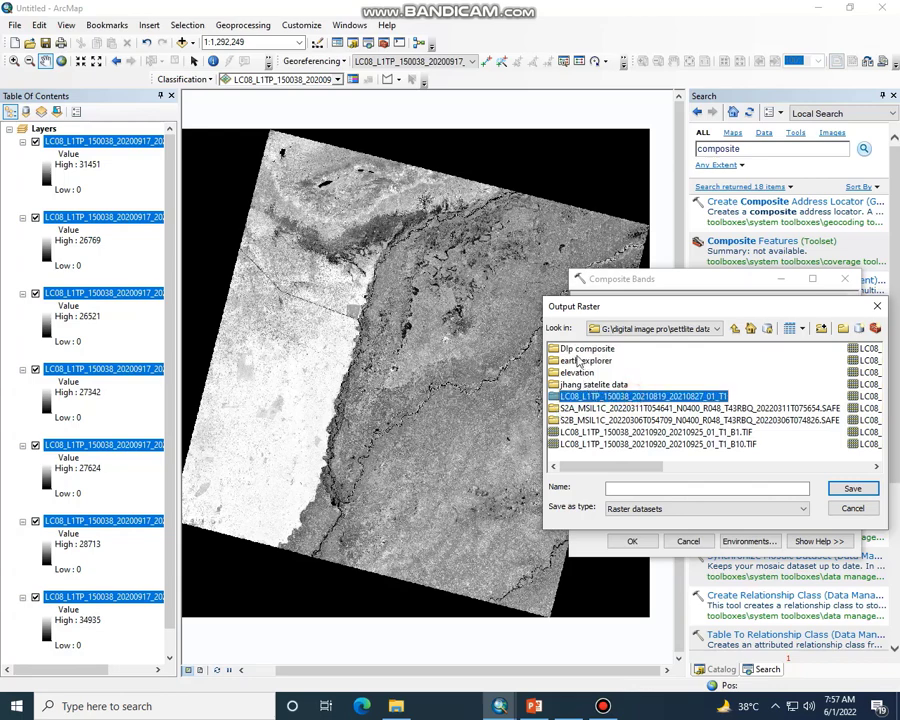
# Set the output raster to "composite" inside the DIp composite folder and run the Composite Bands tool.
pyautogui.doubleClick(583, 349)
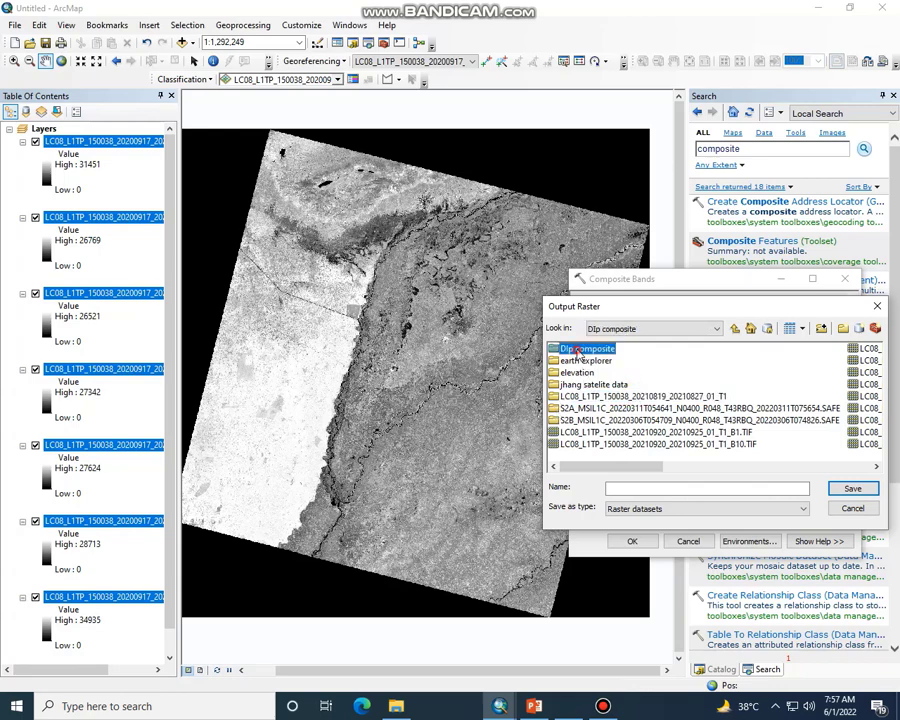
pyautogui.click(722, 487)
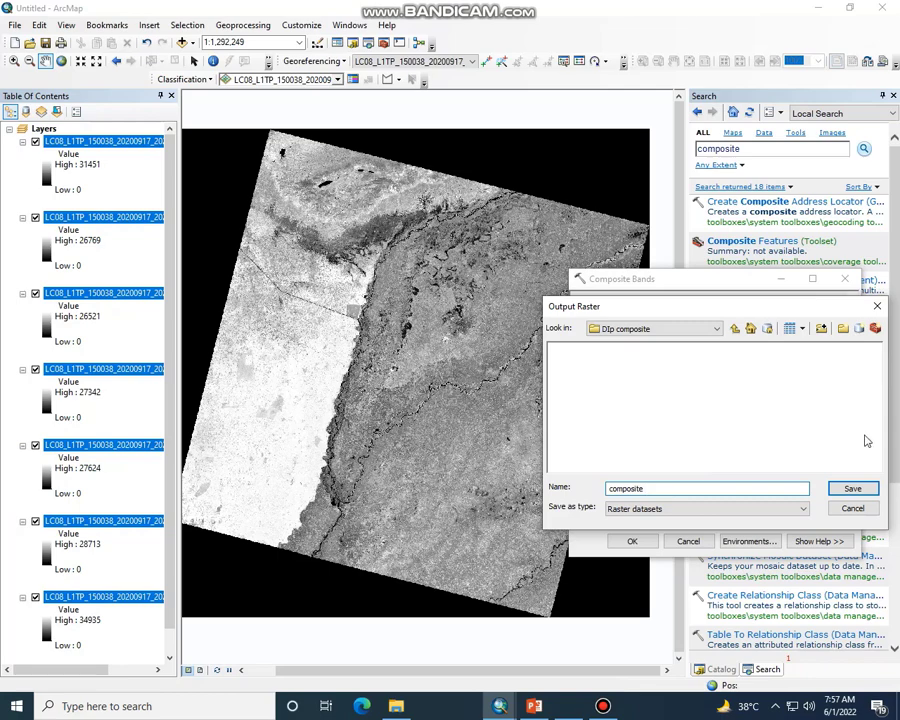
pyautogui.click(855, 488)
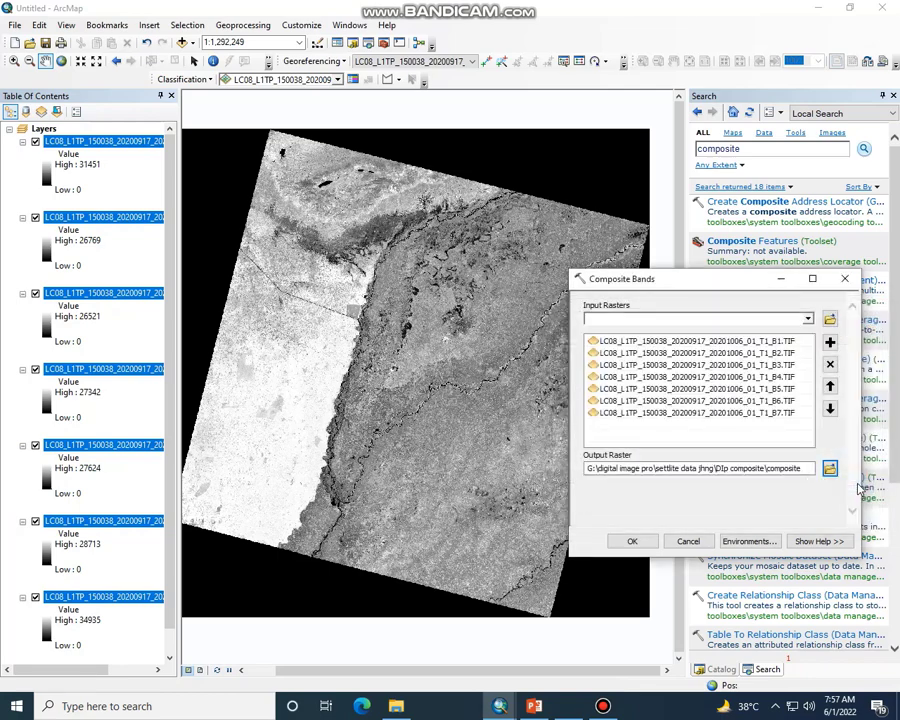
pyautogui.click(640, 541)
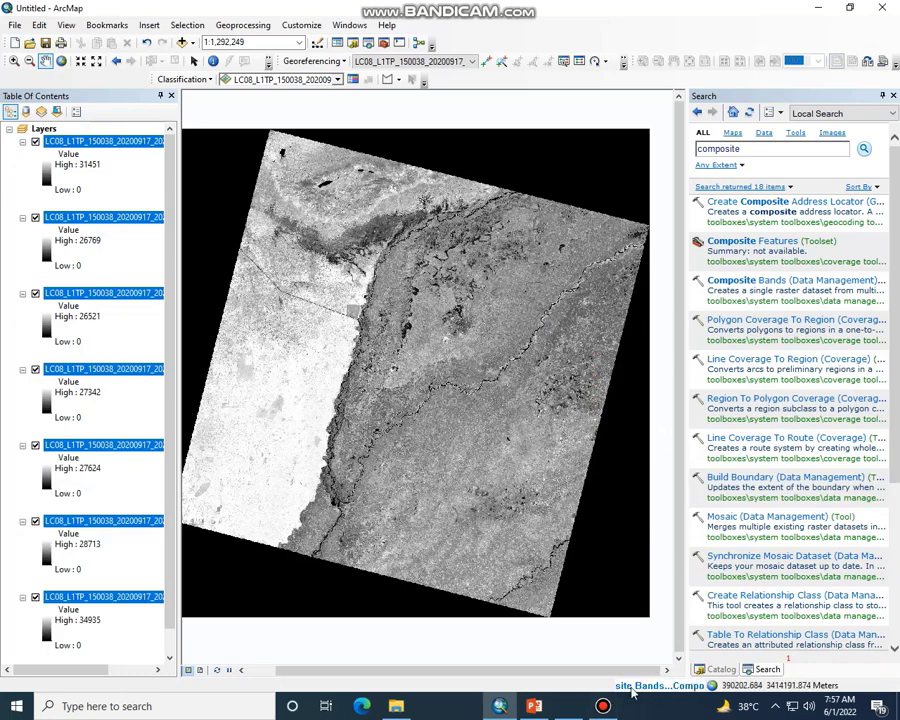
pyautogui.moveTo(538, 705)
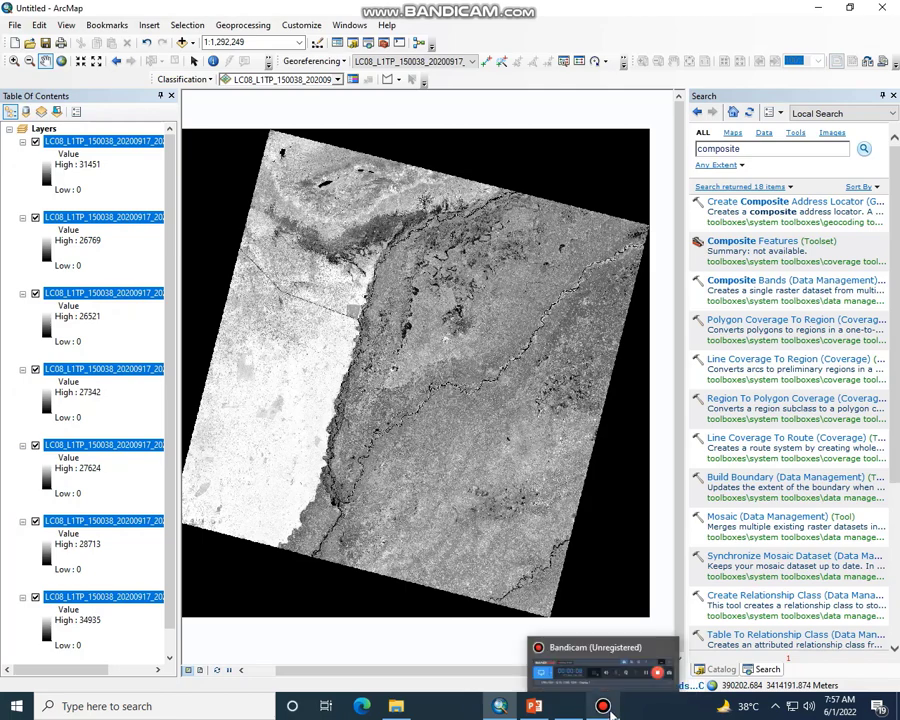
pyautogui.click(622, 663)
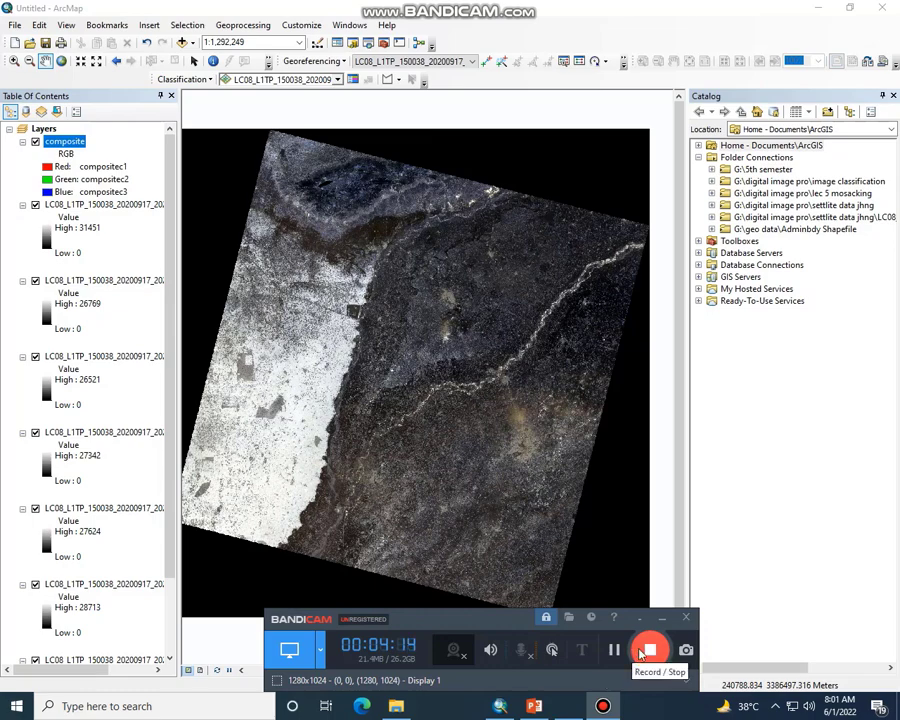
pyautogui.click(647, 651)
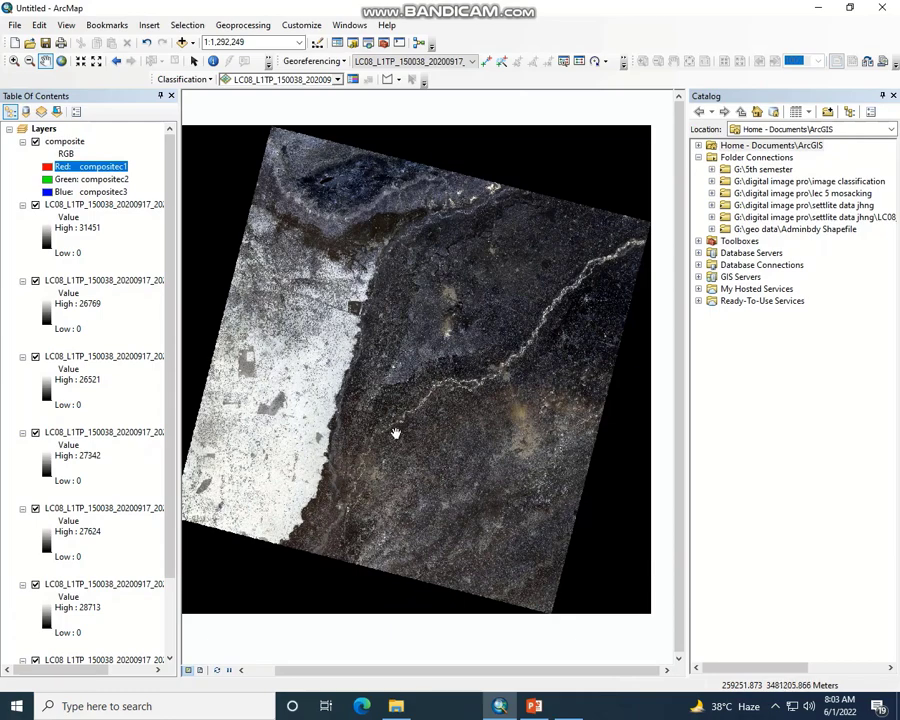
pyautogui.click(775, 706)
pyautogui.click(802, 679)
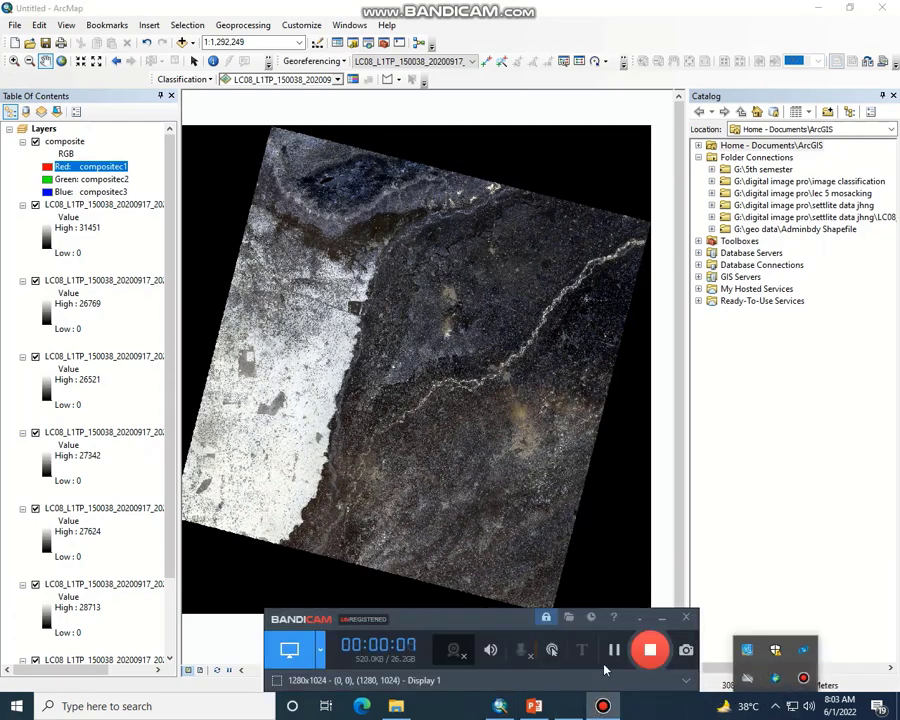
pyautogui.click(661, 617)
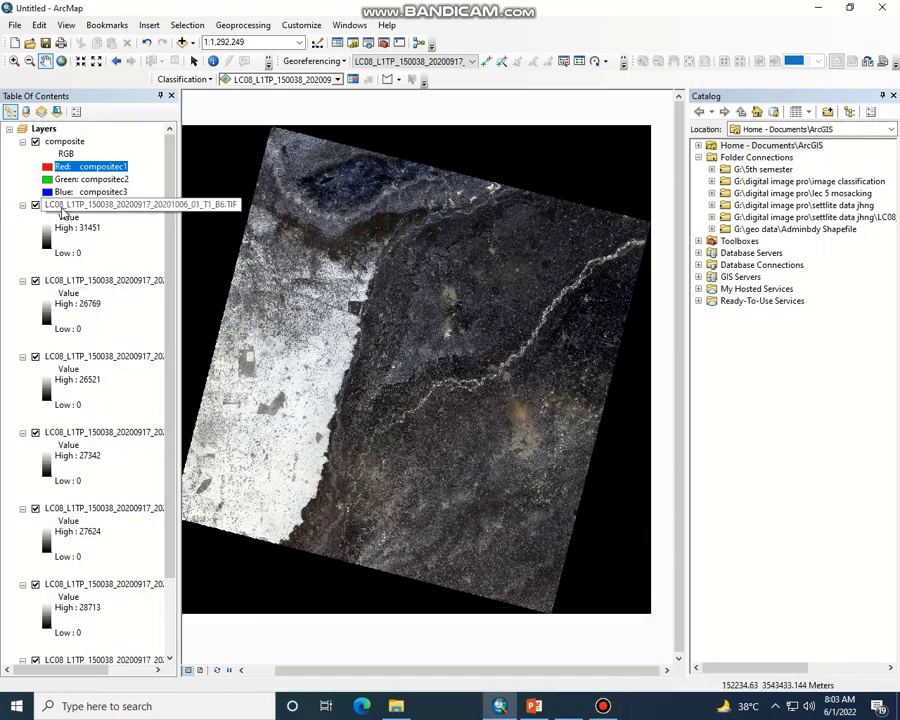
# Remove the seven individual LC08 band layers from the table of contents, keeping only the composite layer.
pyautogui.click(62, 206)
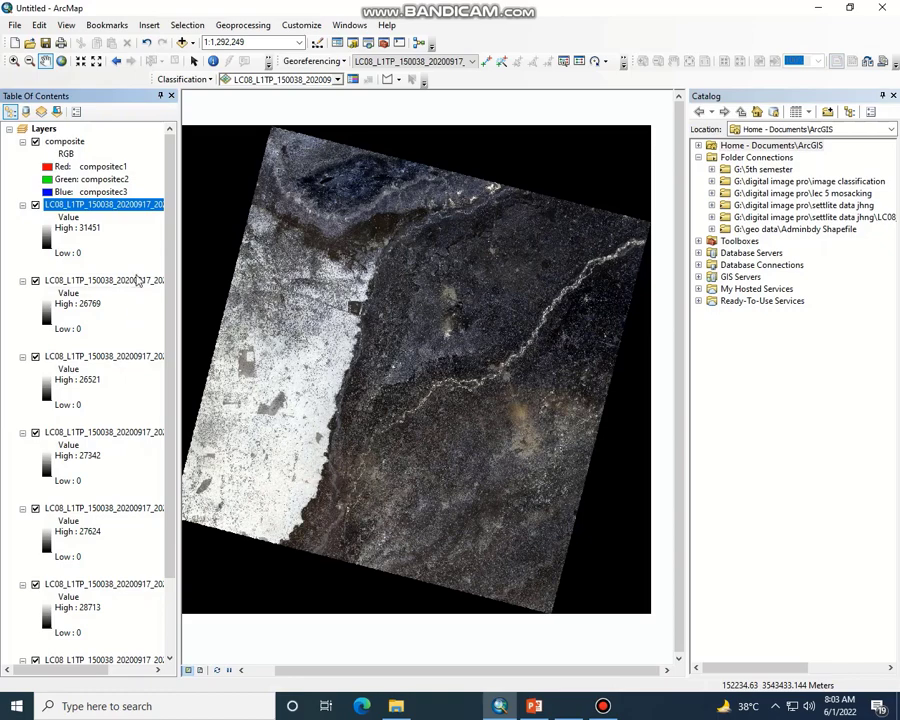
pyautogui.moveTo(173, 297); pyautogui.dragTo(177, 465)
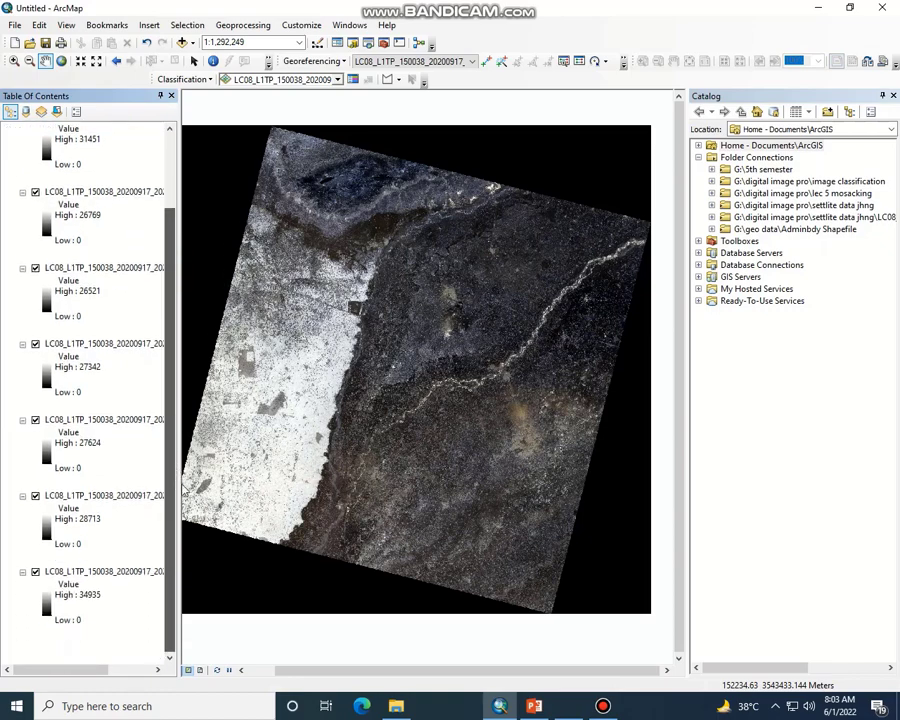
pyautogui.keyDown('shift'); pyautogui.click(61, 574); pyautogui.keyUp('shift')
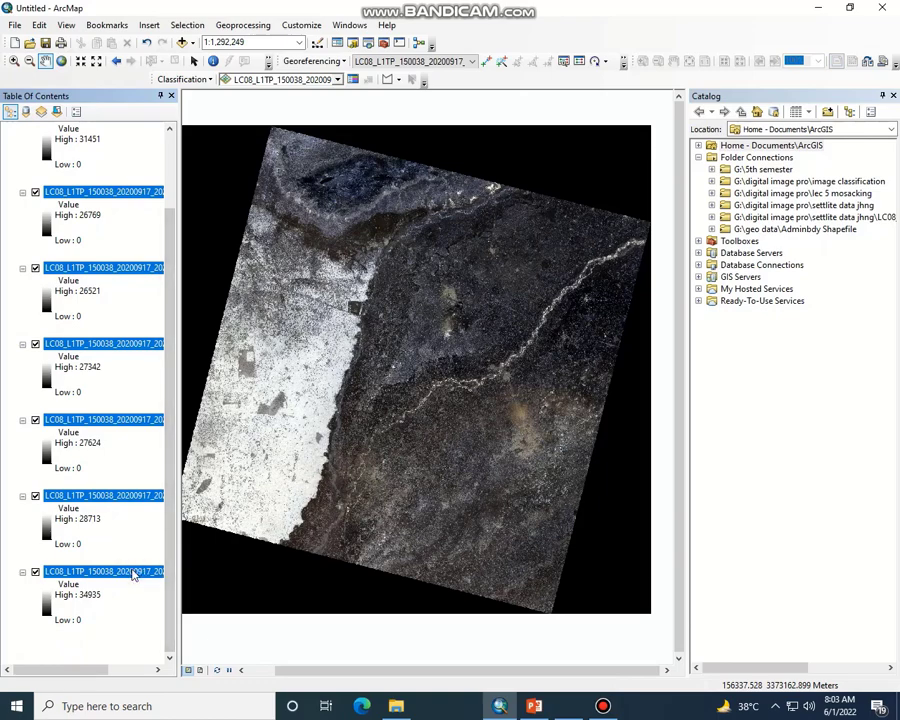
pyautogui.rightClick(134, 573)
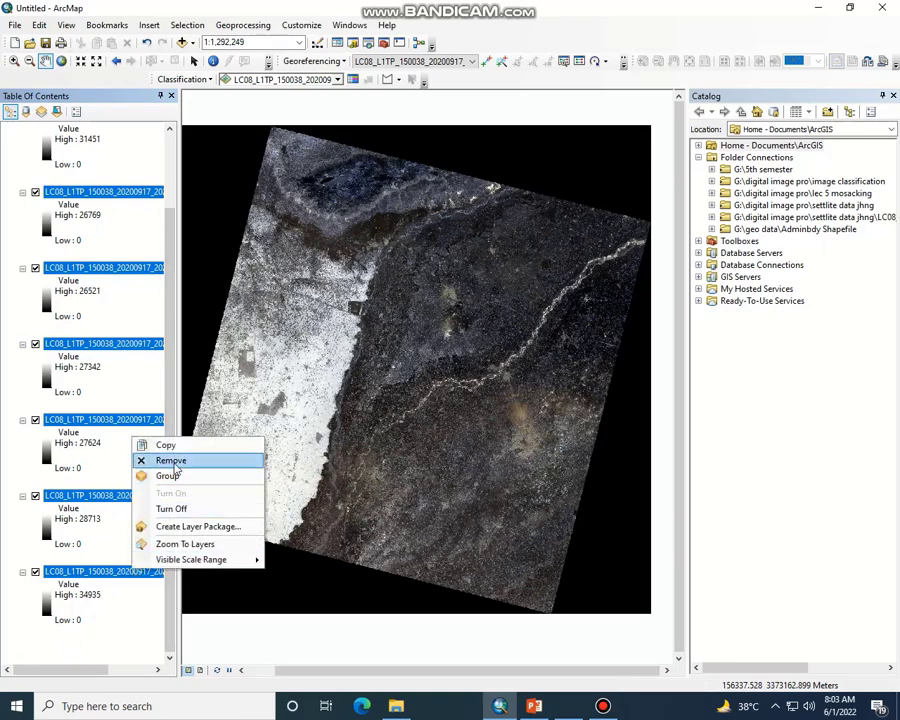
pyautogui.click(172, 462)
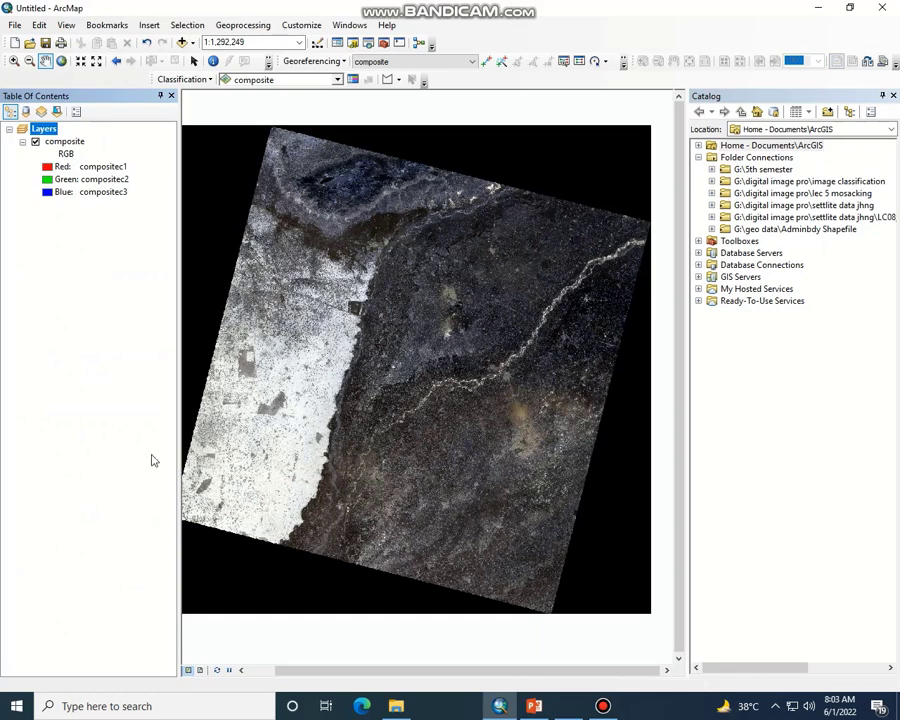
# Switch to PowerPoint to review the Steps slide's instruction on exporting the composite, and return to ArcMap.
pyautogui.moveTo(388, 601); pyautogui.dragTo(406, 594)
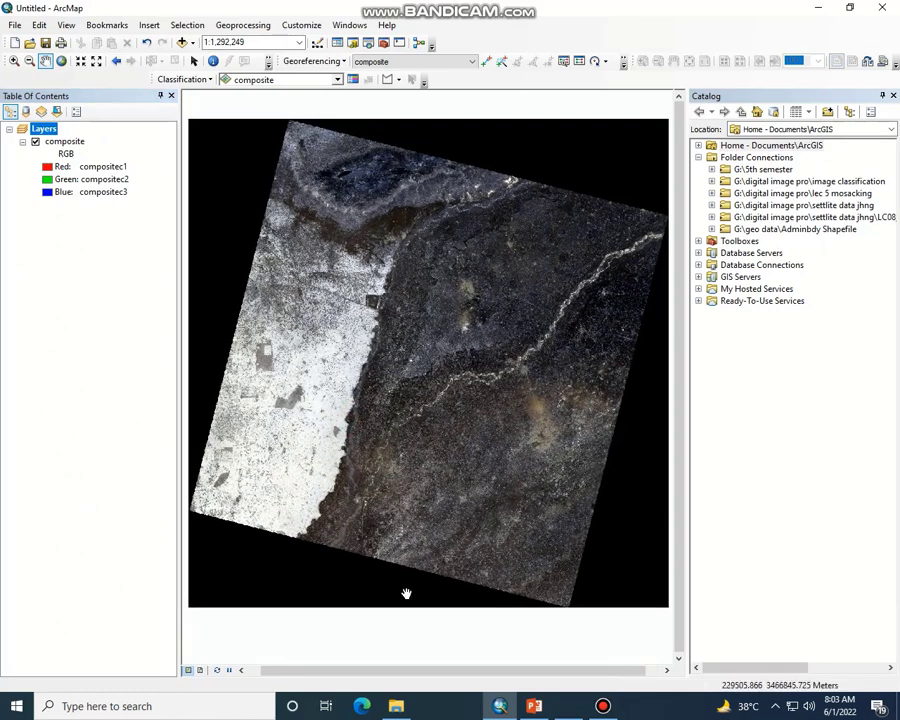
pyautogui.click(534, 706)
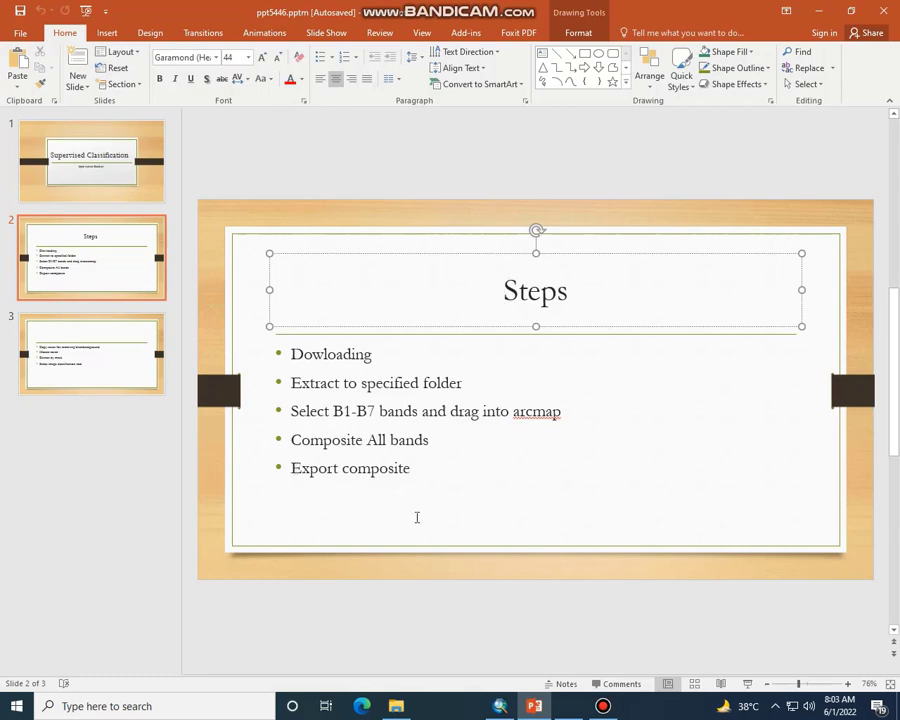
pyautogui.click(500, 707)
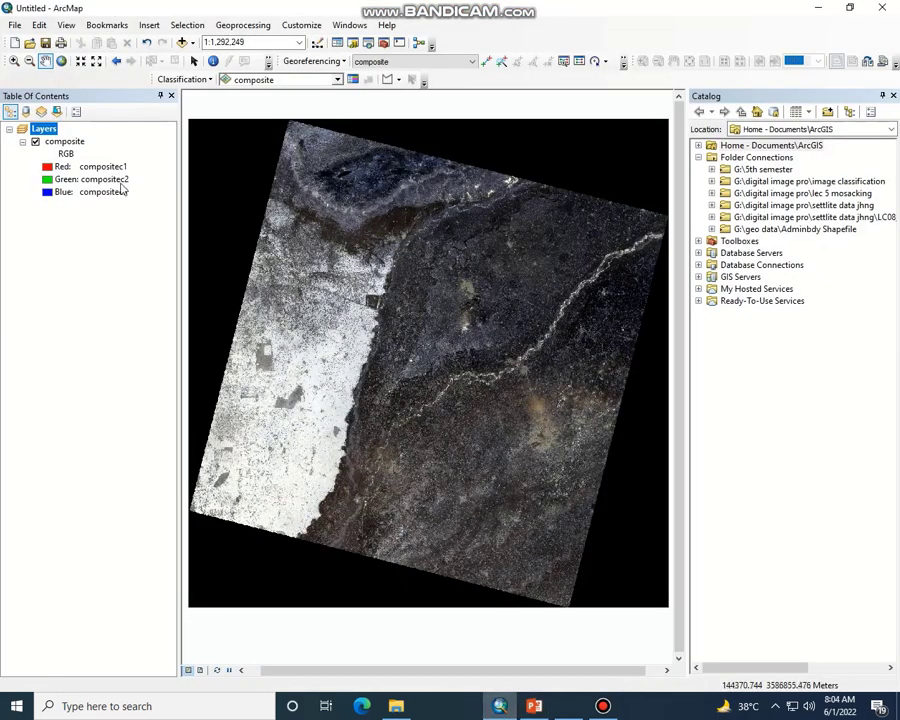
# Open the raster data export for the composite layer and name the output "dip compo.tif".
pyautogui.click(74, 145)
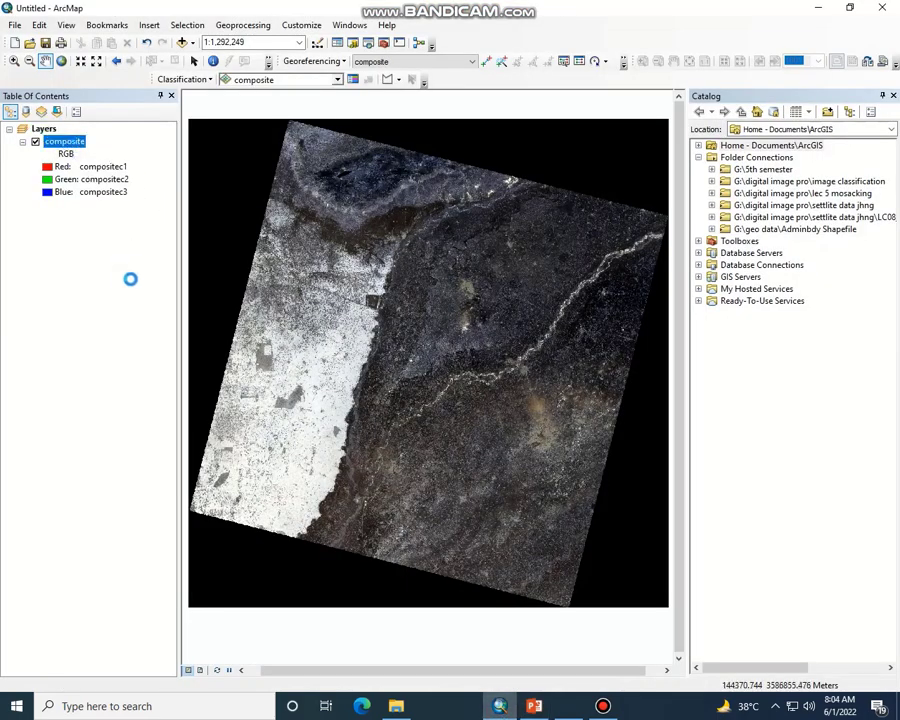
pyautogui.moveTo(134, 266)
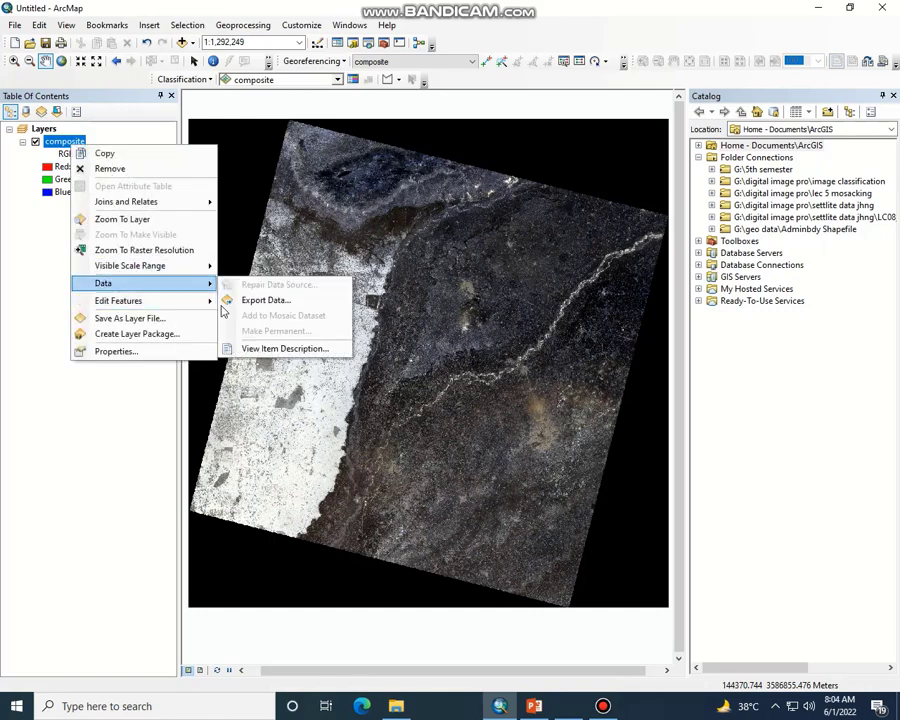
pyautogui.click(252, 300)
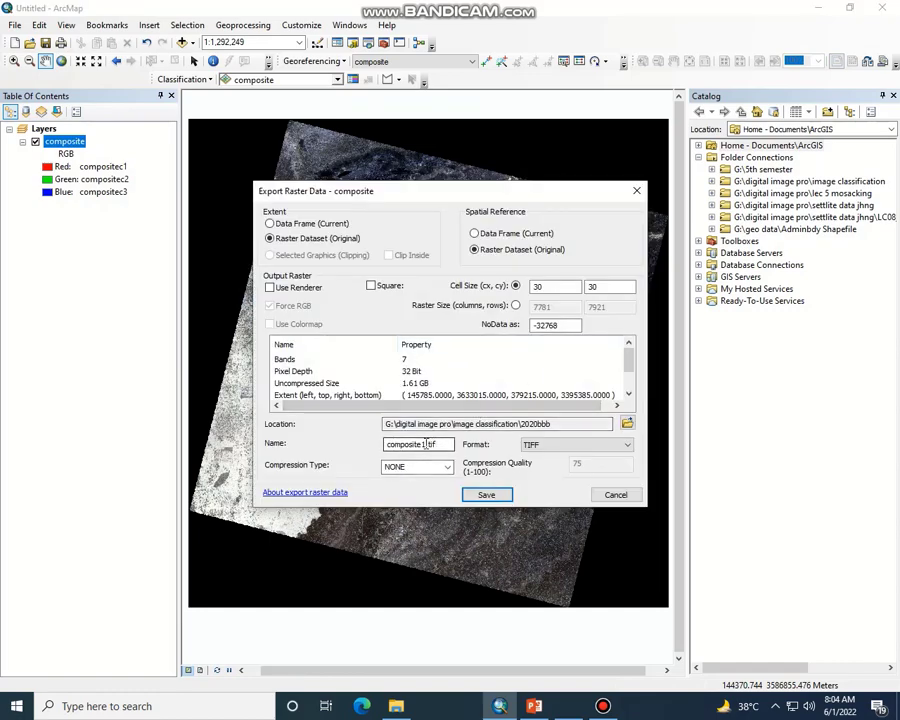
pyautogui.doubleClick(428, 444)
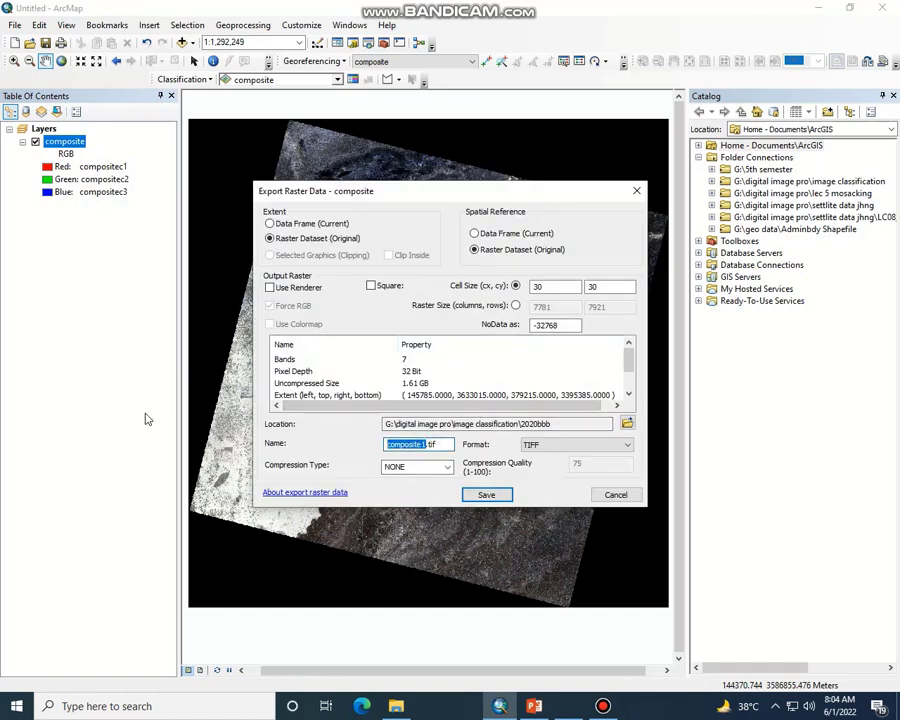
pyautogui.write('dip')
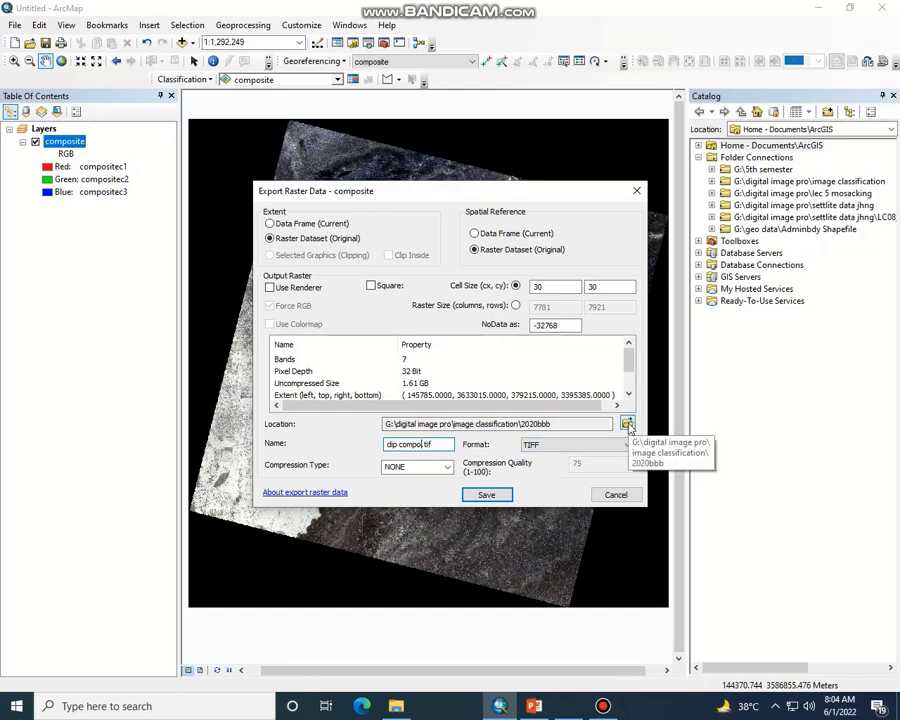
# Set the export location to the DIp composite folder in the settlite data jhng directory and save the raster as dip compo.tif.
pyautogui.click(628, 425)
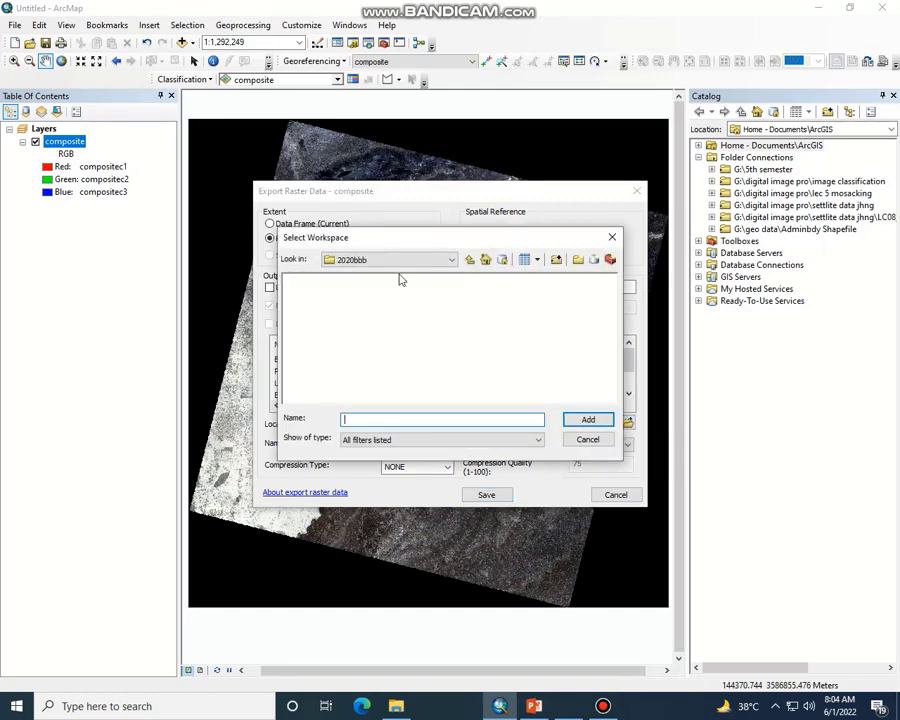
pyautogui.click(471, 260)
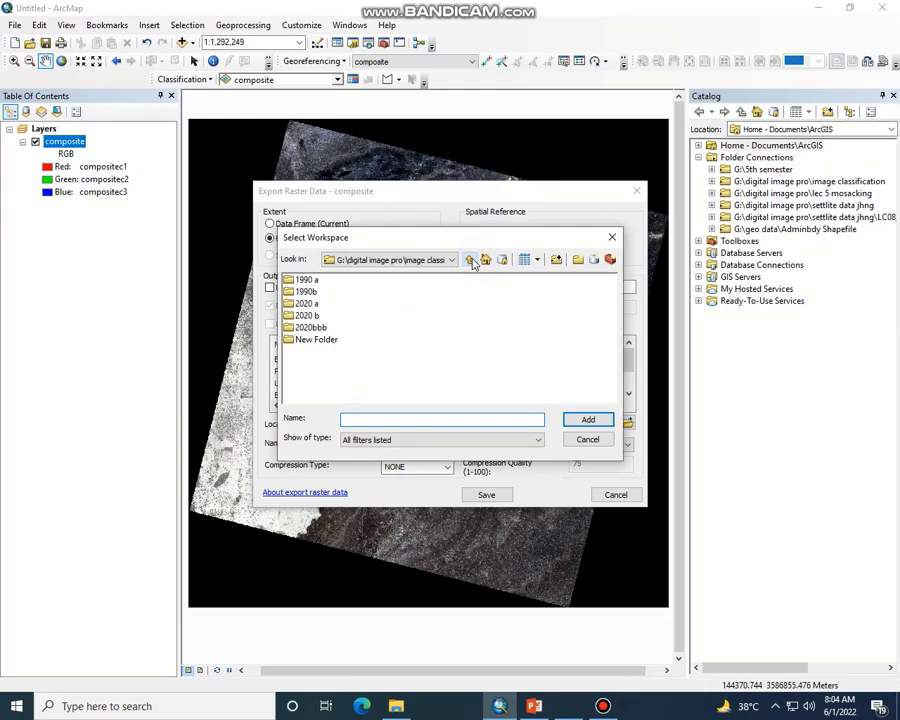
pyautogui.click(471, 260)
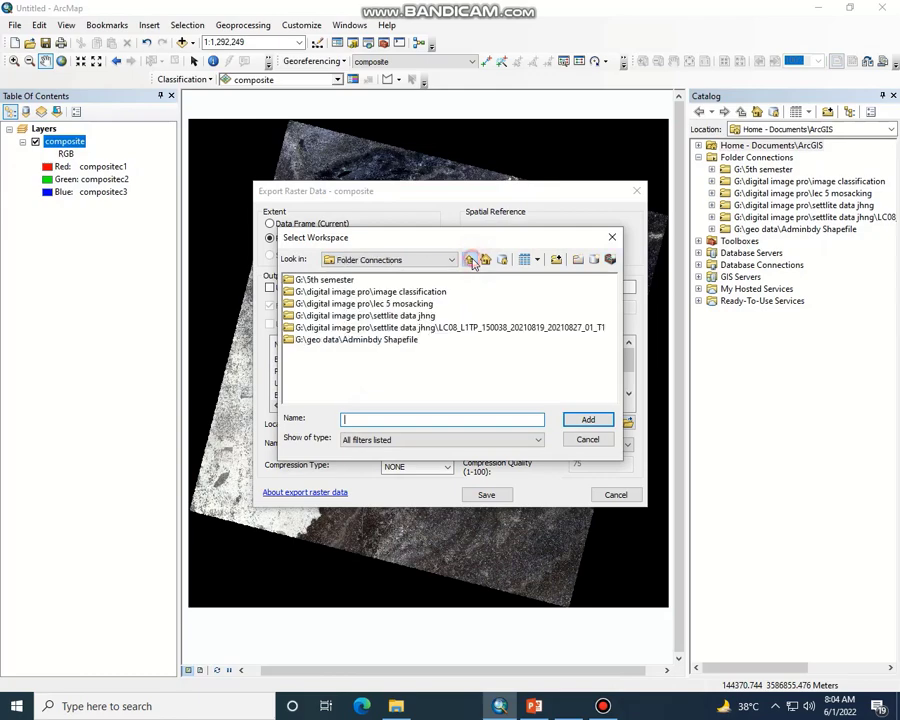
pyautogui.doubleClick(409, 316)
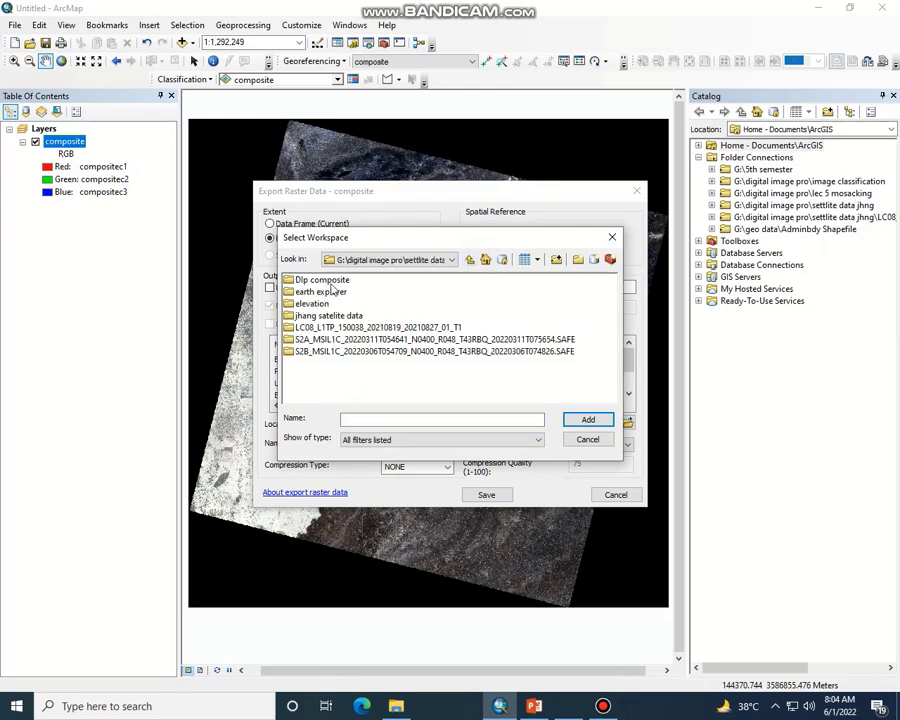
pyautogui.doubleClick(329, 281)
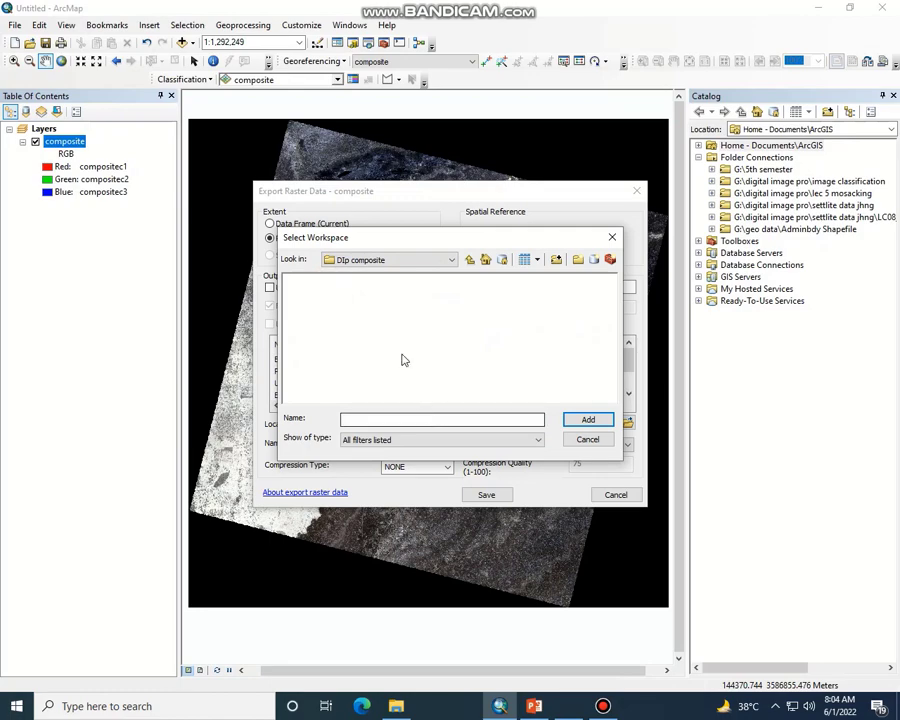
pyautogui.click(469, 259)
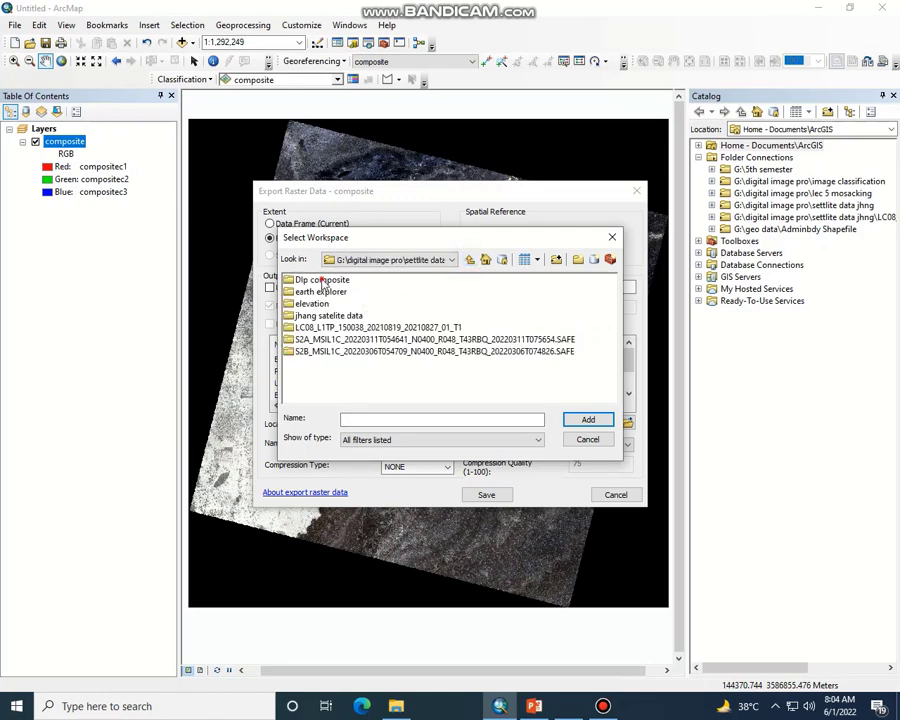
pyautogui.click(323, 281)
pyautogui.click(585, 419)
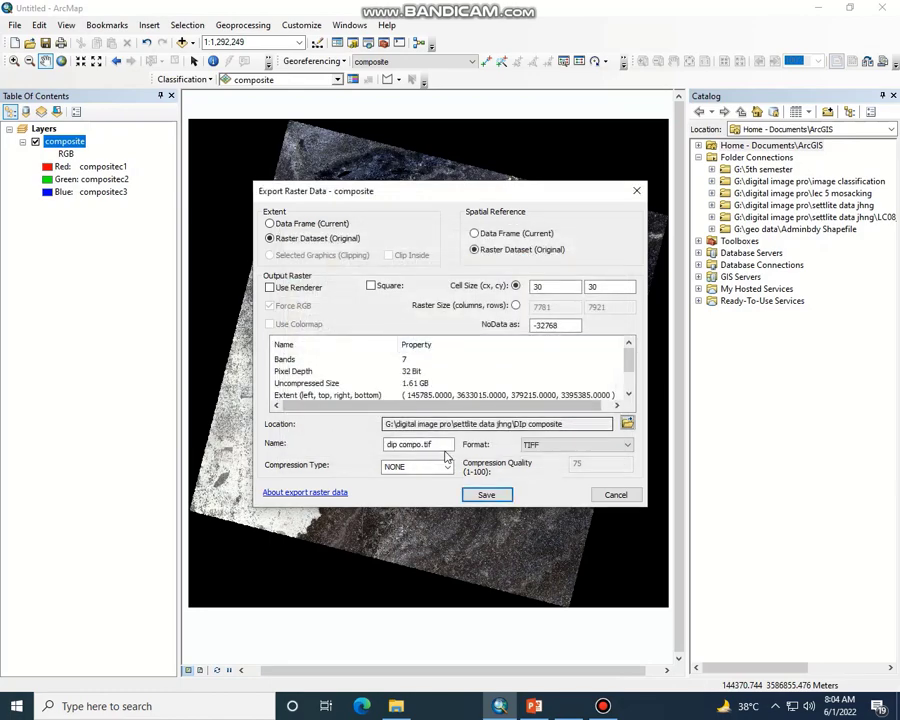
pyautogui.click(494, 496)
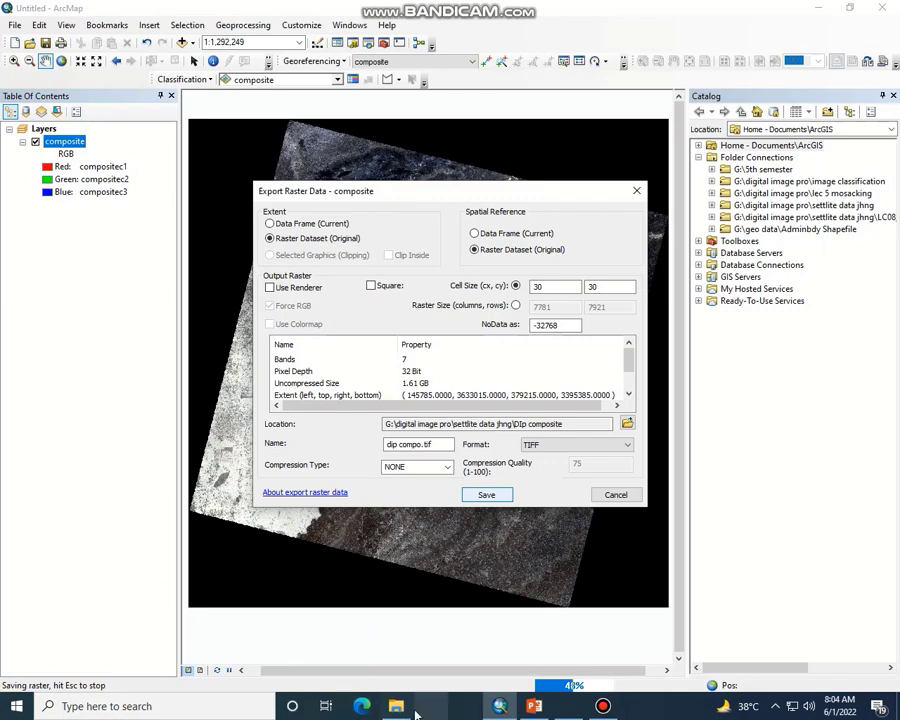
# Switch to Photos to review the Landsat 8 band combinations table in band f.jpg, and return to ArcMap.
pyautogui.moveTo(499, 708)
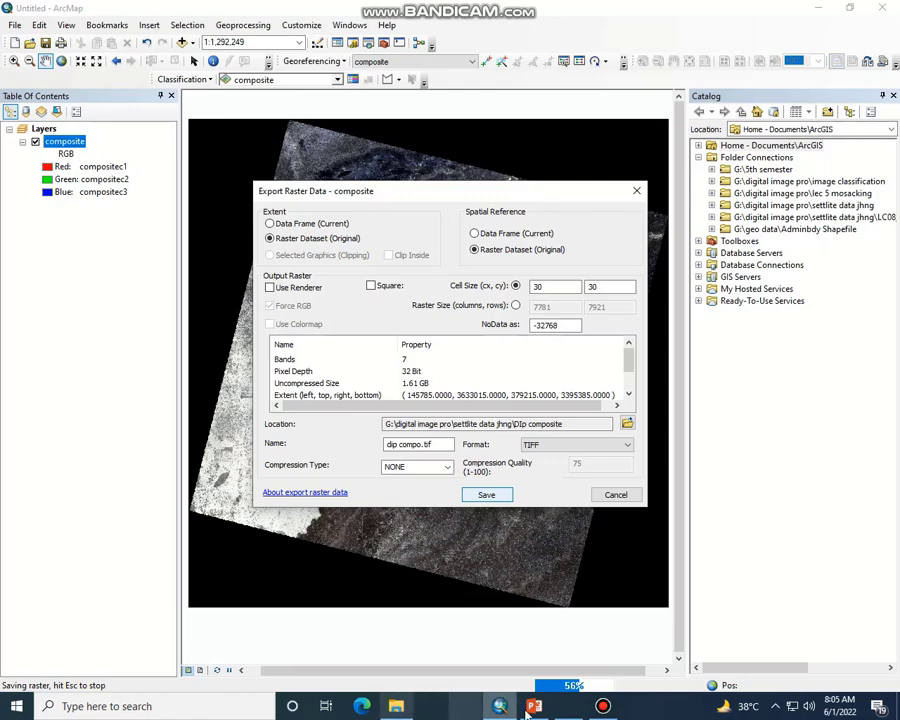
pyautogui.click(565, 715)
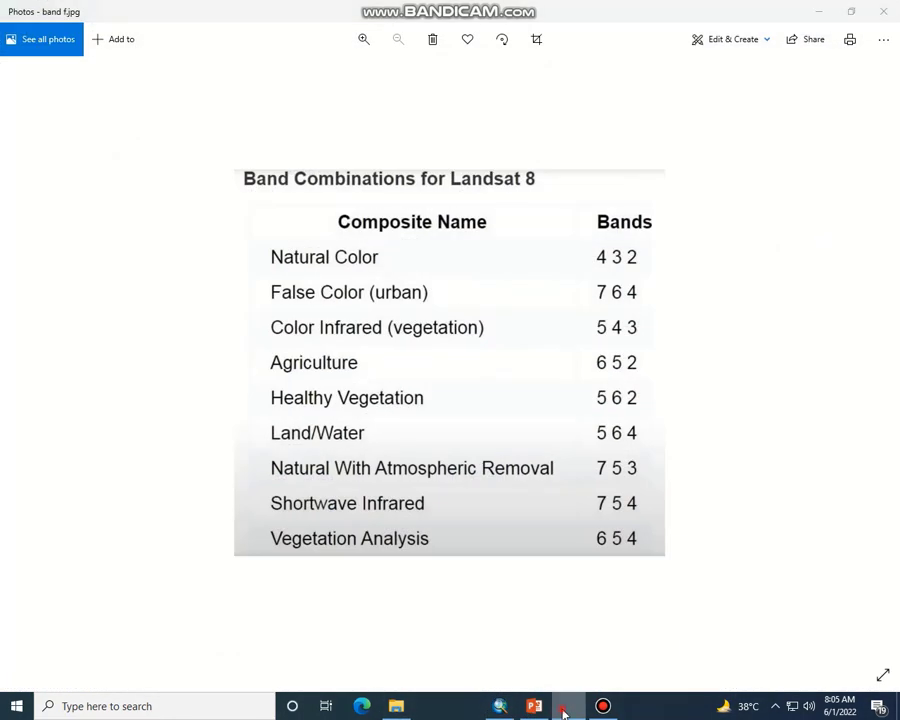
pyautogui.click(503, 708)
pyautogui.moveTo(403, 712)
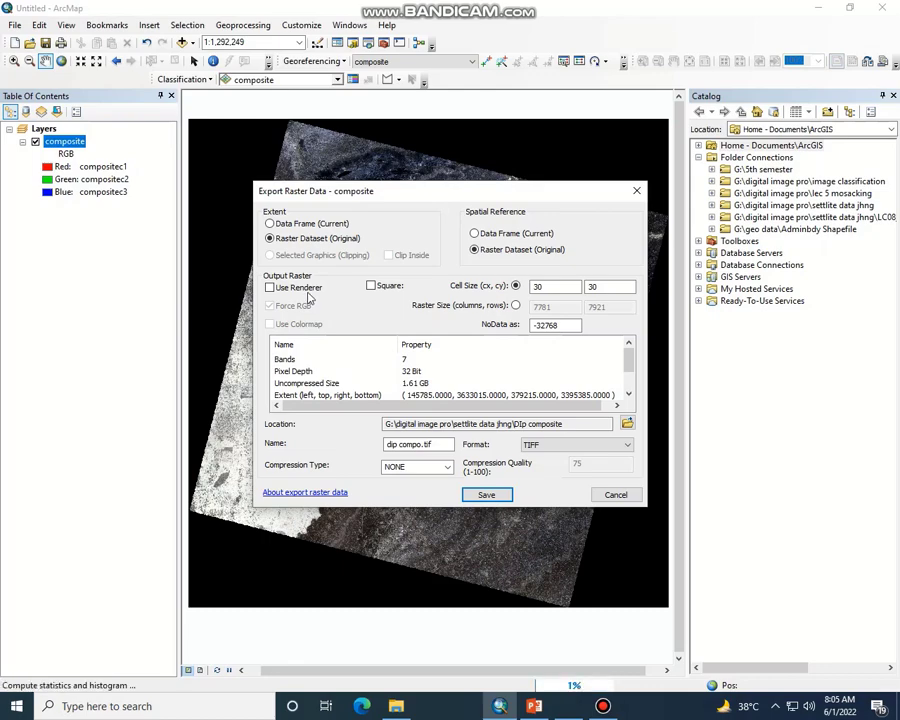
pyautogui.click(396, 706)
pyautogui.click(870, 7)
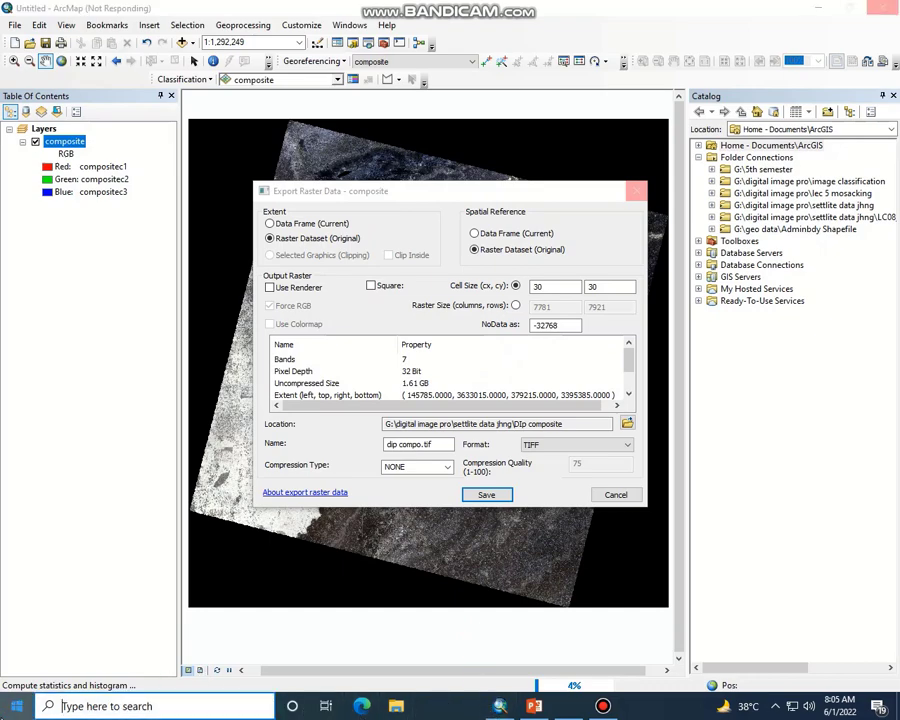
pyautogui.click(17, 706)
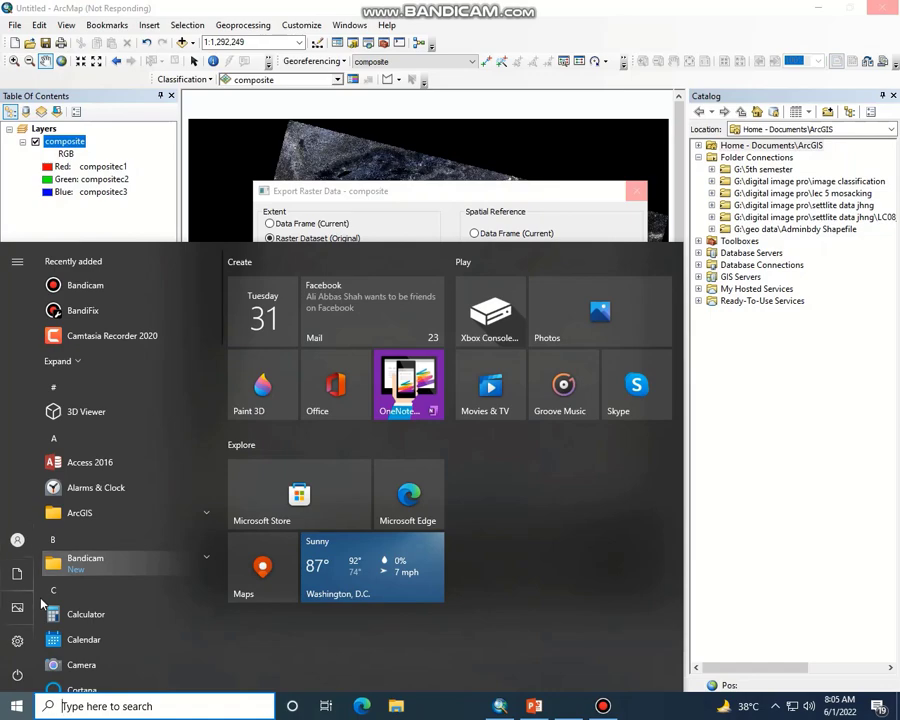
pyautogui.write('crom')
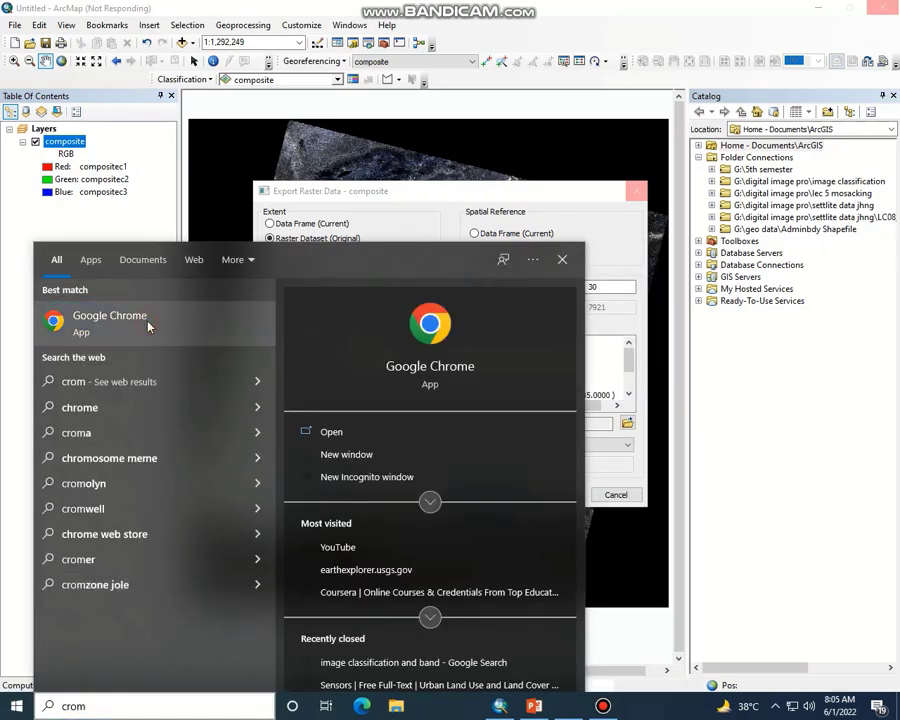
pyautogui.click(110, 318)
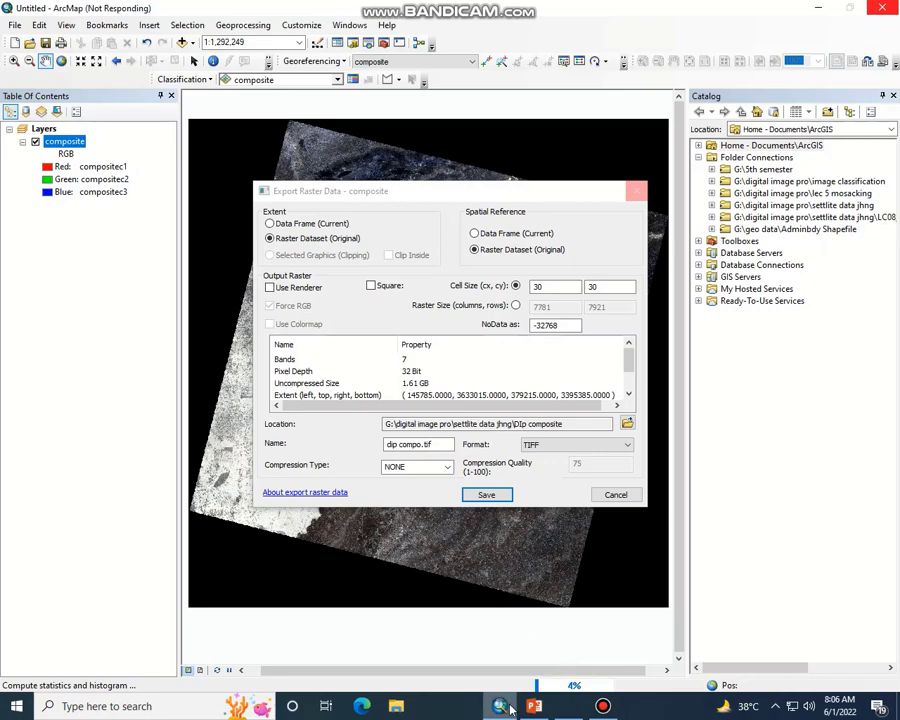
pyautogui.moveTo(509, 709)
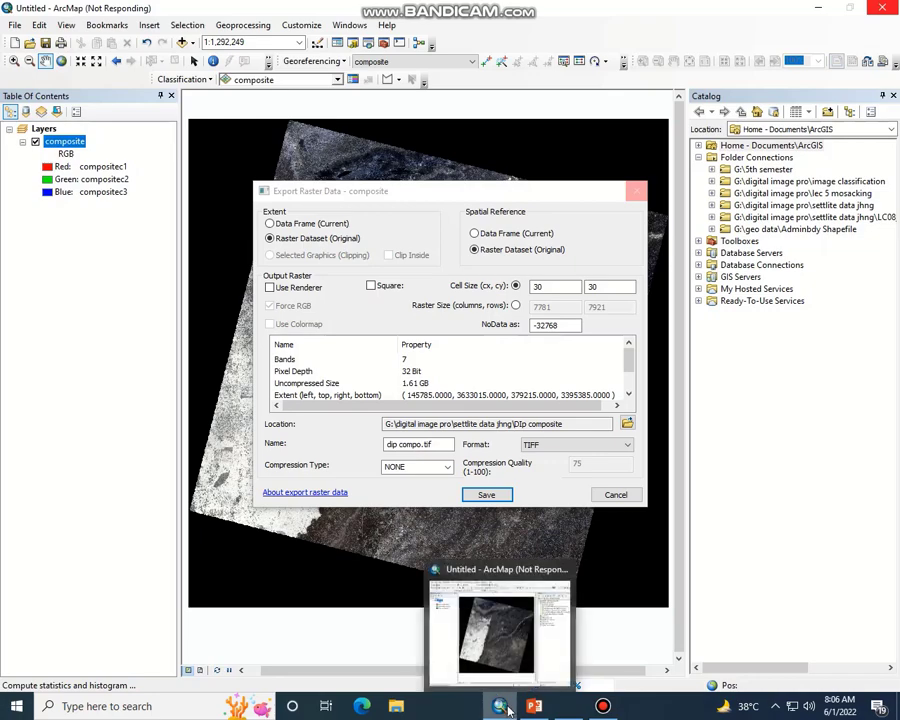
pyautogui.moveTo(600, 706)
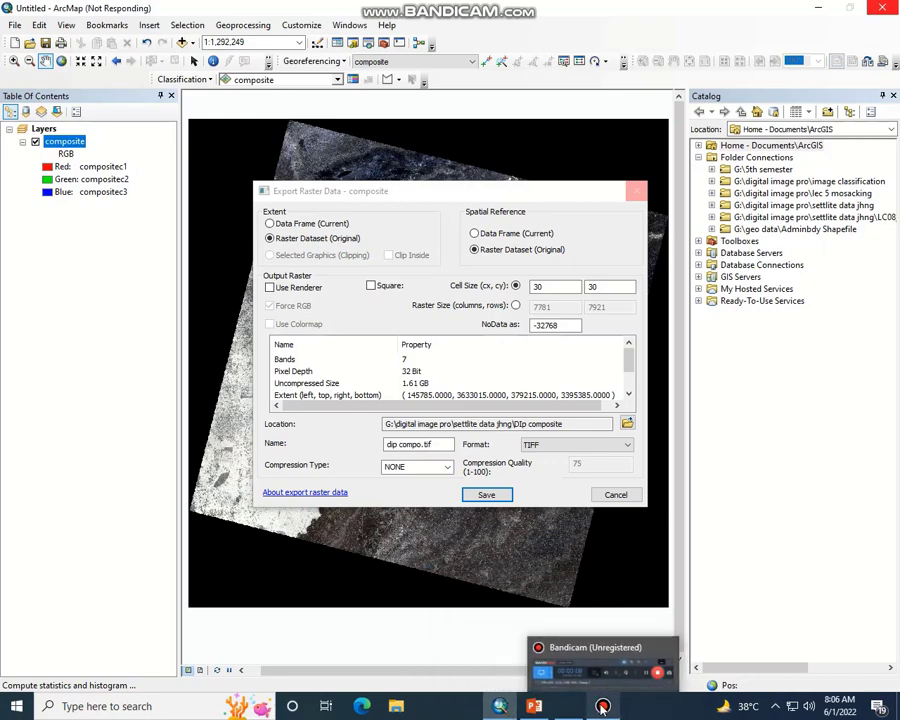
pyautogui.click(602, 706)
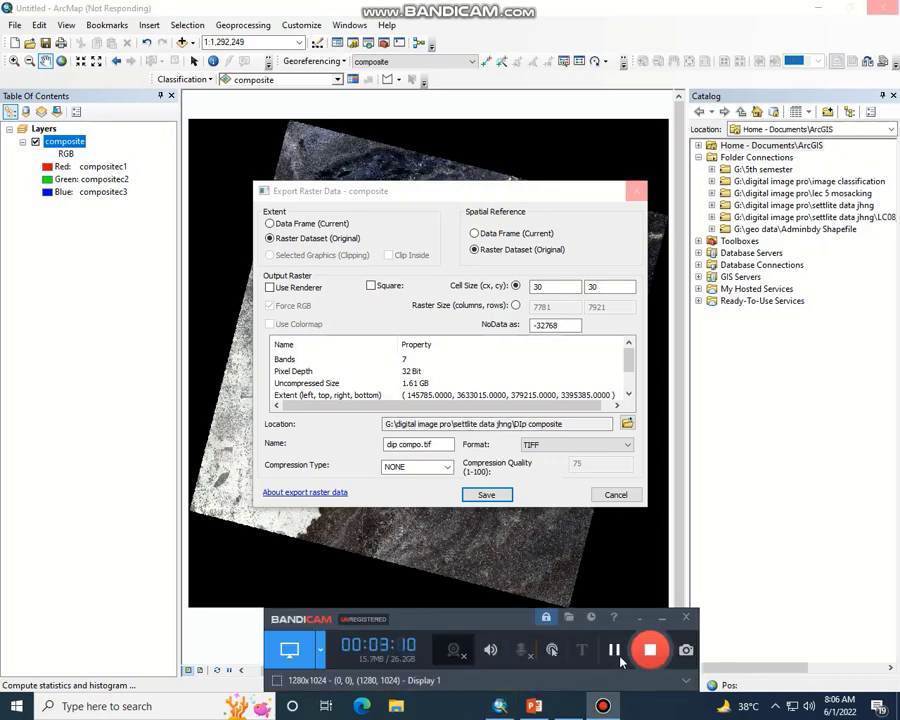
pyautogui.click(615, 651)
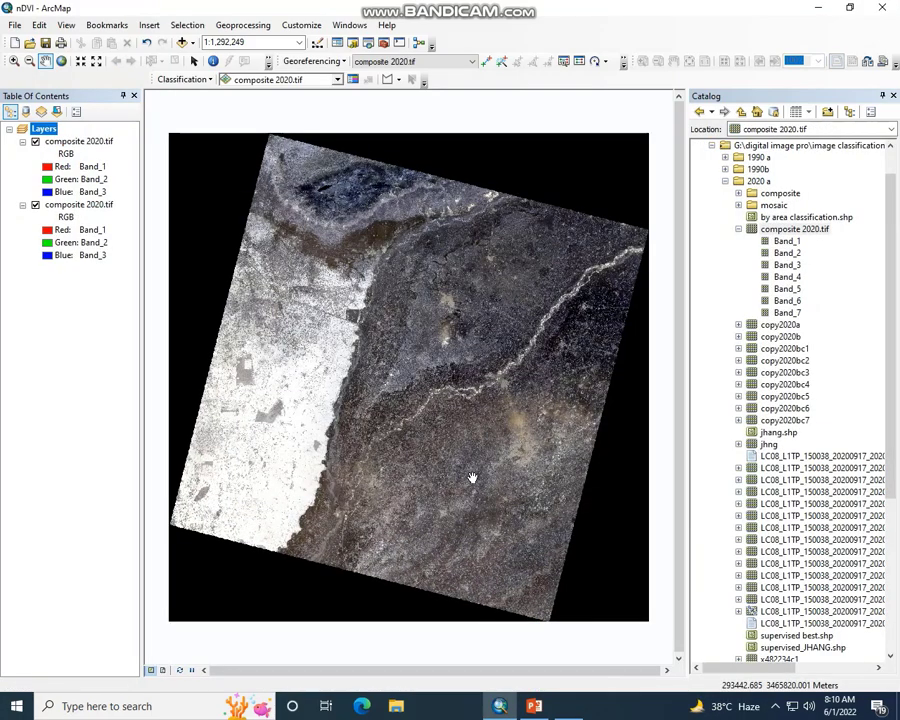
# Remove the second, duplicate composite 2020.tif layer from the table of contents, and switch to PowerPoint's Steps slide.
pyautogui.click(82, 205)
pyautogui.rightClick(82, 205)
pyautogui.click(120, 229)
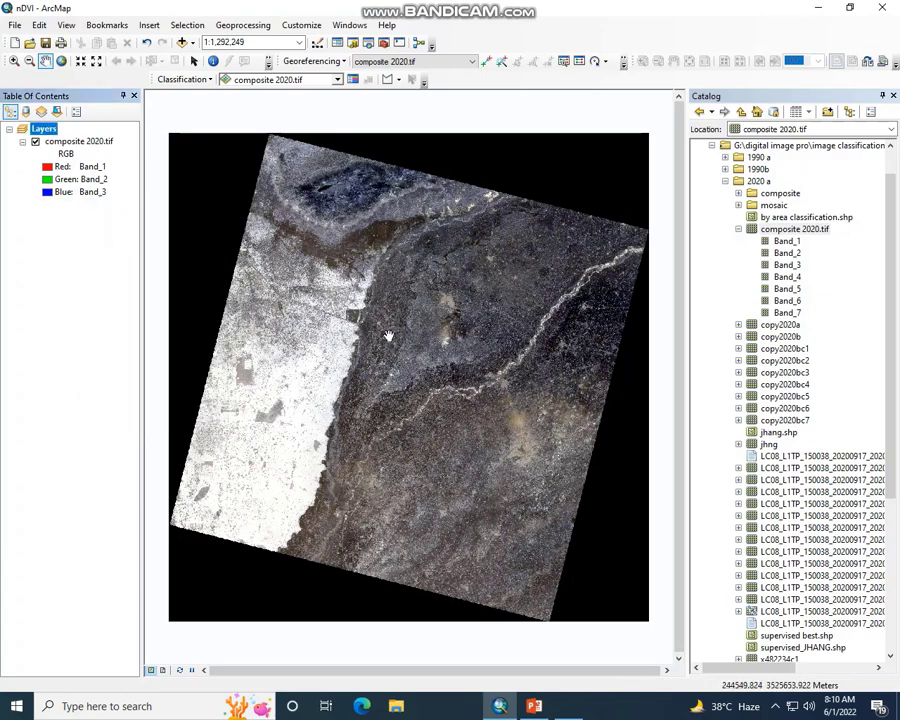
pyautogui.moveTo(389, 336)
pyautogui.mouseDown()
pyautogui.moveTo(388, 325)
pyautogui.moveTo(382, 332)
pyautogui.mouseUp()
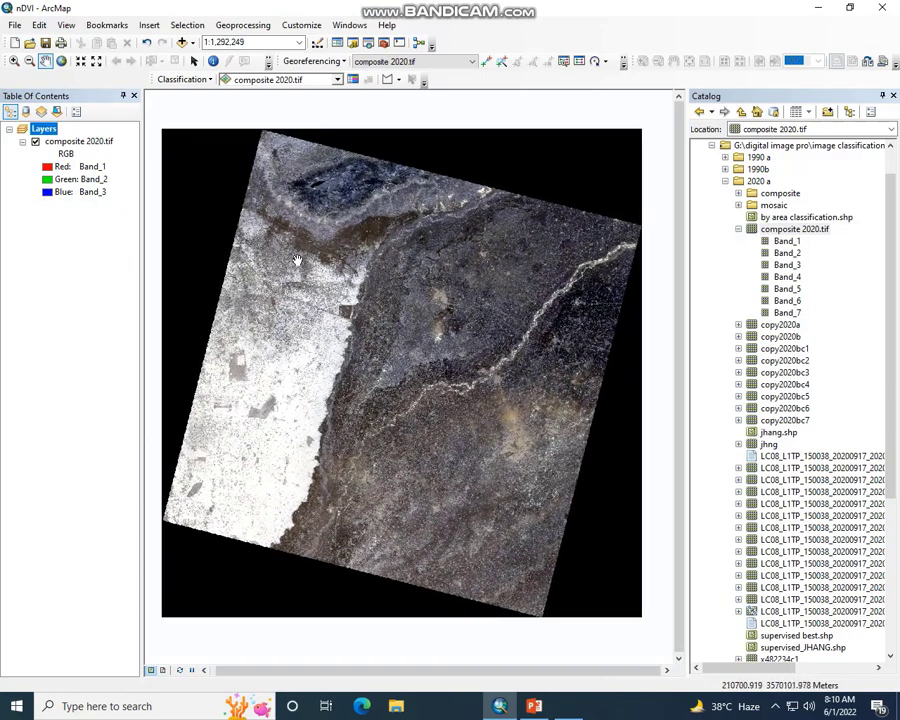
pyautogui.click(534, 706)
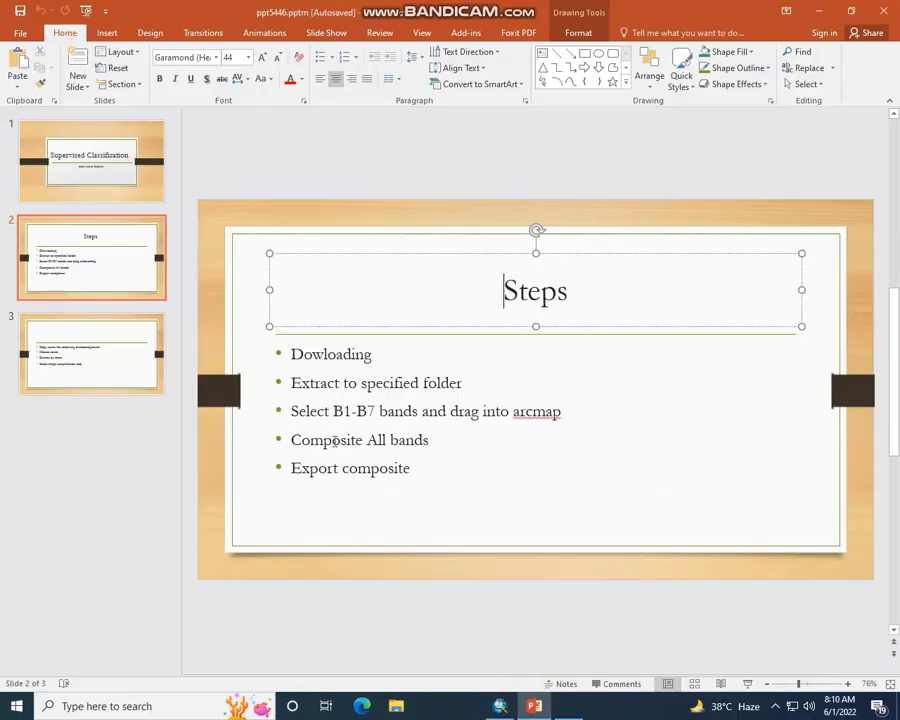
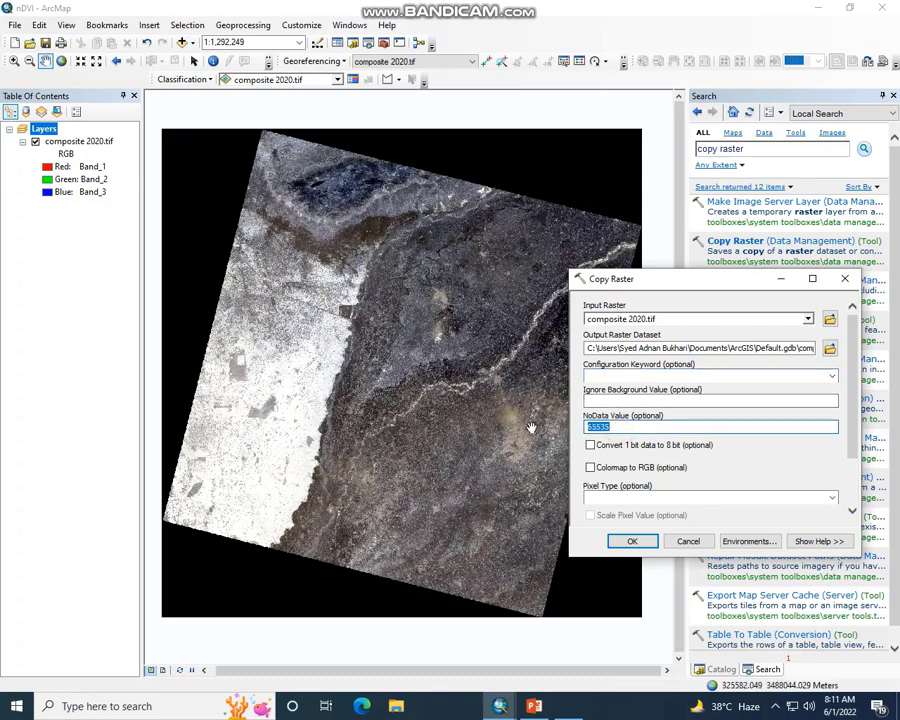
# Set the NoData value to 0 in Copy Raster and run the tool on composite 2020.tif.
pyautogui.write('0')
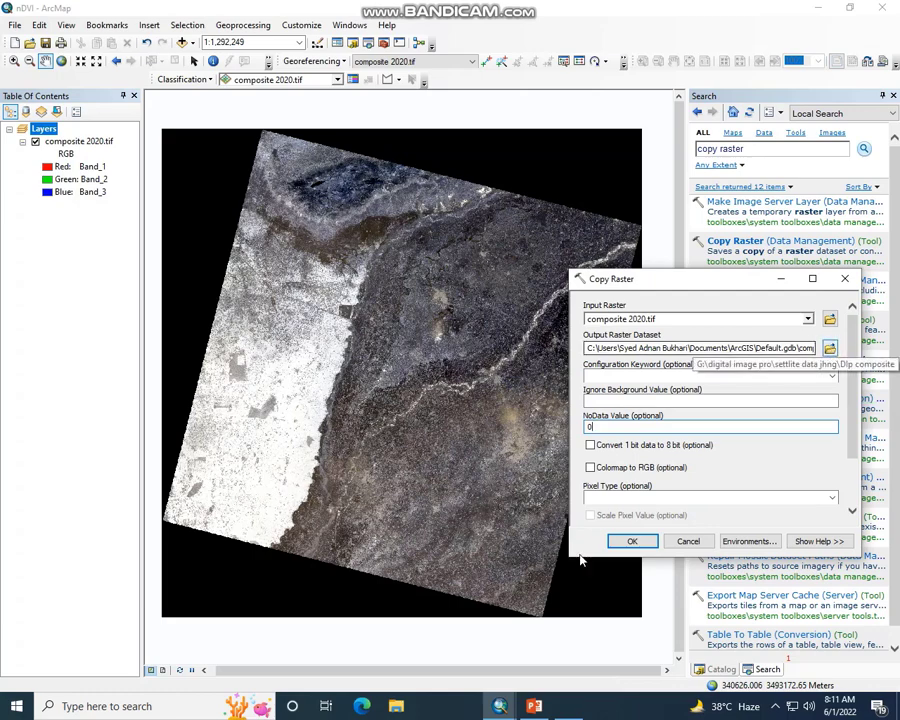
pyautogui.click(638, 541)
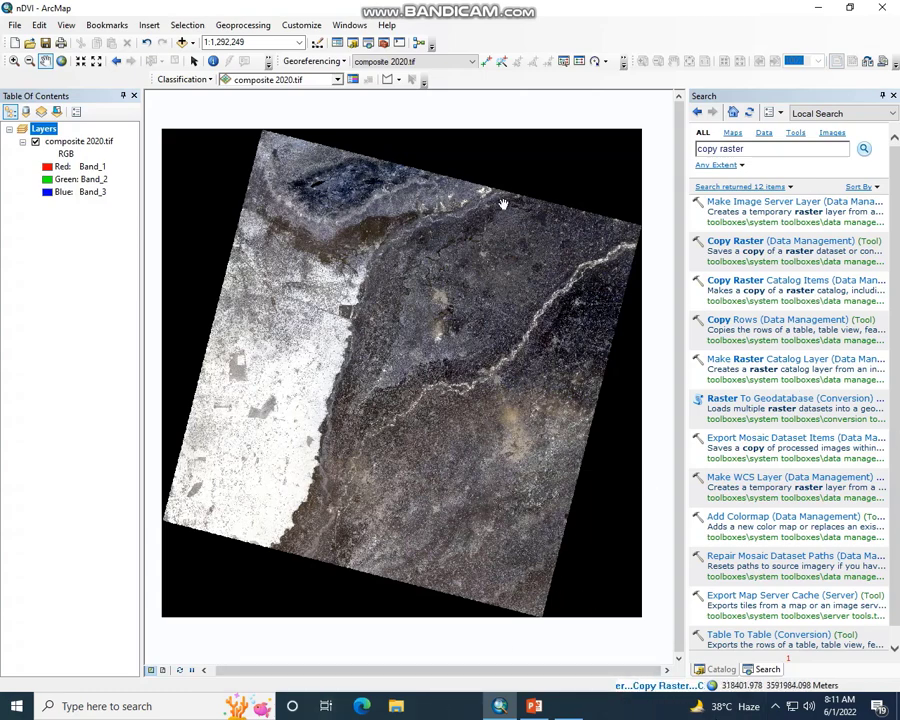
pyautogui.moveTo(450, 336); pyautogui.dragTo(450, 325)
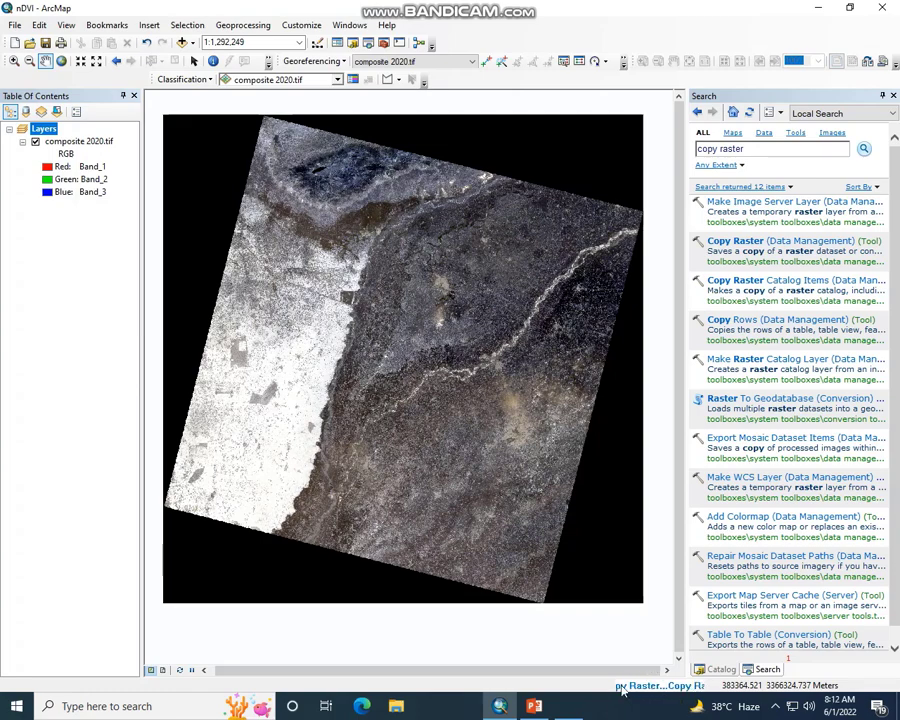
pyautogui.moveTo(577, 710)
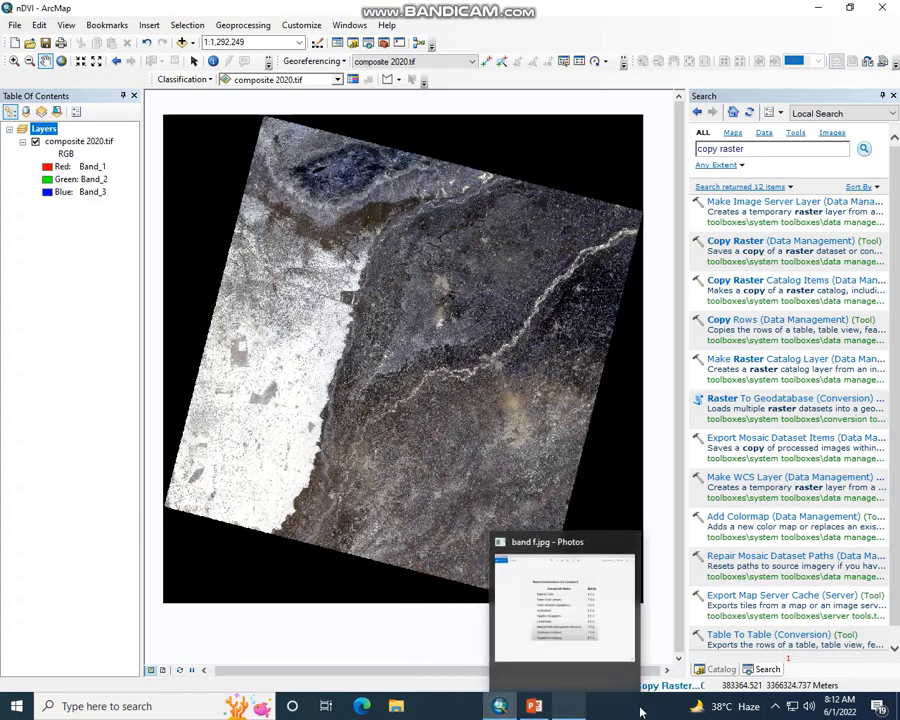
pyautogui.click(774, 707)
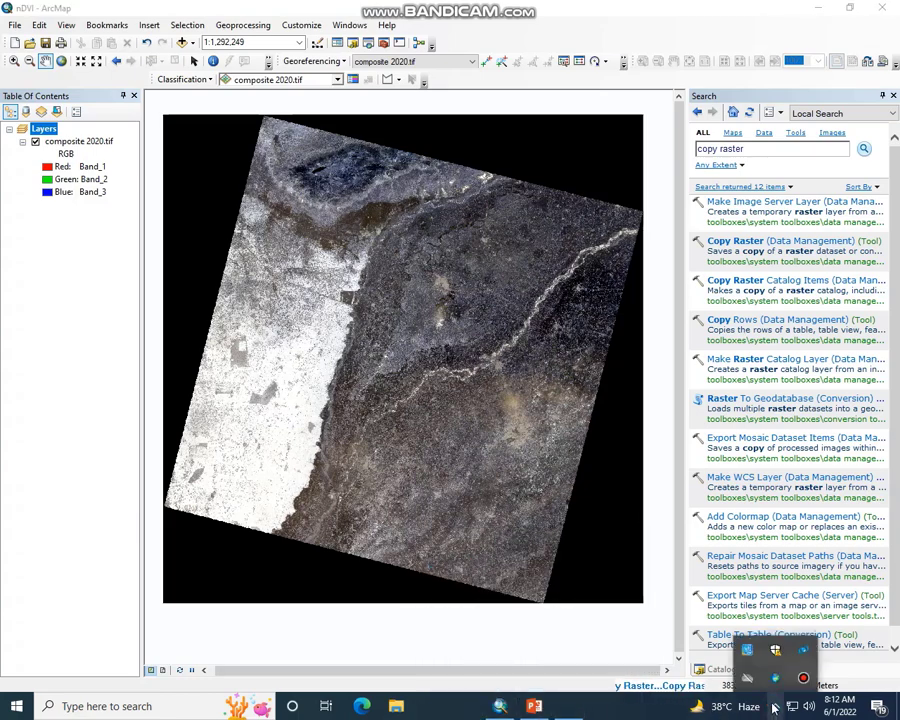
pyautogui.click(803, 678)
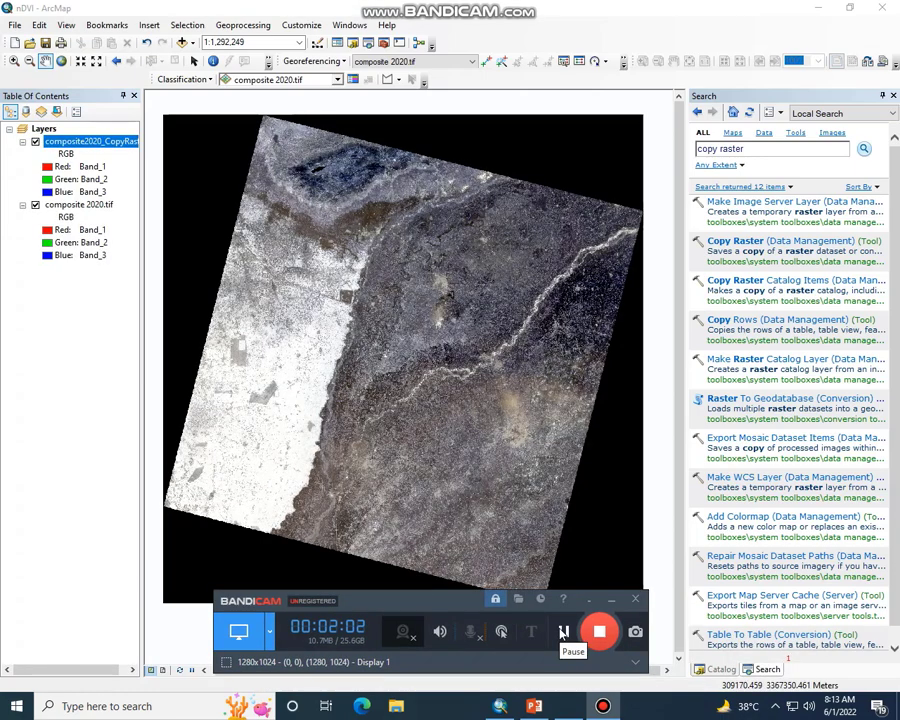
pyautogui.click(611, 599)
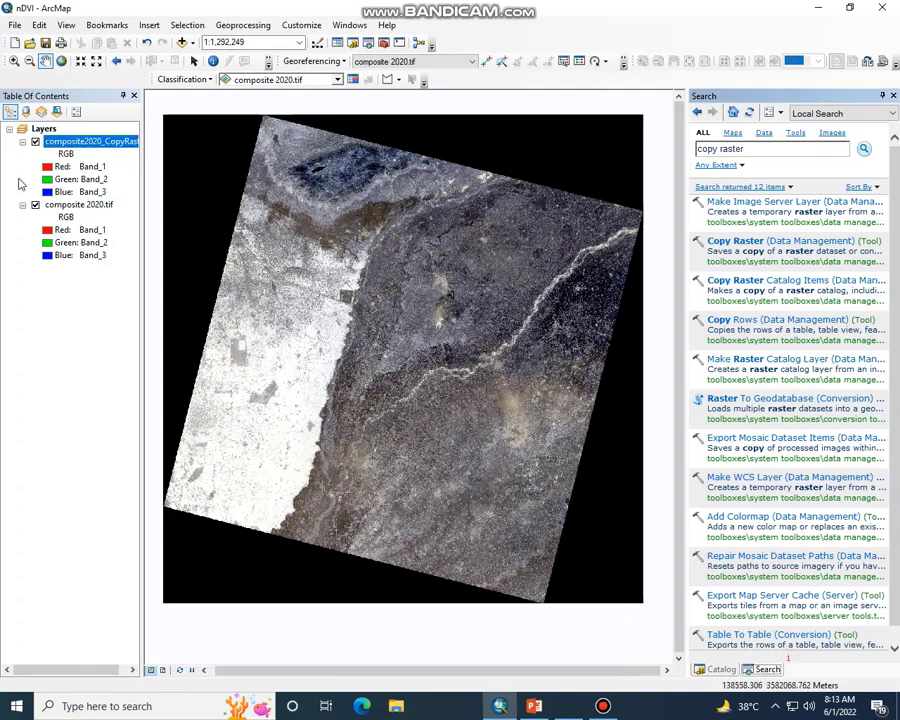
# Hide the original composite 2020.tif layer and remove it from the table of contents, keeping only the Copy Raster output.
pyautogui.click(35, 205)
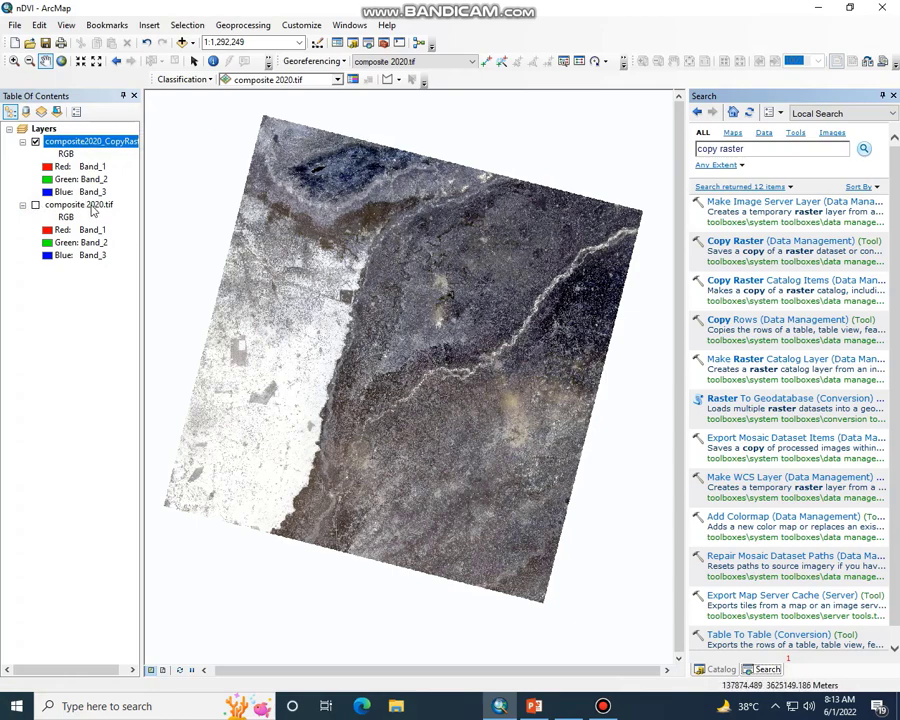
pyautogui.rightClick(58, 206)
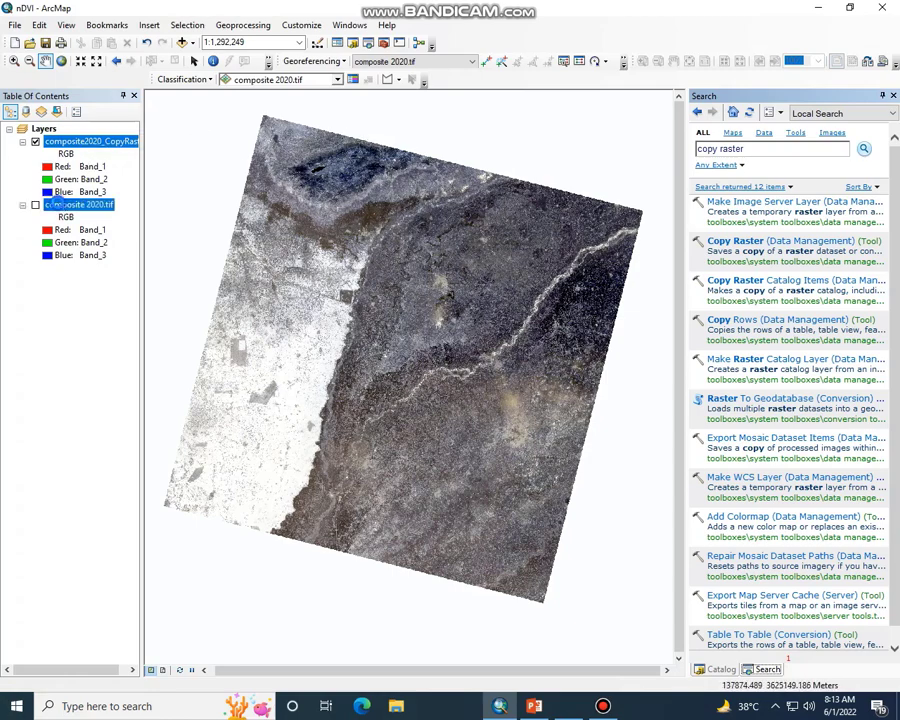
pyautogui.click(96, 228)
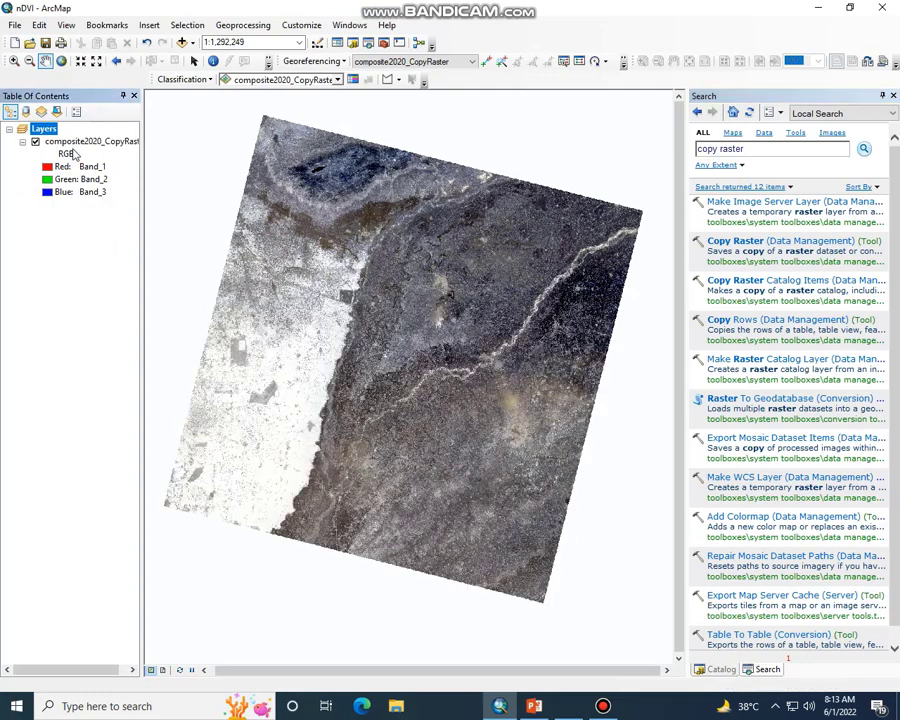
pyautogui.moveTo(272, 236); pyautogui.dragTo(285, 242)
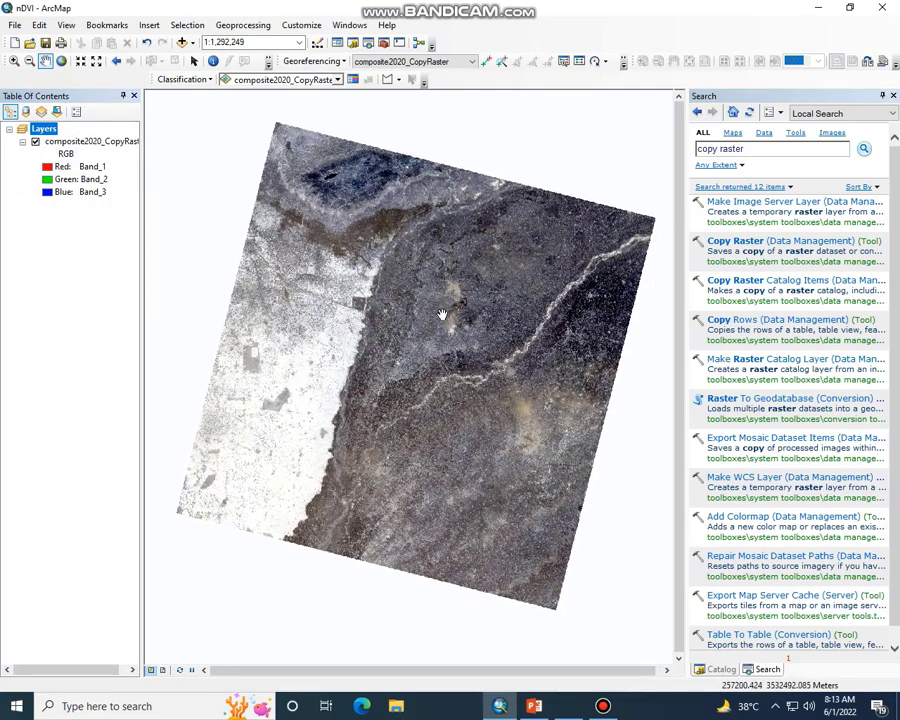
pyautogui.moveTo(389, 341)
pyautogui.mouseDown()
pyautogui.moveTo(406, 344)
pyautogui.moveTo(388, 325)
pyautogui.mouseUp()
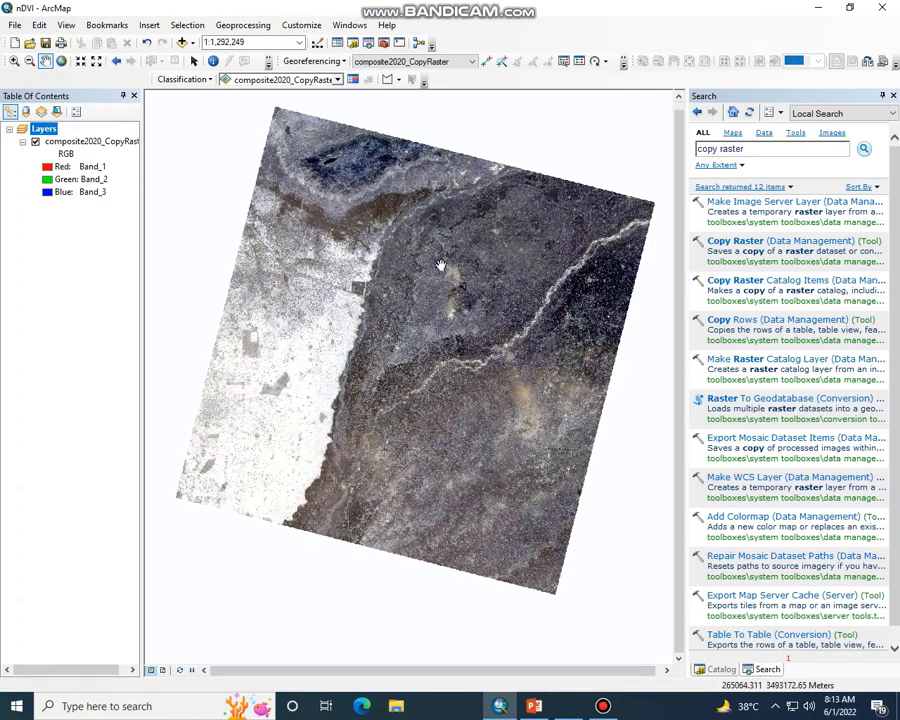
# Consult the band combinations table in Photos, return to ArcMap, and set the composite to Natural Color: red Band_4, green Band_3, blue Band_2.
pyautogui.click(583, 708)
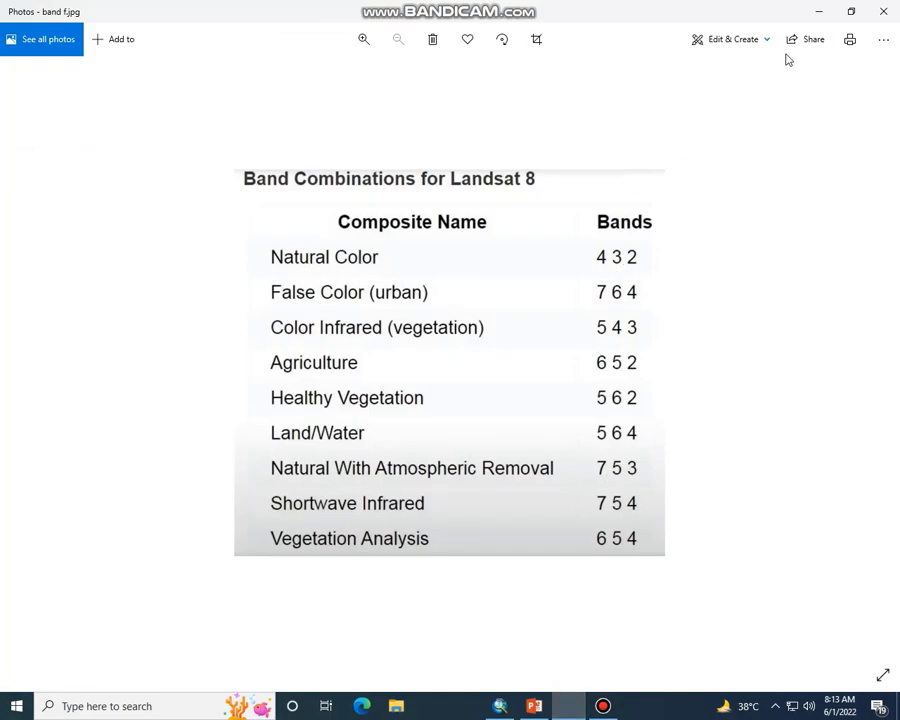
pyautogui.click(808, 13)
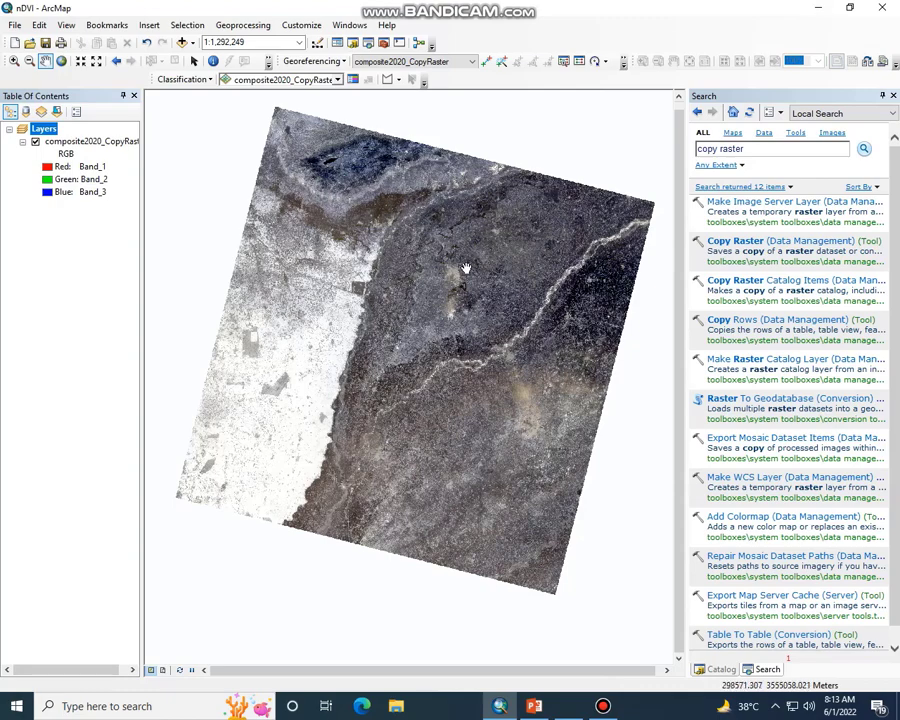
pyautogui.click(72, 167)
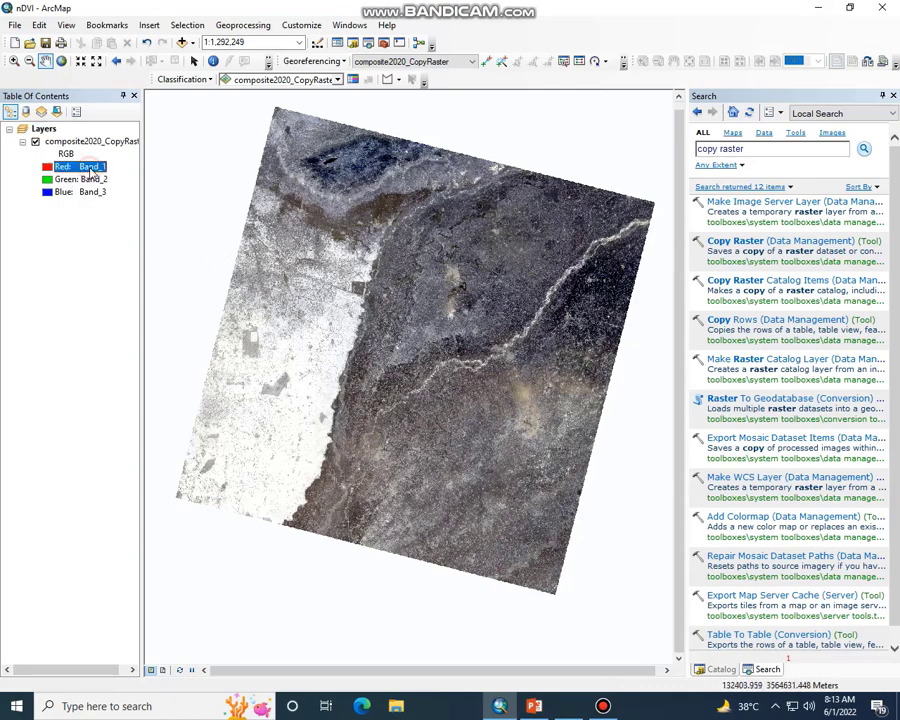
pyautogui.click(52, 167)
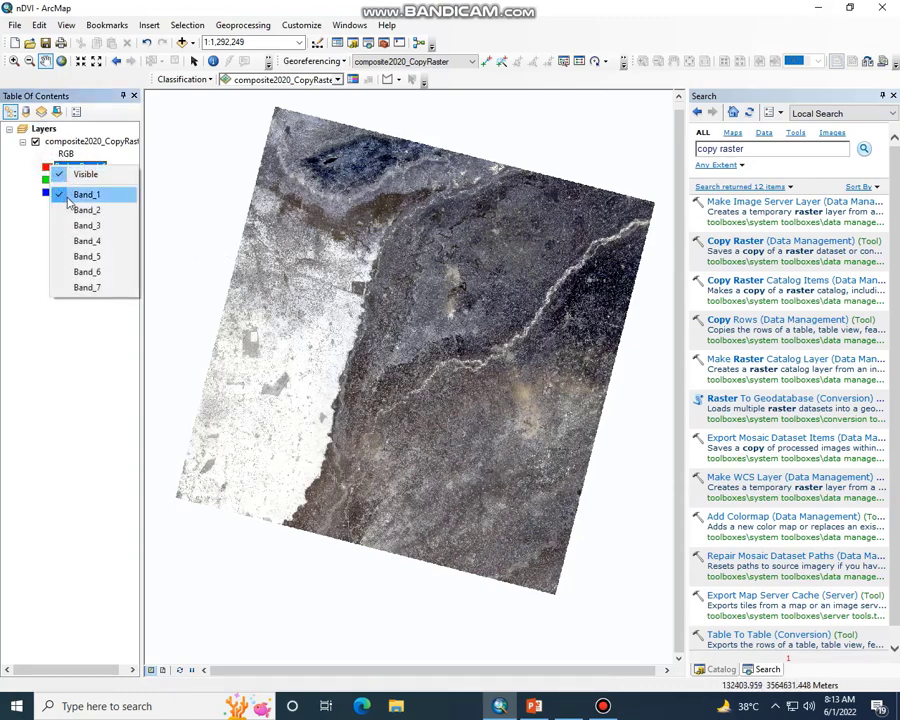
pyautogui.click(90, 242)
pyautogui.click(66, 179)
pyautogui.click(62, 179)
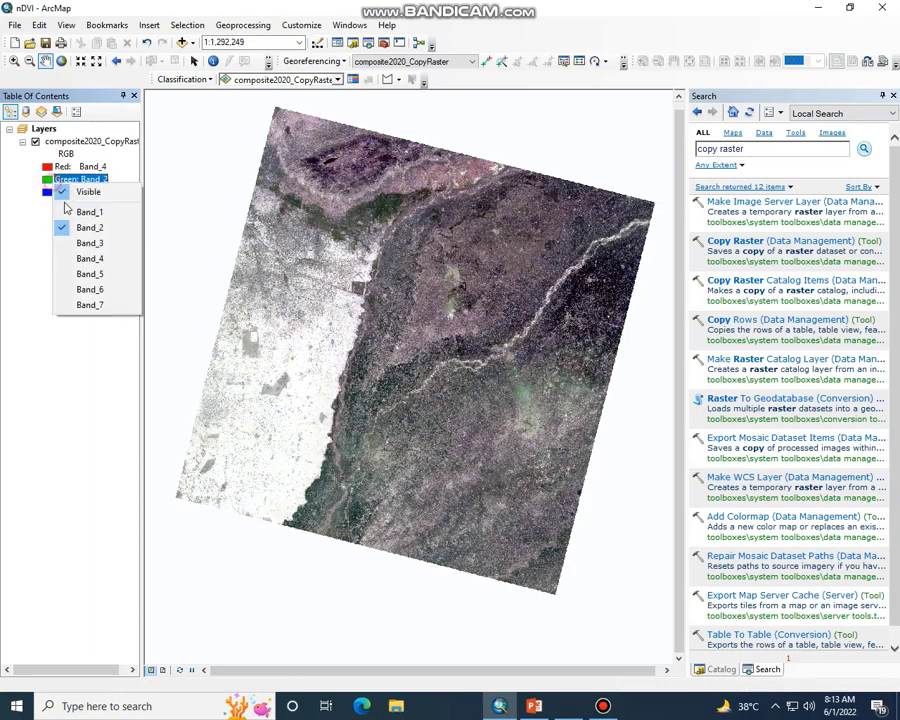
pyautogui.click(90, 243)
pyautogui.click(66, 191)
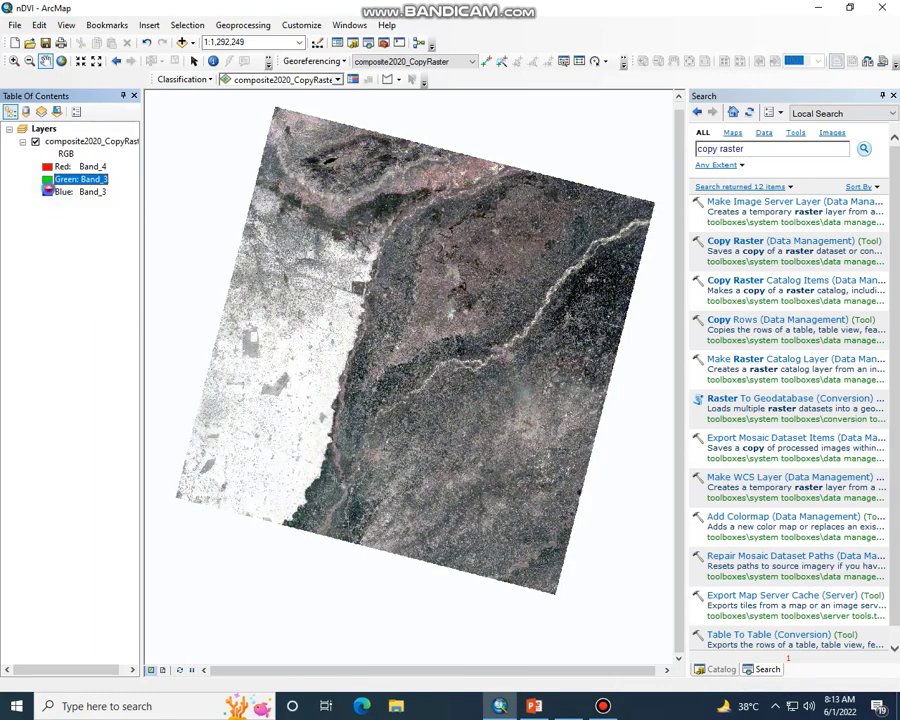
pyautogui.click(66, 191)
pyautogui.click(88, 233)
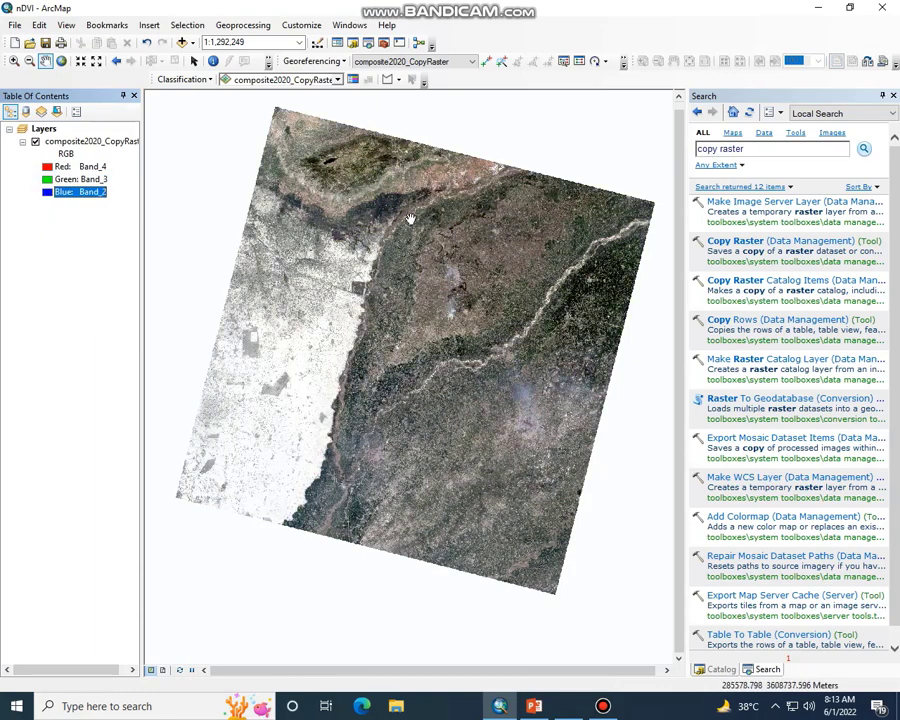
# Examine the natural color composite's fields, settlements and river up close, return to the full extent, and switch to the band combinations table in Photos.
pyautogui.click(14, 61)
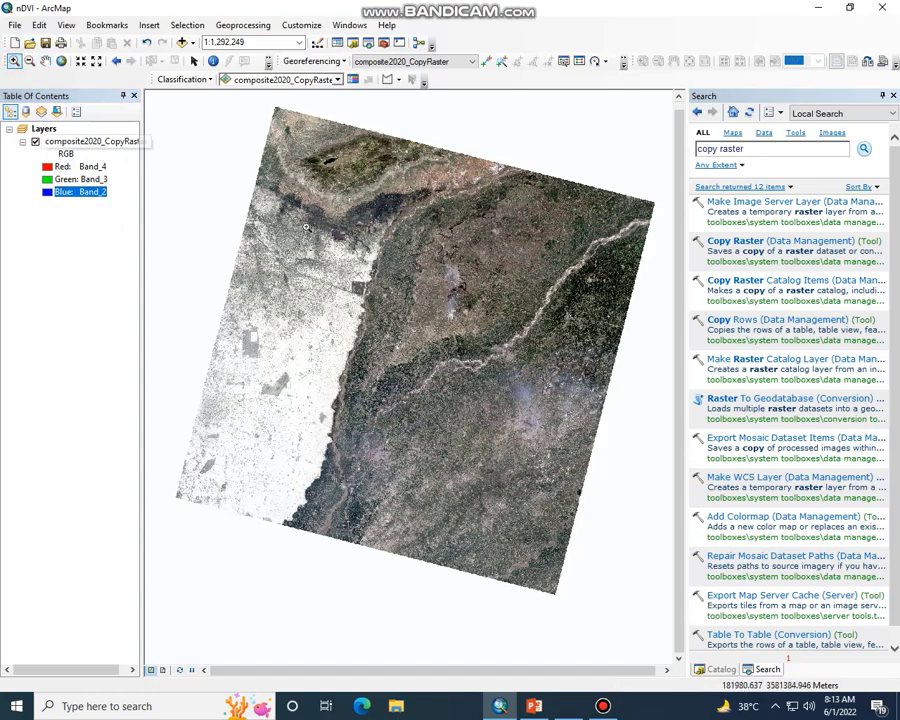
pyautogui.moveTo(298, 228); pyautogui.dragTo(497, 391)
pyautogui.moveTo(368, 331); pyautogui.dragTo(556, 418)
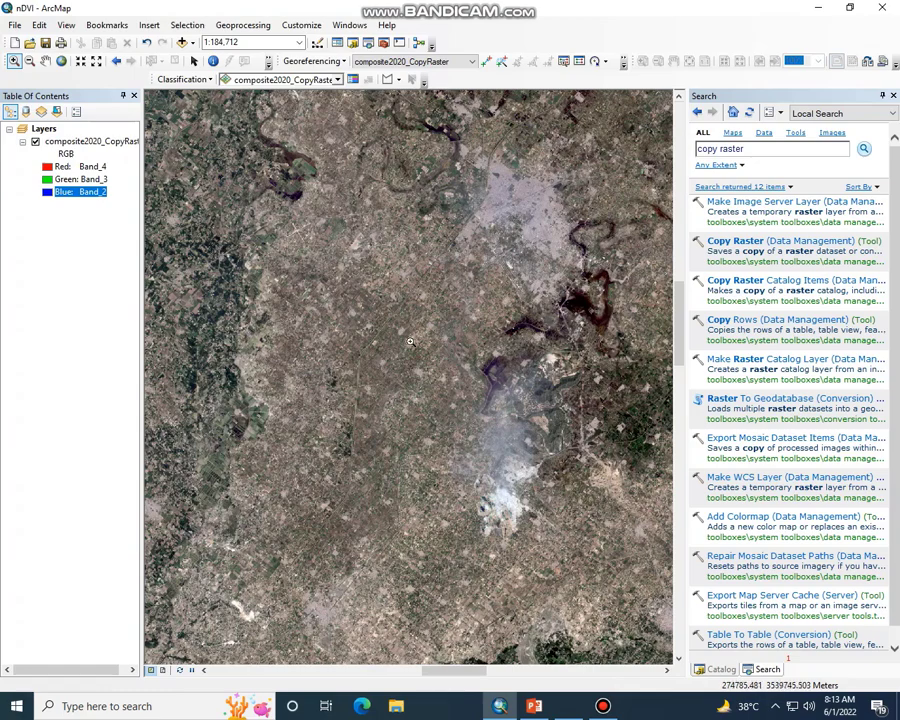
pyautogui.moveTo(196, 227); pyautogui.dragTo(403, 386)
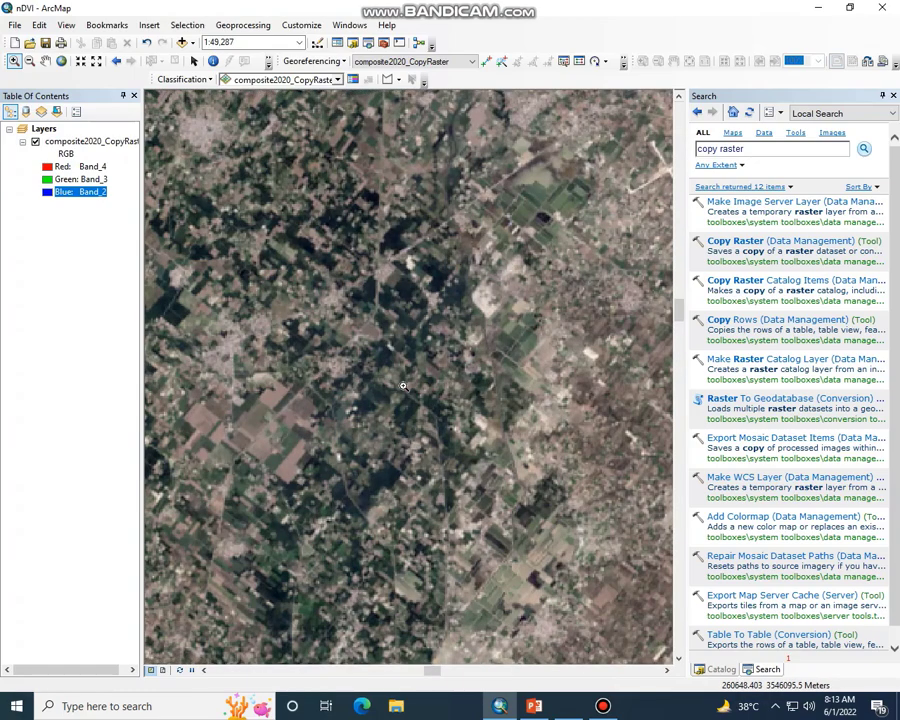
pyautogui.rightClick(424, 340)
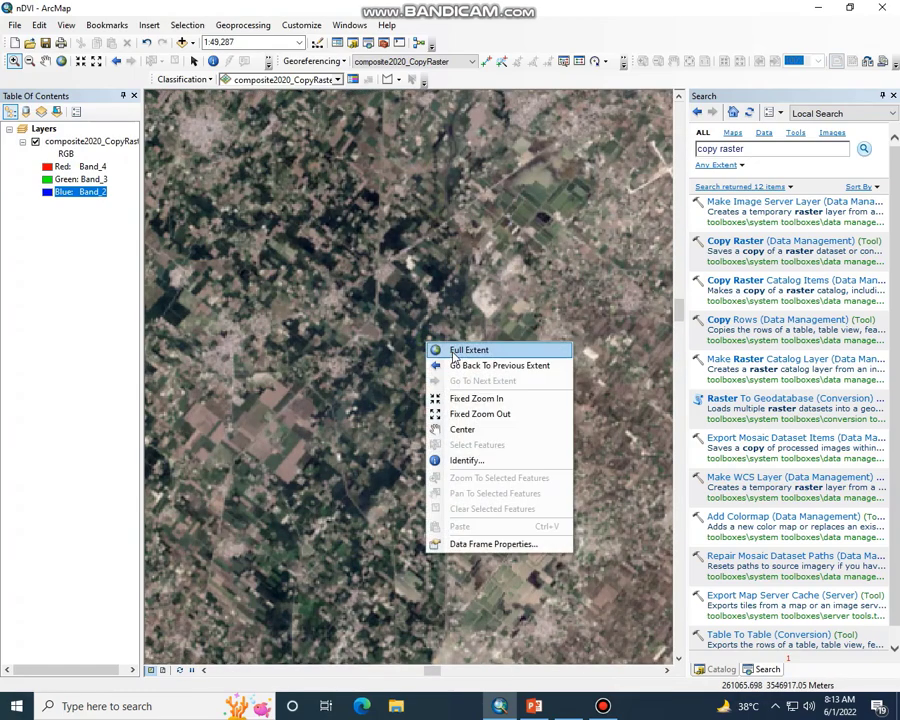
pyautogui.click(464, 348)
pyautogui.moveTo(458, 338); pyautogui.dragTo(533, 420)
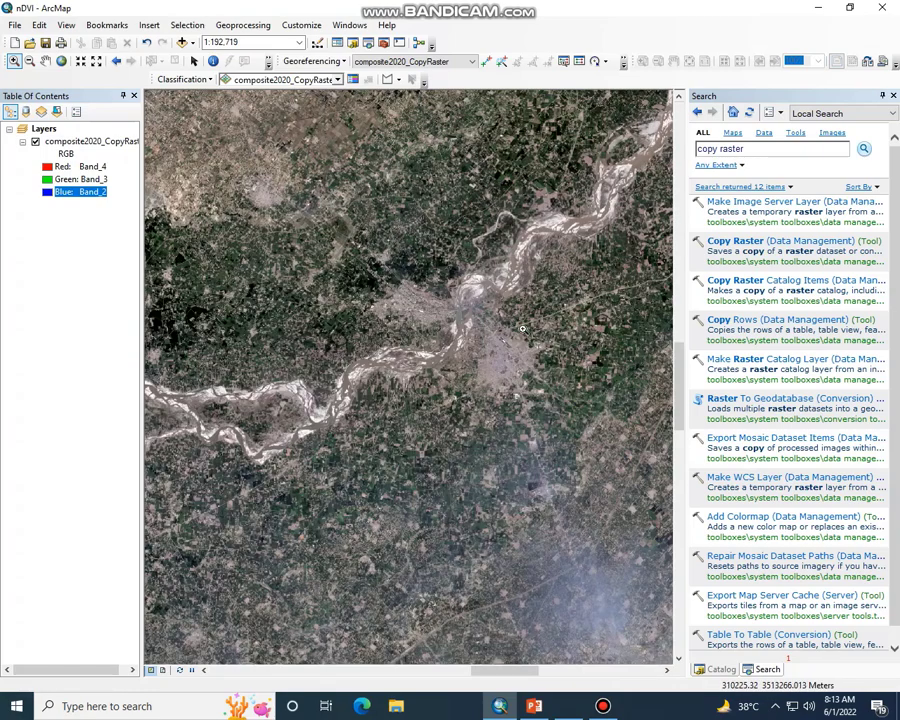
pyautogui.rightClick(336, 225)
pyautogui.click(382, 233)
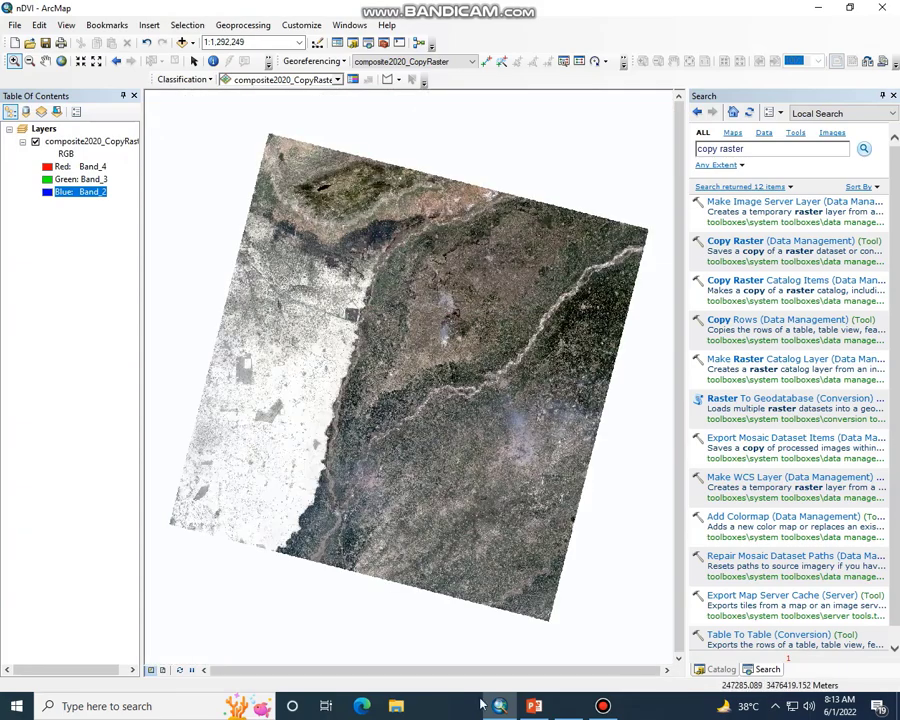
pyautogui.click(572, 707)
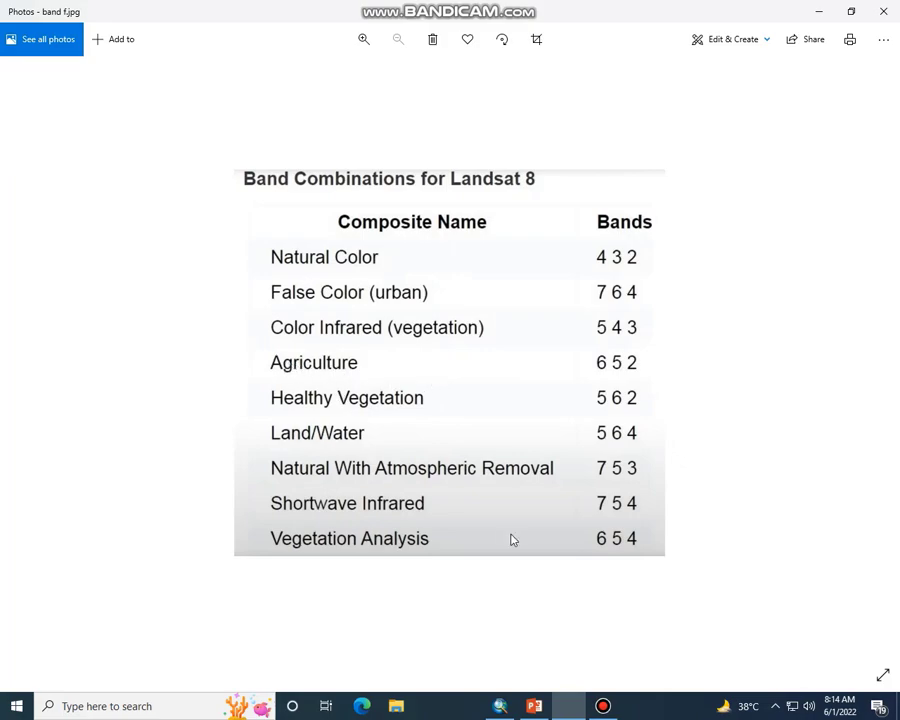
# Switch to ArcMap and show the composite2020_CopyRaster layer in the Agriculture combination with red Band_6, green Band_5 and blue Band_2.
pyautogui.click(563, 714)
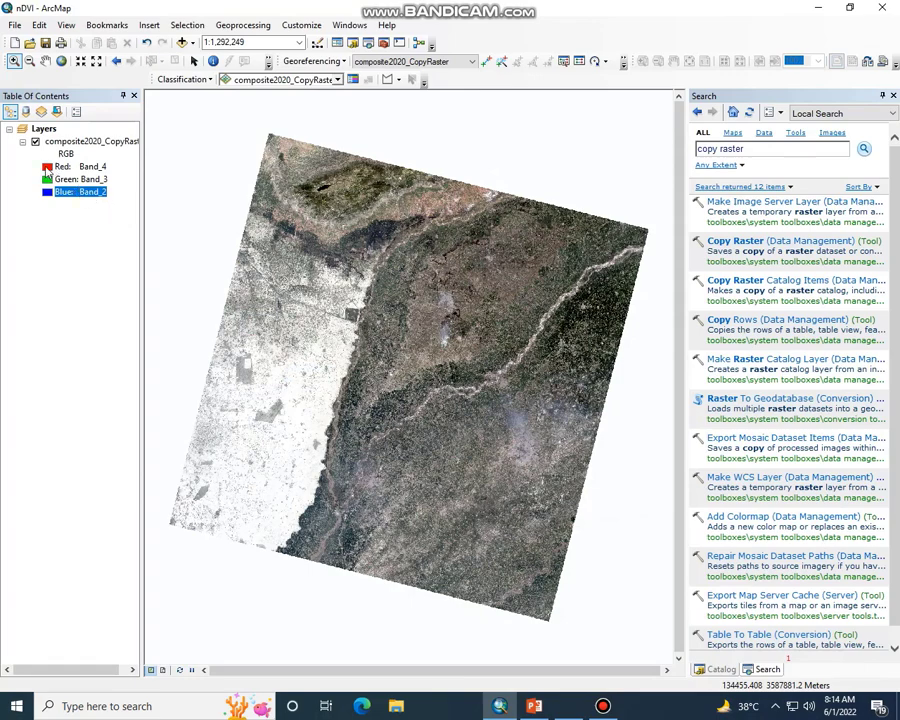
pyautogui.click(52, 168)
pyautogui.click(90, 256)
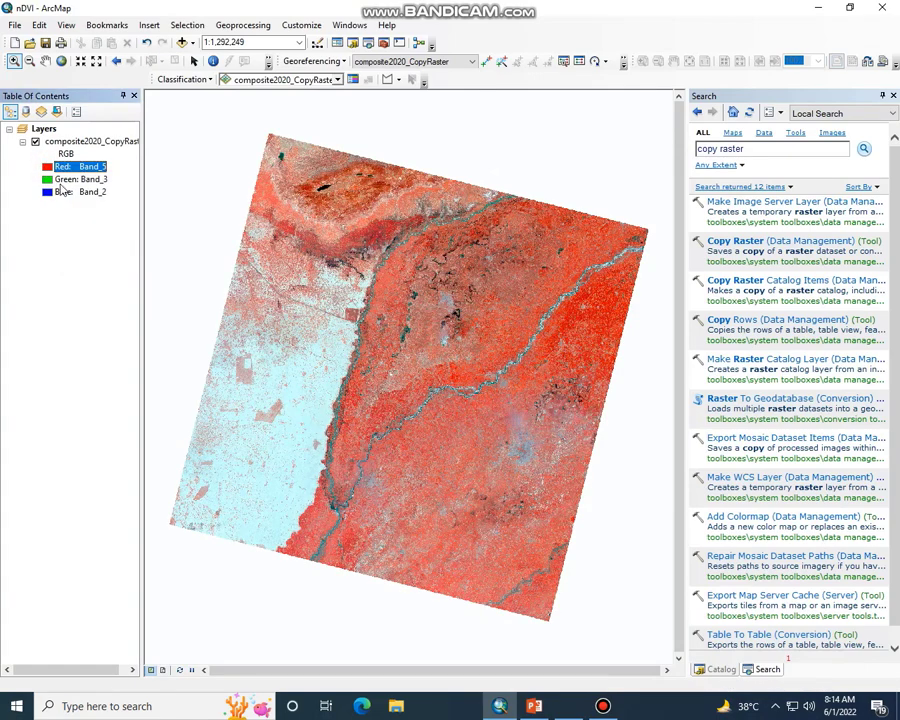
pyautogui.click(62, 167)
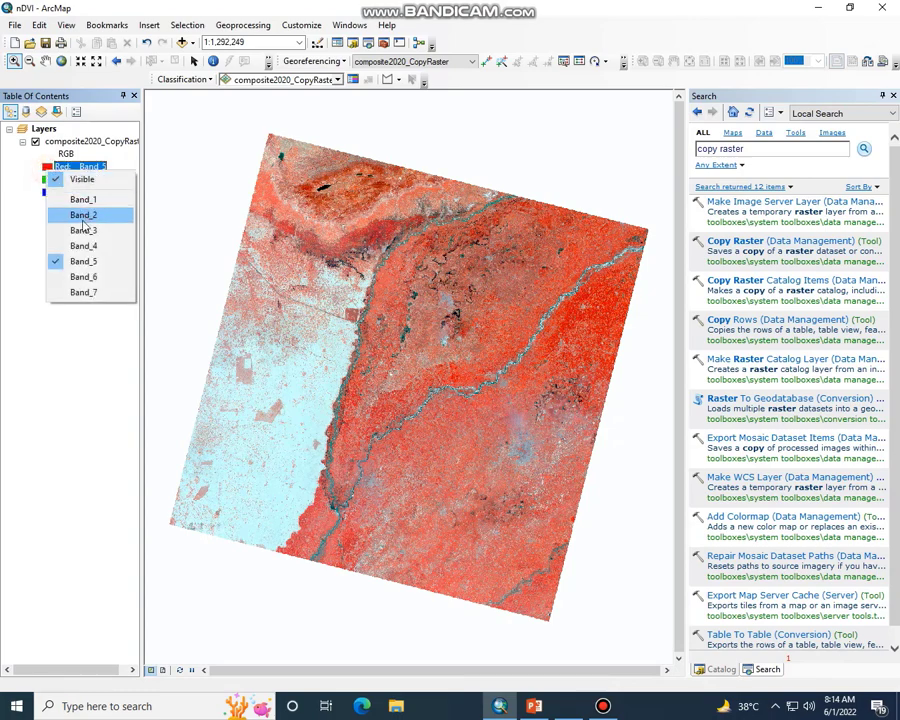
pyautogui.click(93, 278)
pyautogui.click(62, 180)
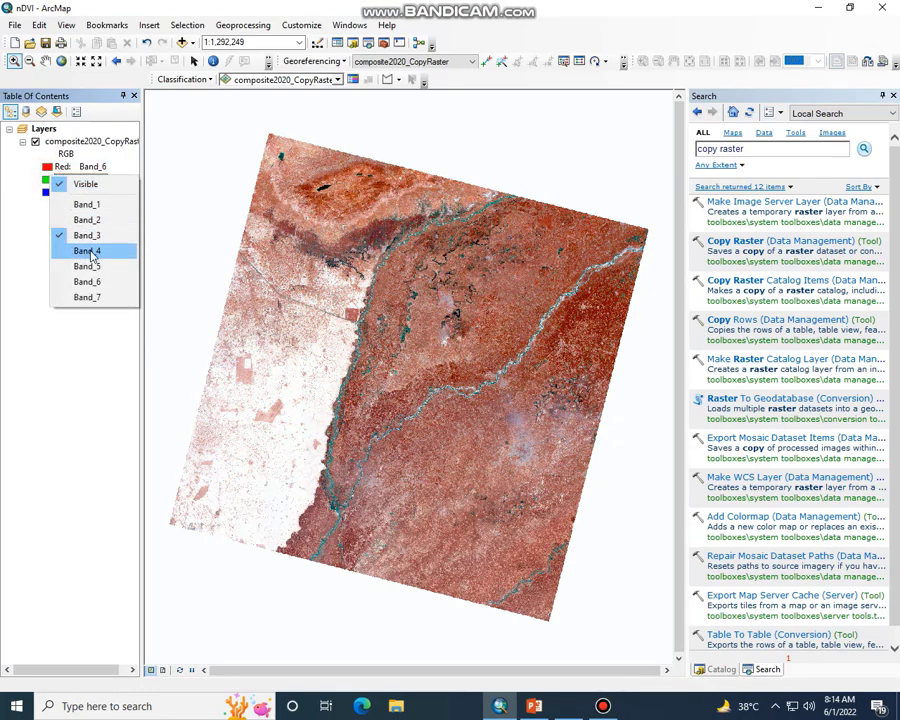
pyautogui.click(90, 266)
pyautogui.click(45, 191)
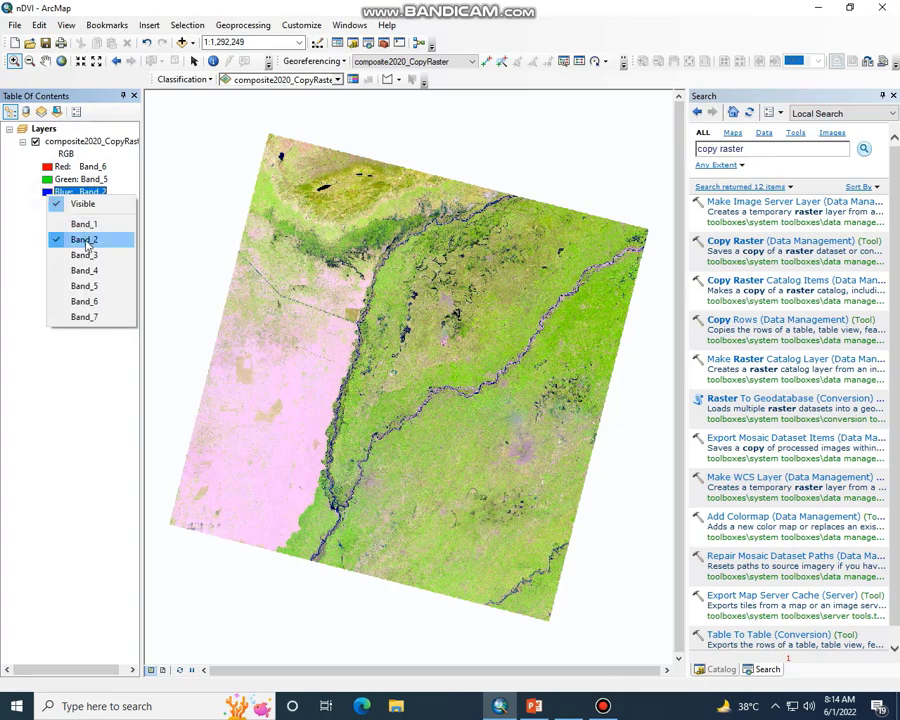
pyautogui.click(86, 241)
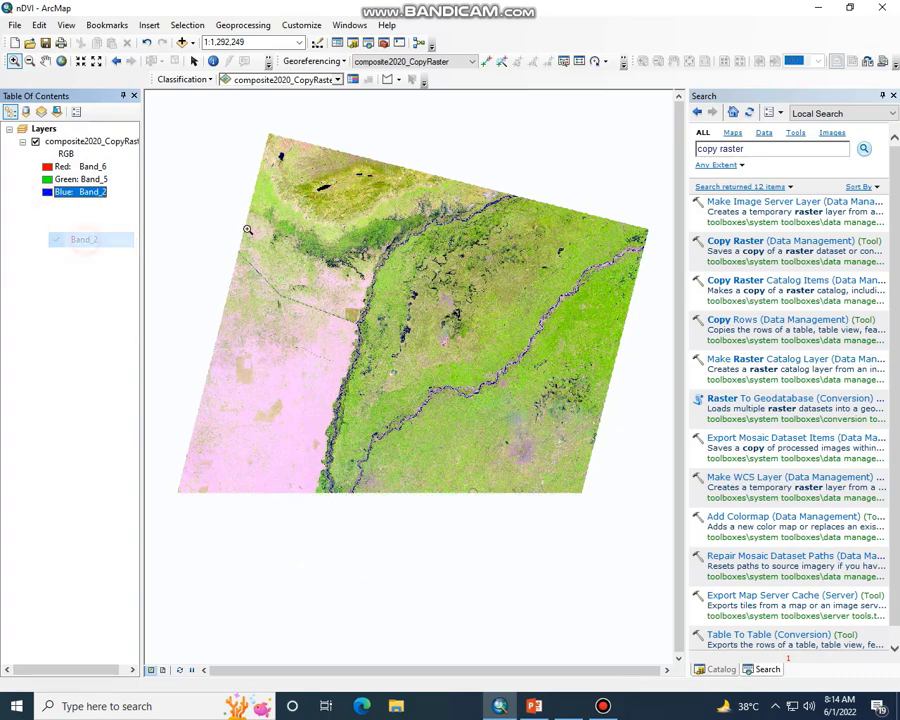
# Examine the river channels, the desert area and the city up close in the Agriculture composite, returning to full extent between them.
pyautogui.click(15, 61)
pyautogui.moveTo(264, 245); pyautogui.dragTo(353, 367)
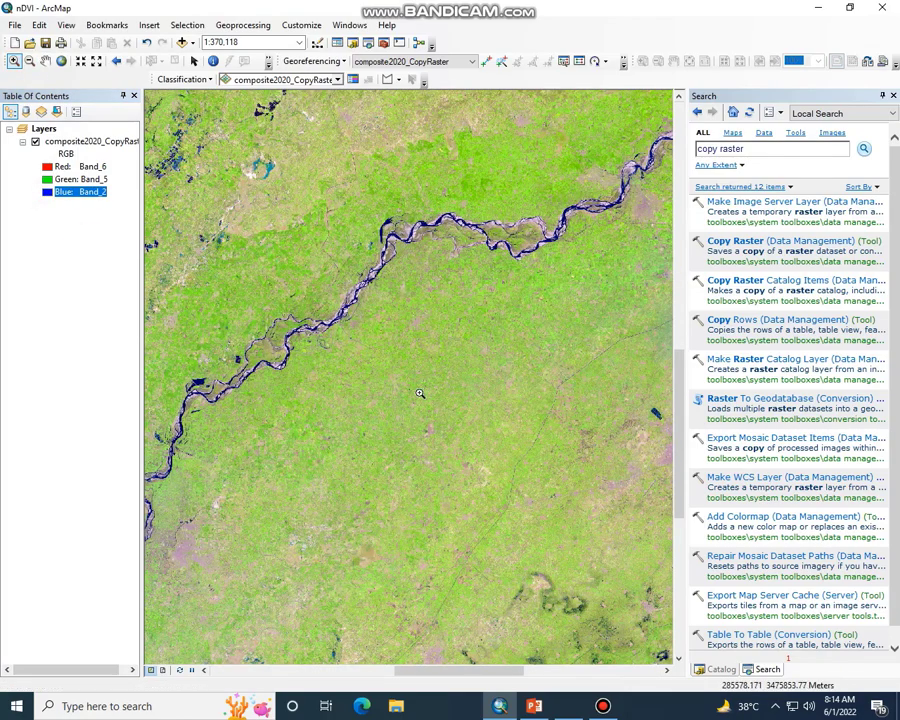
pyautogui.moveTo(220, 250); pyautogui.dragTo(428, 465)
pyautogui.moveTo(176, 121); pyautogui.dragTo(397, 317)
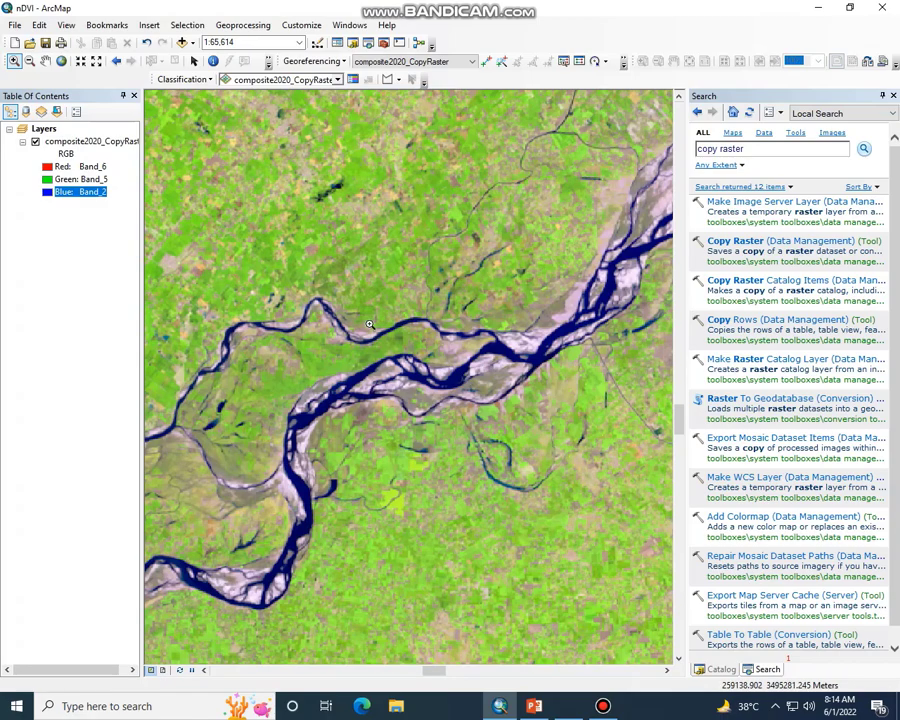
pyautogui.rightClick(372, 250)
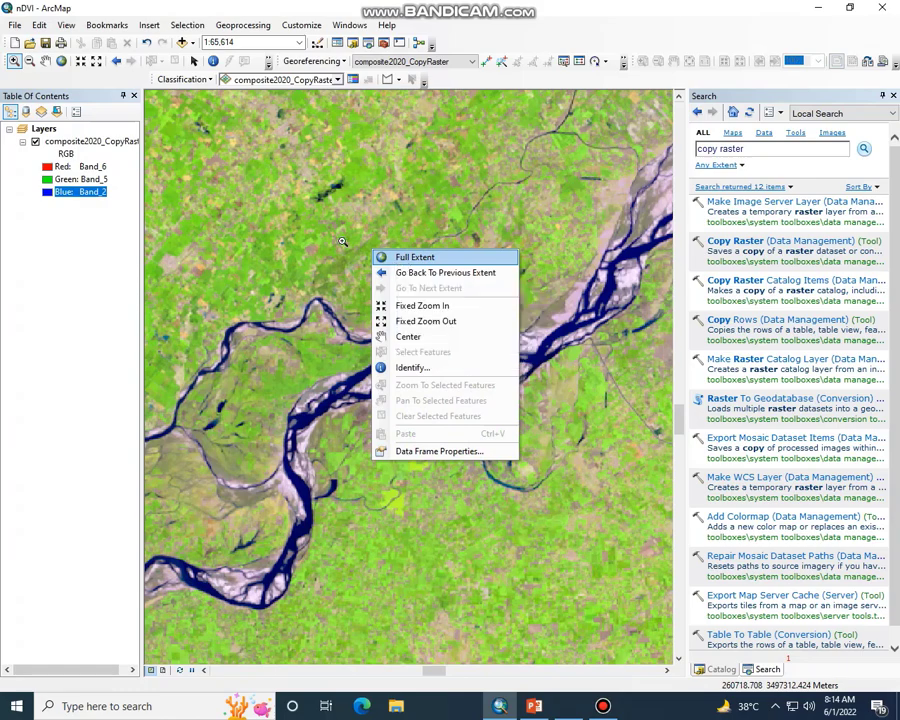
pyautogui.click(398, 257)
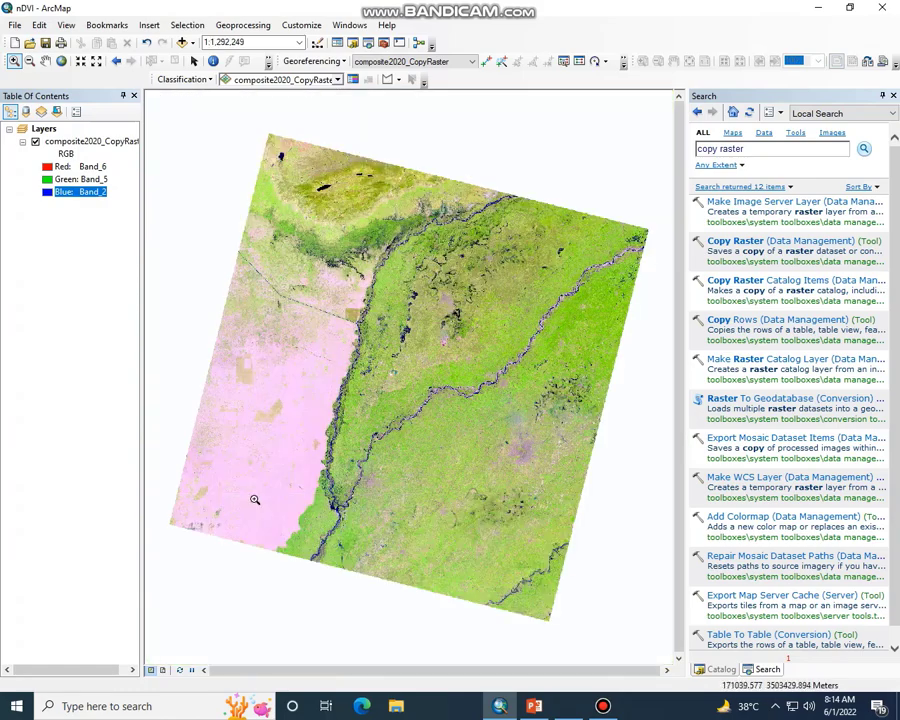
pyautogui.moveTo(243, 431); pyautogui.dragTo(320, 500)
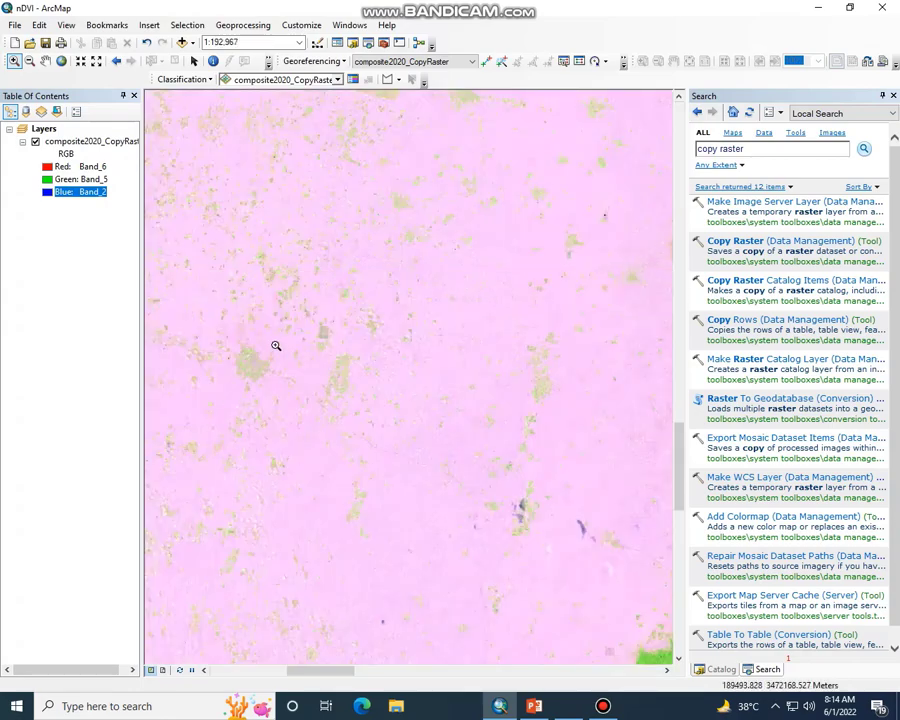
pyautogui.rightClick(382, 382)
pyautogui.click(420, 390)
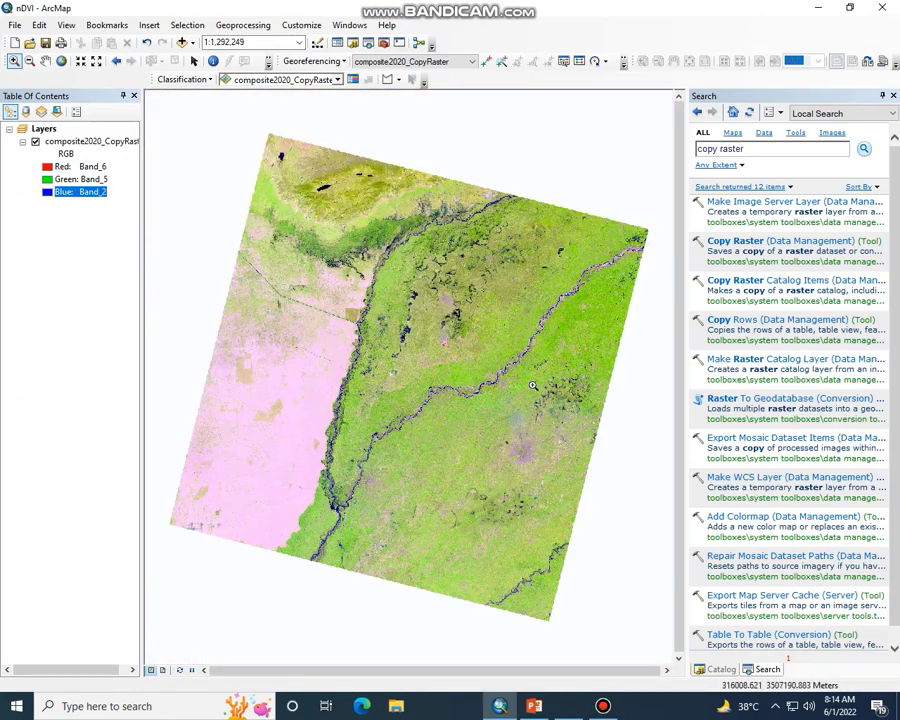
pyautogui.moveTo(506, 440); pyautogui.dragTo(570, 490)
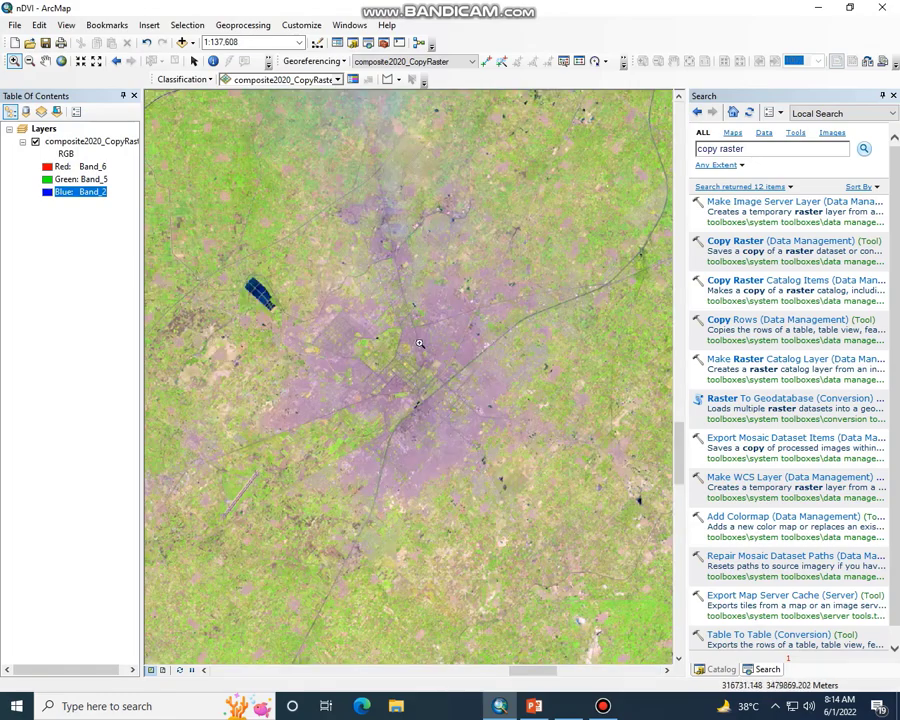
# Consult the Landsat 8 band combinations image and set the Land/Water composite with red Band_5, green Band_6 and blue Band_4.
pyautogui.click(567, 707)
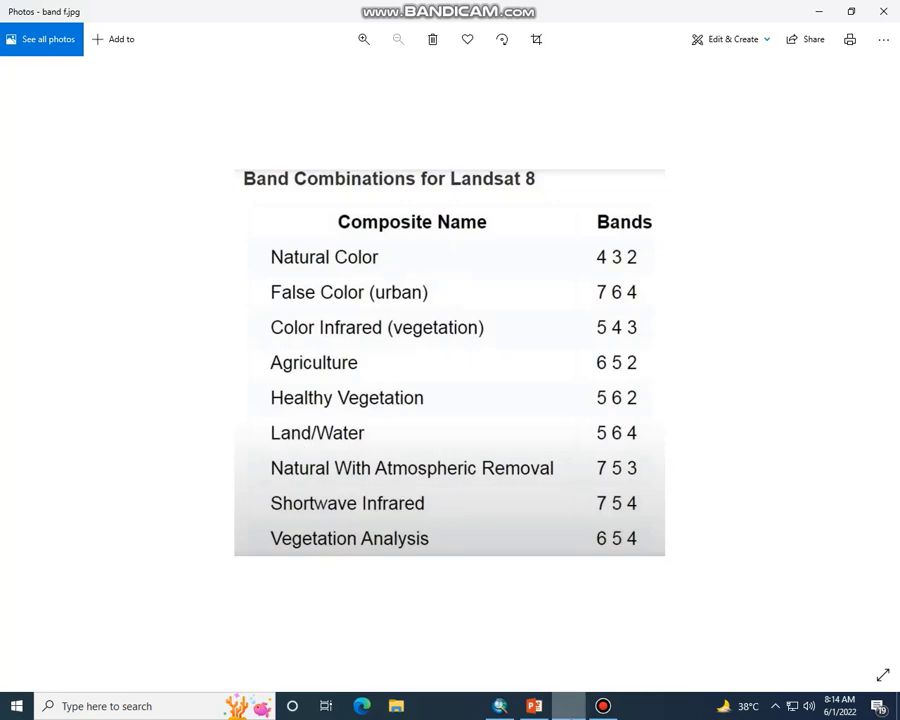
pyautogui.click(567, 706)
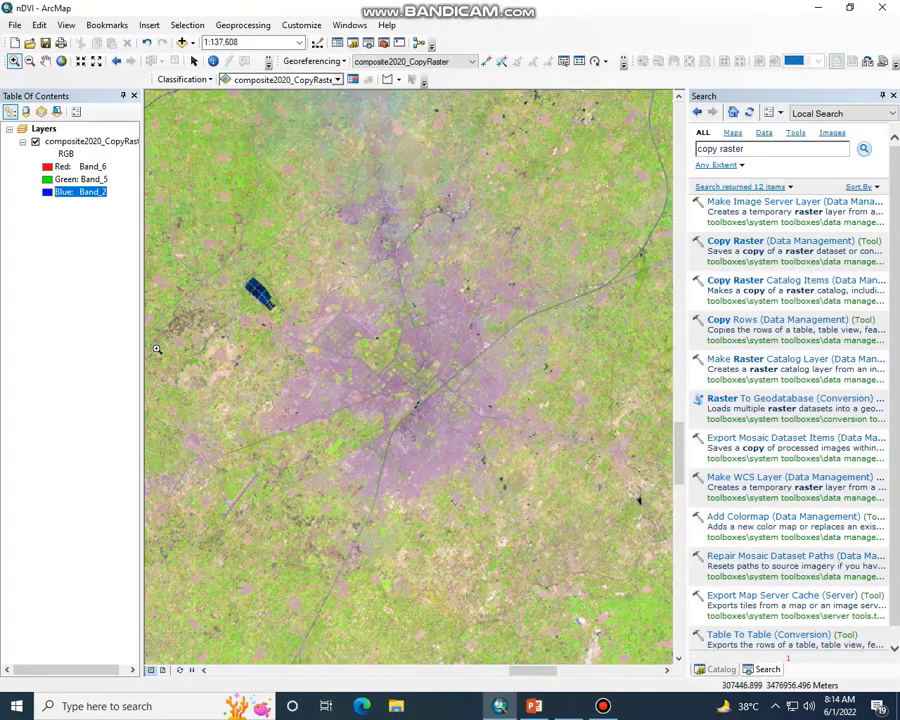
pyautogui.click(57, 167)
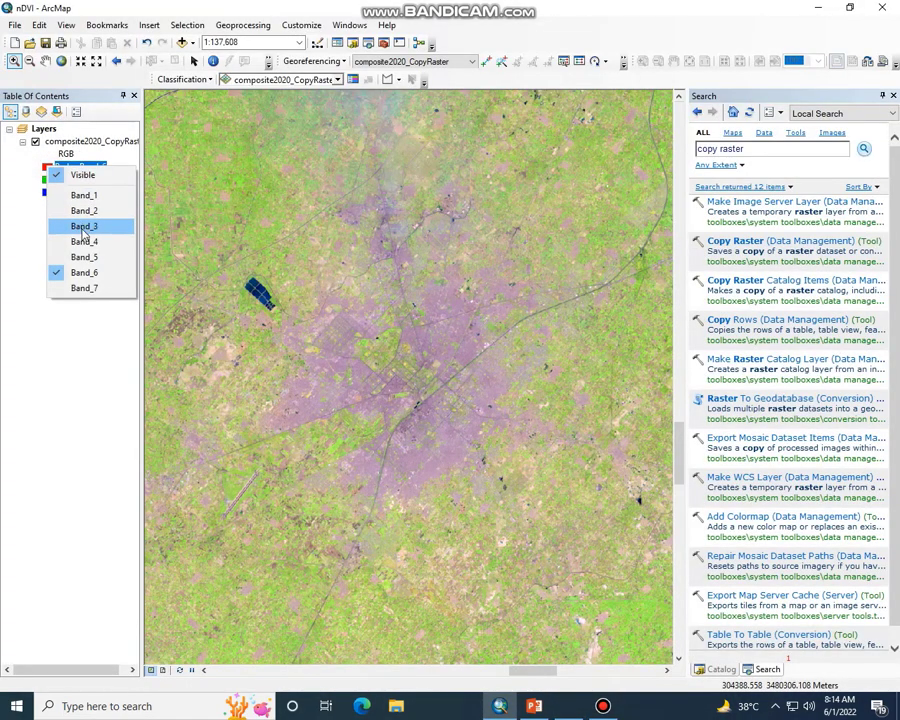
pyautogui.click(78, 256)
pyautogui.click(78, 179)
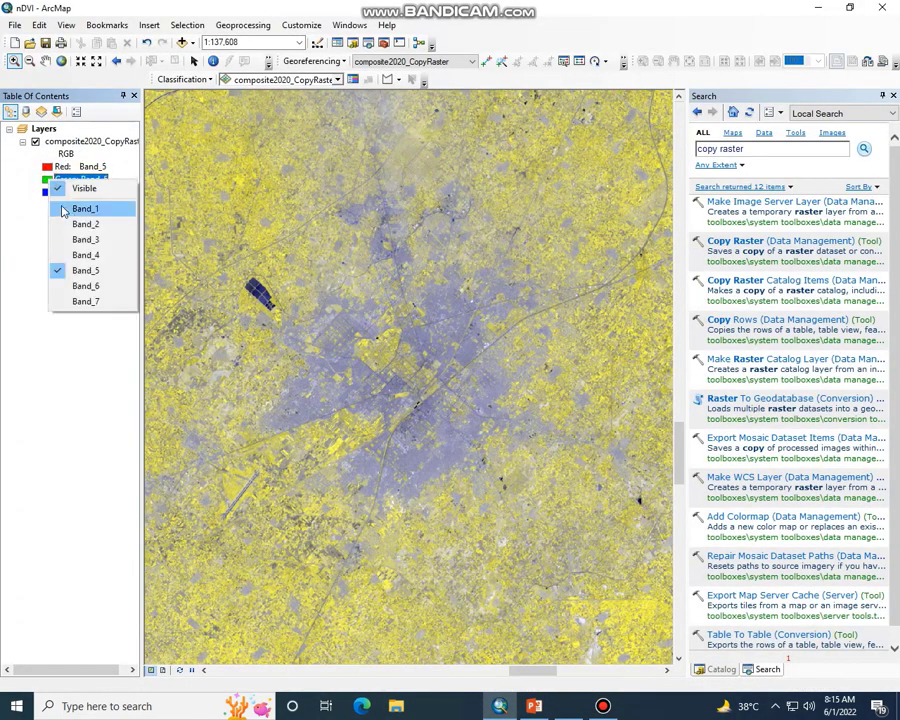
pyautogui.click(90, 286)
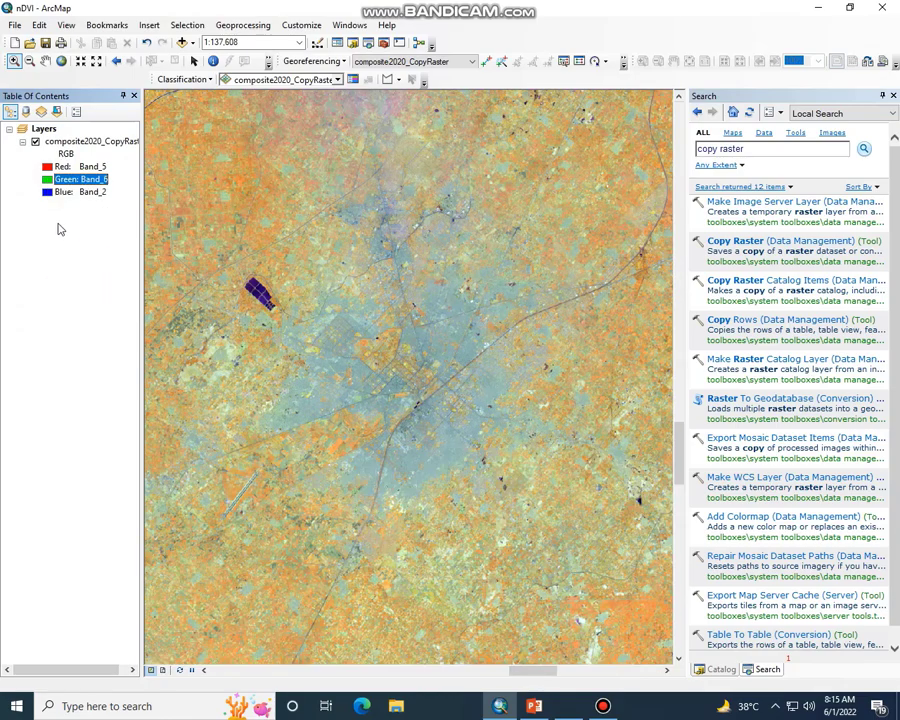
pyautogui.click(63, 192)
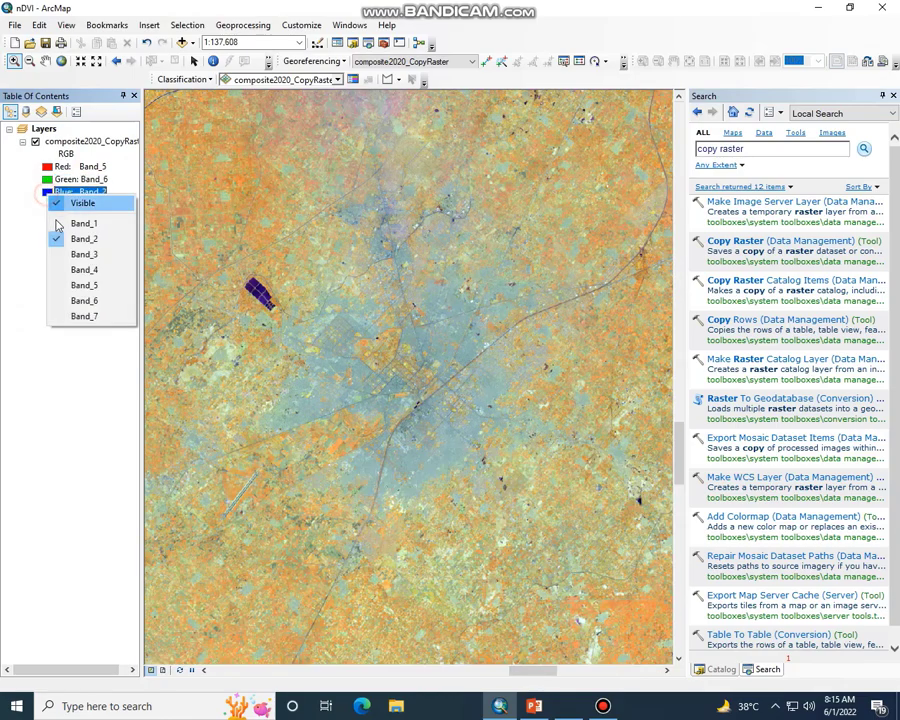
pyautogui.click(84, 268)
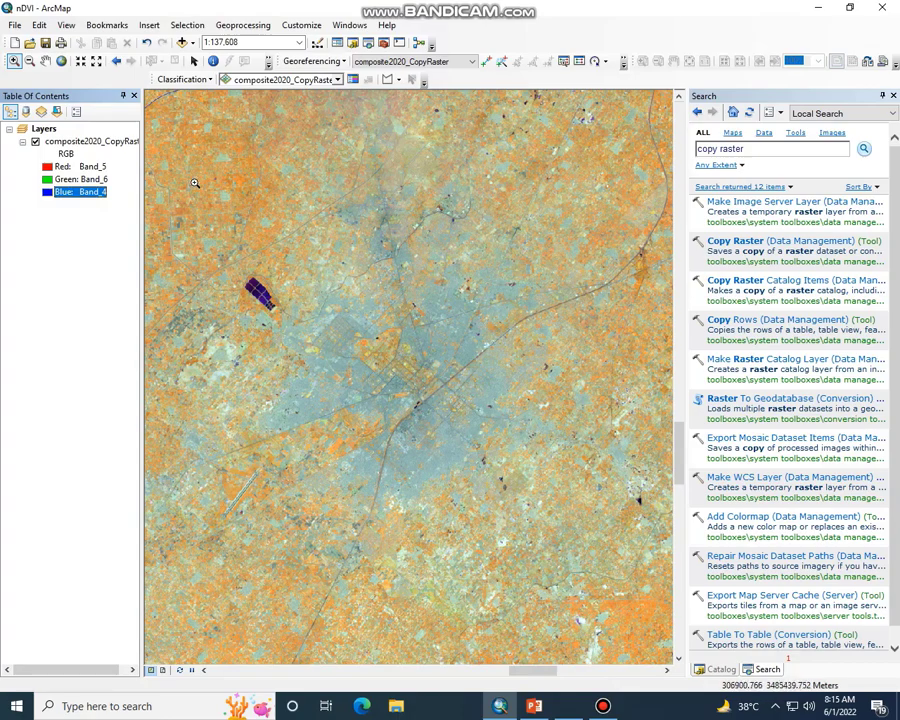
# Inspect the city and surrounding area in the Land/Water composite, and assign Band_7 to red for the False Color (urban) combination.
pyautogui.scroll(5, 473, 419)
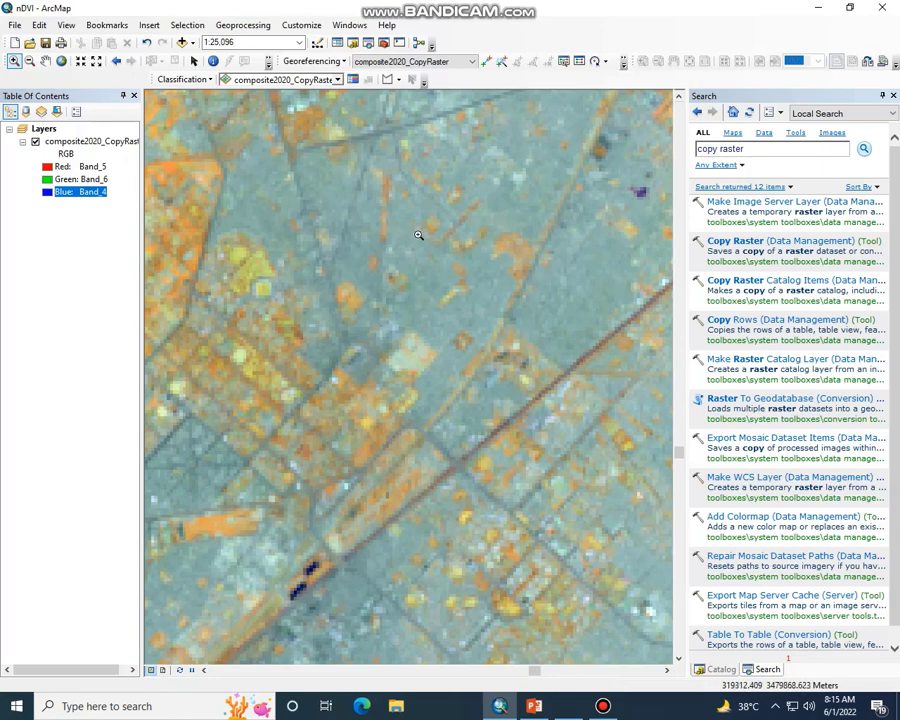
pyautogui.rightClick(437, 268)
pyautogui.click(446, 272)
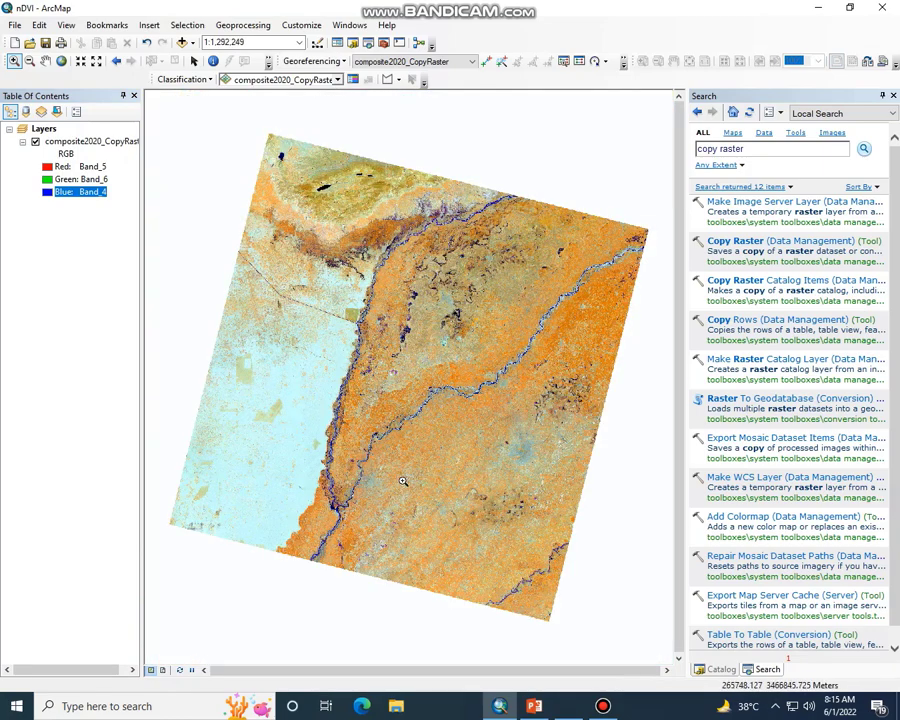
pyautogui.moveTo(365, 481); pyautogui.dragTo(597, 504)
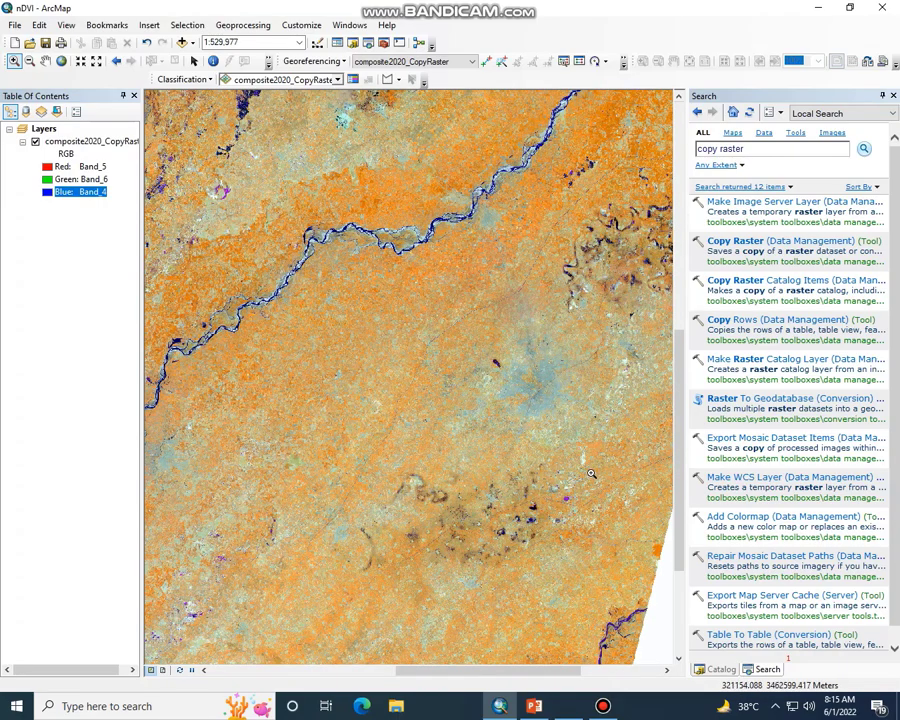
pyautogui.click(566, 705)
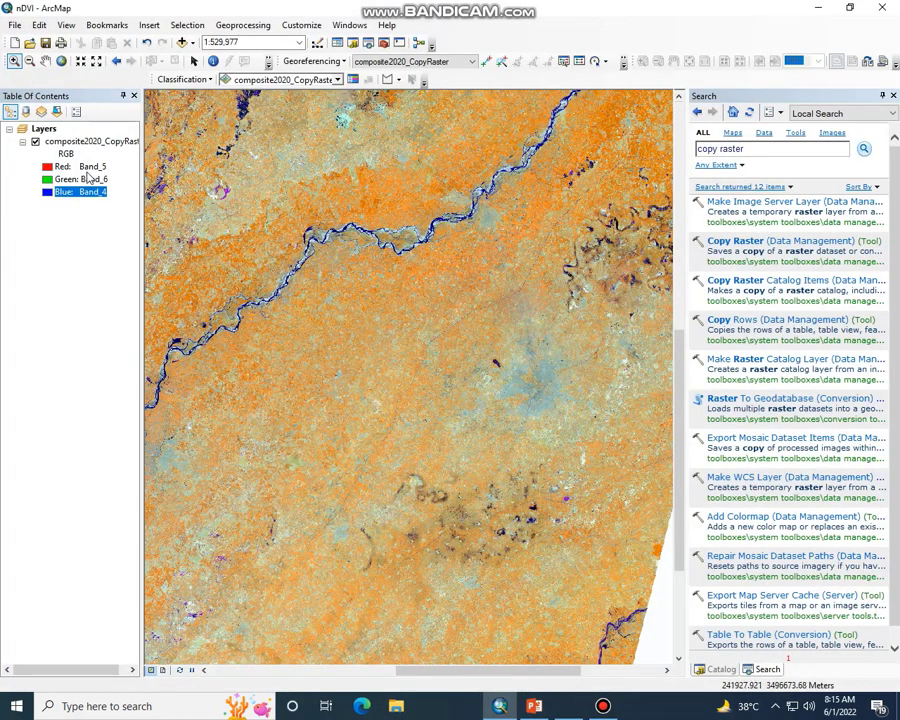
pyautogui.click(56, 168)
pyautogui.click(86, 288)
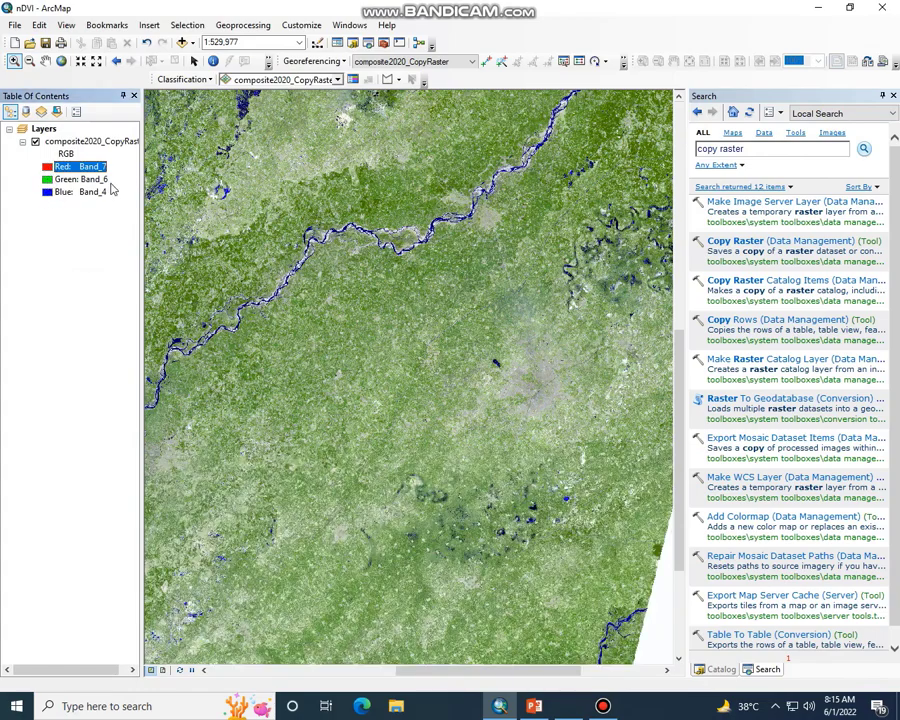
# Examine the built-up city area up close in the False Color (urban) composite, and return to the full extent.
pyautogui.rightClick(298, 298)
pyautogui.click(318, 307)
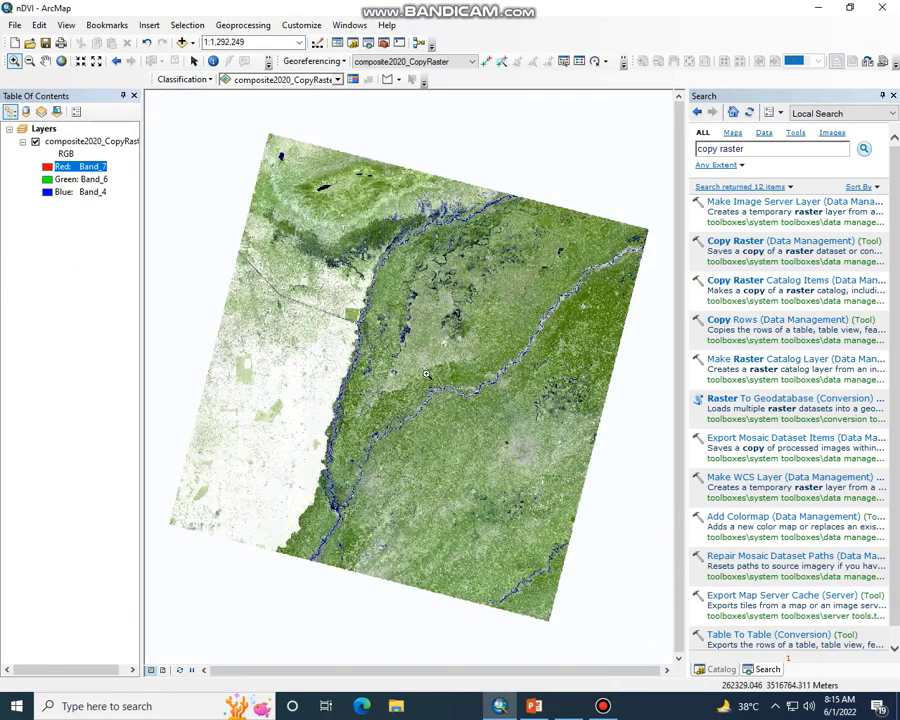
pyautogui.click(403, 346)
pyautogui.moveTo(538, 428); pyautogui.dragTo(606, 527)
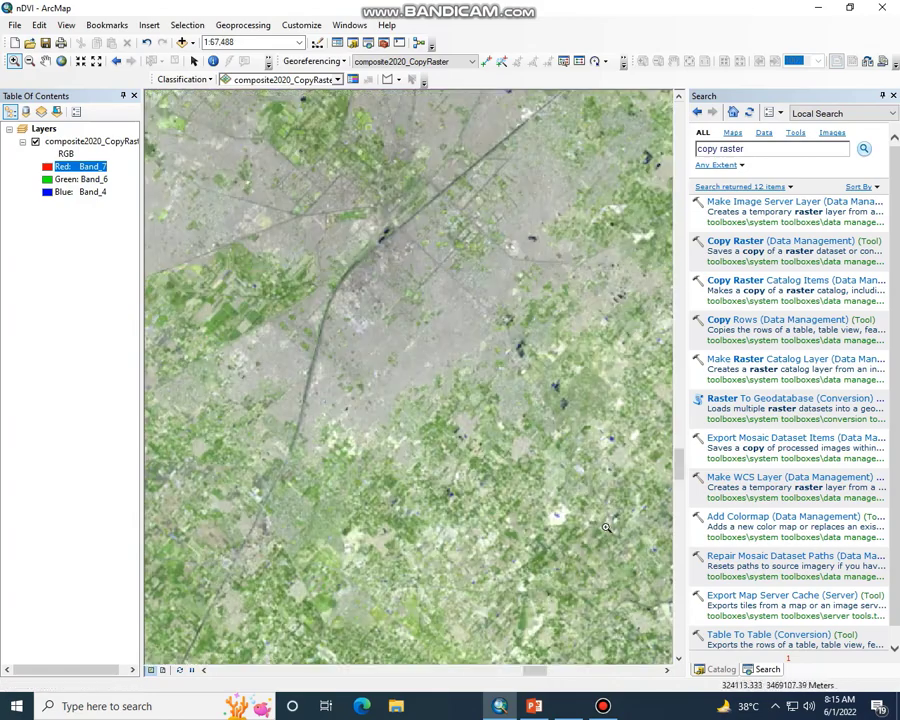
pyautogui.click(496, 248)
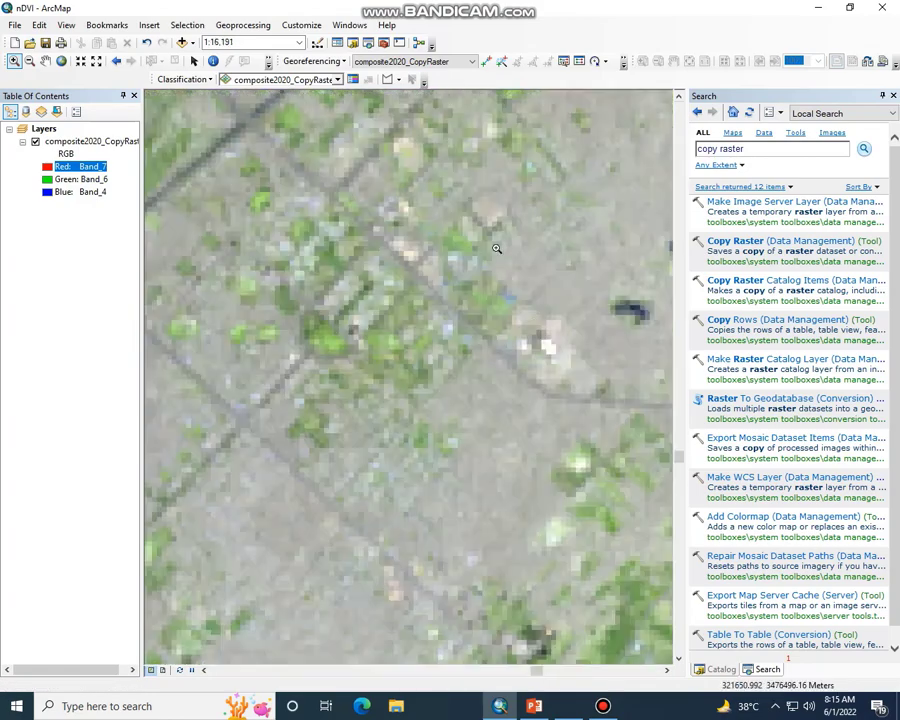
pyautogui.rightClick(458, 426)
pyautogui.click(480, 432)
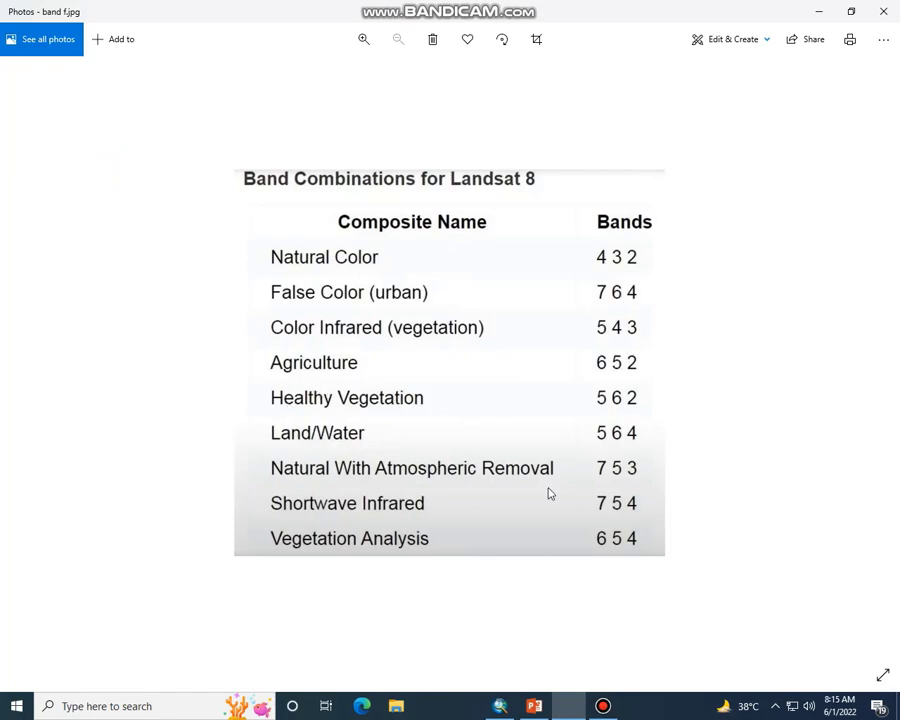
# Set the Healthy Vegetation composite with red Band_5, green Band_6 and blue Band_2, and inspect the area around the city and river.
pyautogui.click(568, 706)
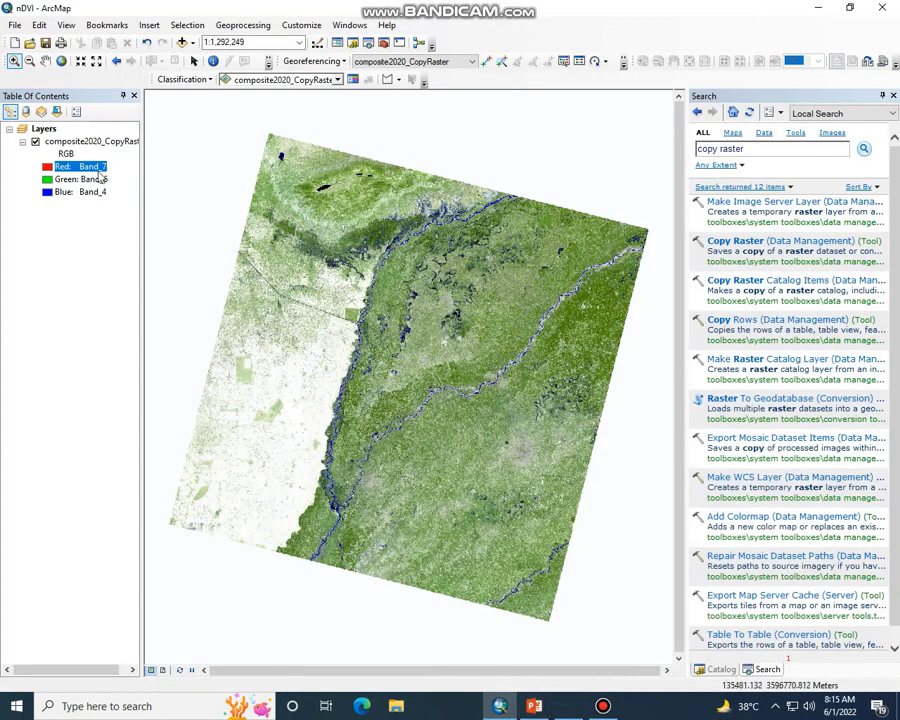
pyautogui.click(60, 167)
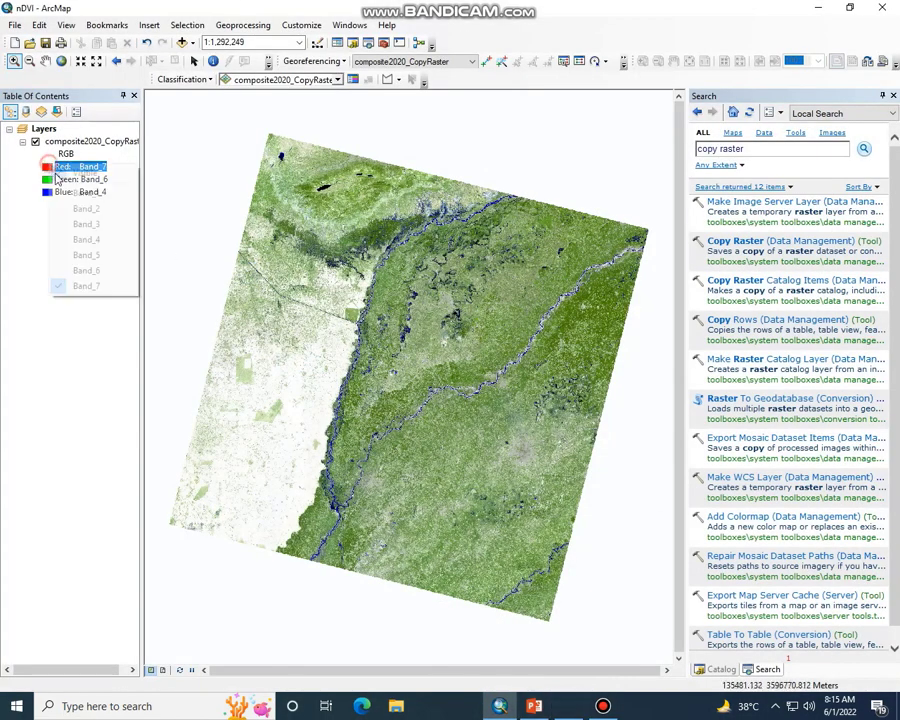
pyautogui.click(86, 255)
pyautogui.click(80, 179)
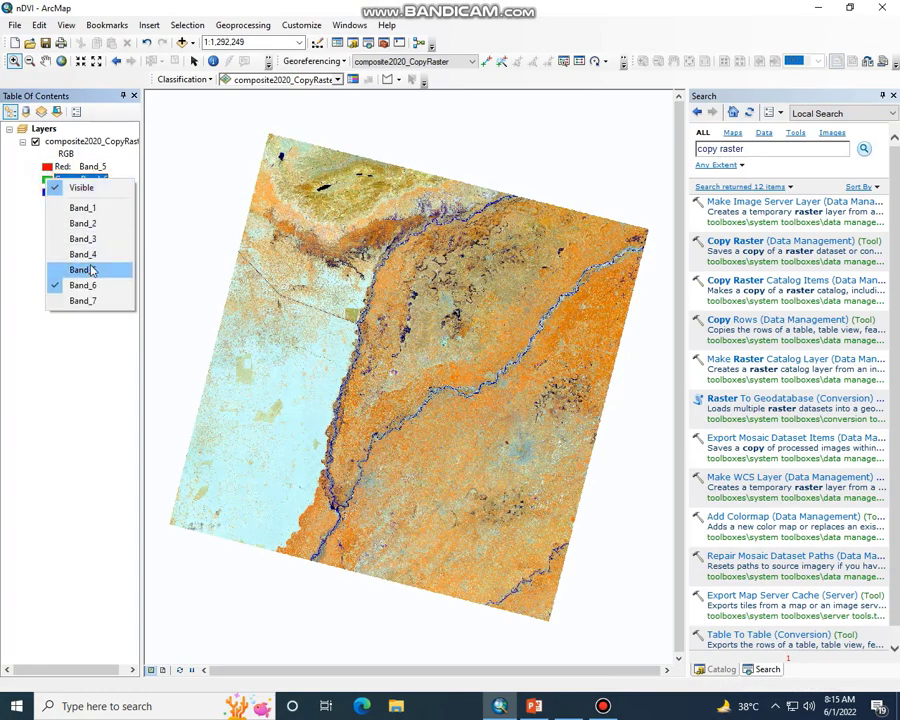
pyautogui.click(95, 289)
pyautogui.click(60, 191)
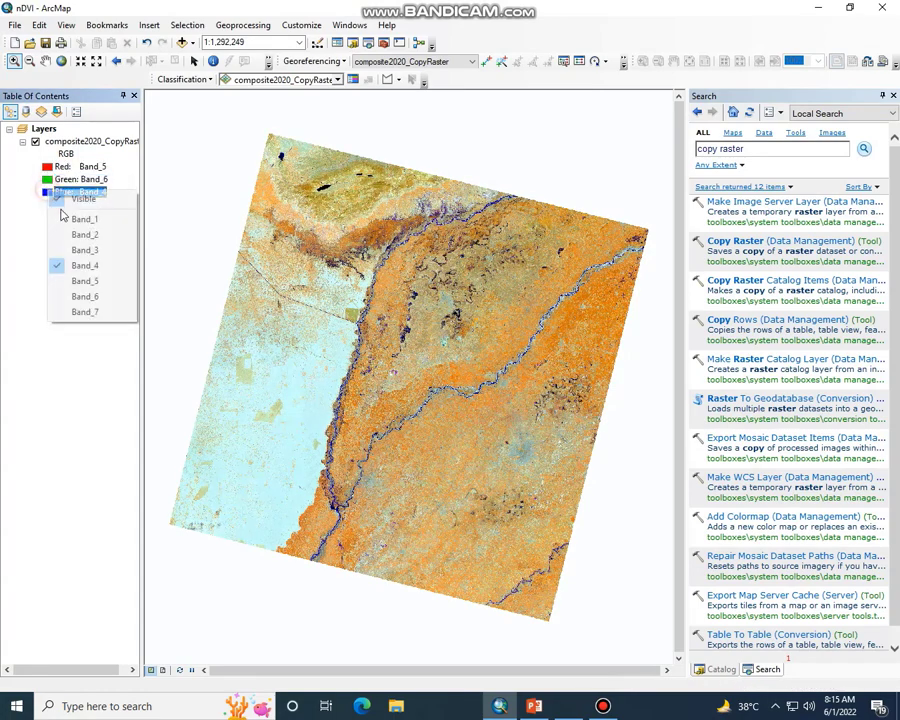
pyautogui.click(75, 235)
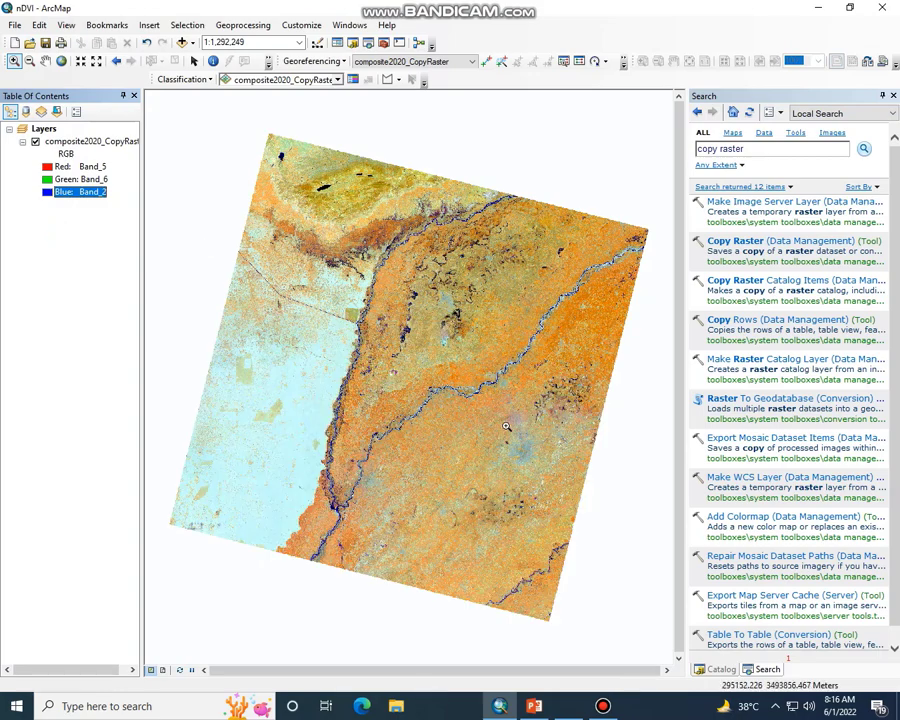
pyautogui.moveTo(441, 334); pyautogui.dragTo(546, 528)
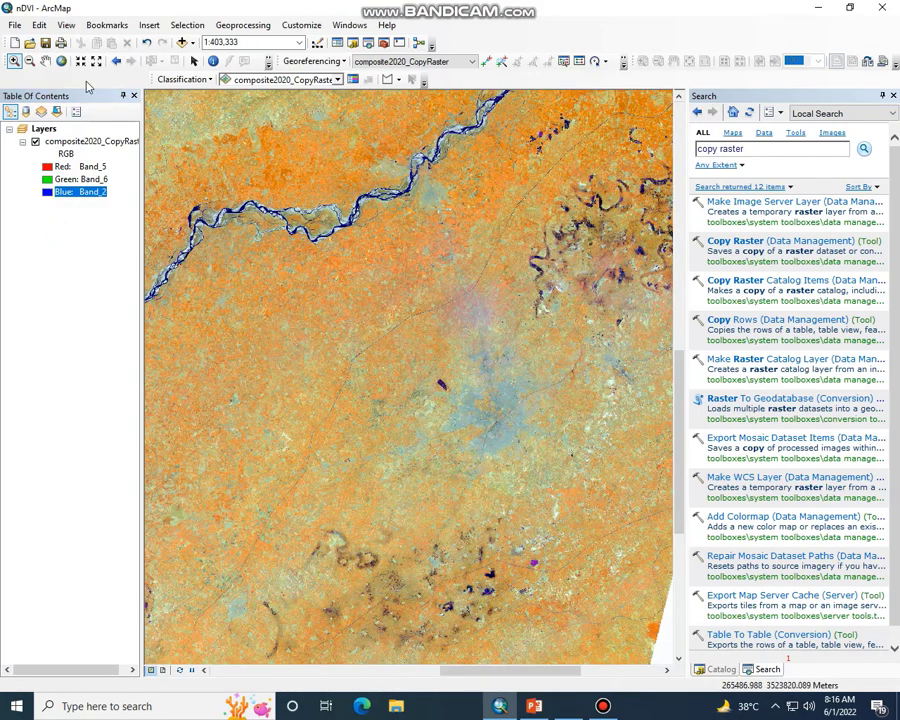
# Inspect the rivers, surrounding farmland and the city up close in the Healthy Vegetation composite, return to the full extent and review the Landsat 8 band combinations table.
pyautogui.click(45, 61)
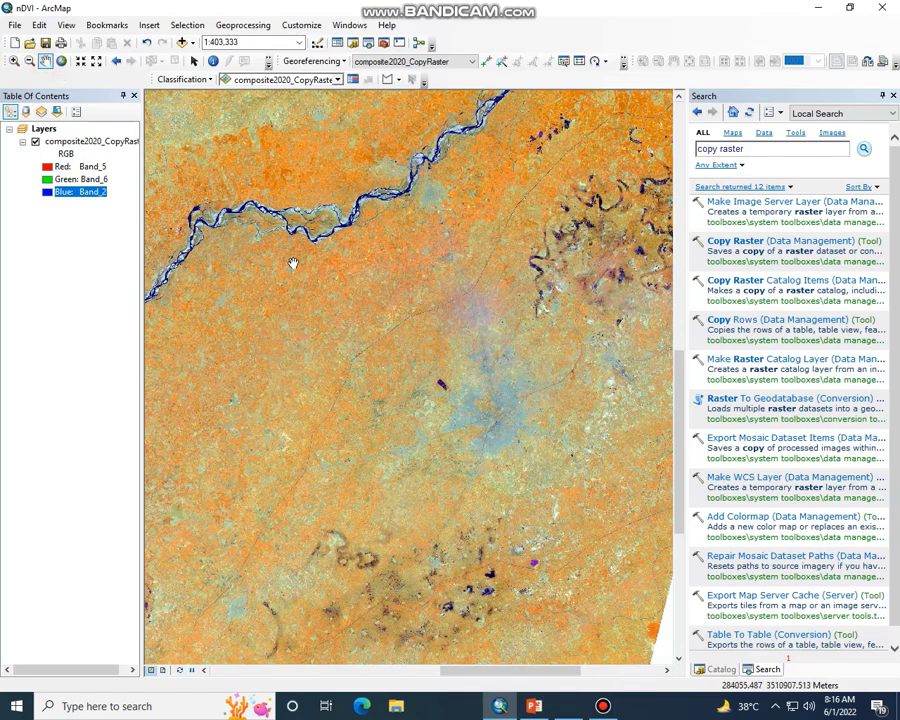
pyautogui.moveTo(293, 263); pyautogui.dragTo(322, 288)
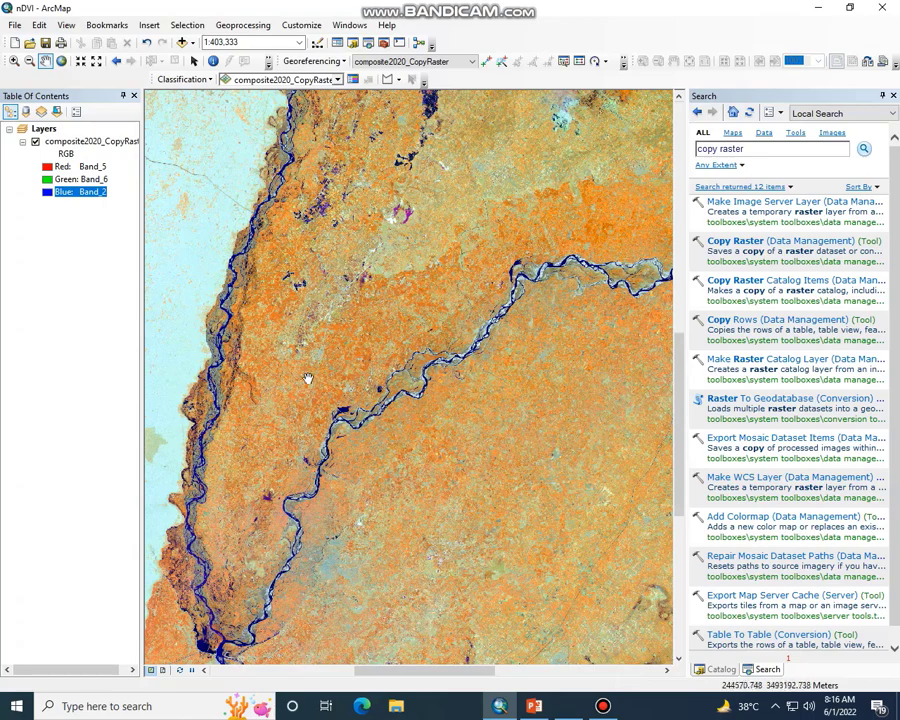
pyautogui.moveTo(417, 556); pyautogui.dragTo(380, 404)
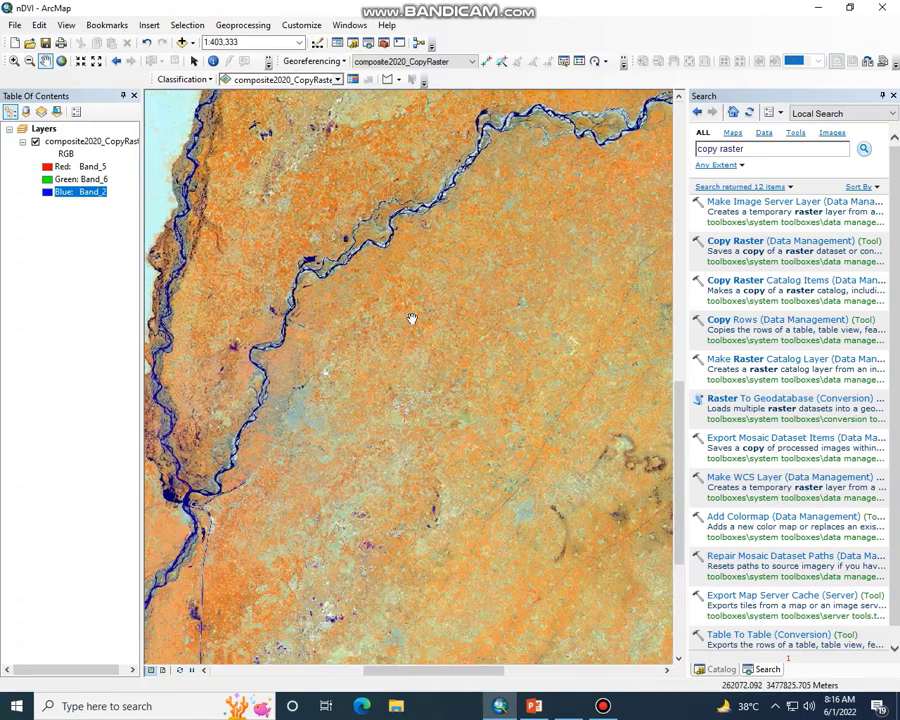
pyautogui.moveTo(432, 494); pyautogui.dragTo(358, 342)
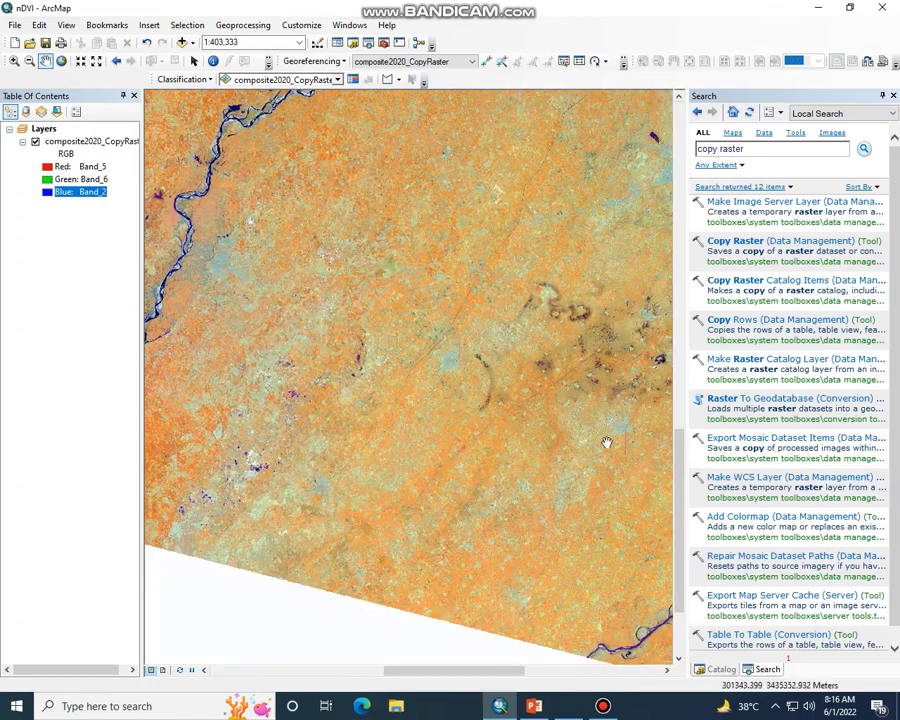
pyautogui.moveTo(606, 442); pyautogui.dragTo(454, 440)
pyautogui.moveTo(500, 305); pyautogui.dragTo(526, 348)
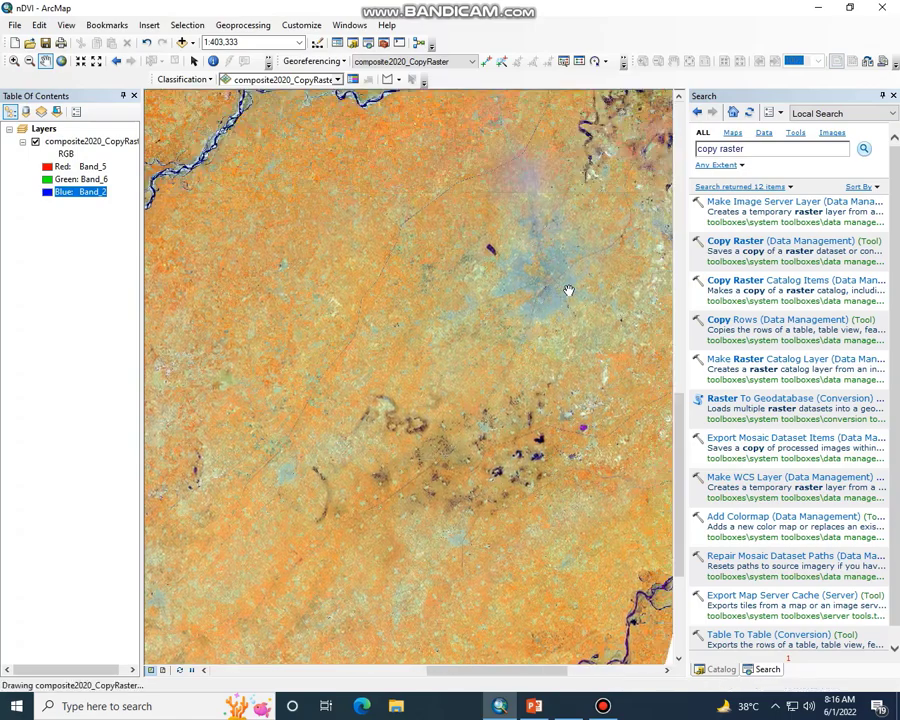
pyautogui.click(14, 61)
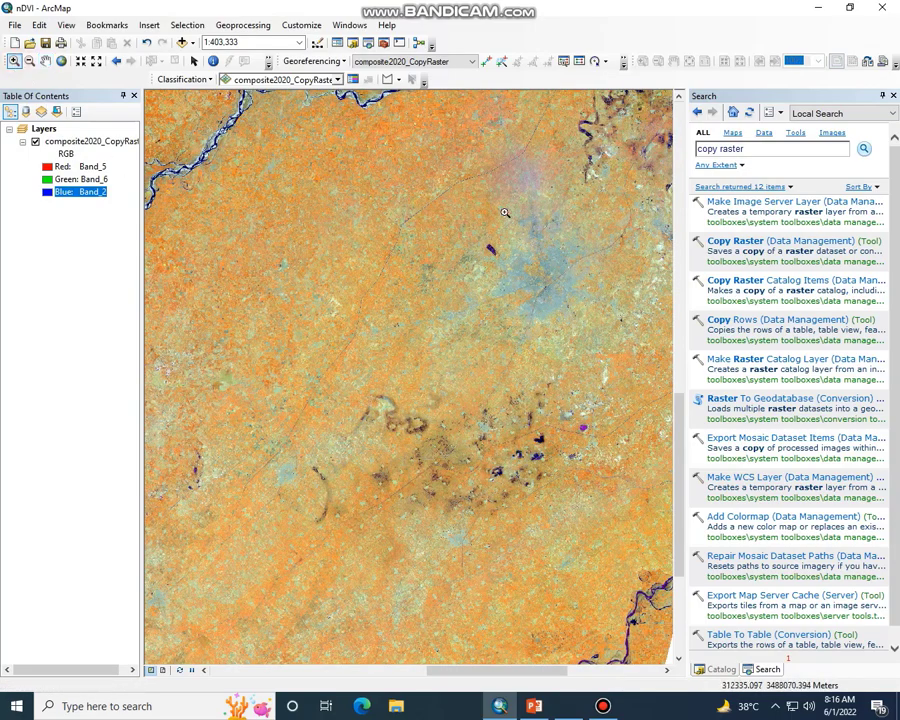
pyautogui.moveTo(505, 212); pyautogui.dragTo(600, 367)
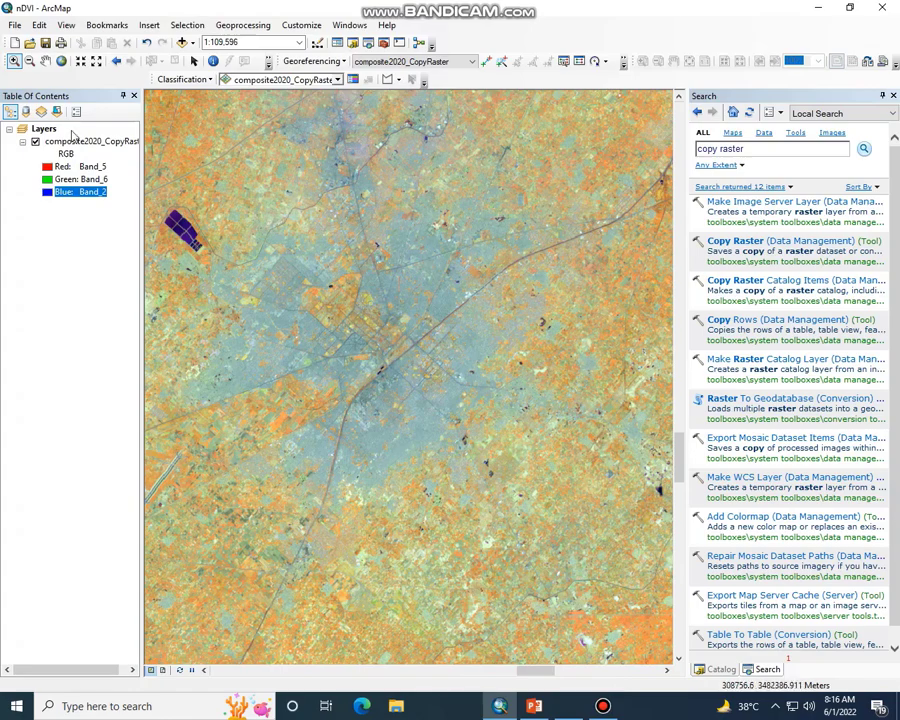
pyautogui.click(46, 63)
pyautogui.click(61, 61)
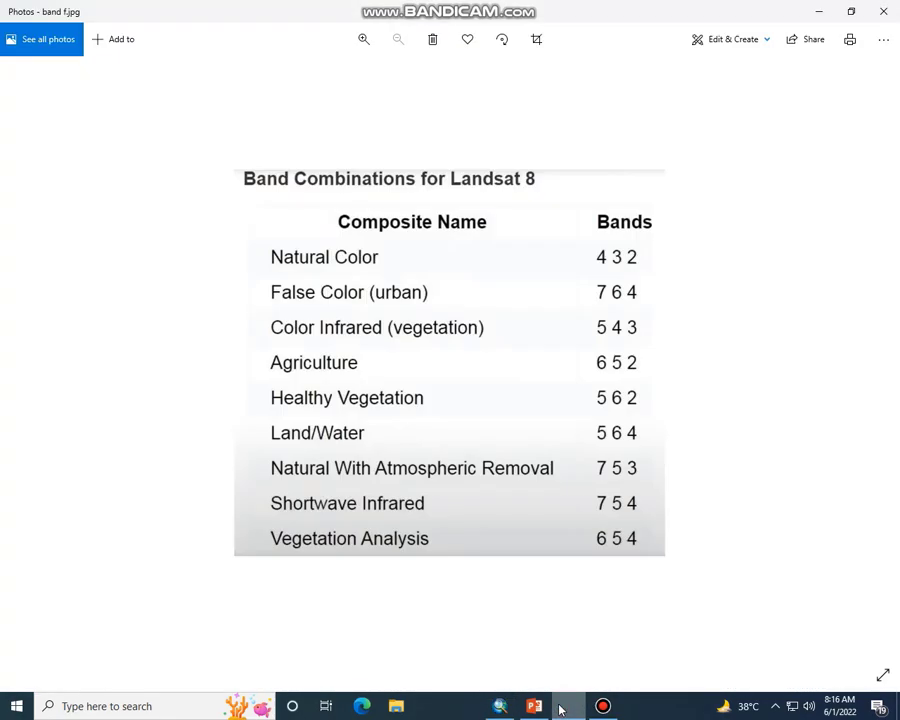
pyautogui.click(560, 710)
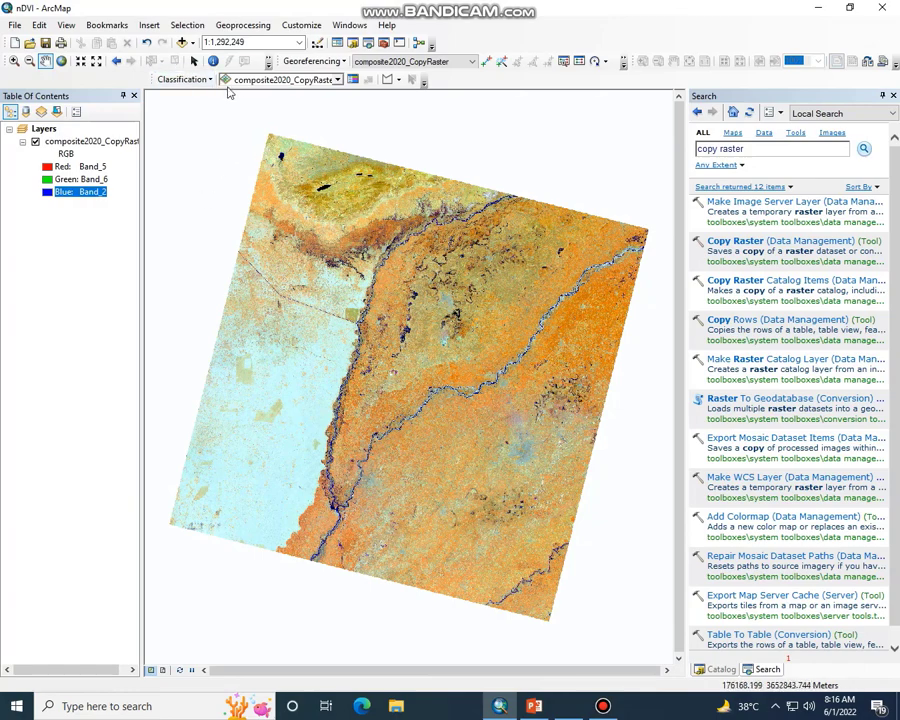
# Check in the extensions list that Spatial Analyst is enabled, and choose the composite2020_CopyRaster layer for image classification.
pyautogui.click(303, 25)
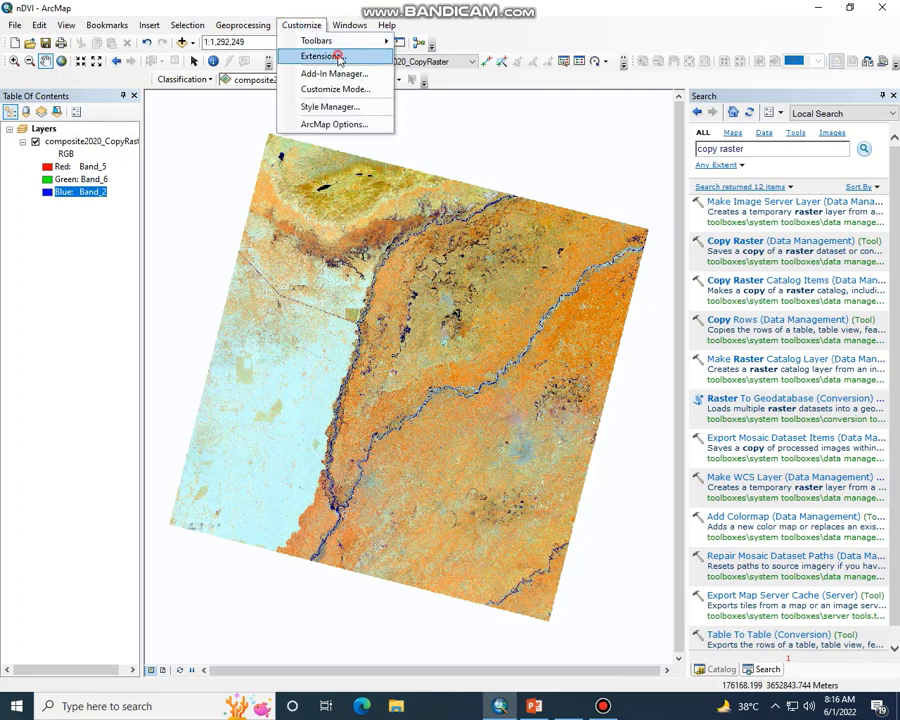
pyautogui.click(336, 55)
pyautogui.hotkey('alt', 'Tab')
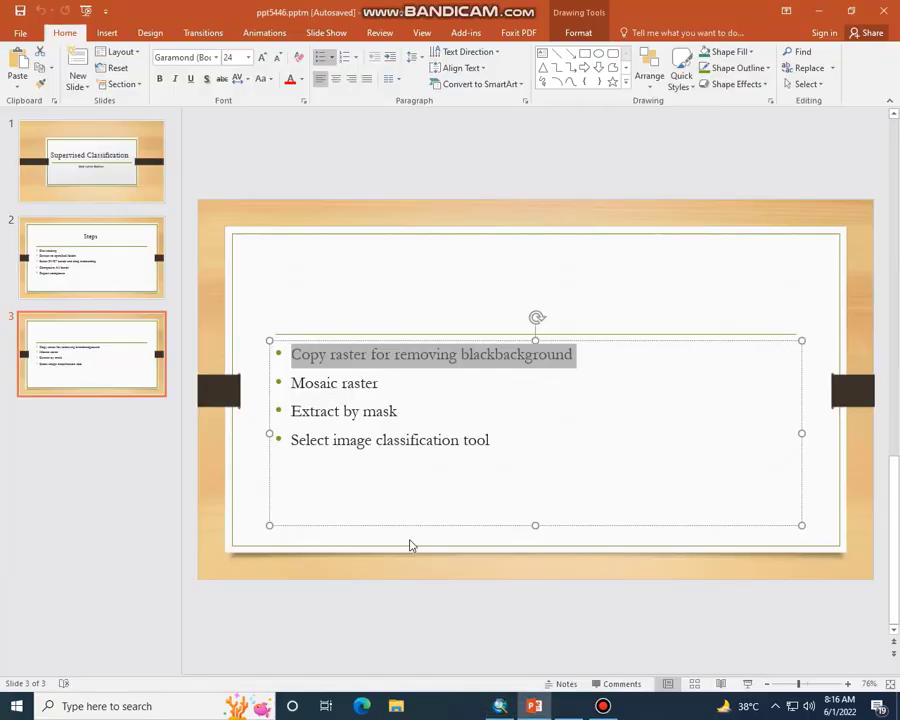
pyautogui.hotkey('alt', 'Tab')
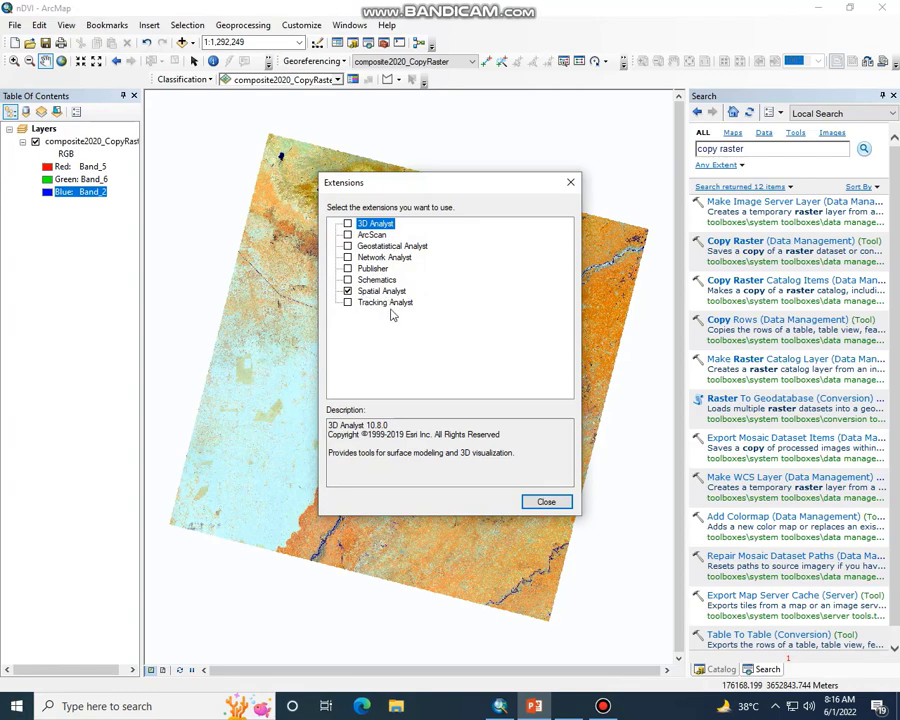
pyautogui.click(546, 501)
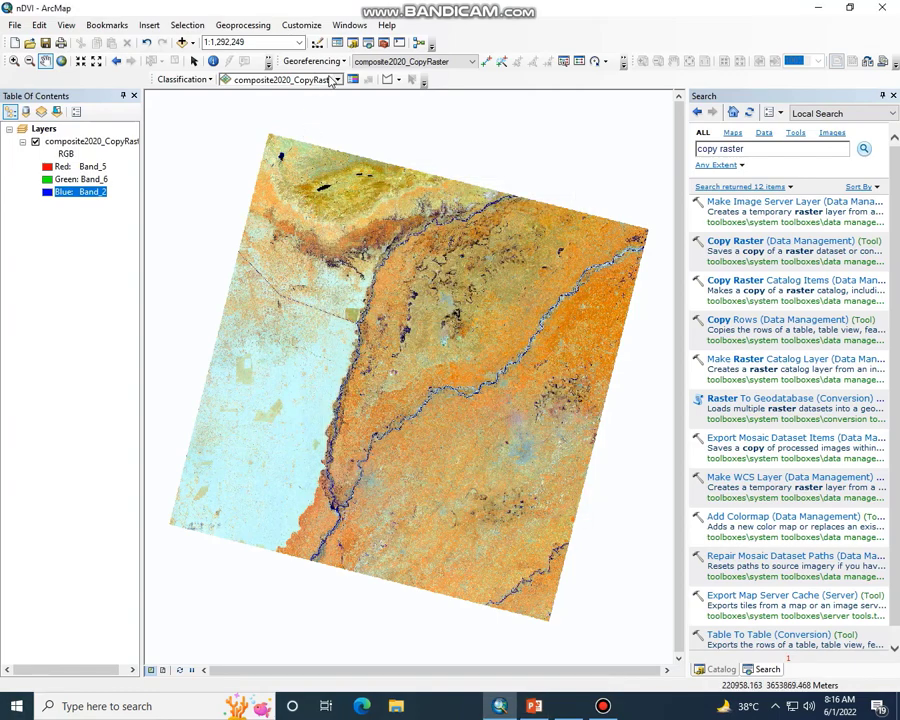
pyautogui.click(338, 80)
pyautogui.click(325, 98)
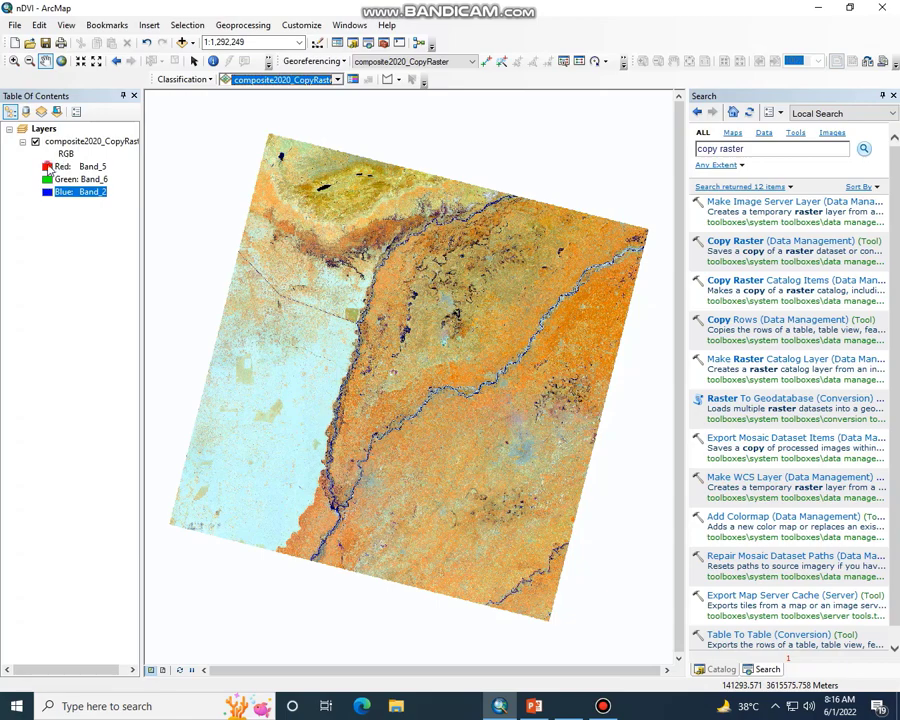
# Set the Natural Color composite with red Band_4, green Band_3 and blue Band_2.
pyautogui.click(70, 166)
pyautogui.click(92, 239)
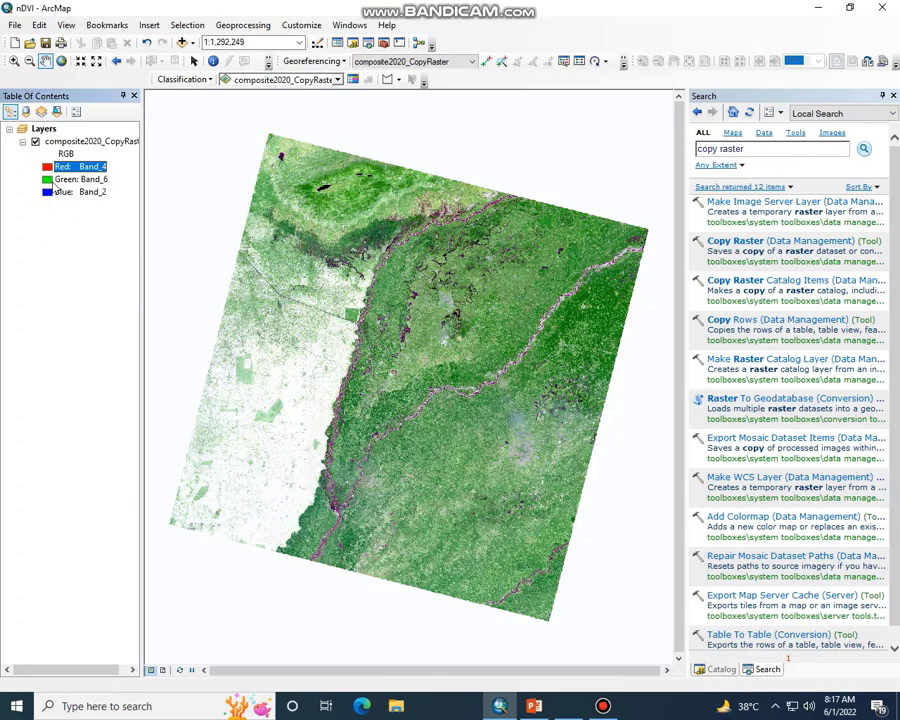
pyautogui.click(58, 181)
pyautogui.click(92, 227)
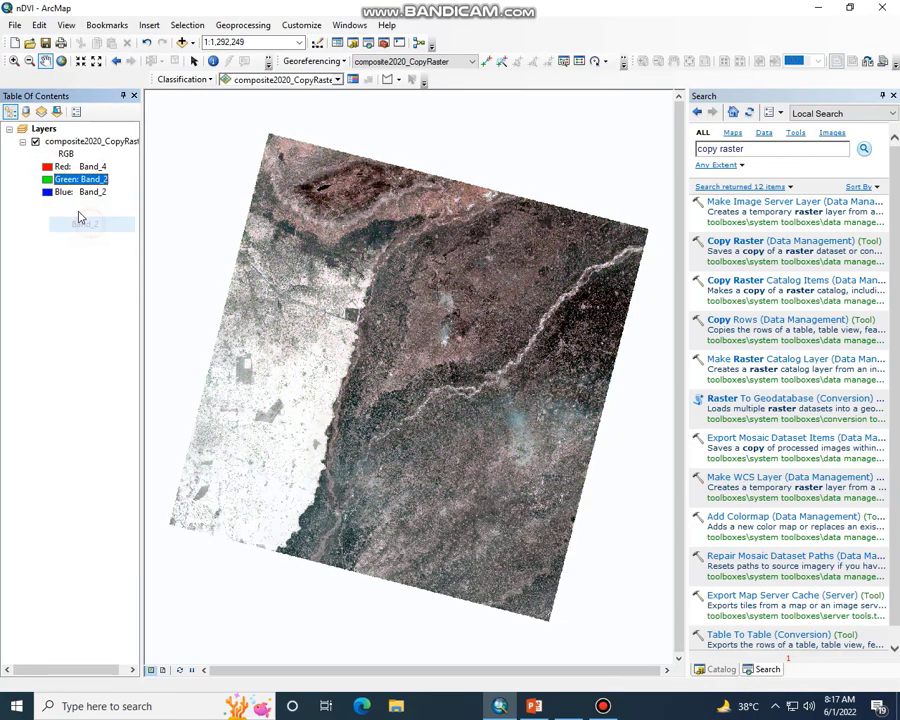
pyautogui.click(68, 180)
pyautogui.click(92, 239)
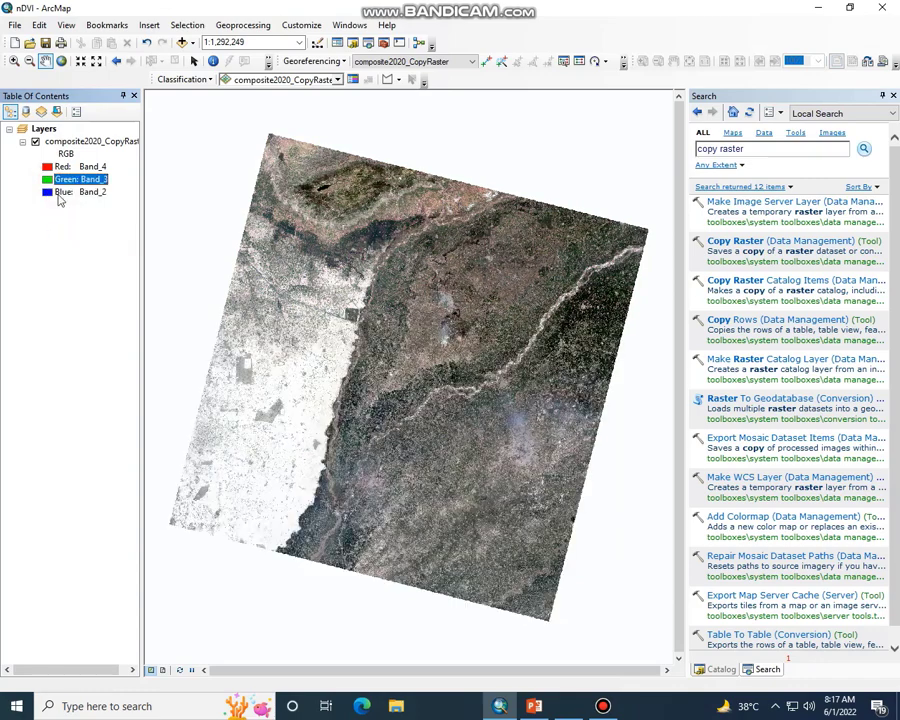
pyautogui.click(66, 192)
pyautogui.click(92, 236)
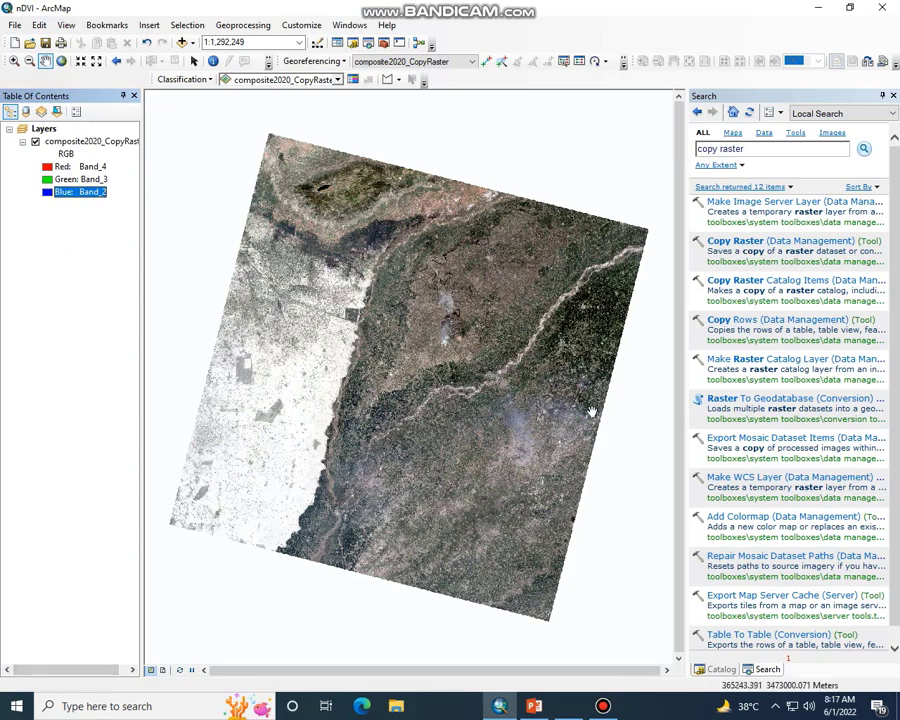
# Review the Landsat 8 band combinations table and the image classification tool line on the PowerPoint steps slide, then return to ArcMap.
pyautogui.click(571, 708)
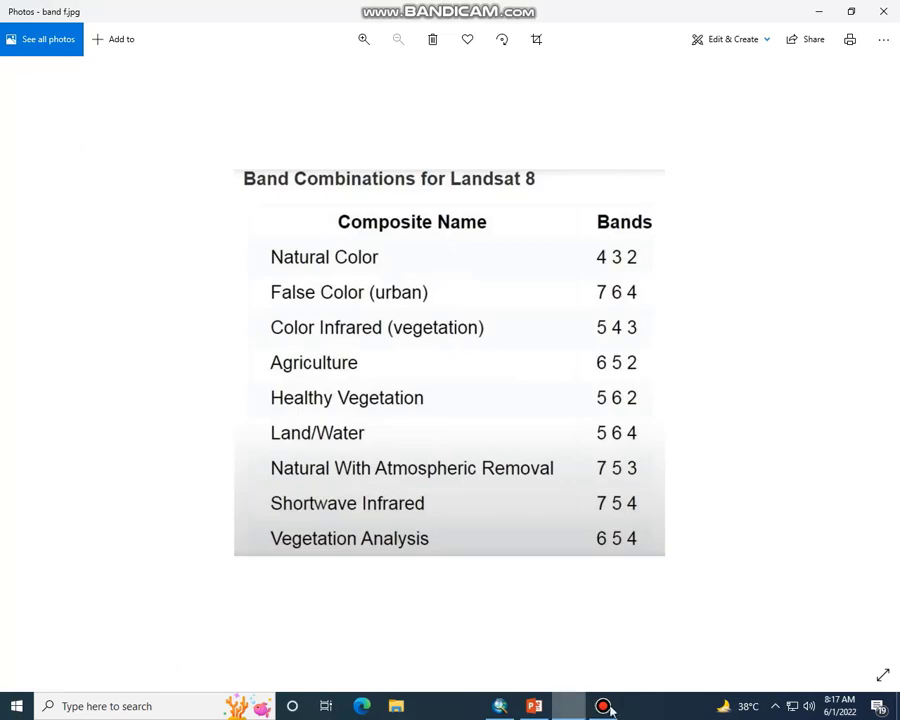
pyautogui.click(571, 708)
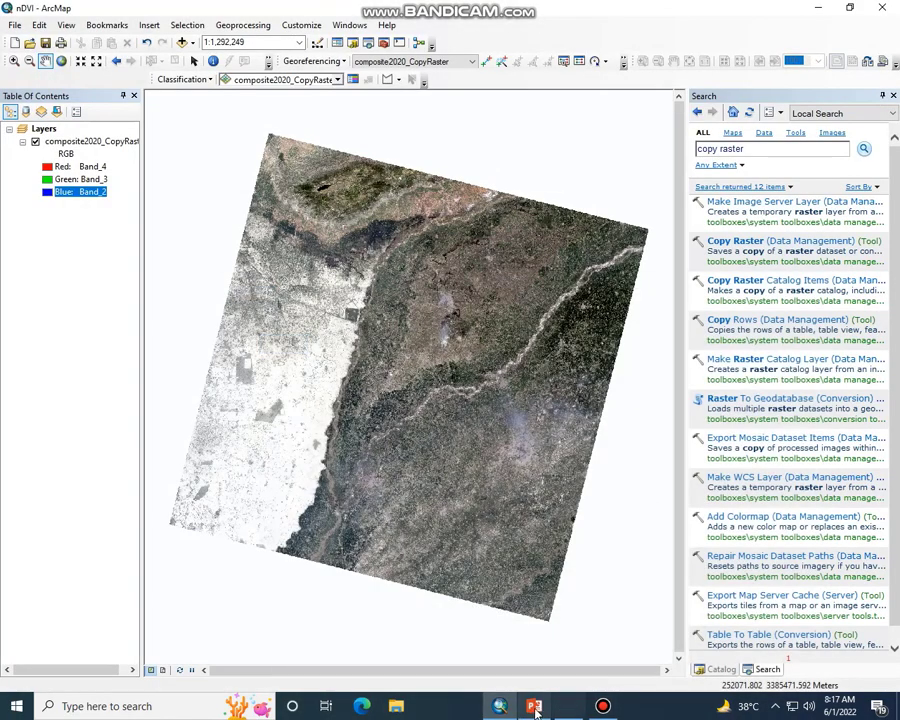
pyautogui.click(534, 707)
pyautogui.click(351, 442)
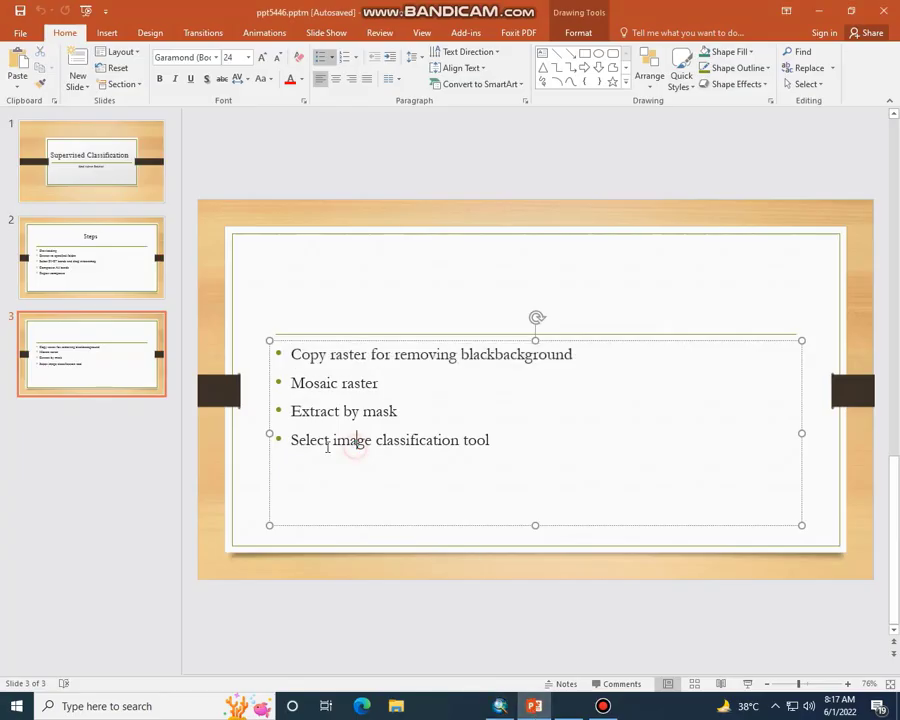
pyautogui.tripleClick(296, 445)
pyautogui.click(500, 706)
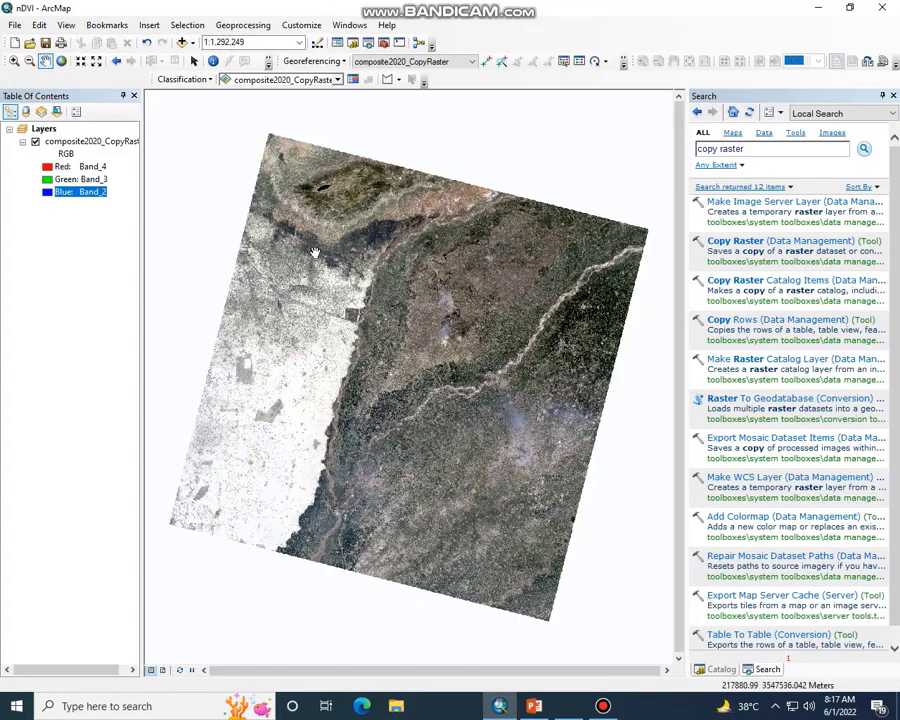
# Hide and redisplay the Image Classification toolbar, then open the Training Sample Manager and move its window clear of the raster's centre.
pyautogui.rightClick(489, 24)
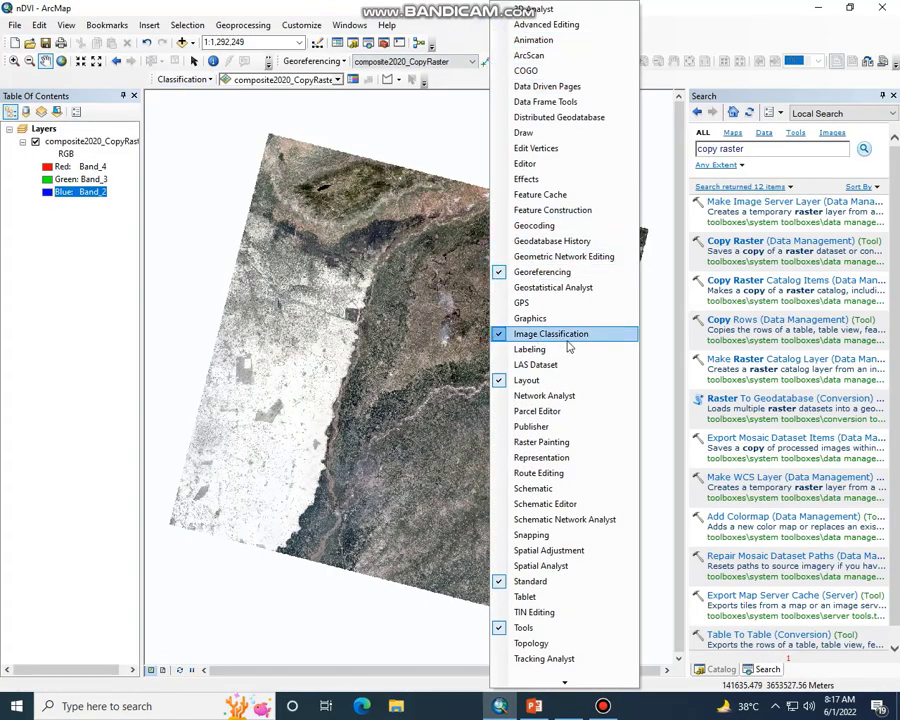
pyautogui.click(501, 340)
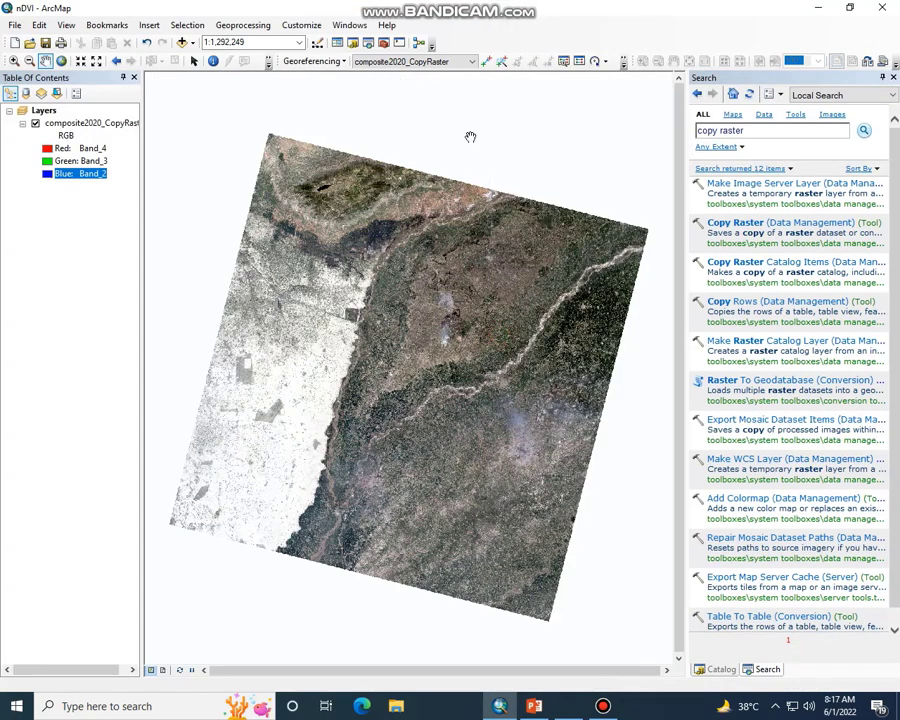
pyautogui.rightClick(494, 29)
pyautogui.click(509, 336)
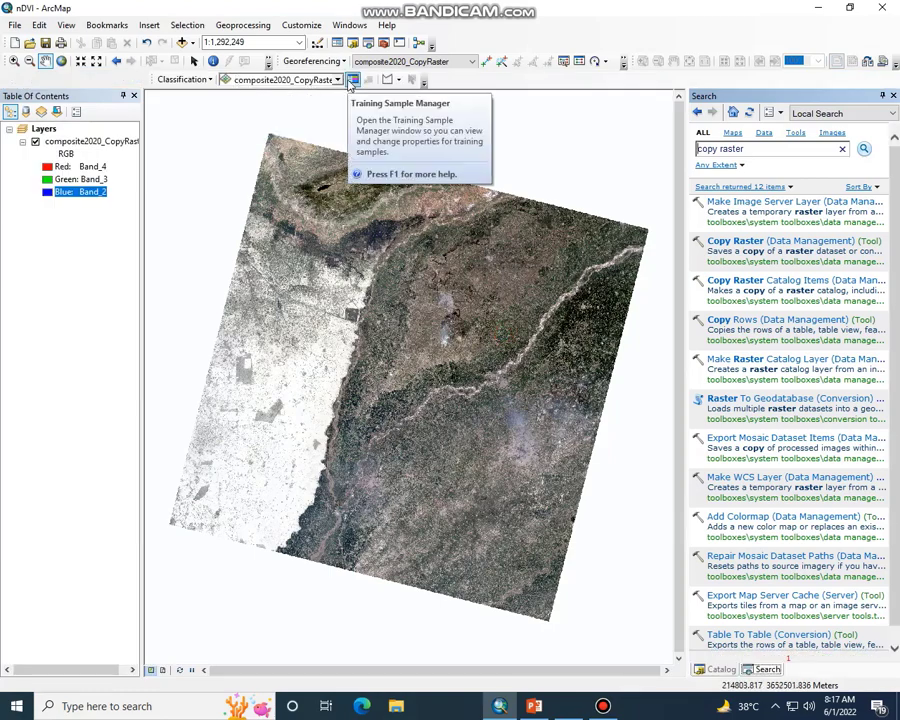
pyautogui.click(352, 79)
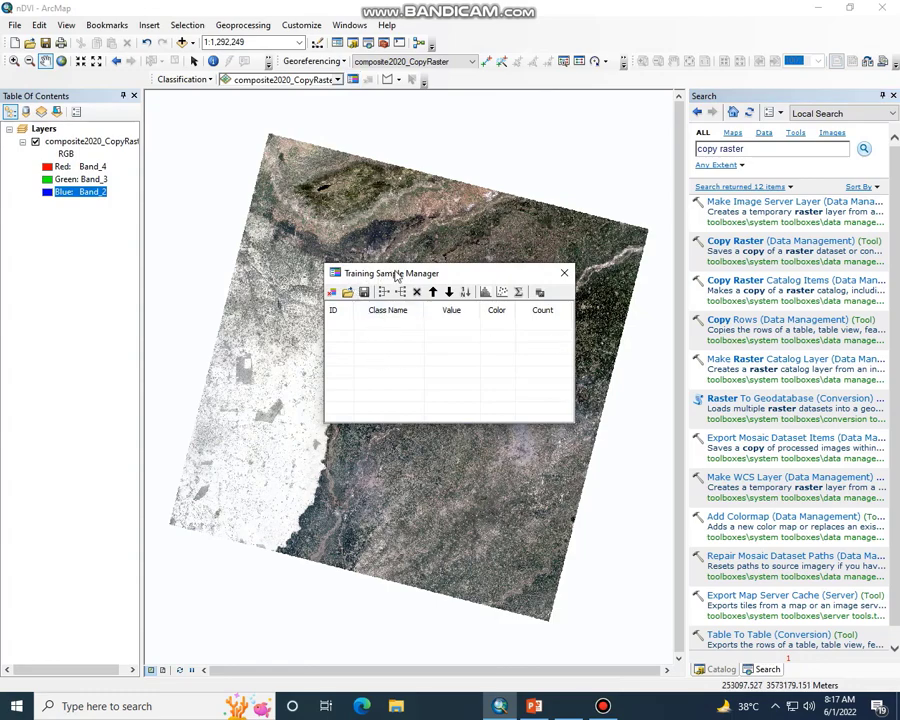
pyautogui.moveTo(397, 277); pyautogui.dragTo(338, 512)
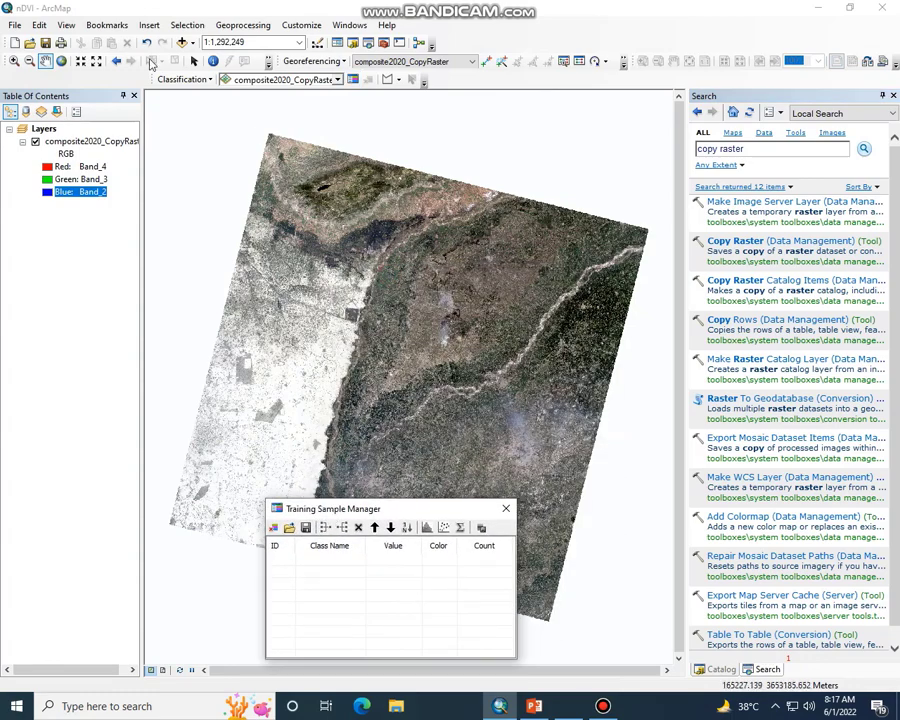
# Examine the riverside towns up close in the Natural Color composite, return to the full extent and zoom to the large city in the southeast.
pyautogui.click(14, 61)
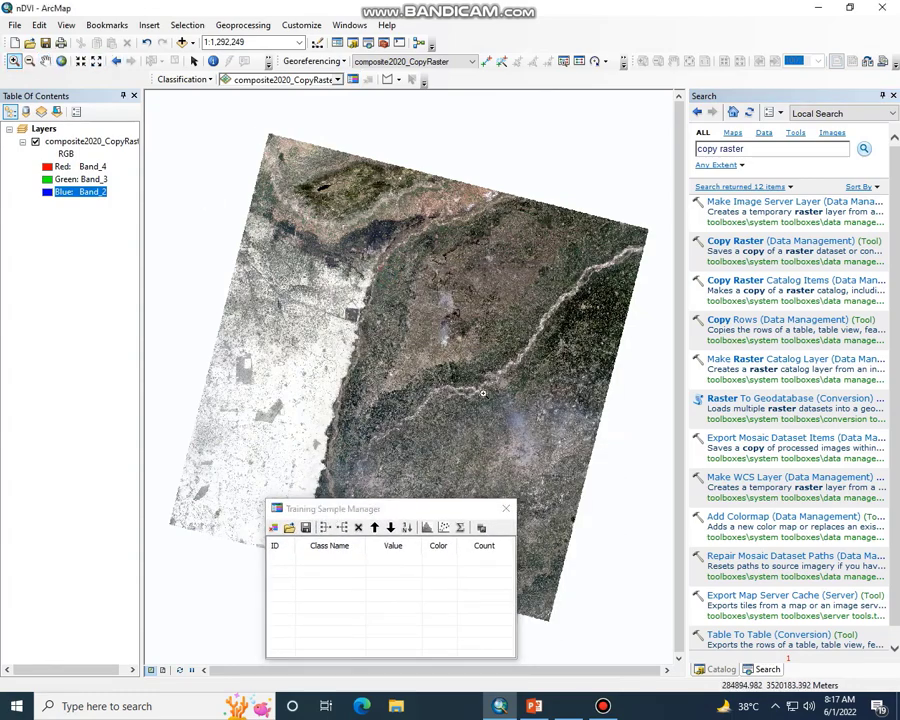
pyautogui.scroll(5, 527, 430)
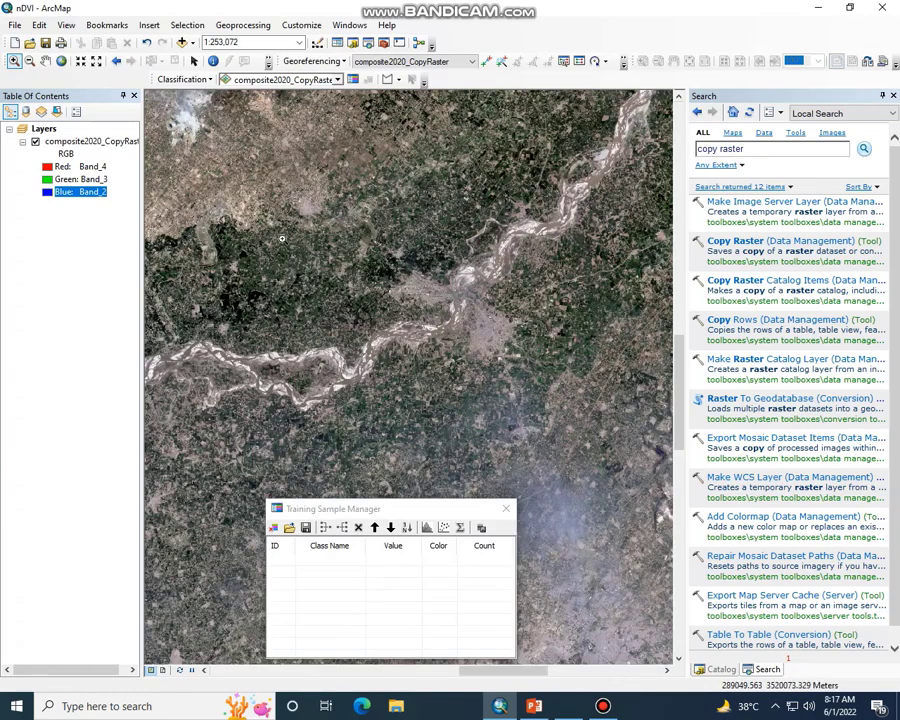
pyautogui.scroll(2, 584, 482)
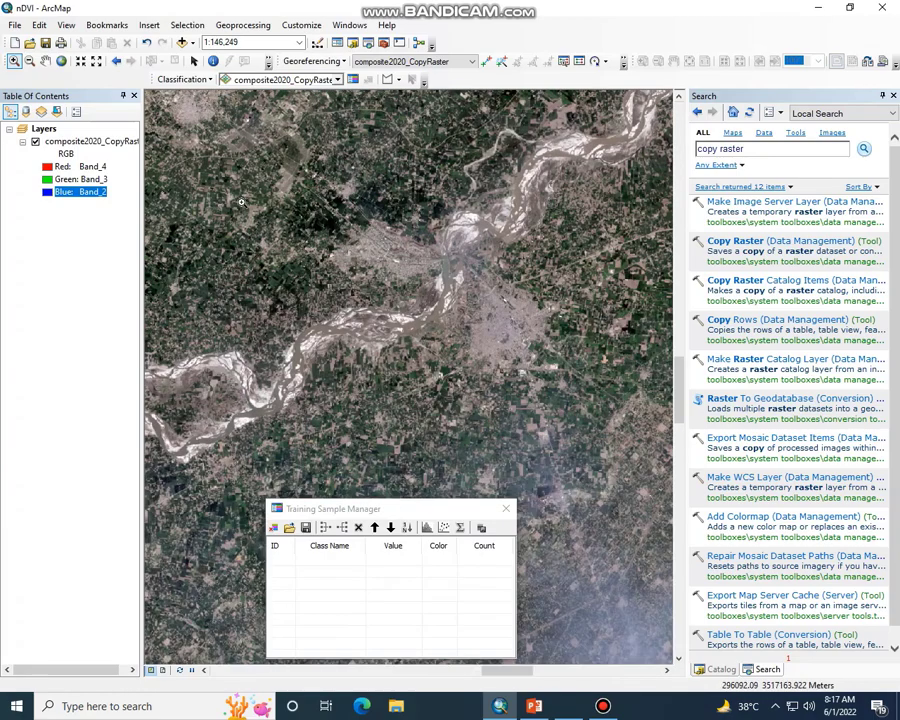
pyautogui.scroll(2, 520, 433)
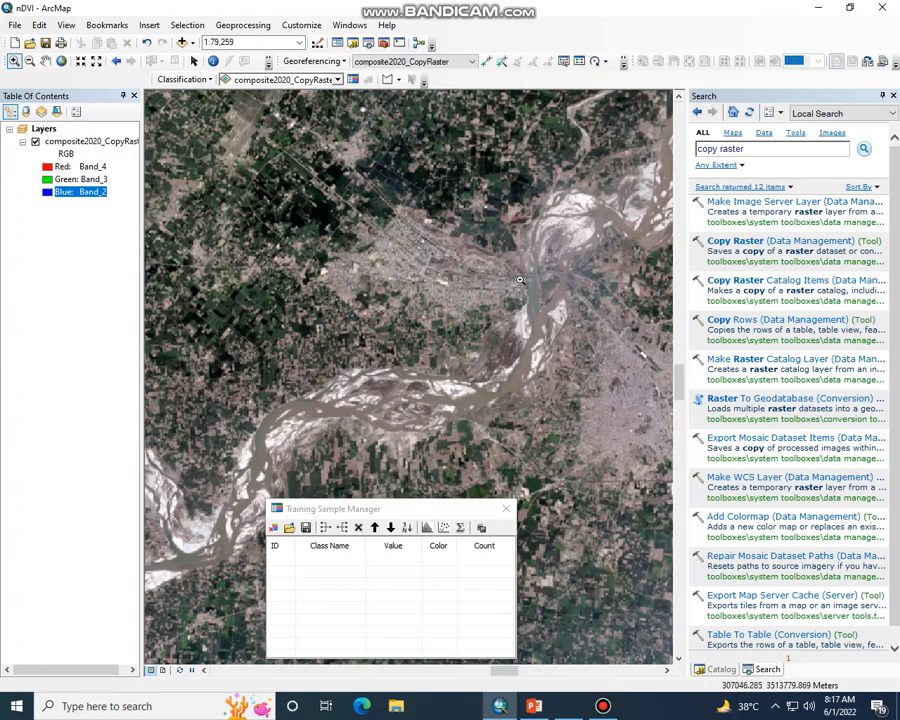
pyautogui.scroll(3, 368, 226)
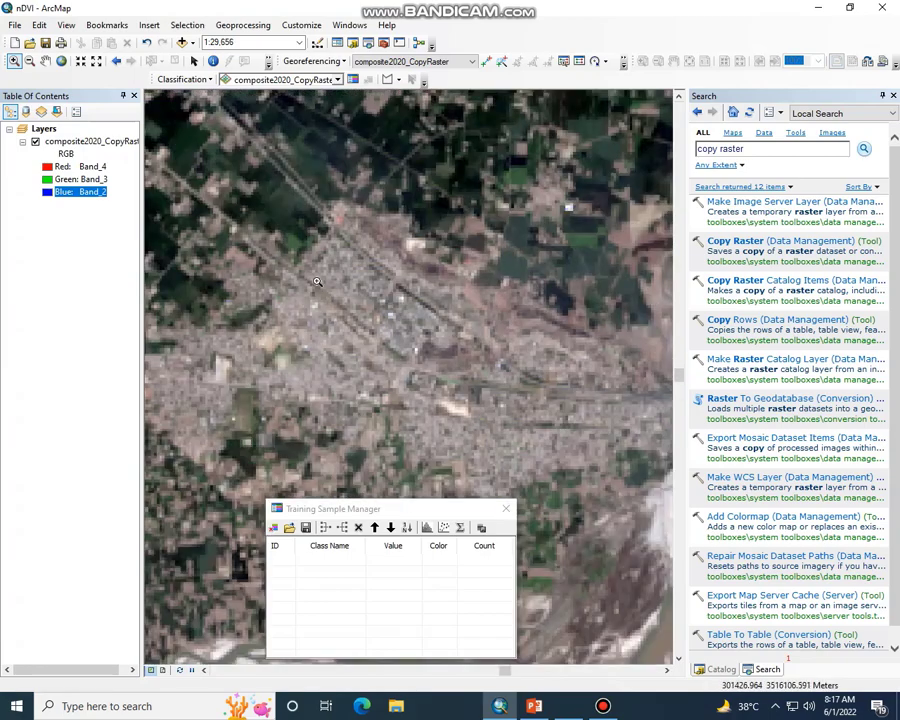
pyautogui.scroll(4, 460, 390)
pyautogui.rightClick(376, 337)
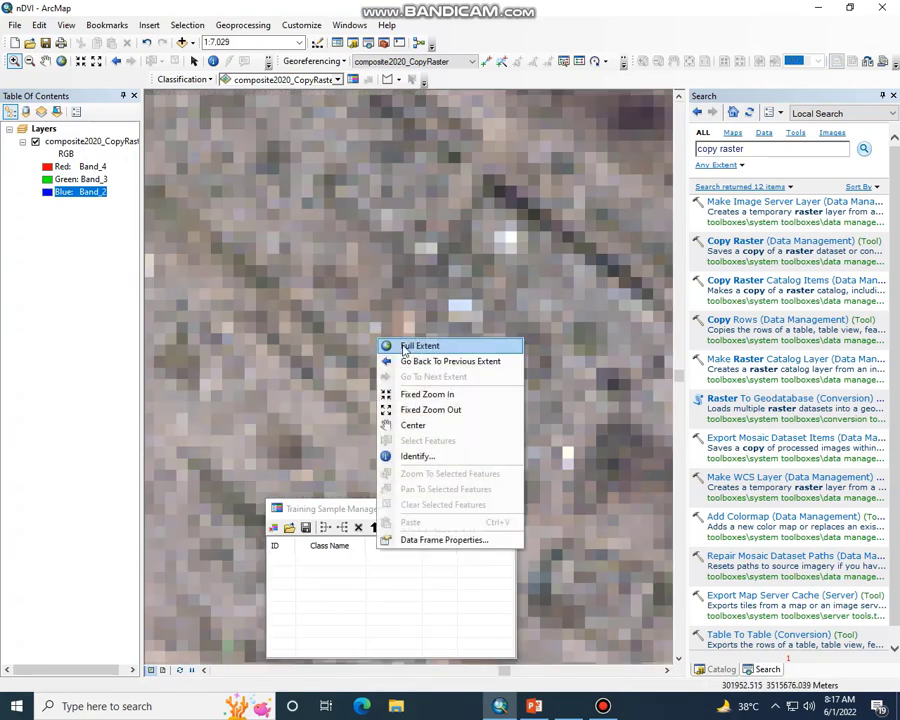
pyautogui.click(405, 346)
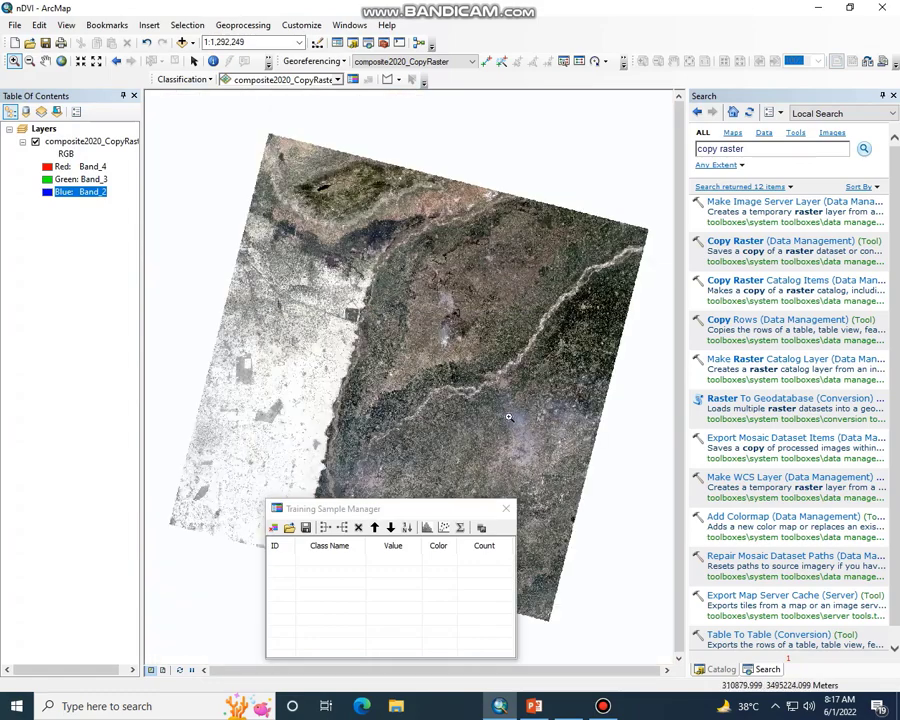
pyautogui.scroll(6, 554, 482)
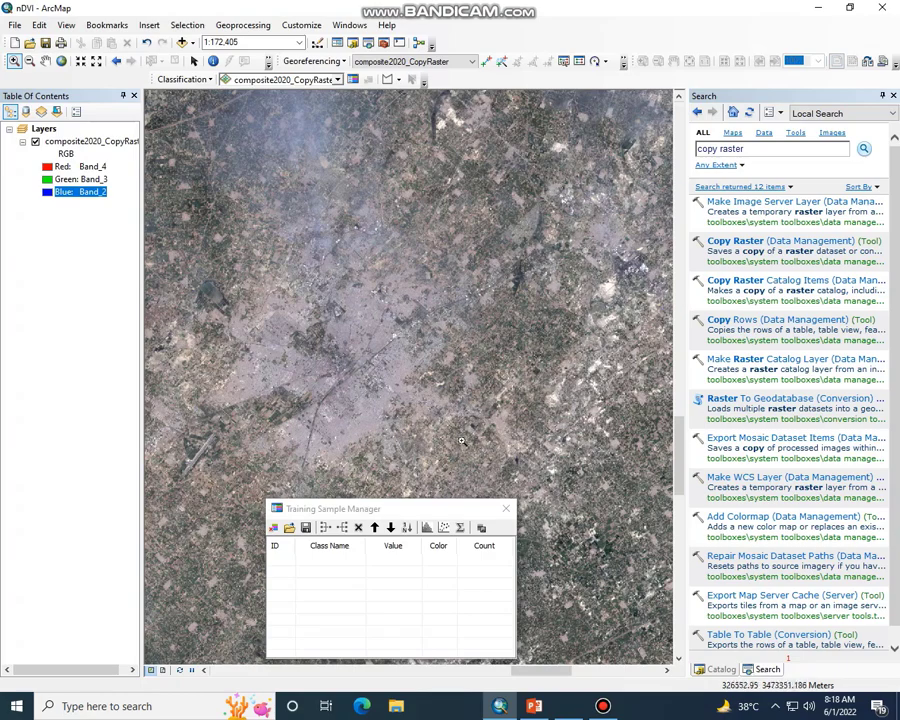
# Return the raster to its full extent and close the Training Sample Manager, leaving the Search window open.
pyautogui.click(47, 63)
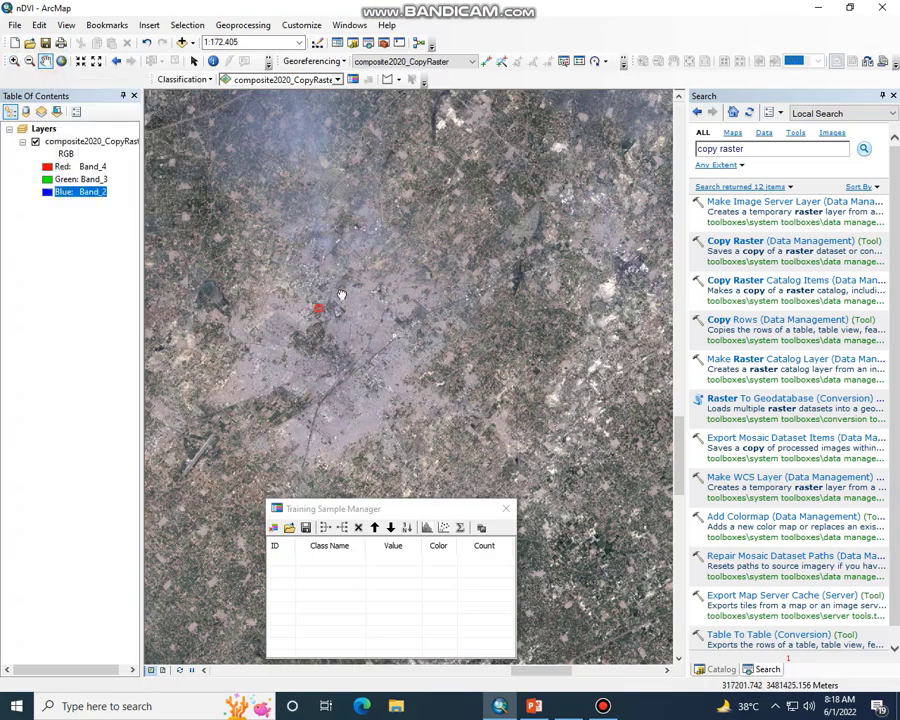
pyautogui.moveTo(341, 295); pyautogui.dragTo(356, 256)
pyautogui.rightClick(355, 260)
pyautogui.click(377, 272)
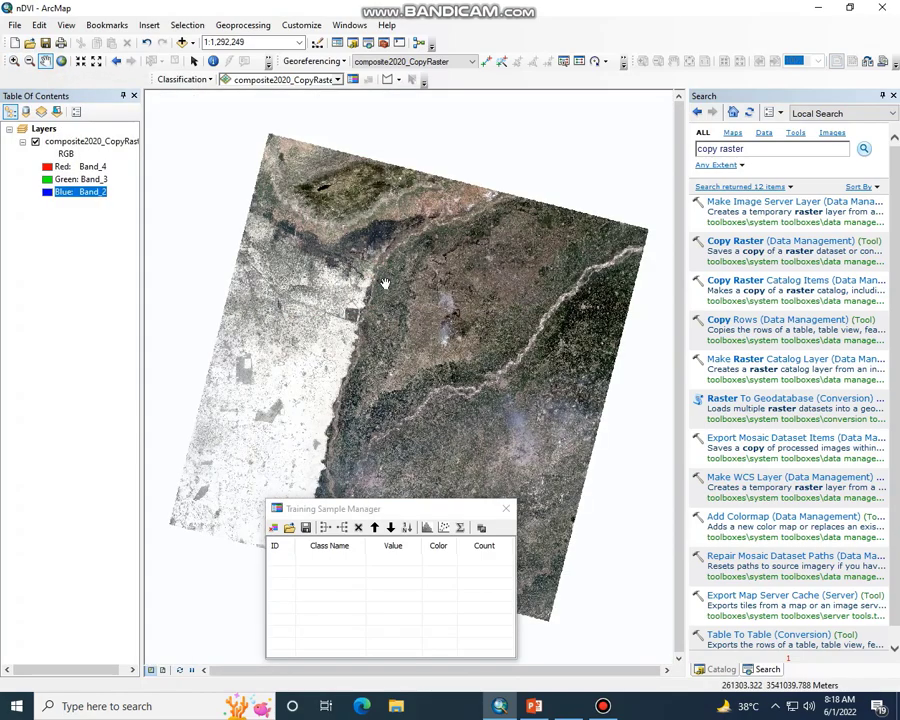
pyautogui.click(893, 95)
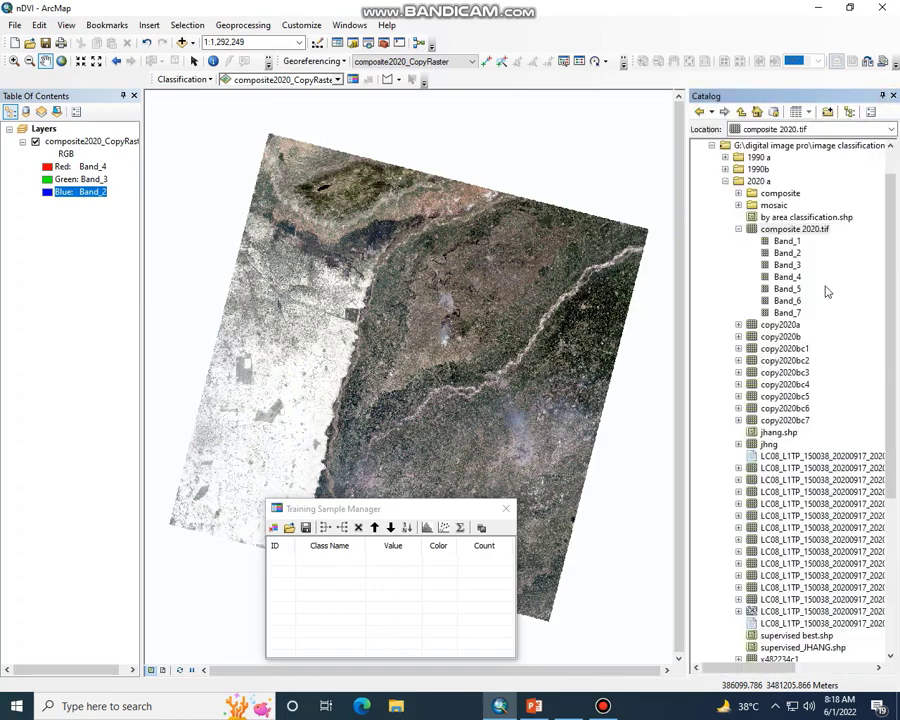
pyautogui.click(740, 458)
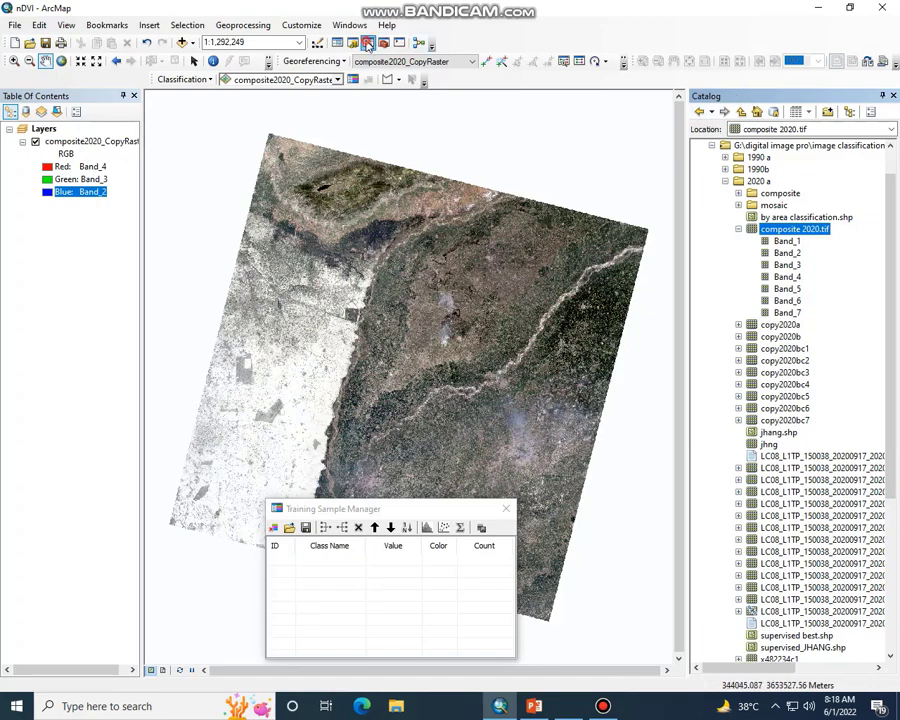
pyautogui.click(368, 42)
pyautogui.click(506, 508)
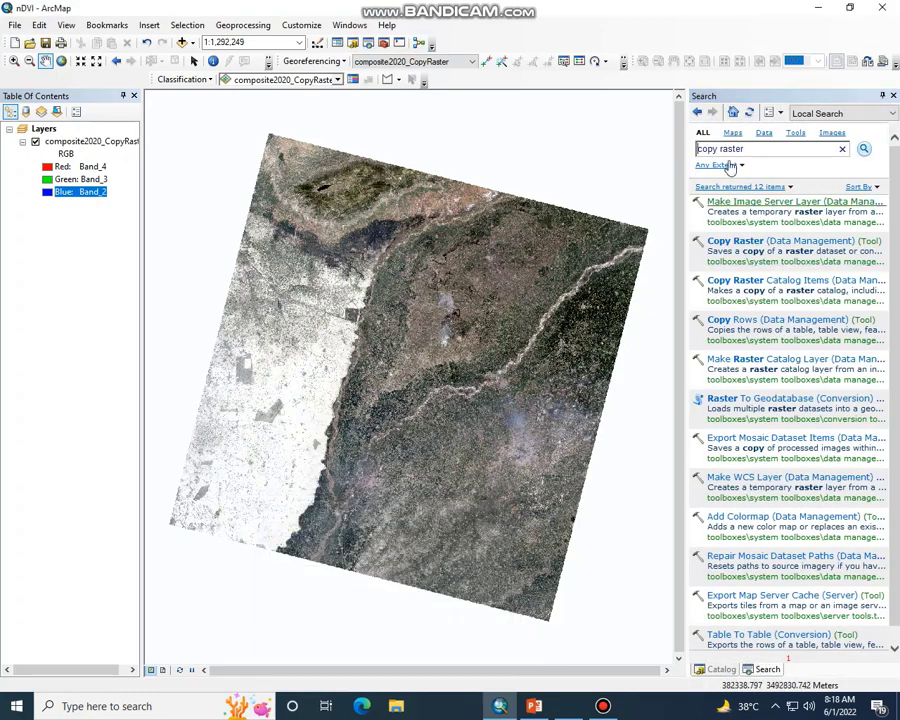
# Search for "extract by mask", open the Extract by Mask tool and move its dialog out of the way.
pyautogui.click(755, 149)
pyautogui.write('extract by mask')
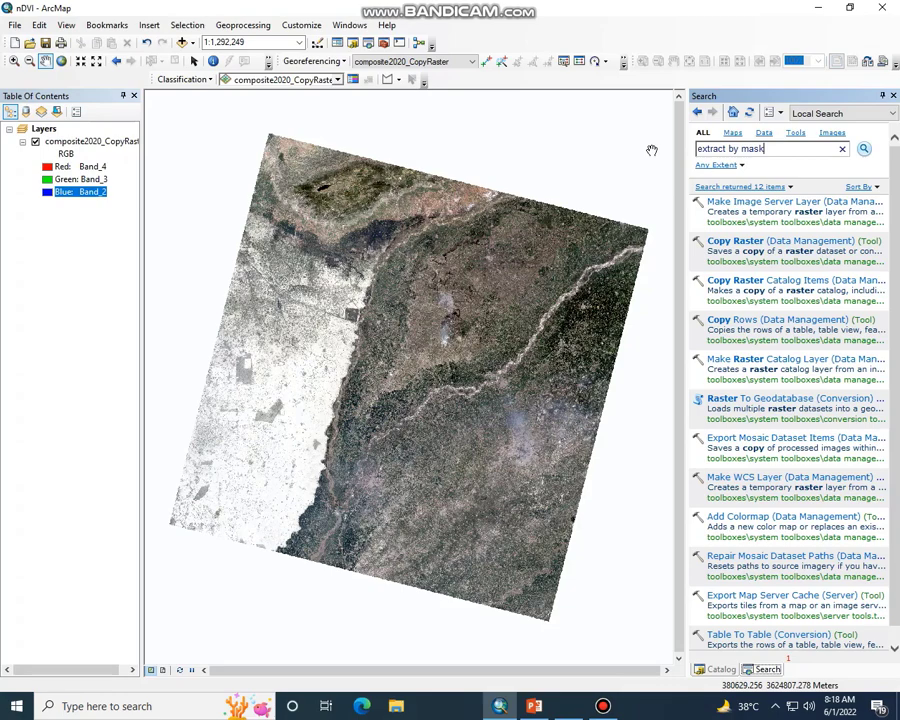
pyautogui.press('Return')
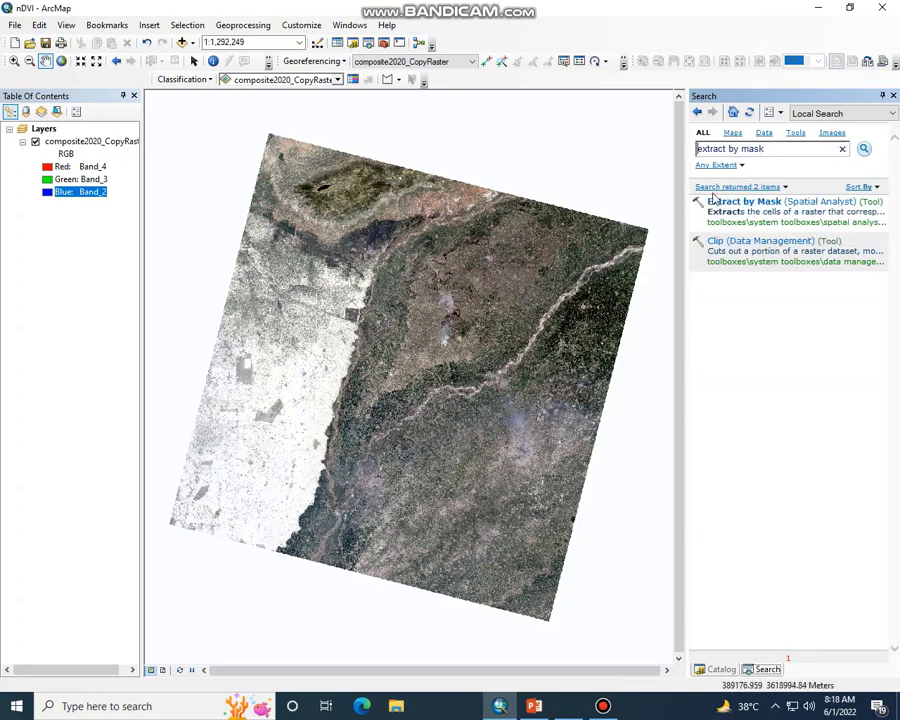
pyautogui.click(773, 203)
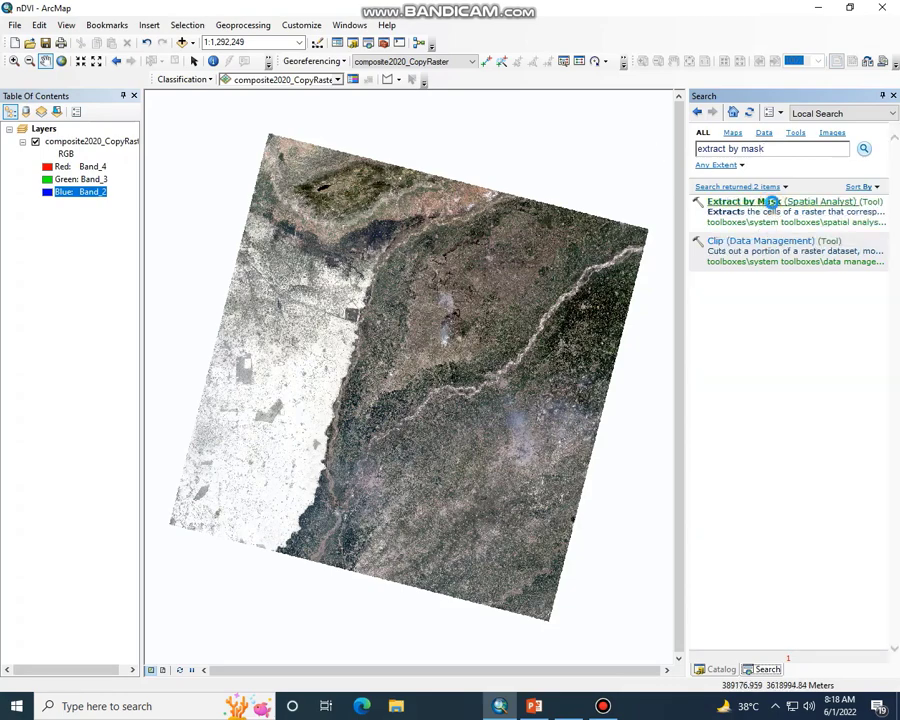
pyautogui.moveTo(768, 201); pyautogui.dragTo(552, 340)
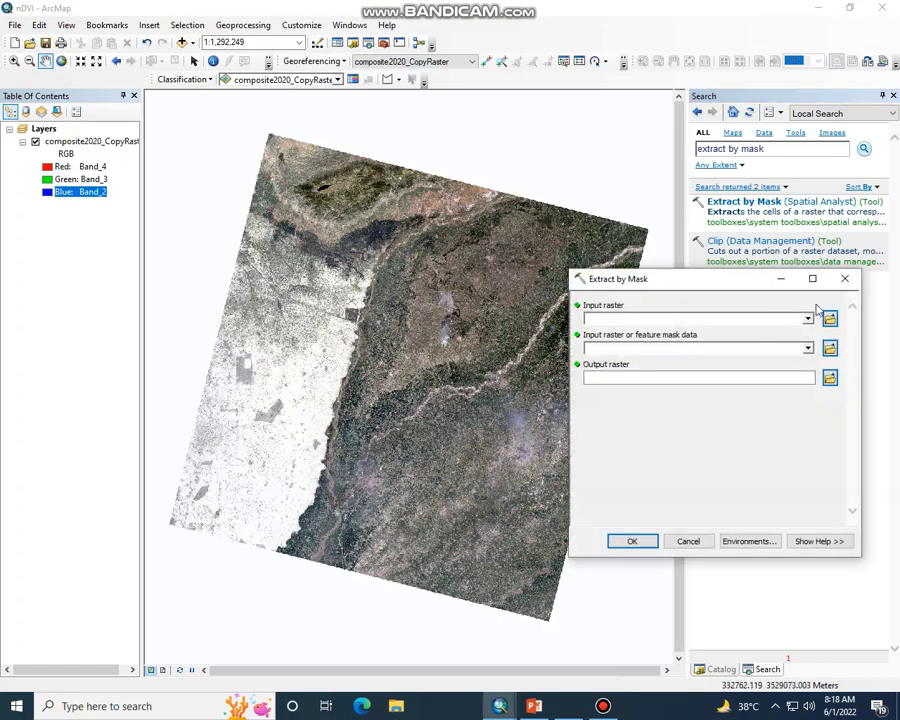
pyautogui.click(845, 279)
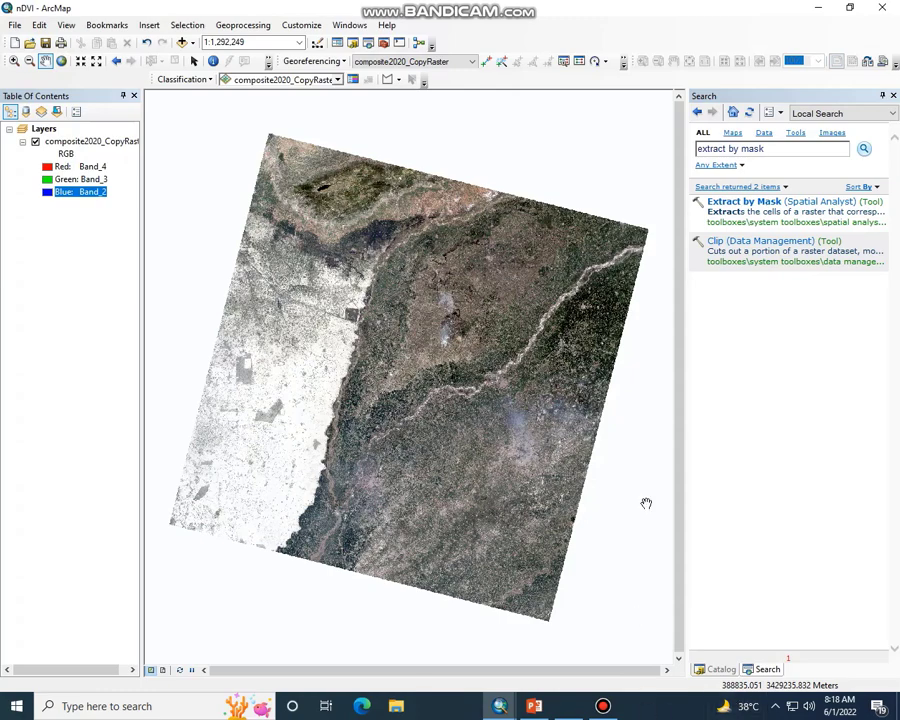
# Add the jhang.shp boundary from the Adminbdy Shapefile folder to the map as the study area.
pyautogui.click(893, 96)
pyautogui.click(739, 229)
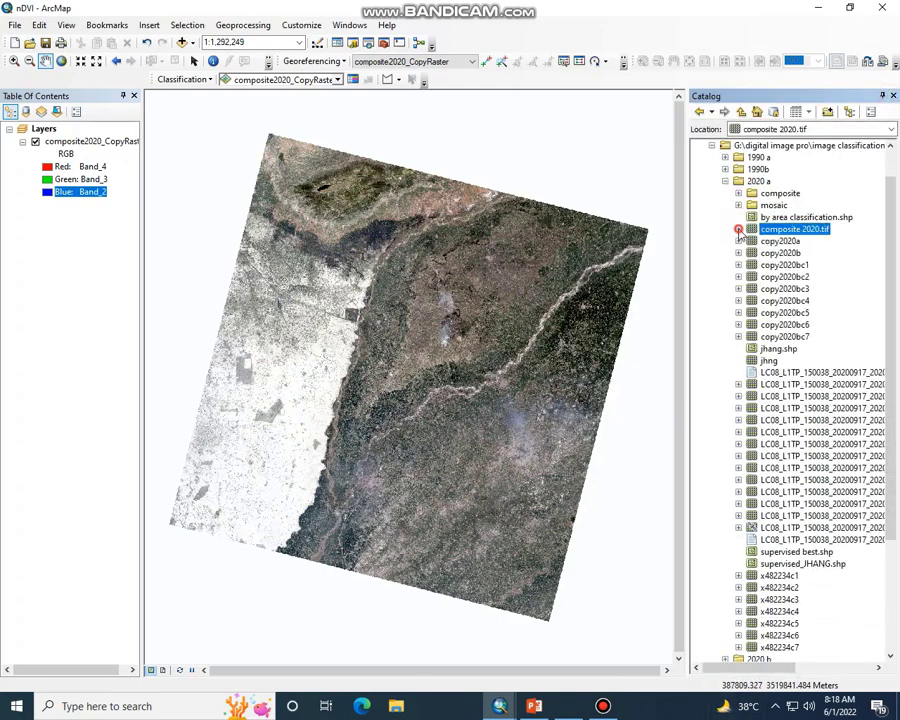
pyautogui.click(726, 182)
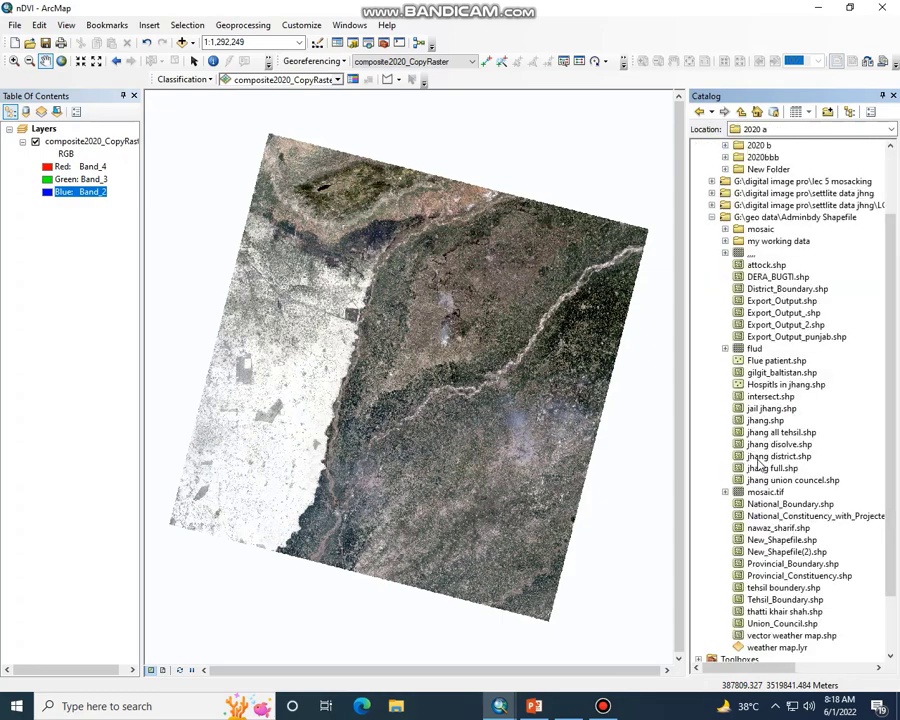
pyautogui.click(772, 423)
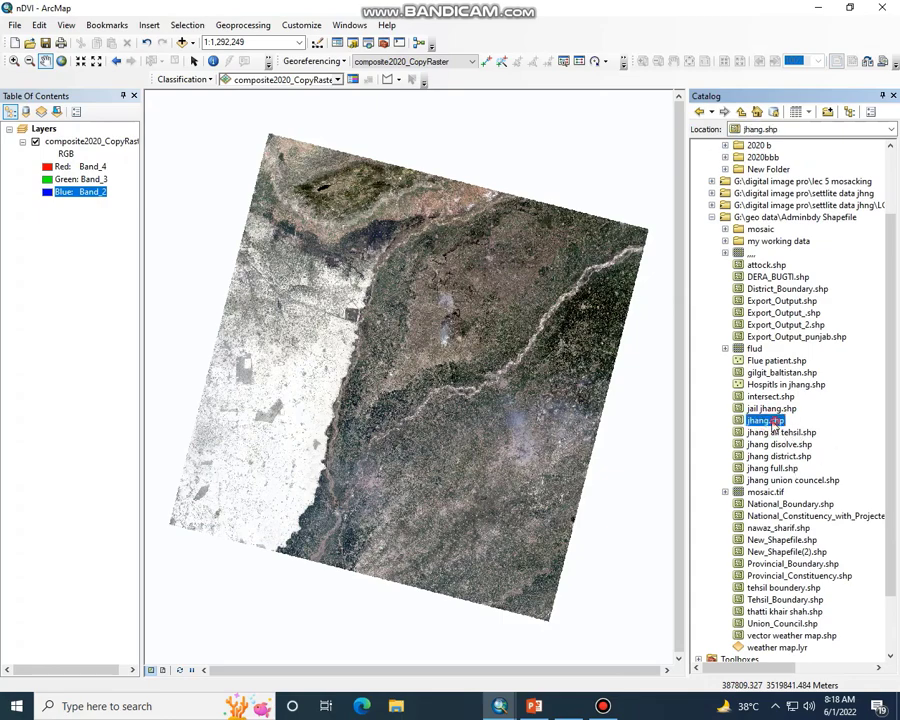
pyautogui.moveTo(774, 425); pyautogui.dragTo(468, 391)
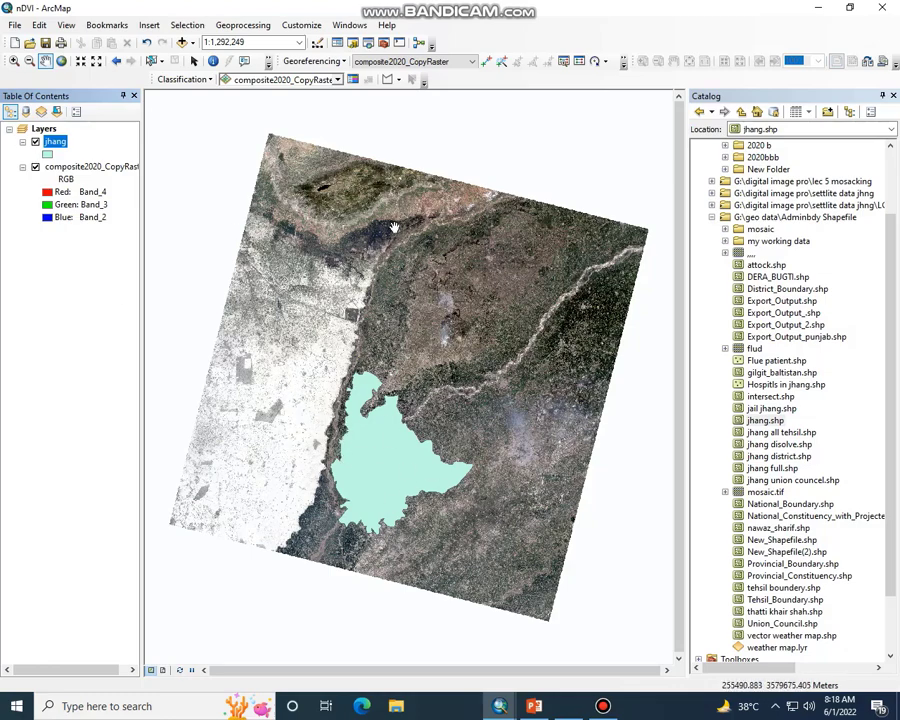
pyautogui.moveTo(236, 380); pyautogui.dragTo(340, 300)
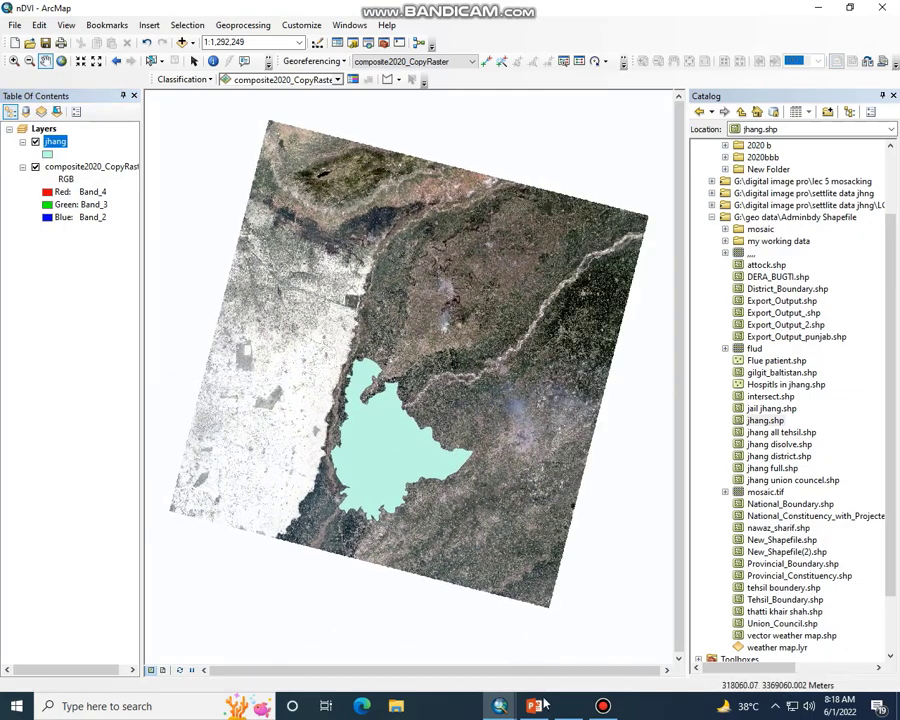
# Run Extract by Mask with composite2020_CopyRaster as the input raster and jhang as the feature mask, keeping the default output.
pyautogui.moveTo(499, 706)
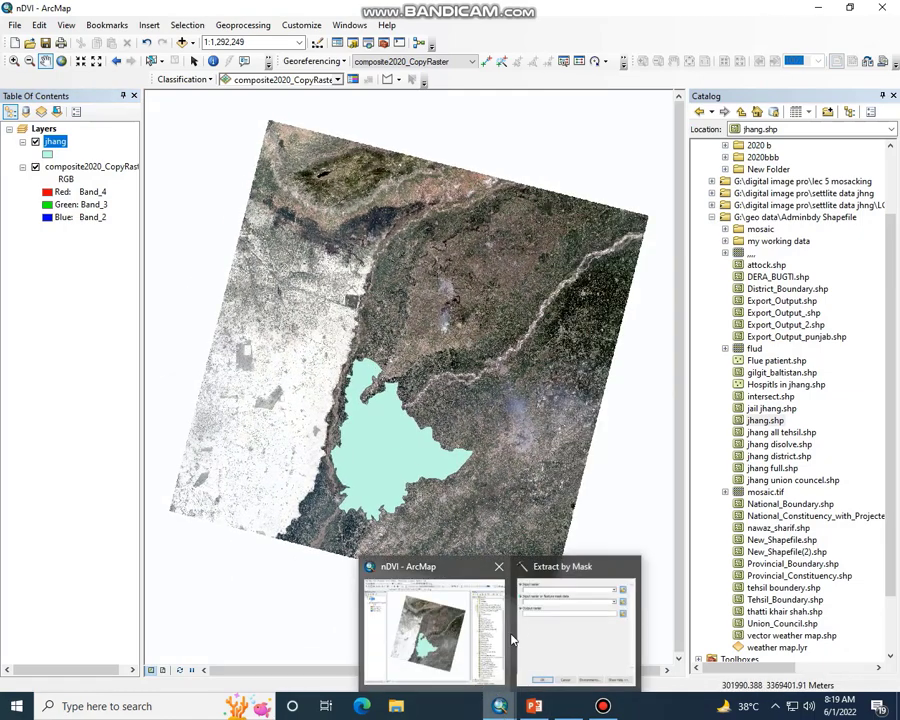
pyautogui.click(568, 625)
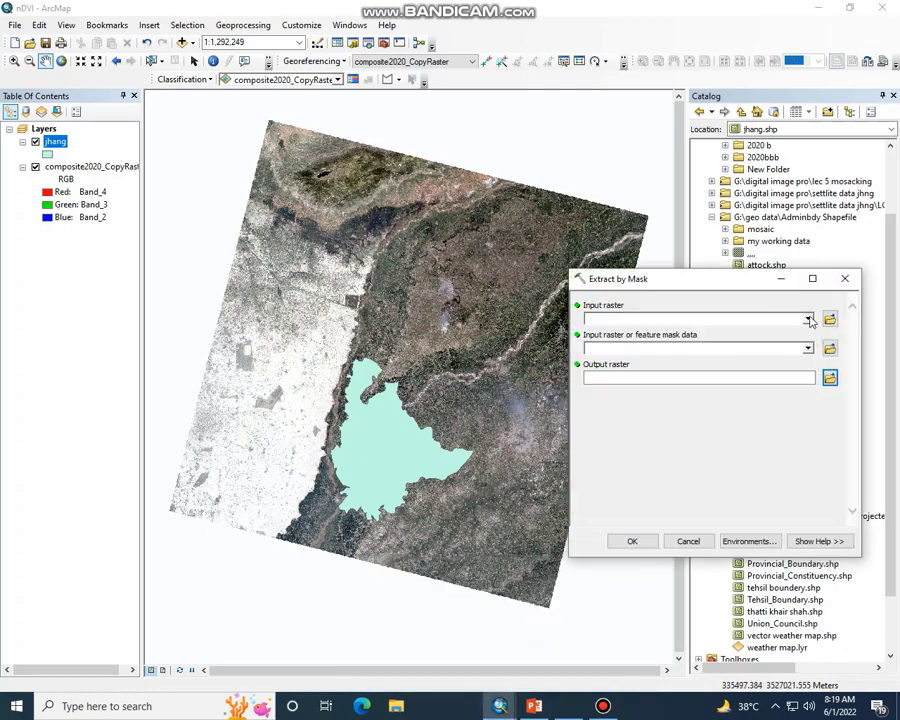
pyautogui.click(808, 320)
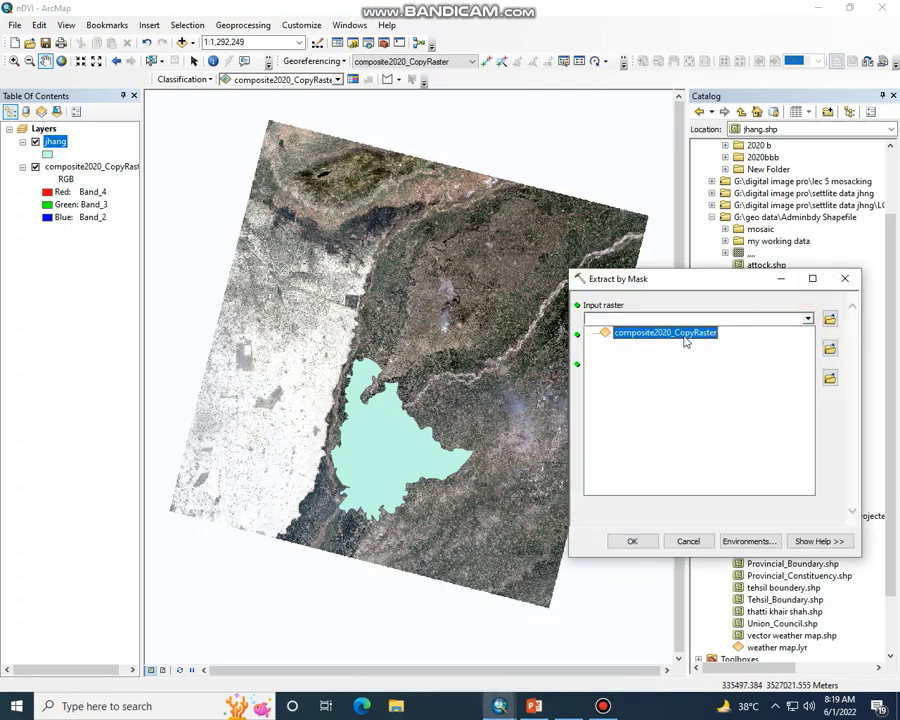
pyautogui.click(684, 337)
pyautogui.click(807, 348)
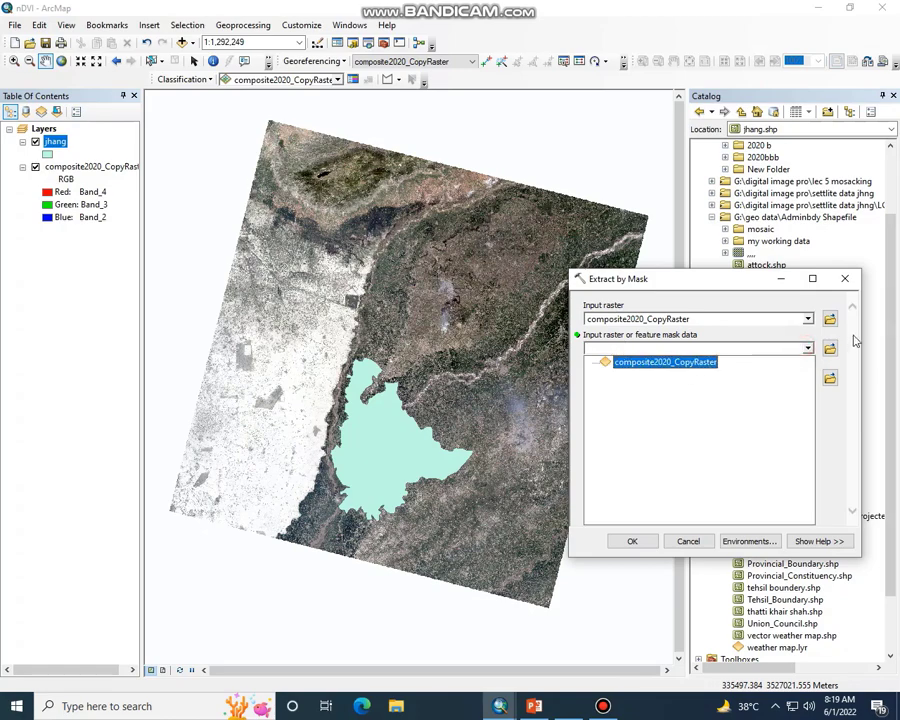
pyautogui.click(807, 348)
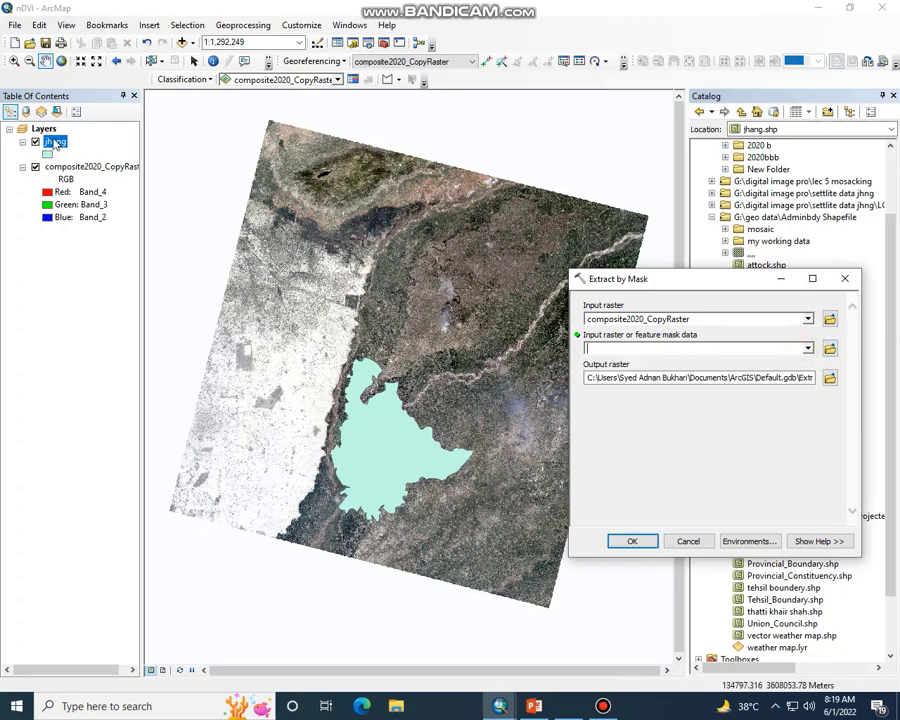
pyautogui.moveTo(55, 143); pyautogui.dragTo(652, 348)
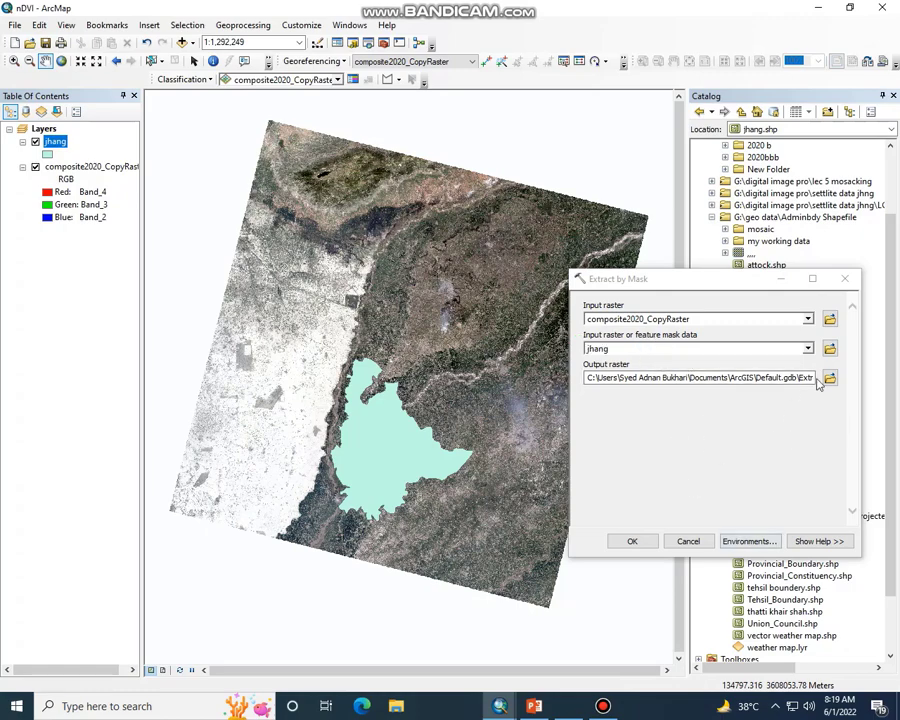
pyautogui.click(633, 541)
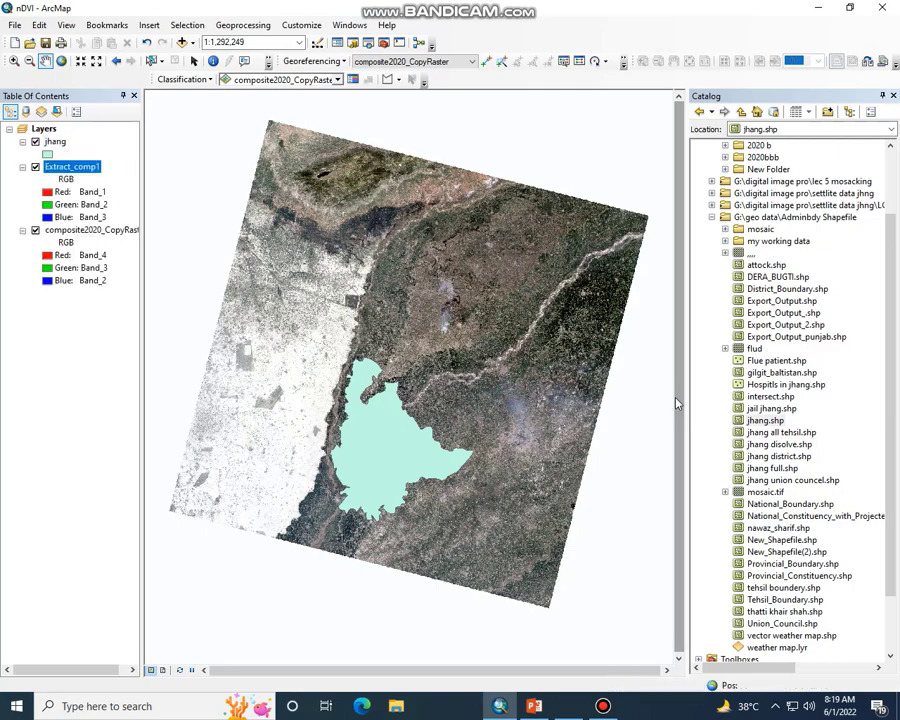
# Hide the composite2020_CopyRaster layer and bring up the commands for the jhang boundary layer.
pyautogui.click(35, 231)
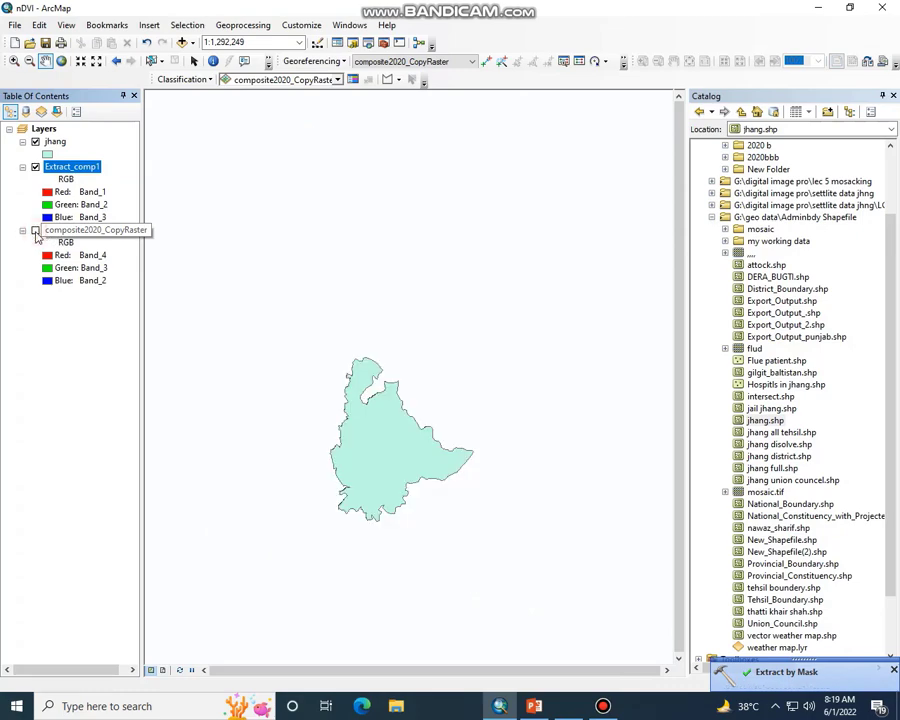
pyautogui.rightClick(96, 233)
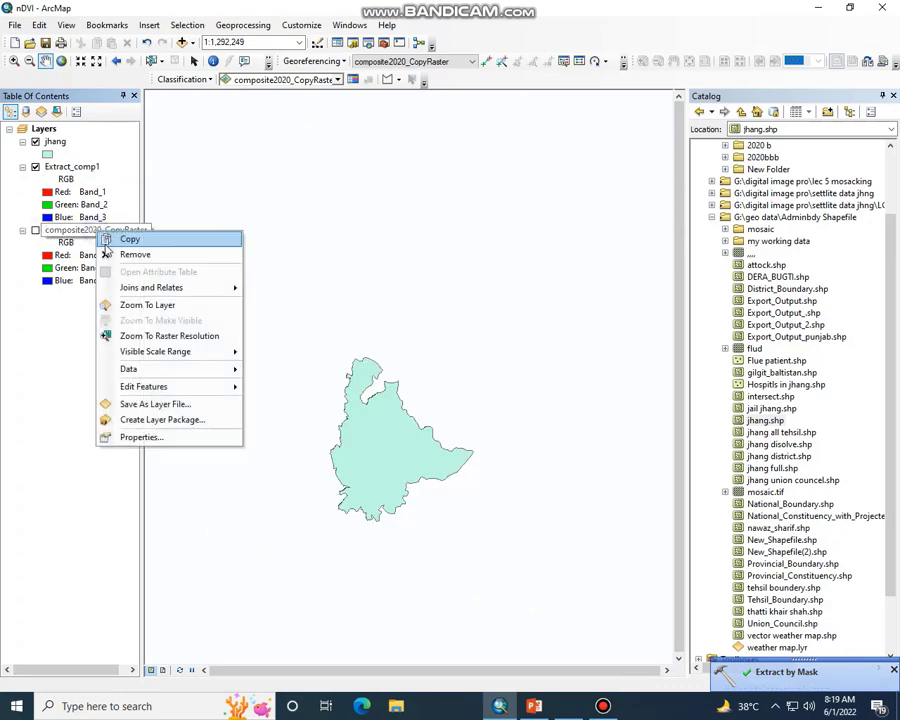
pyautogui.click(114, 237)
pyautogui.rightClick(57, 142)
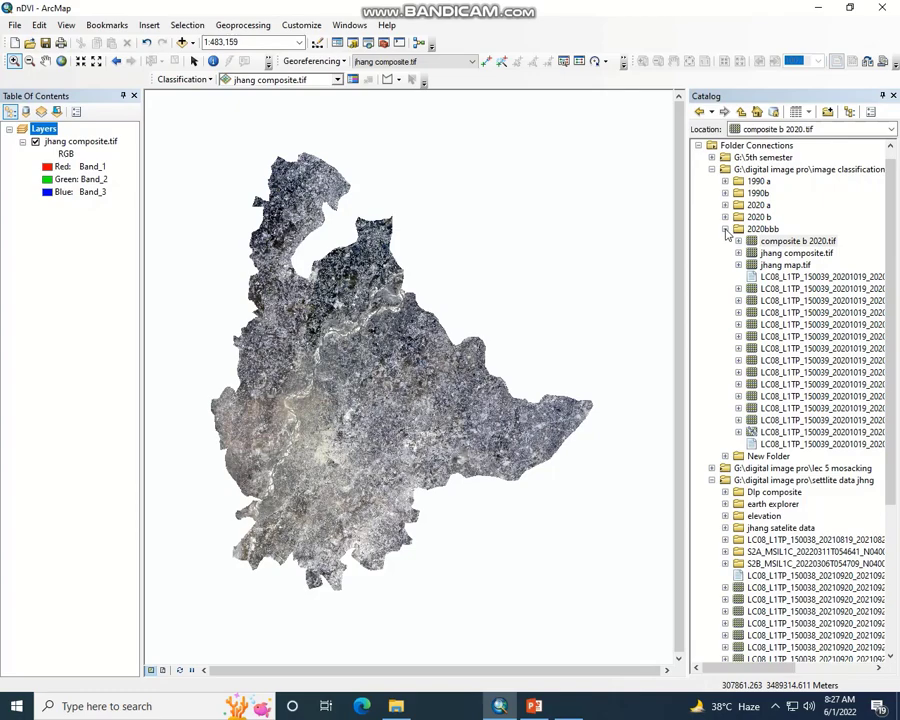
# Set jhang composite.tif to natural color with red Band_4, green Band_3 and blue Band_2.
pyautogui.click(725, 229)
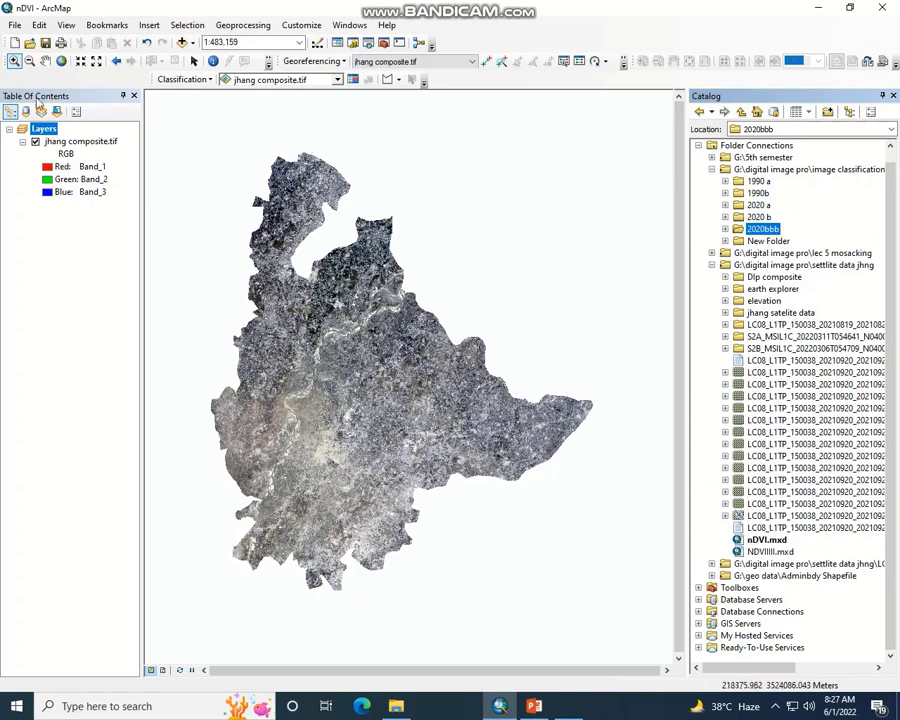
pyautogui.click(45, 61)
pyautogui.moveTo(300, 295); pyautogui.dragTo(343, 288)
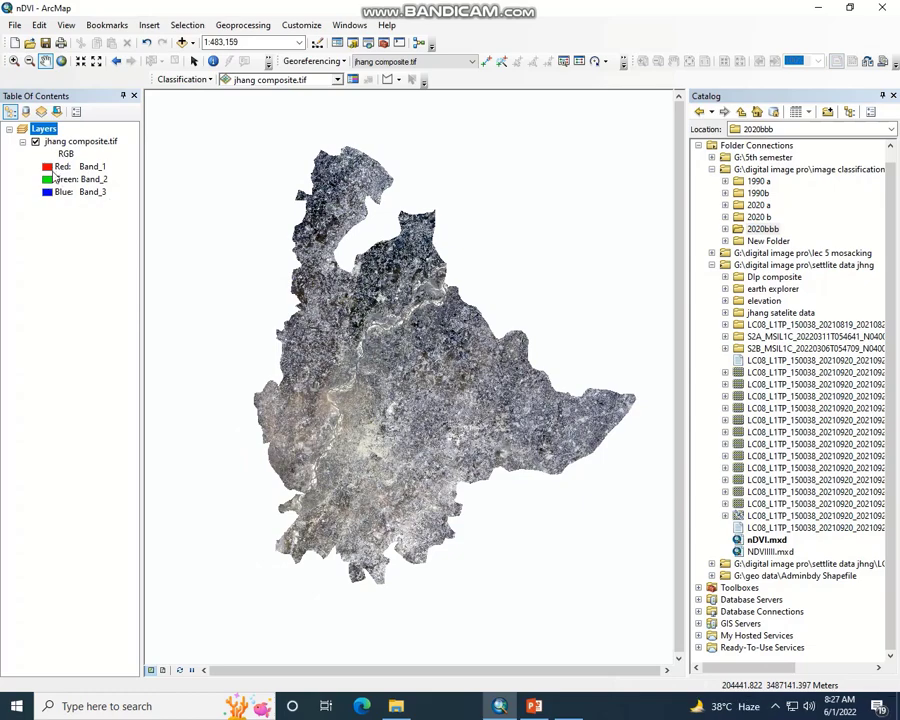
pyautogui.click(56, 169)
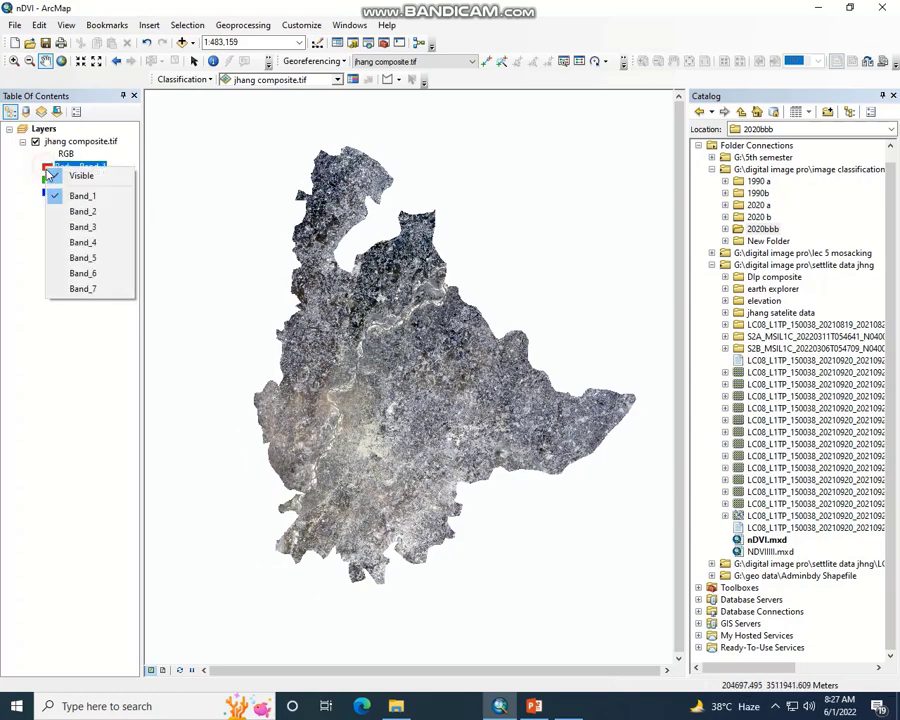
pyautogui.click(80, 241)
pyautogui.click(70, 179)
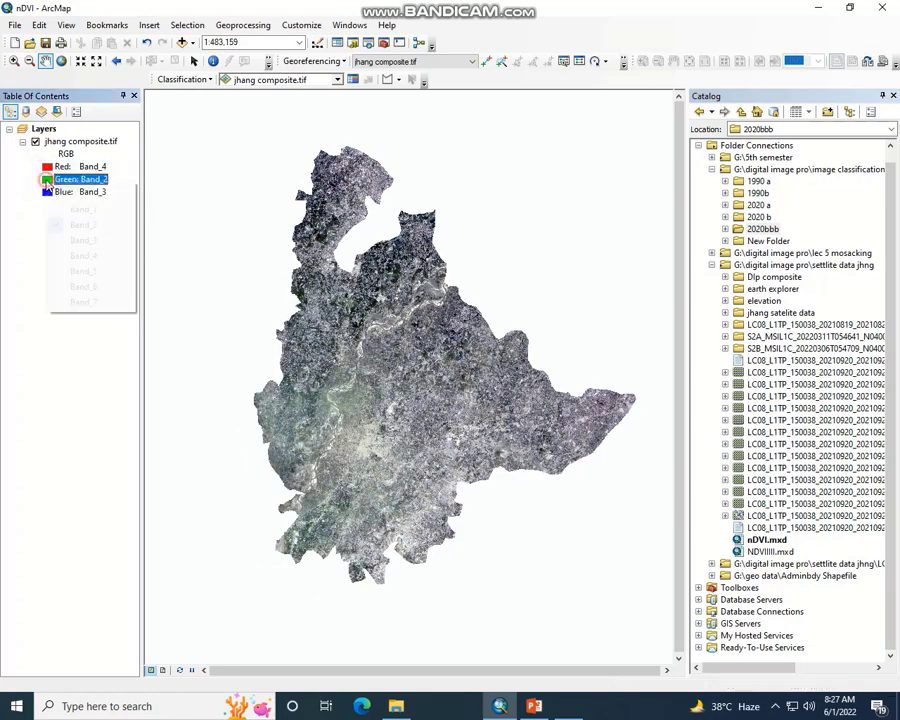
pyautogui.click(82, 239)
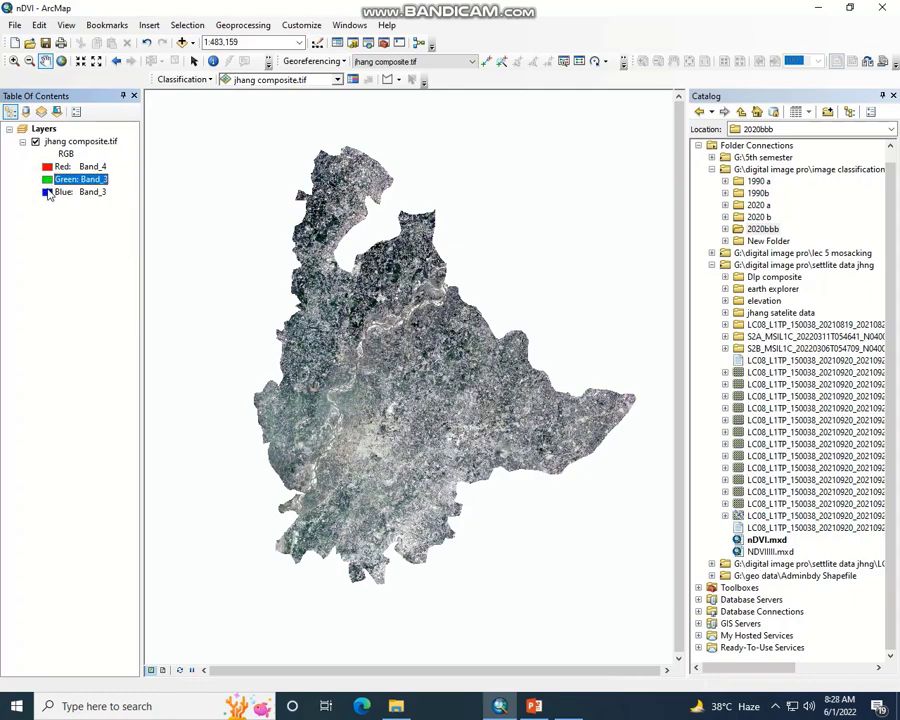
pyautogui.click(56, 192)
pyautogui.click(88, 233)
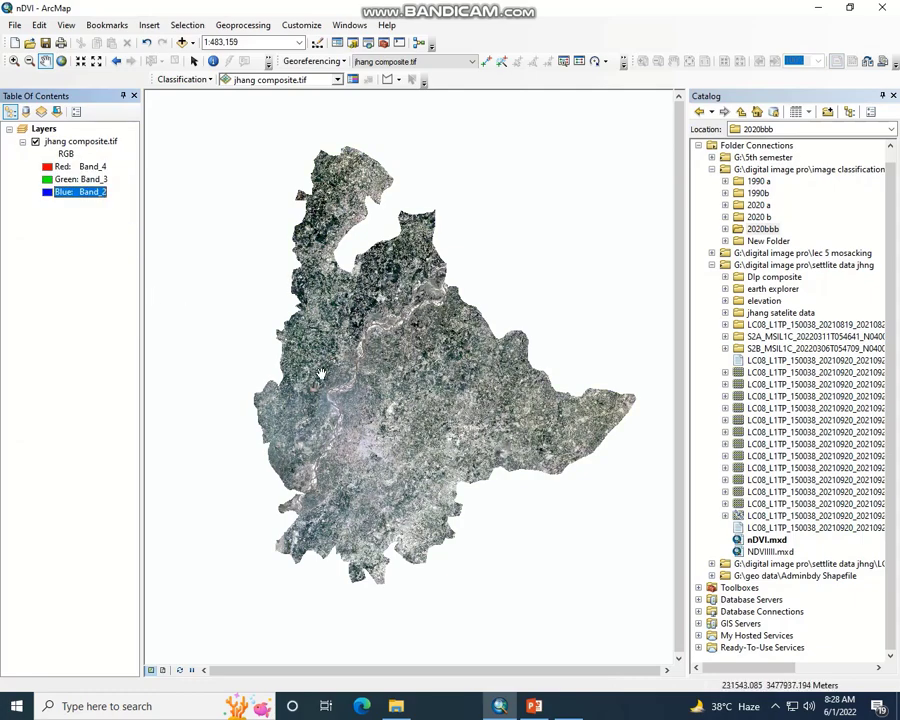
# Examine the river bends in the Jhang composite, return to the full extent and zoom to the pale built-up city in the southwest.
pyautogui.click(14, 61)
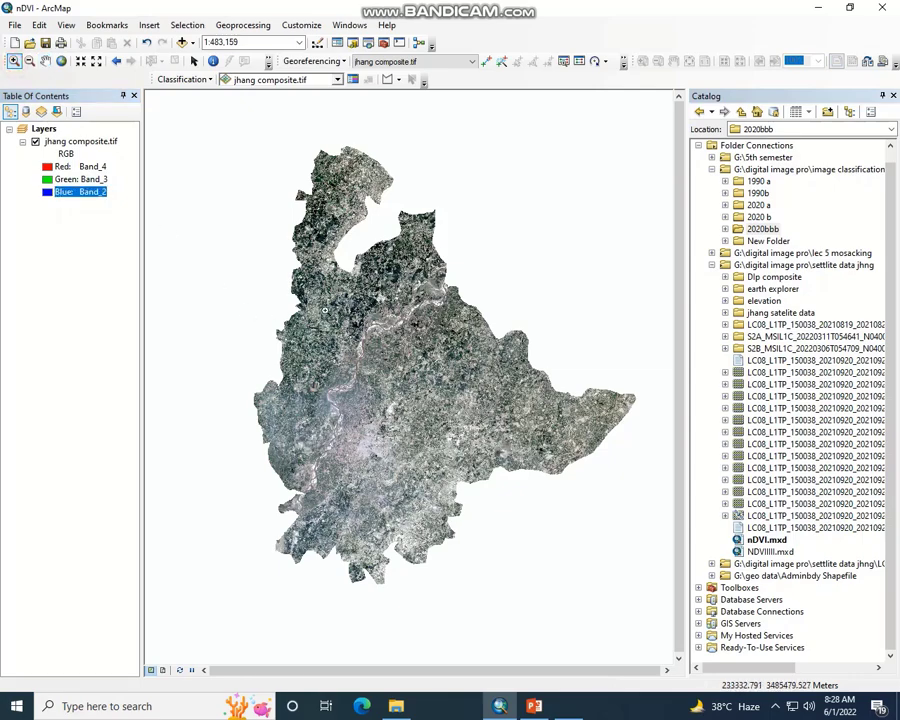
pyautogui.moveTo(310, 272); pyautogui.dragTo(408, 380)
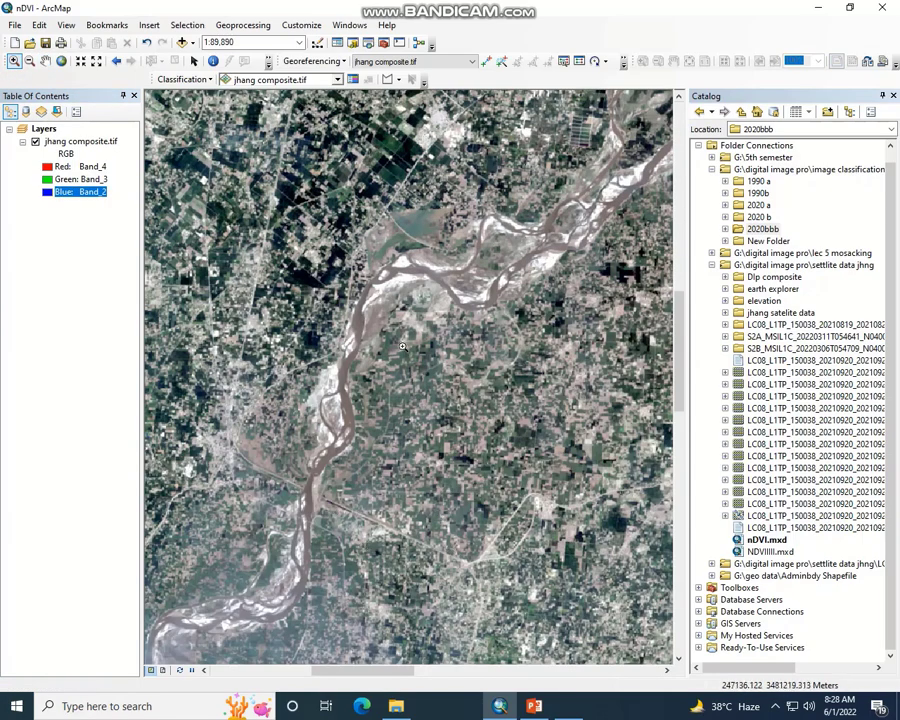
pyautogui.rightClick(396, 330)
pyautogui.click(418, 338)
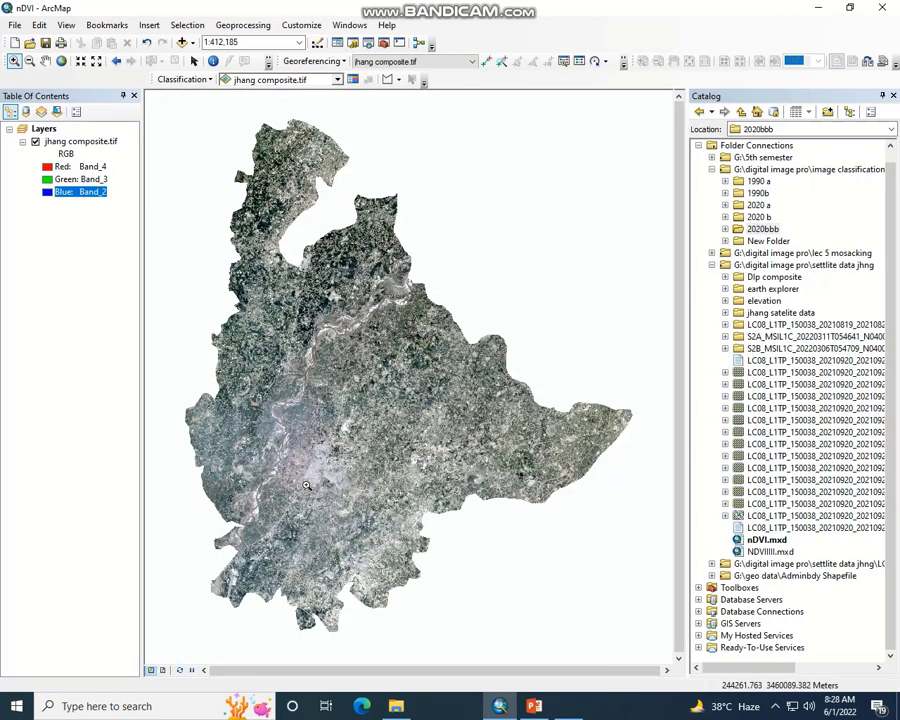
pyautogui.moveTo(277, 403); pyautogui.dragTo(351, 483)
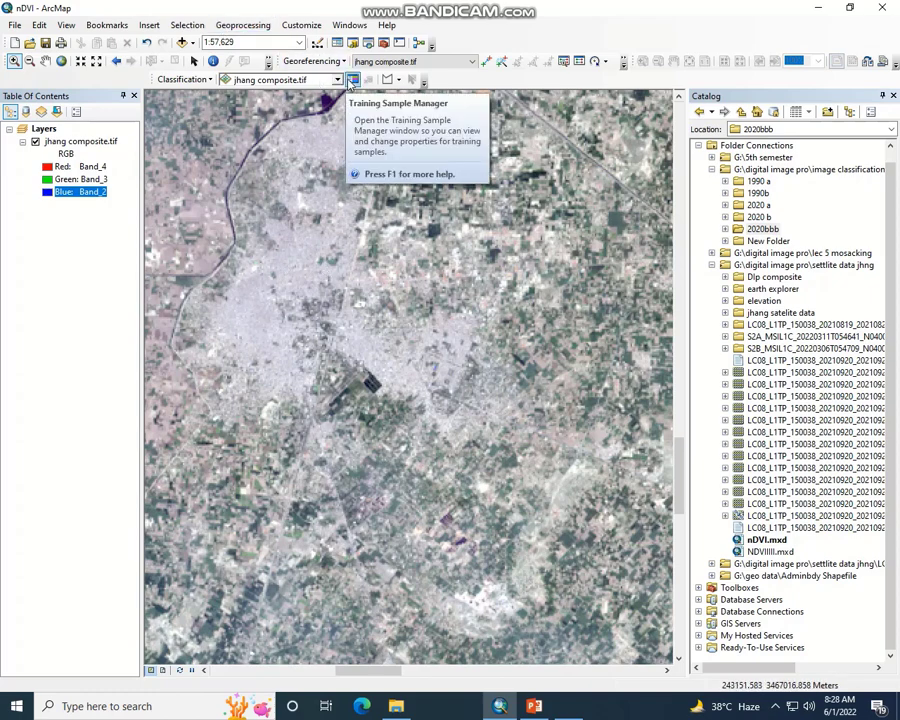
# Open the Training Sample Manager and draw a polygon training sample of about 800 pixels over the city's western built-up area.
pyautogui.click(352, 80)
pyautogui.moveTo(393, 501); pyautogui.dragTo(410, 446)
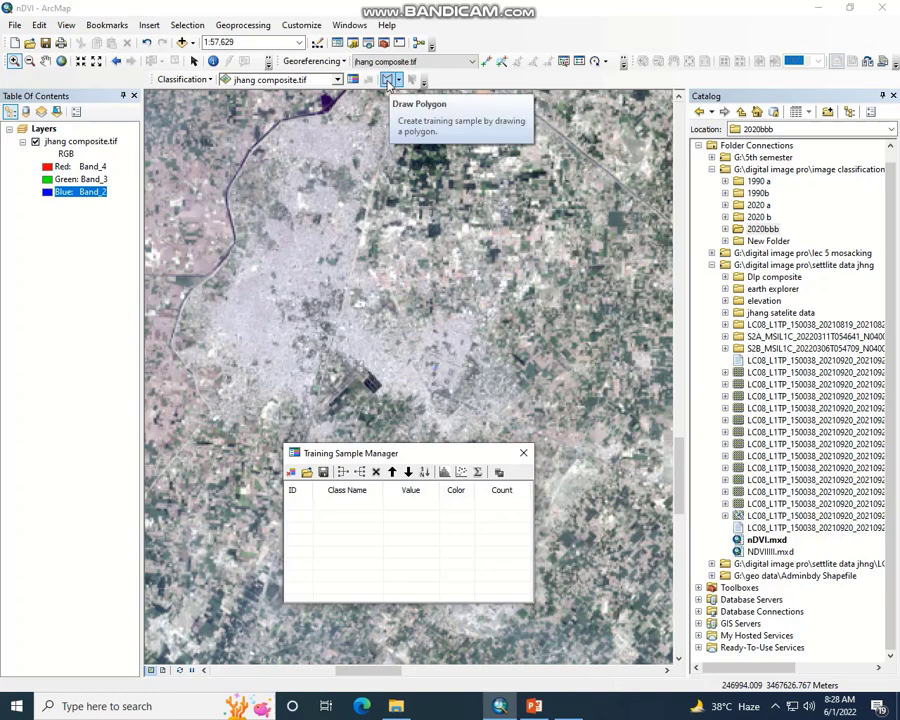
pyautogui.click(388, 80)
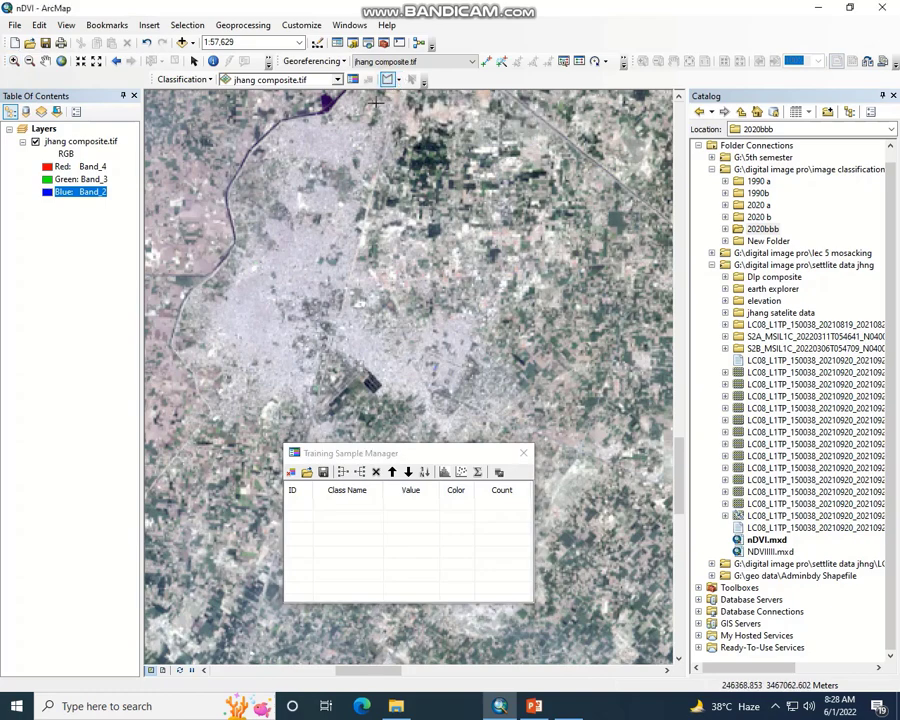
pyautogui.click(398, 80)
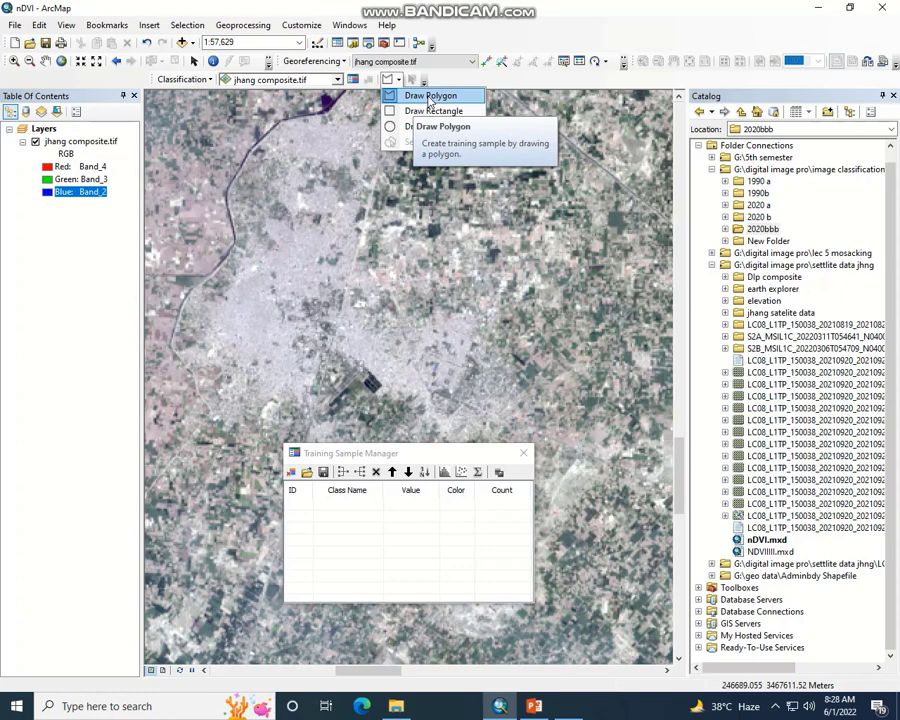
pyautogui.click(430, 97)
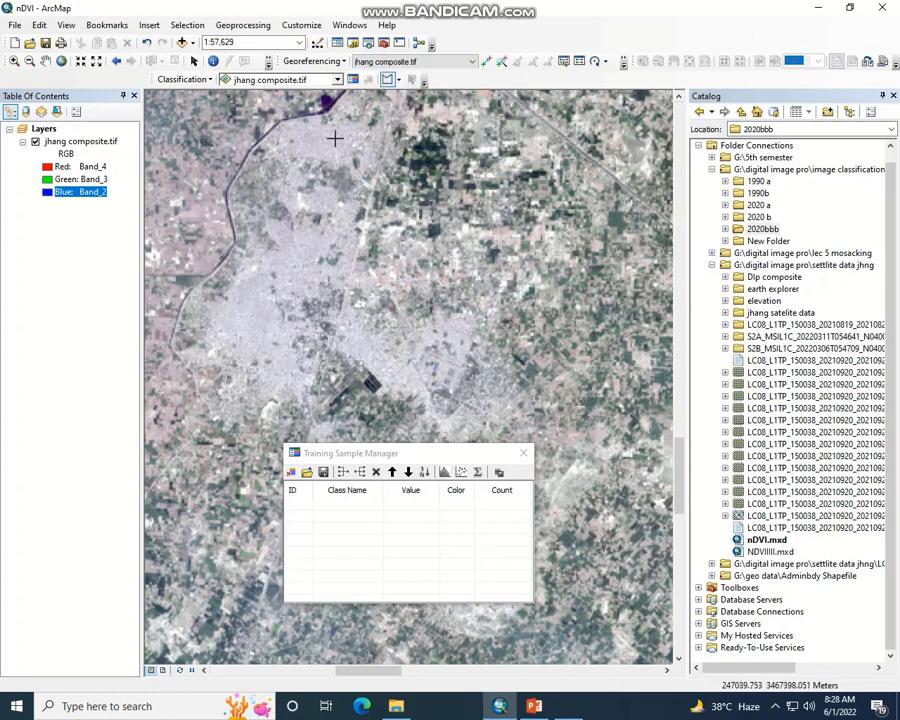
pyautogui.click(267, 313)
pyautogui.click(269, 343)
pyautogui.click(236, 340)
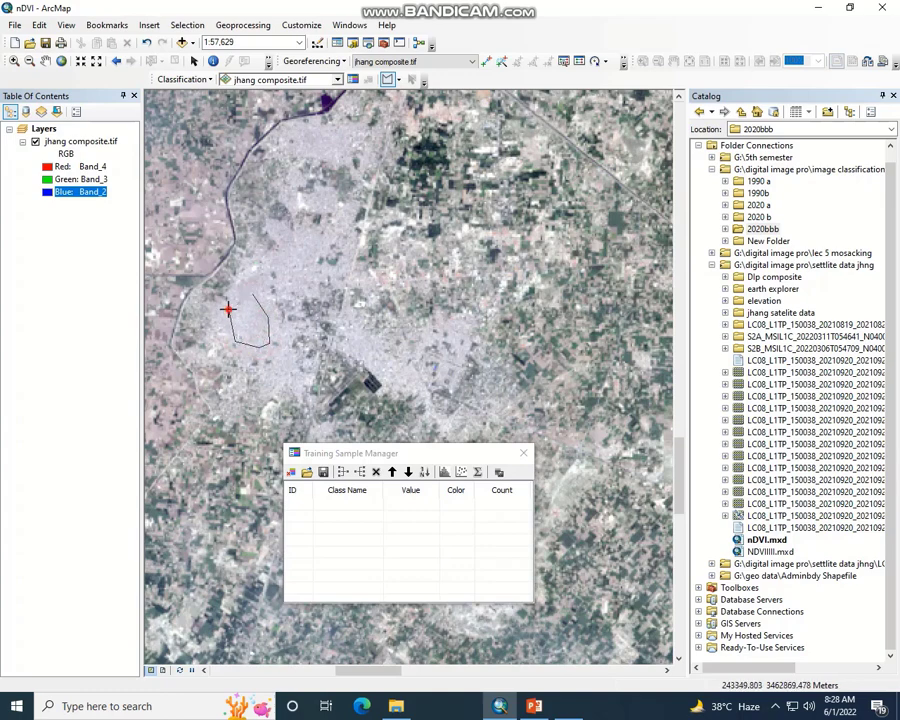
pyautogui.doubleClick(228, 309)
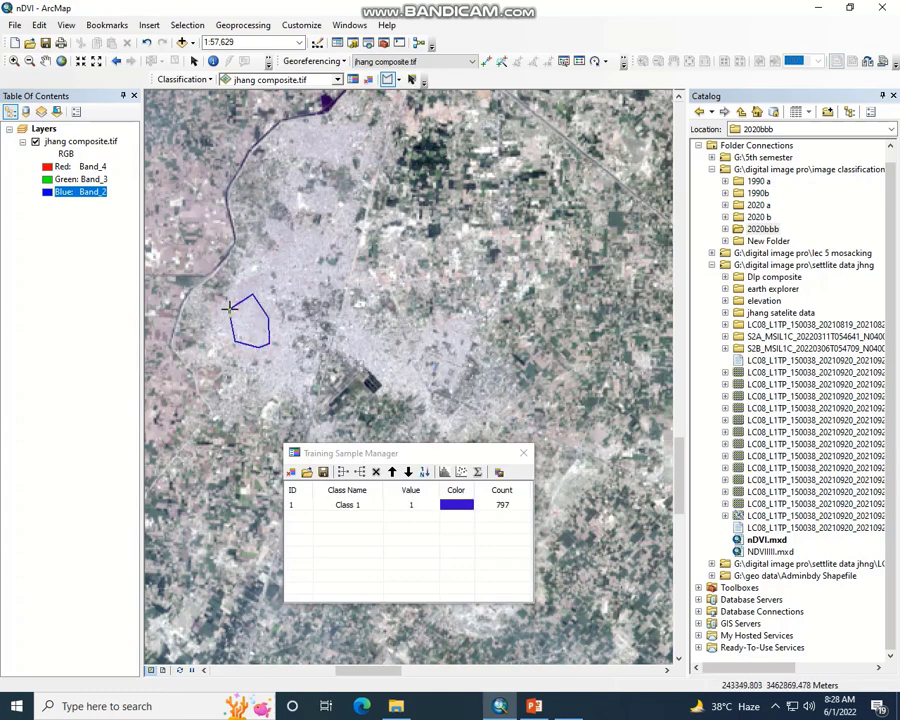
# Draw two more polygon samples, about 350 pixels in the built-up area north of the first and about 160 near the city's northern end.
pyautogui.click(312, 257)
pyautogui.click(308, 245)
pyautogui.click(297, 237)
pyautogui.click(285, 246)
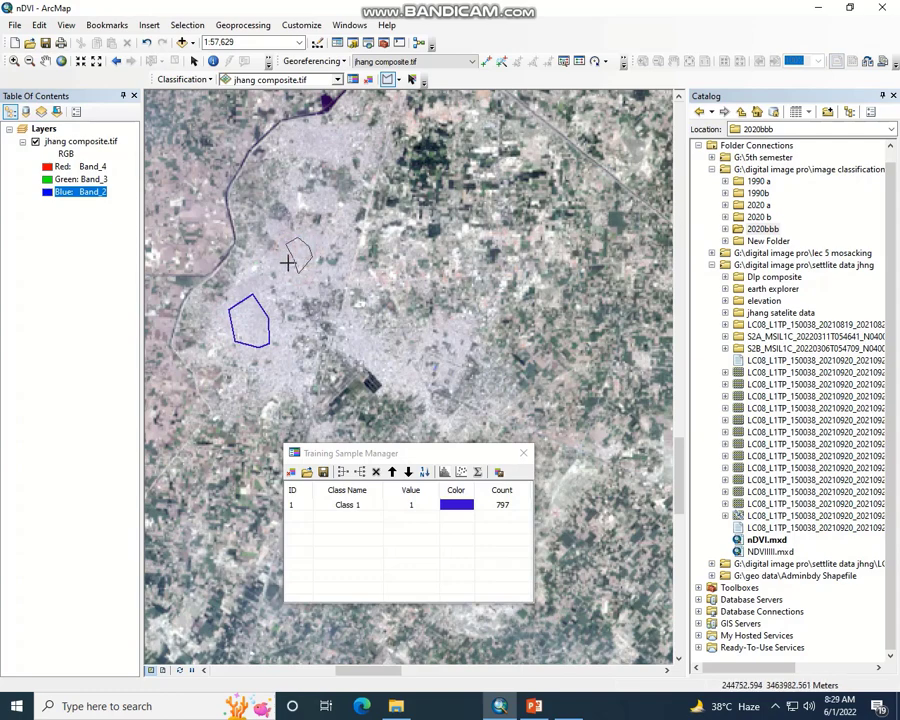
pyautogui.doubleClick(285, 263)
pyautogui.click(312, 146)
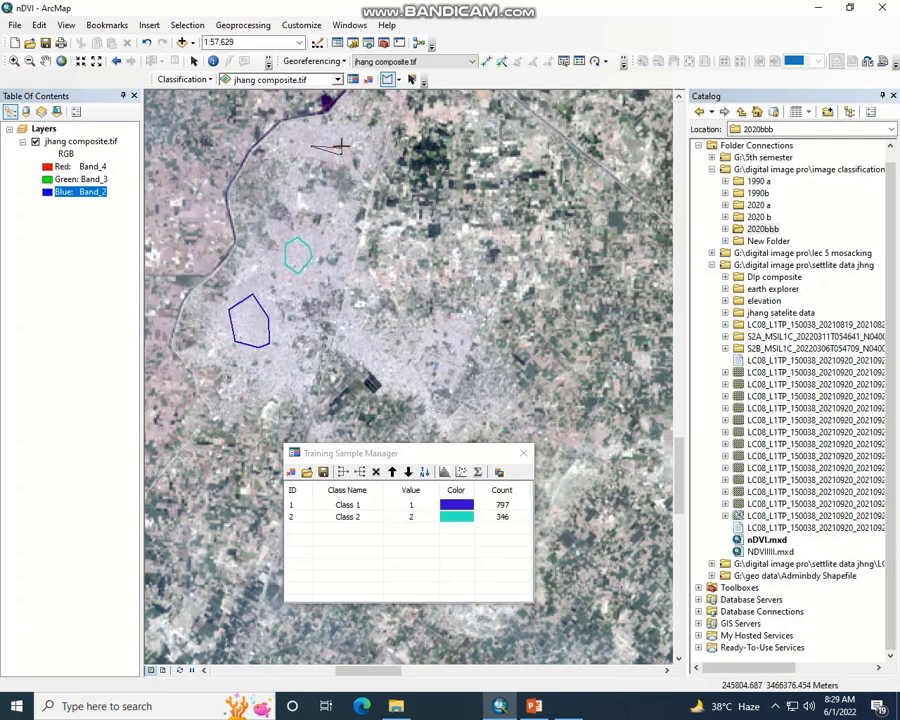
pyautogui.doubleClick(332, 141)
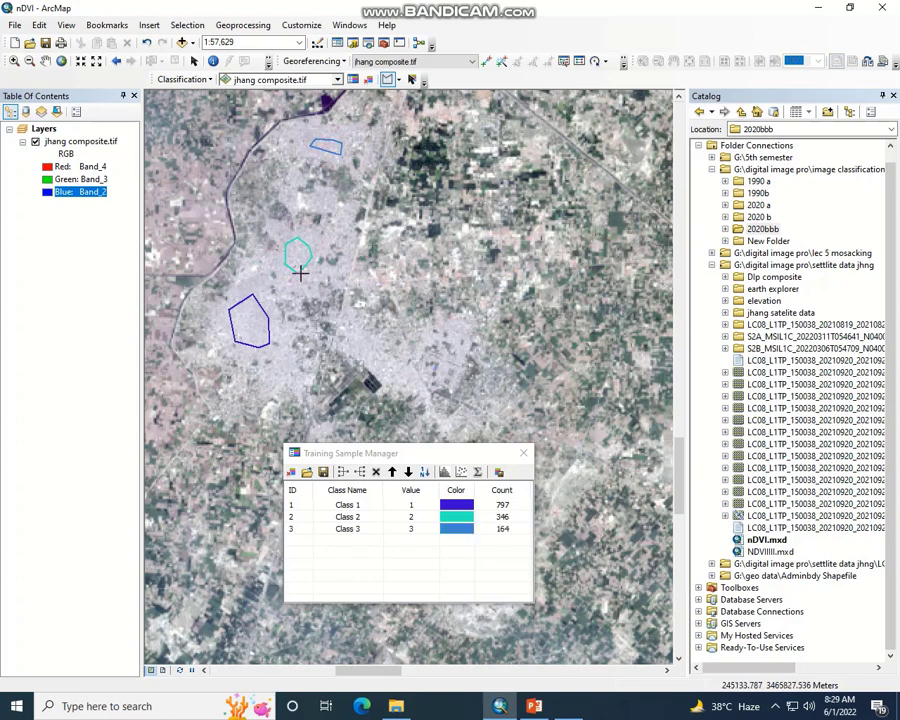
# Draw polygon samples of about 475 pixels above the dark fields in the eastern built-up area and about 110 pixels west of the northernmost sample.
pyautogui.click(352, 334)
pyautogui.click(370, 334)
pyautogui.click(405, 372)
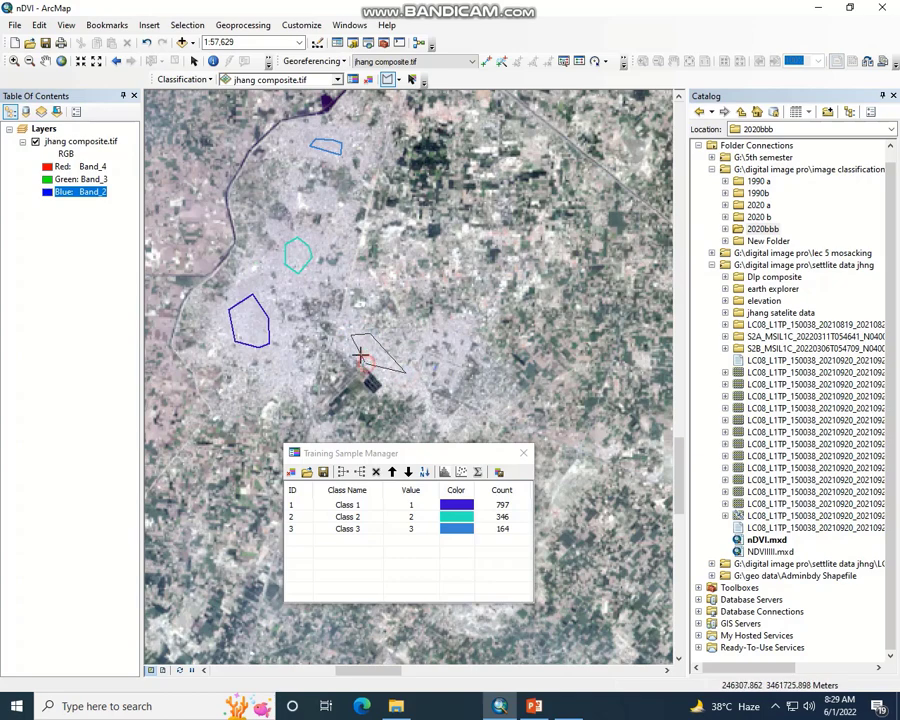
pyautogui.doubleClick(383, 366)
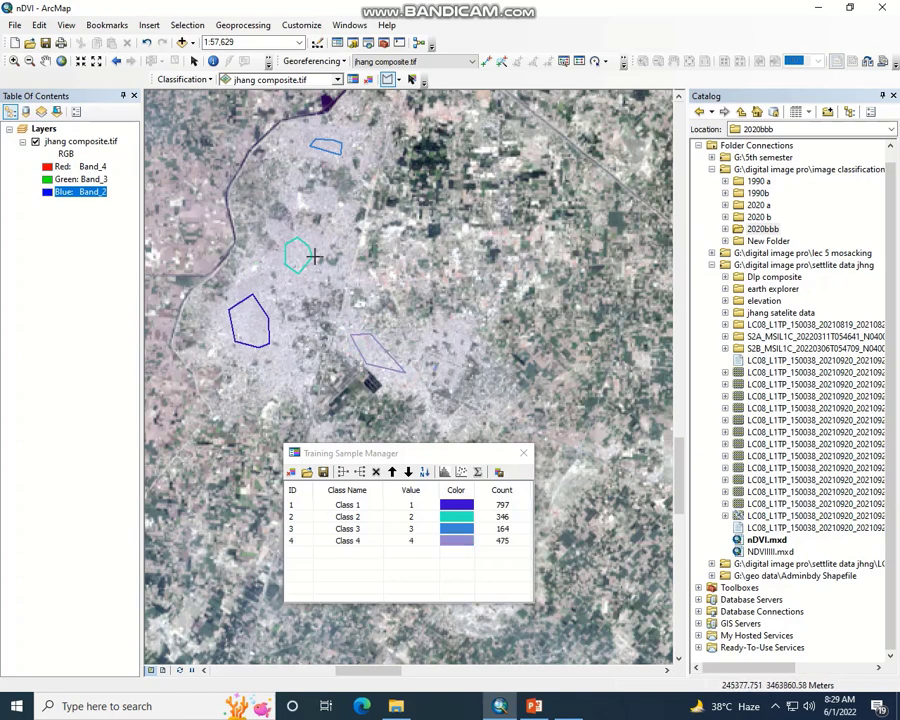
pyautogui.doubleClick(295, 137)
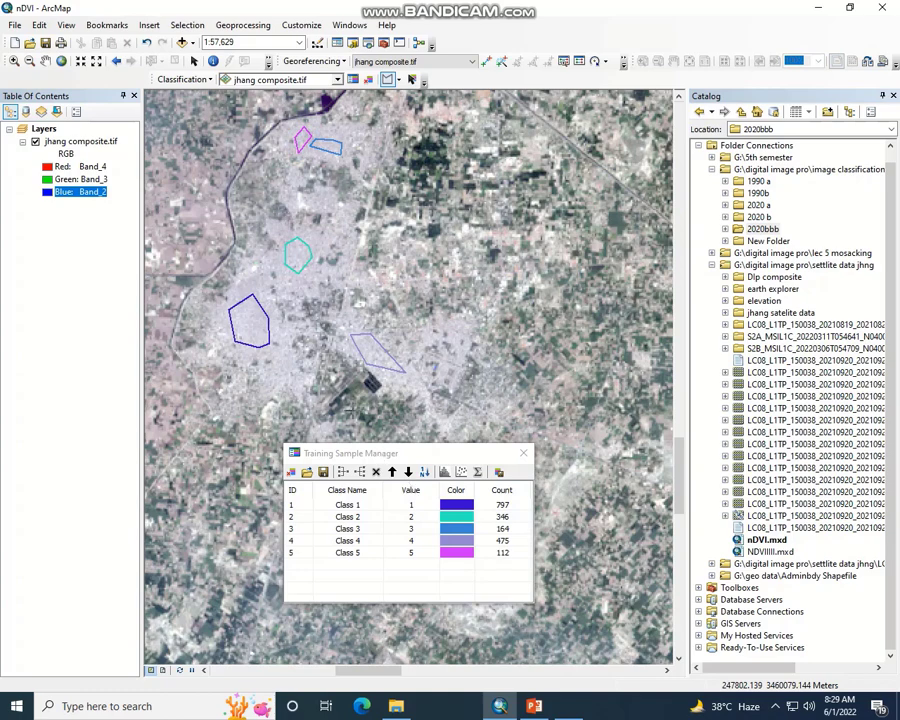
pyautogui.click(45, 61)
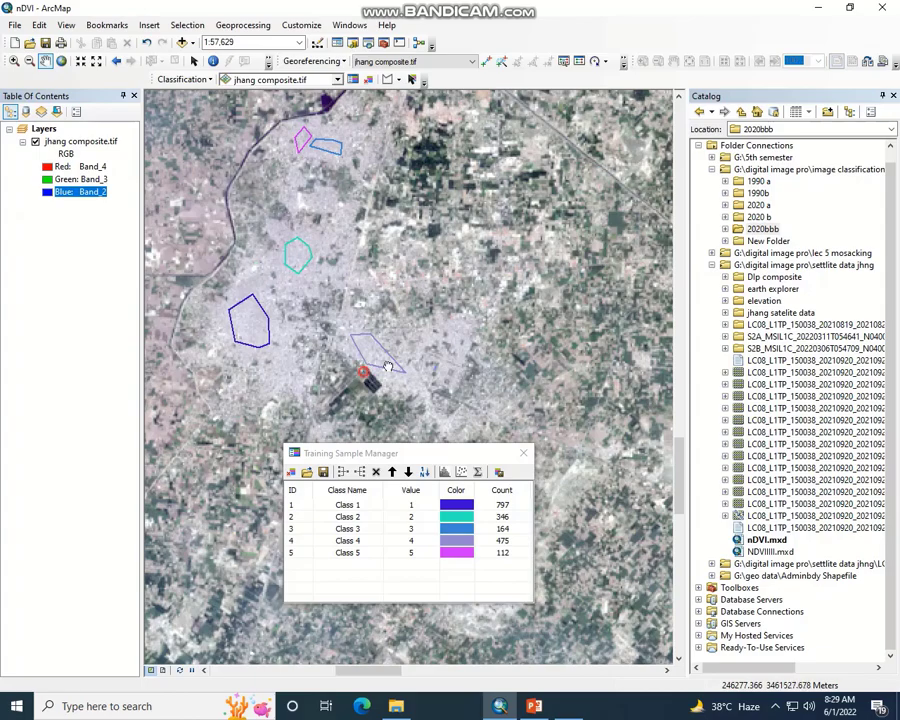
pyautogui.moveTo(255, 261); pyautogui.dragTo(289, 219)
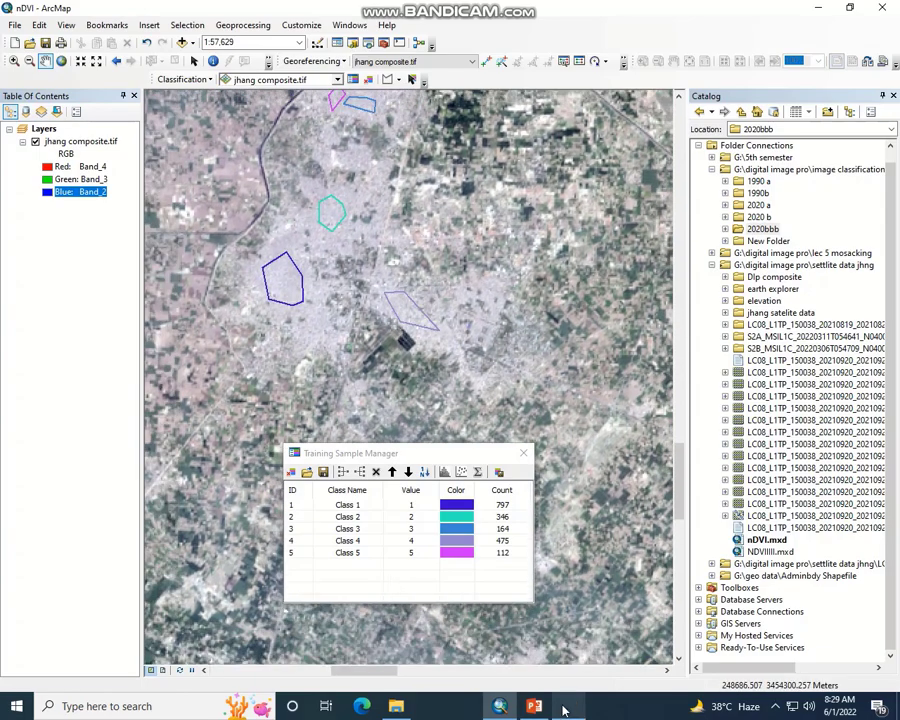
pyautogui.click(567, 706)
pyautogui.click(567, 706)
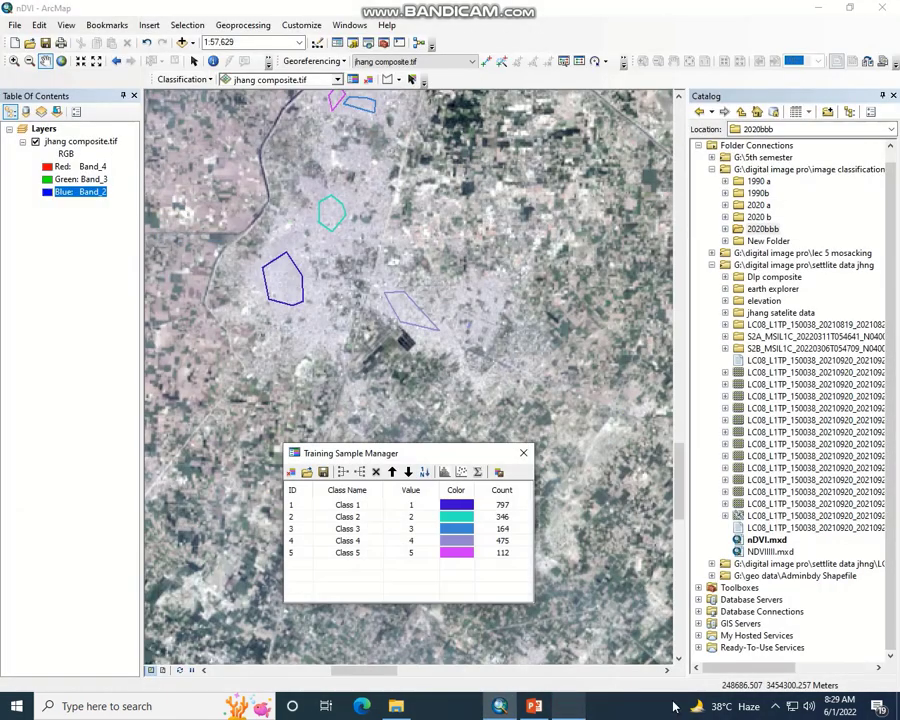
pyautogui.click(775, 706)
pyautogui.click(804, 680)
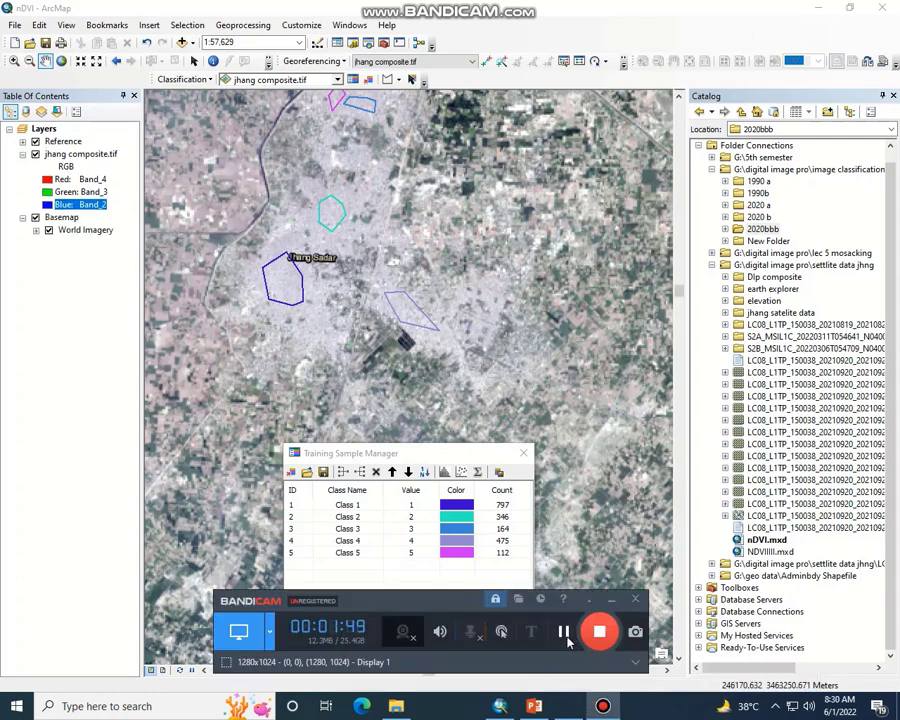
pyautogui.click(607, 598)
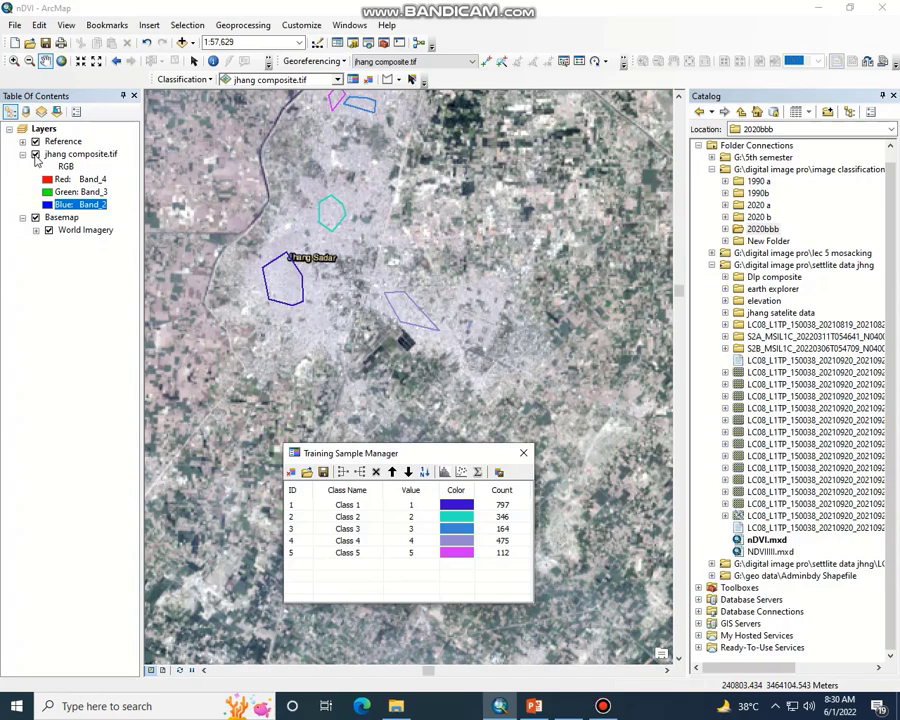
# Hide jhang composite.tif to inspect the settlements south of the city on the World Imagery basemap, and show the composite again.
pyautogui.click(35, 155)
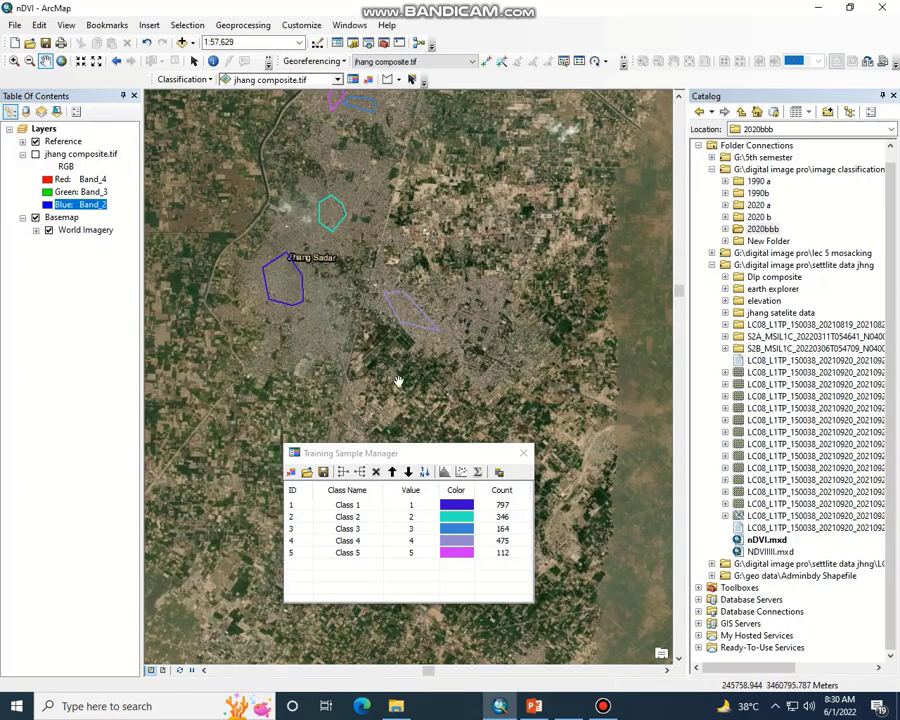
pyautogui.moveTo(310, 407); pyautogui.dragTo(372, 193)
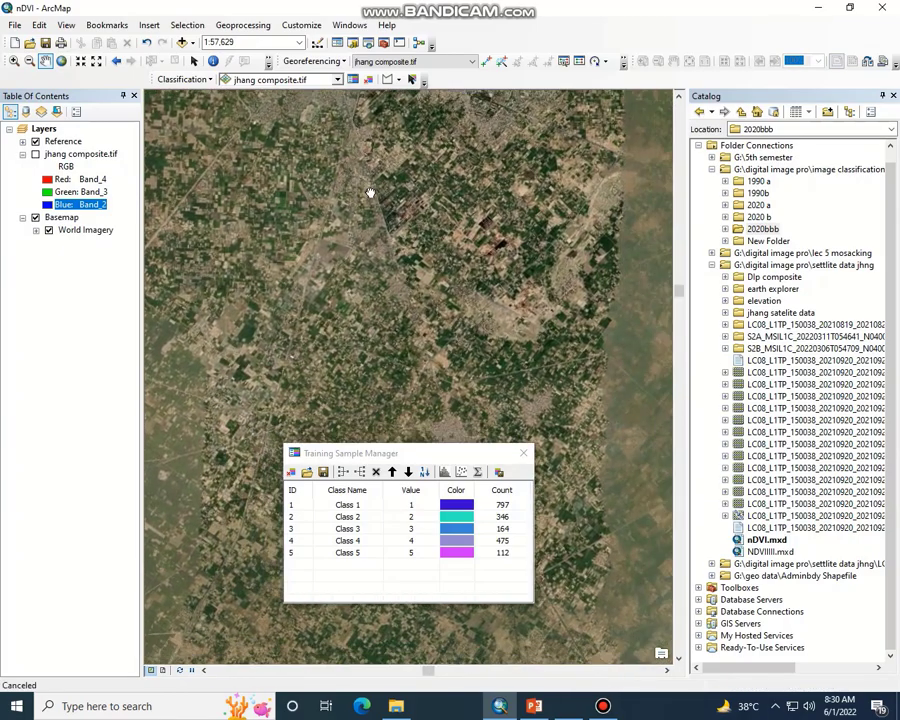
pyautogui.moveTo(365, 323); pyautogui.dragTo(399, 184)
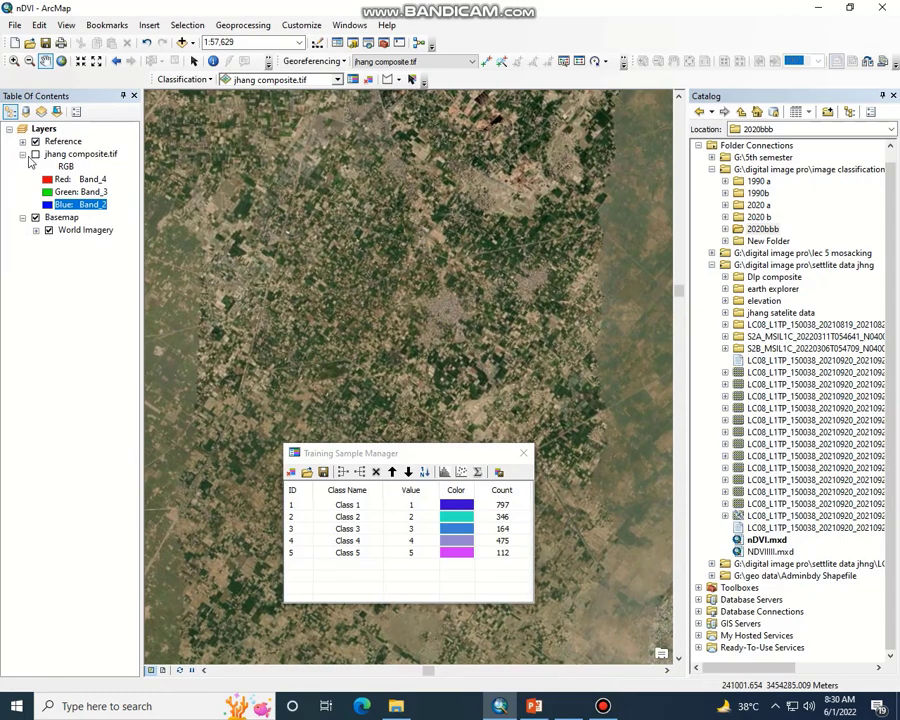
pyautogui.click(35, 156)
pyautogui.click(35, 155)
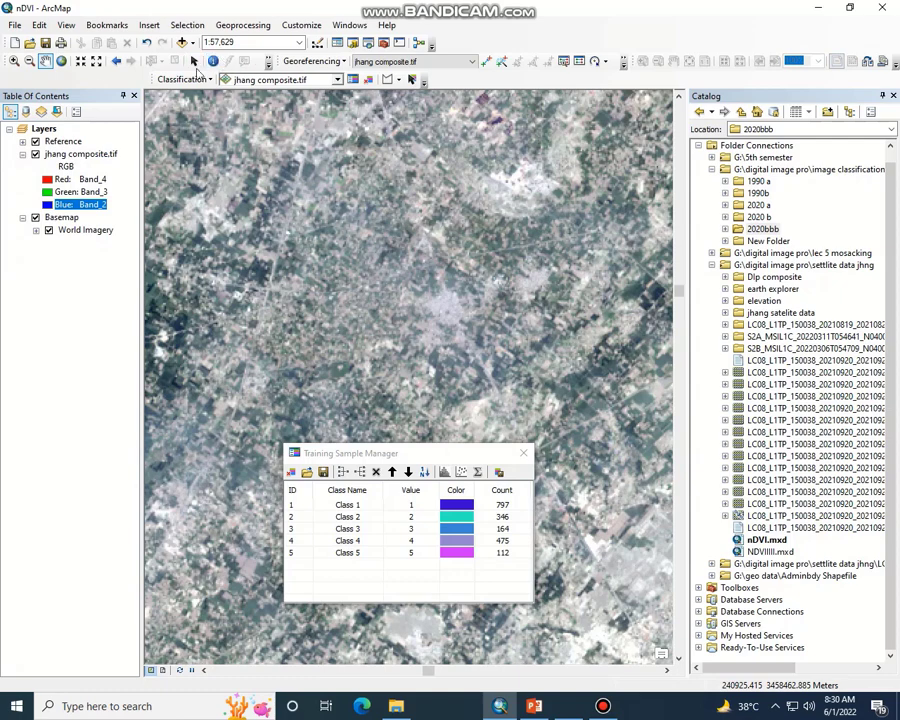
# Draw a small polygon training sample of about 60 pixels inside the pale town south of the city.
pyautogui.click(388, 80)
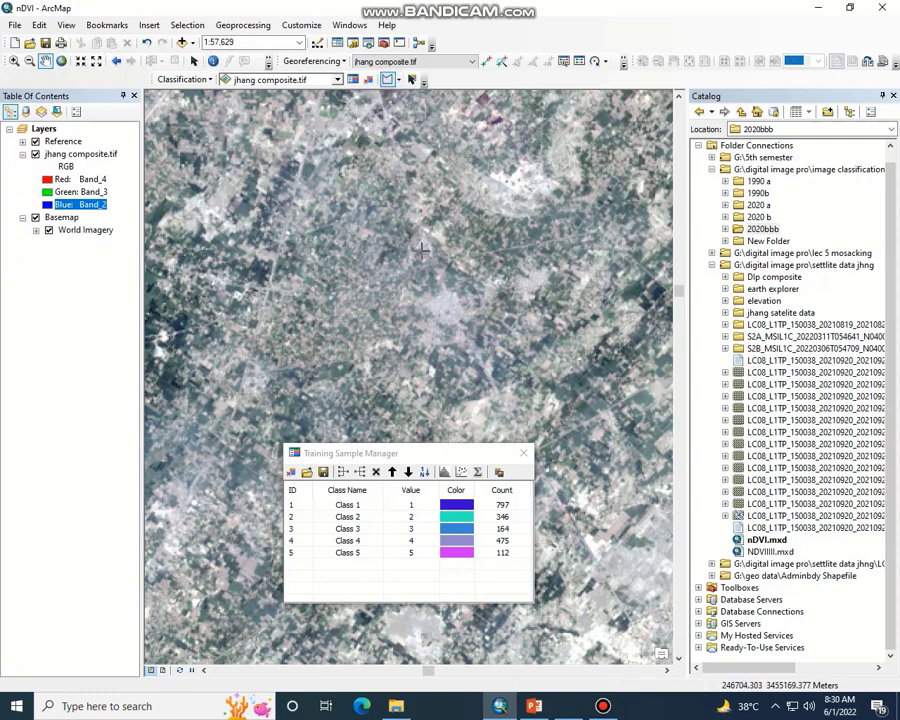
pyautogui.click(448, 304)
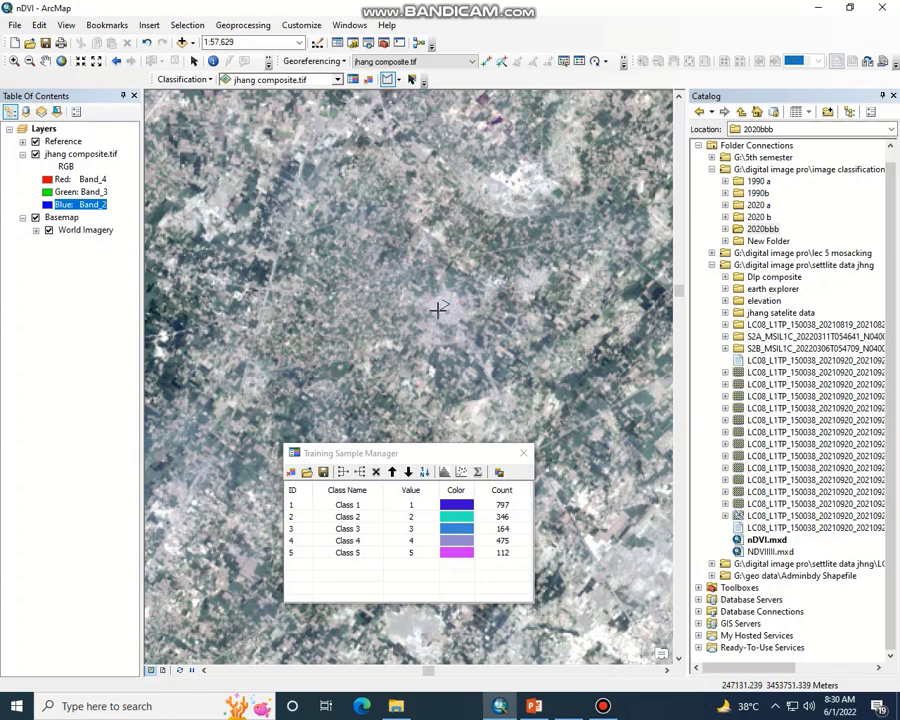
pyautogui.click(430, 303)
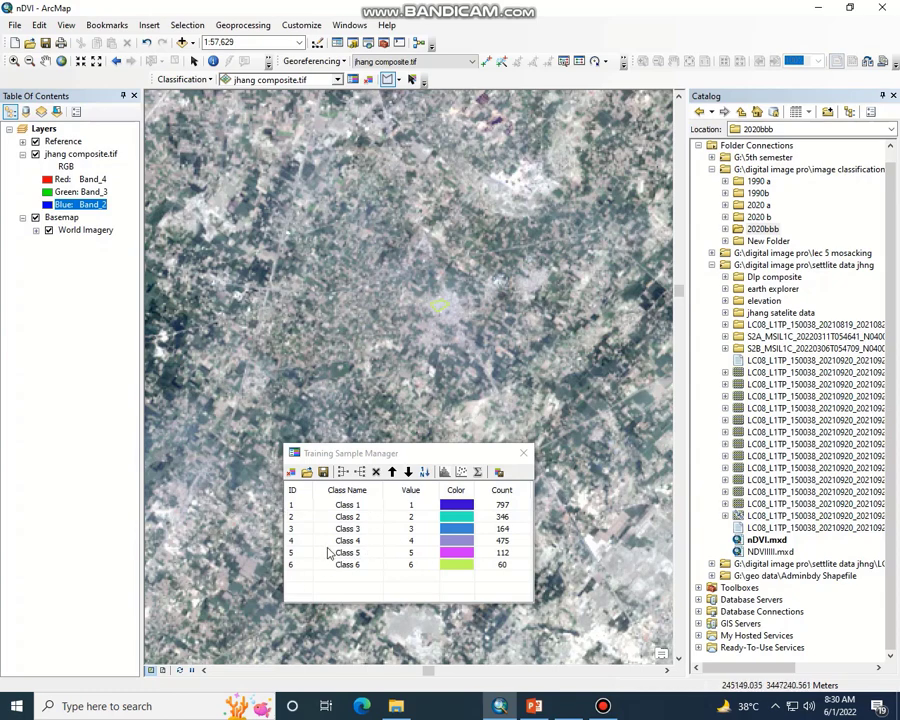
# Merge all six training samples into a single class and rename it urban.
pyautogui.click(294, 507)
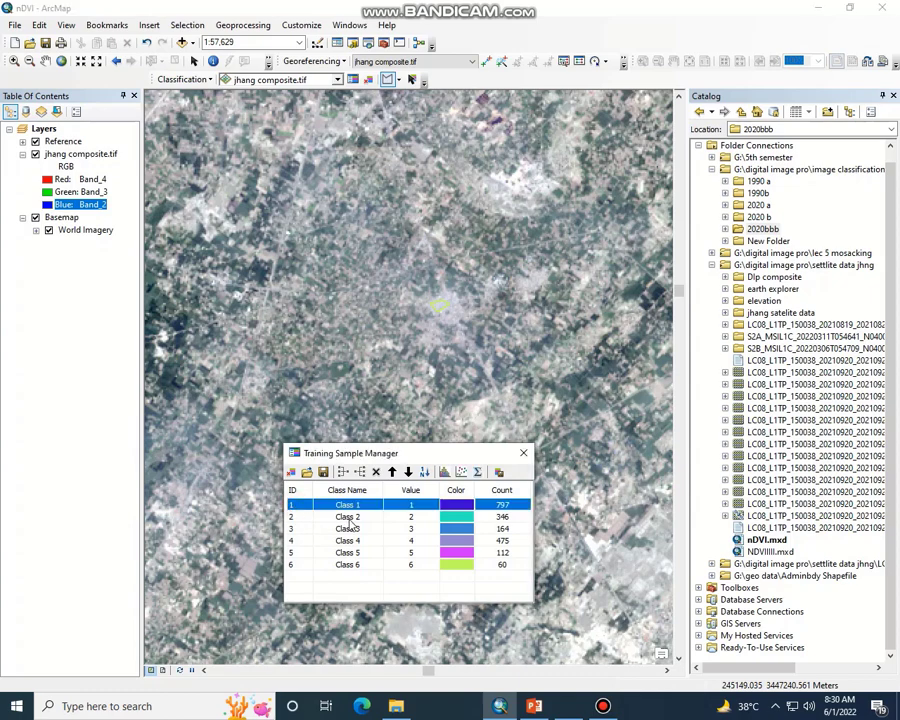
pyautogui.keyDown('shift'); pyautogui.click(293, 565); pyautogui.keyUp('shift')
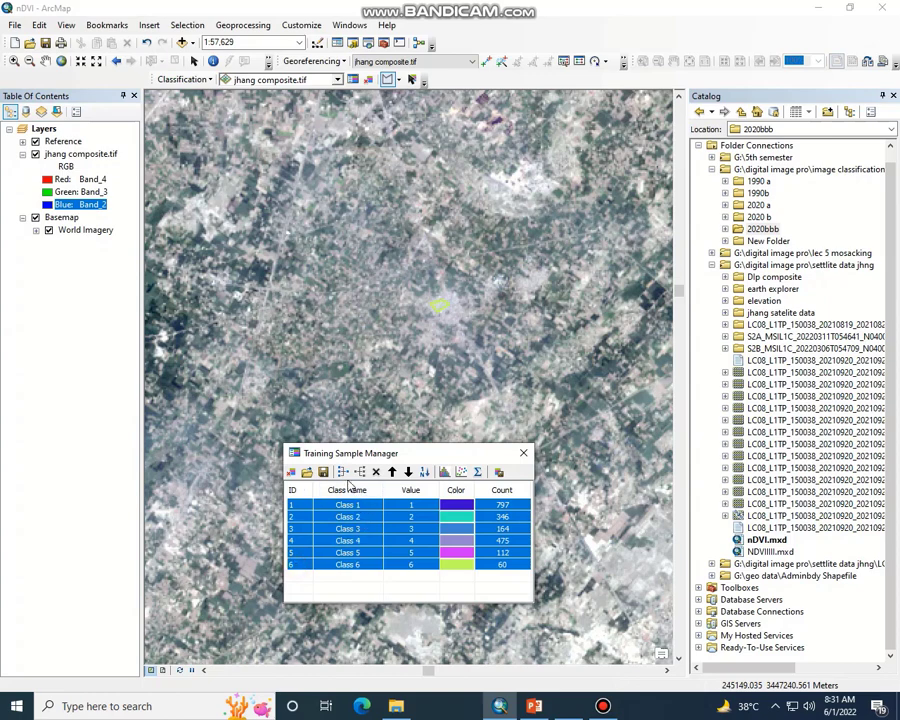
pyautogui.click(343, 474)
pyautogui.click(361, 504)
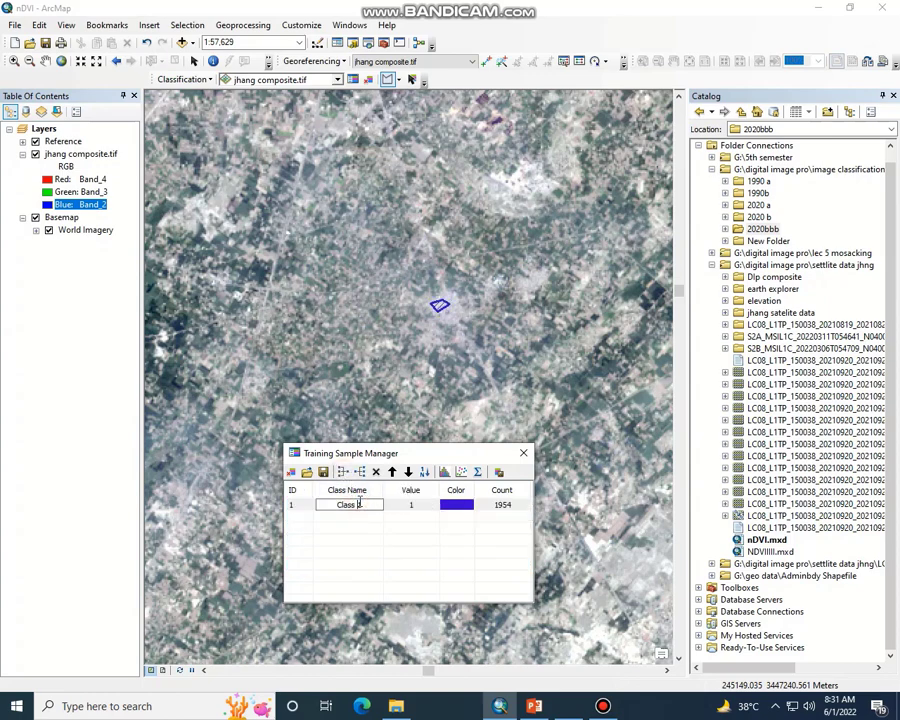
pyautogui.moveTo(361, 504); pyautogui.dragTo(323, 501)
pyautogui.write('urban')
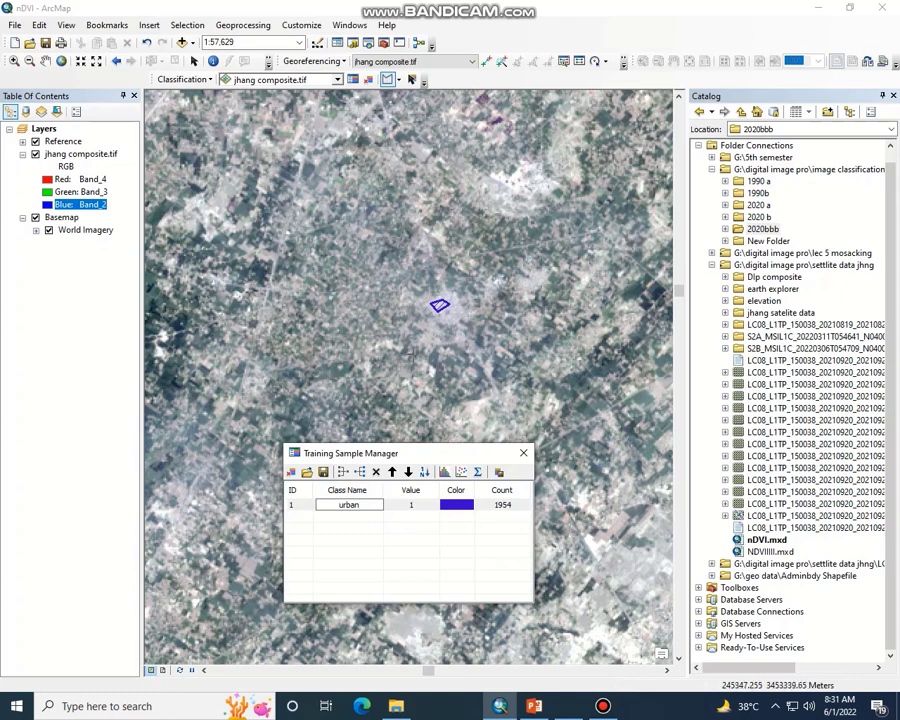
# Set the color of the urban class to red.
pyautogui.click(458, 506)
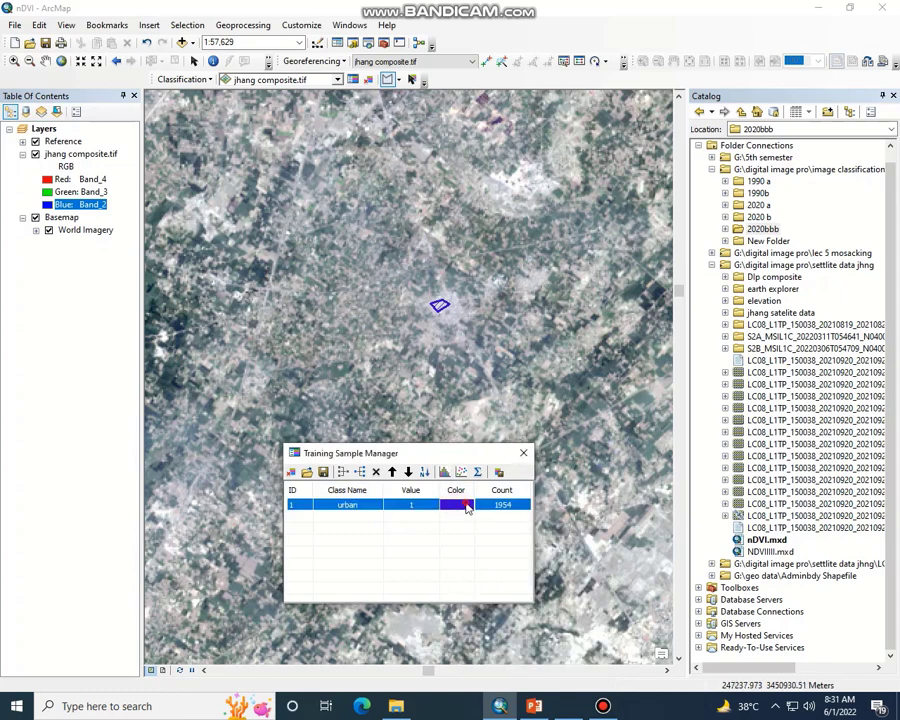
pyautogui.click(466, 508)
pyautogui.click(485, 556)
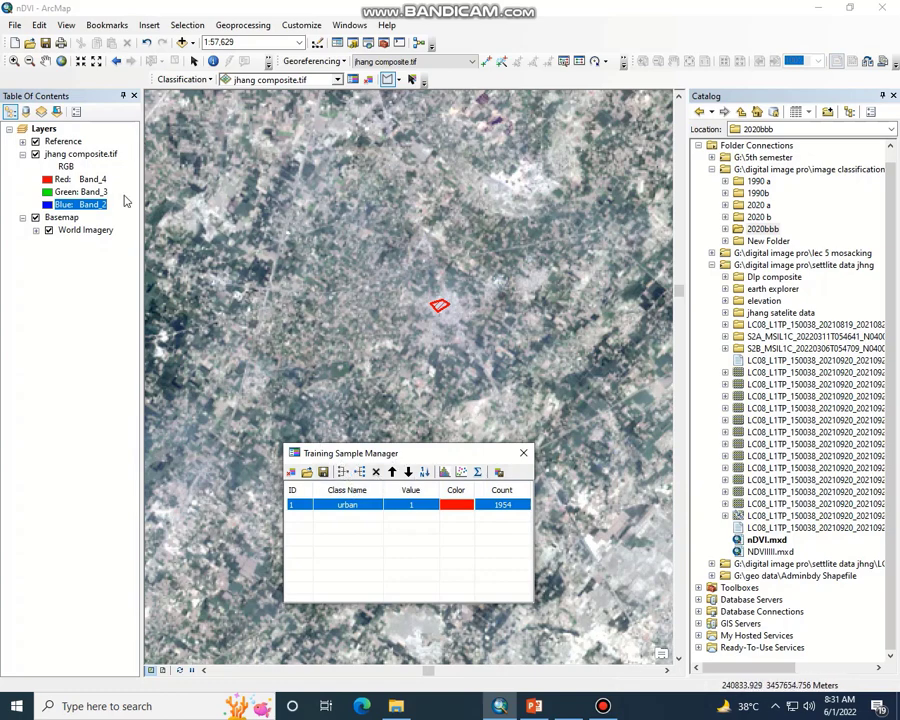
# Consult the Landsat 8 band combinations chart and set jhang composite.tif to the Agriculture combination with red Band_6, green Band_5 and blue Band_2.
pyautogui.click(566, 708)
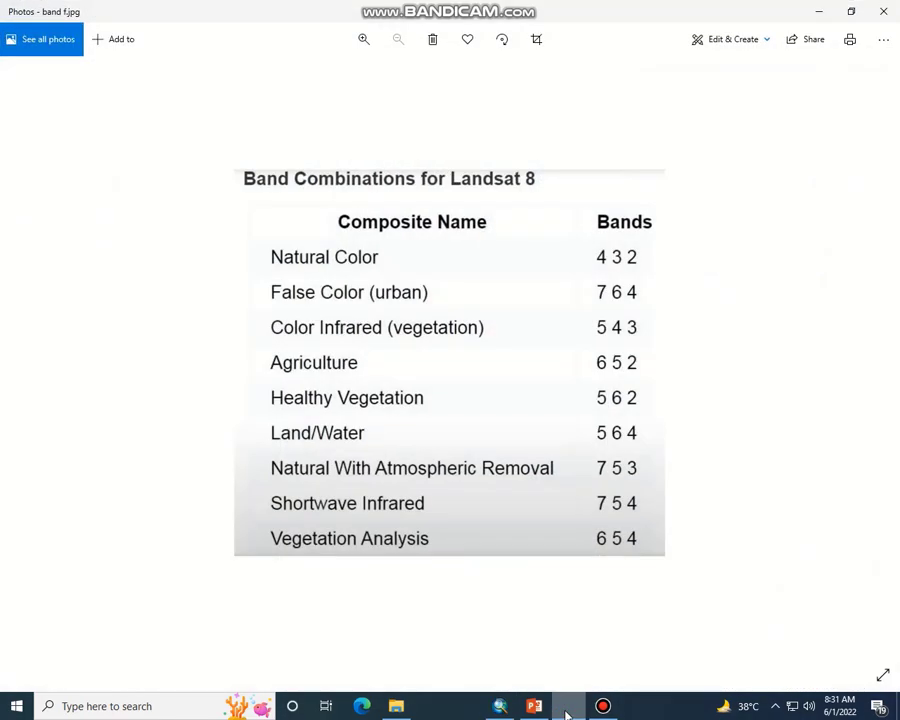
pyautogui.hotkey('alt', 'F4')
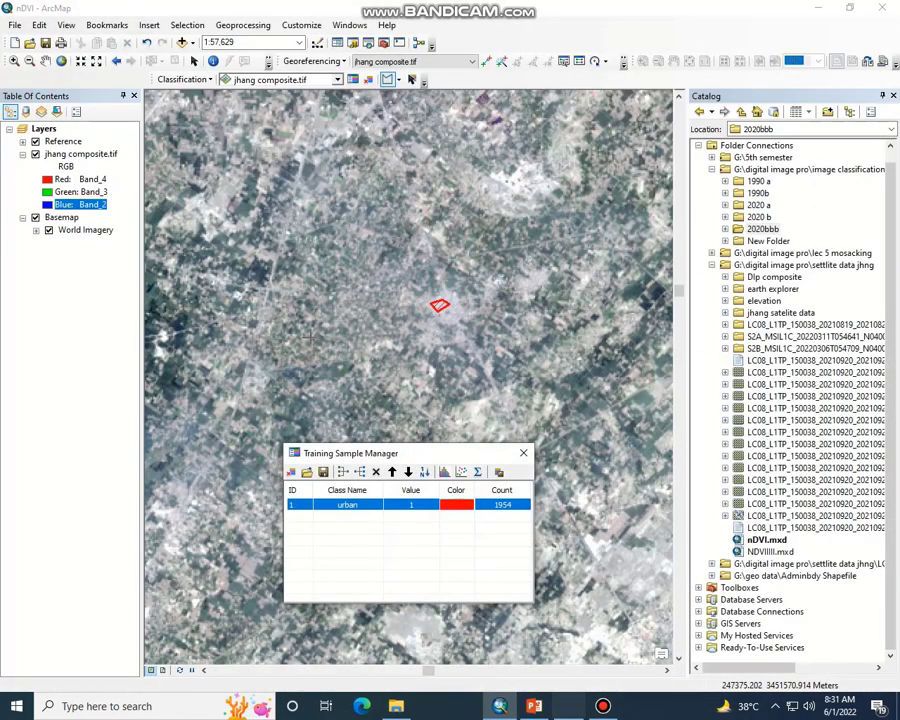
pyautogui.click(75, 179)
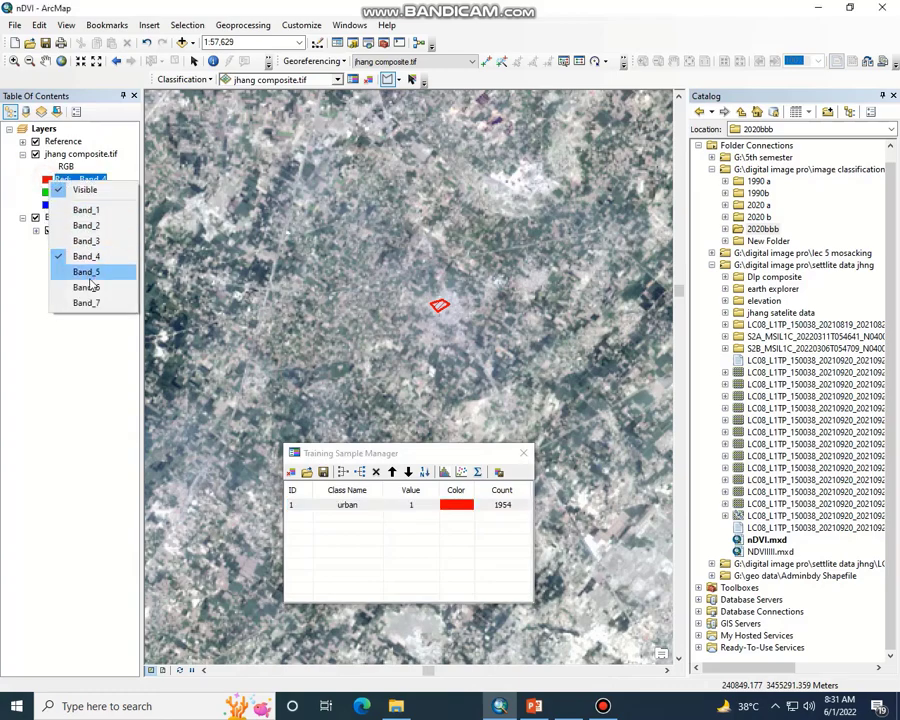
pyautogui.click(87, 272)
pyautogui.click(58, 179)
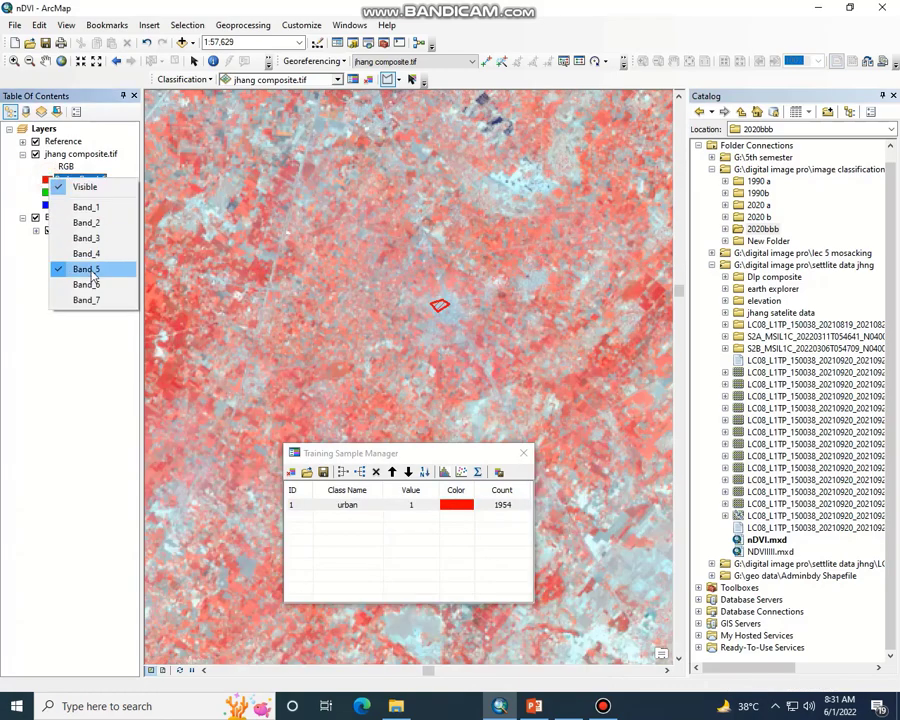
pyautogui.click(88, 284)
pyautogui.click(60, 191)
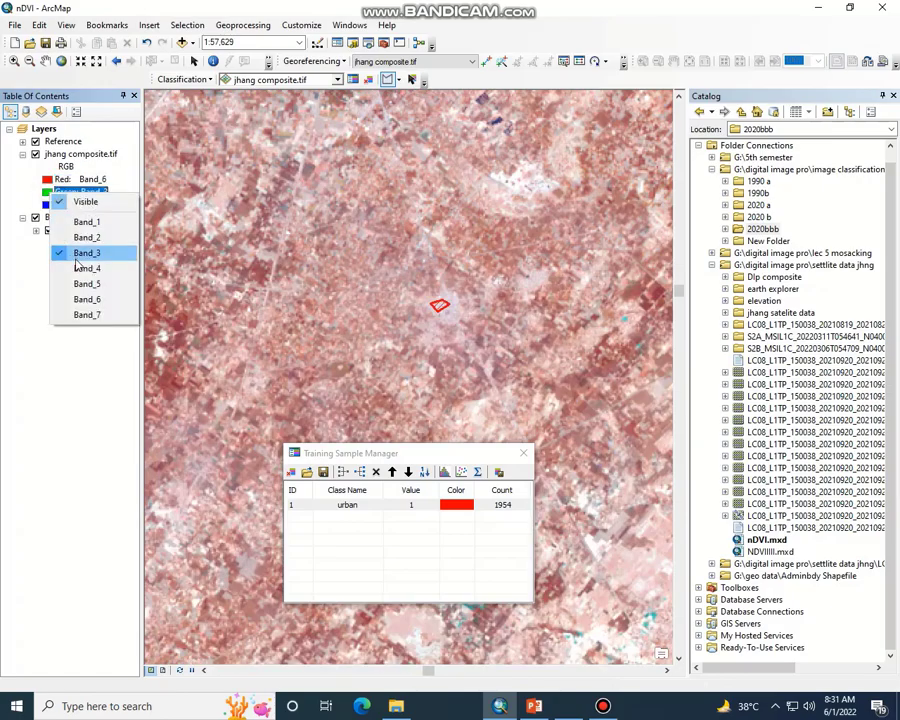
pyautogui.click(88, 284)
pyautogui.click(52, 205)
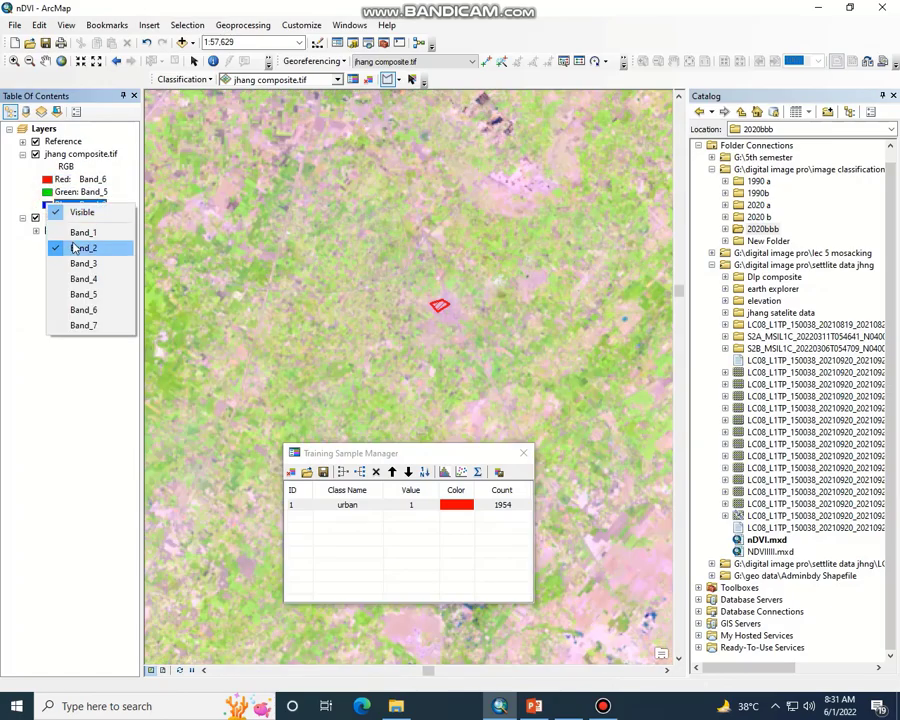
pyautogui.click(81, 249)
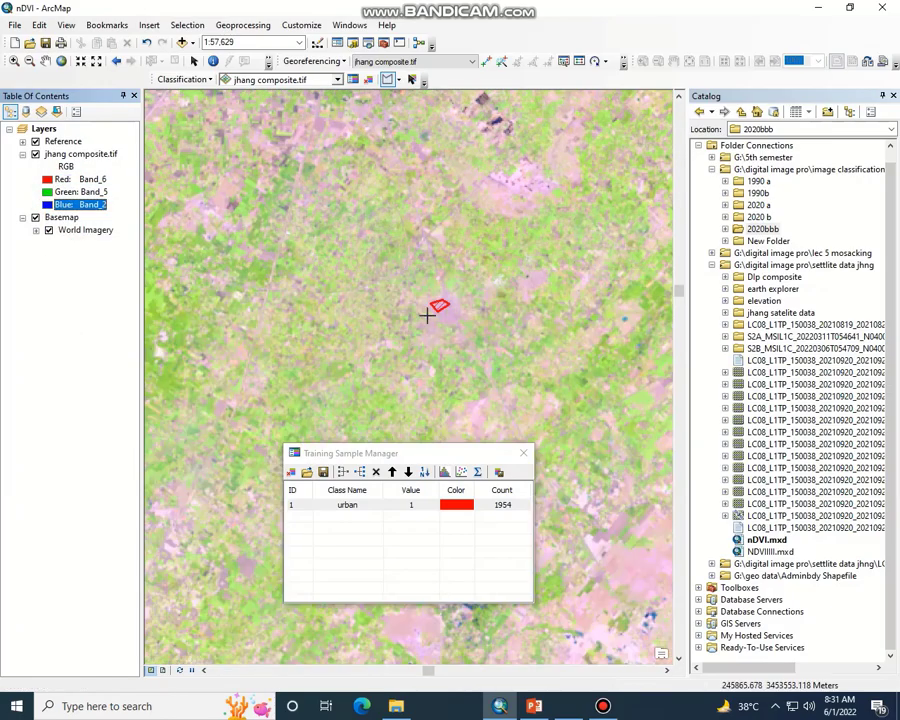
# Turn off the Basemap with its World Imagery and the Reference layer, keeping only jhang composite.tif shown.
pyautogui.click(45, 61)
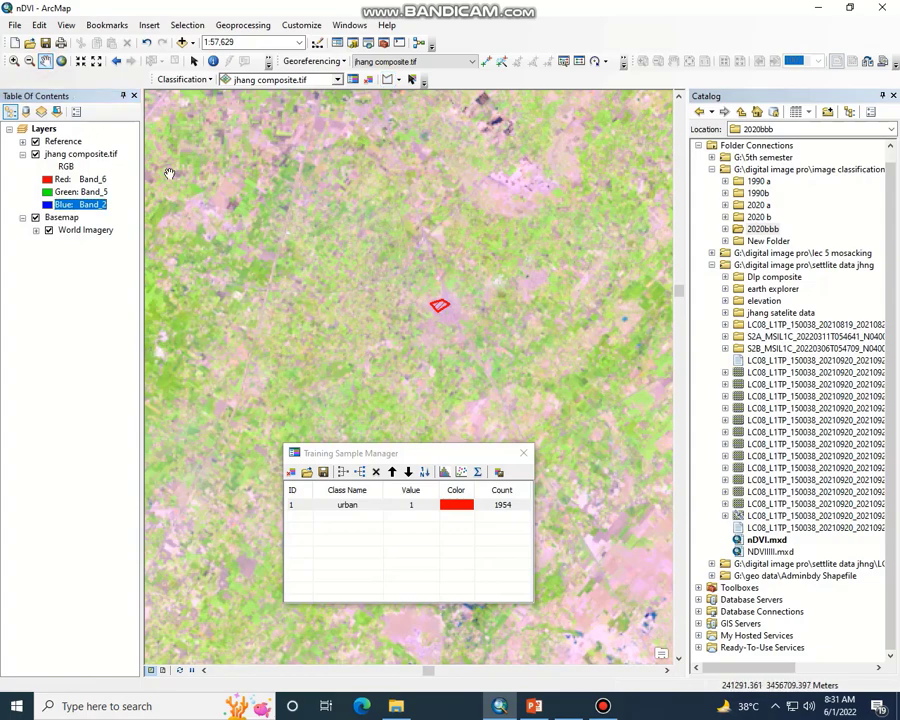
pyautogui.moveTo(300, 210); pyautogui.dragTo(425, 244)
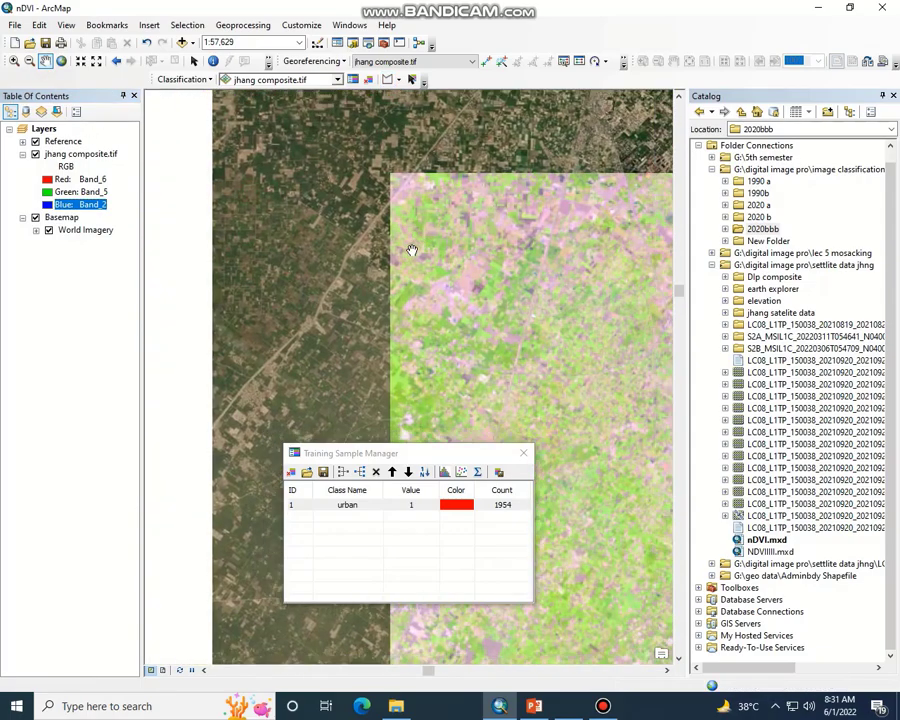
pyautogui.click(36, 217)
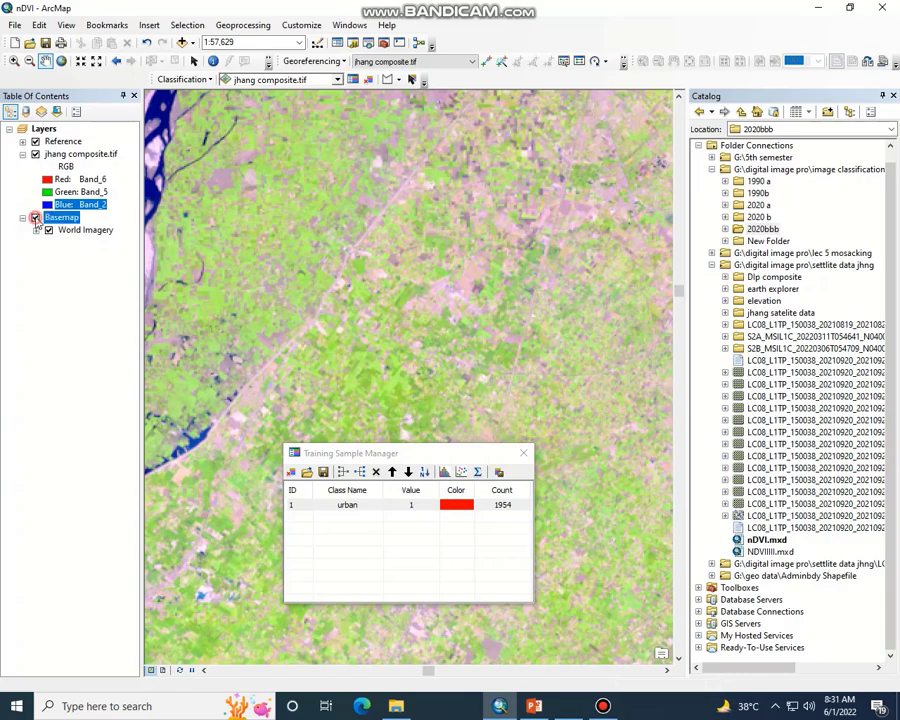
pyautogui.click(49, 231)
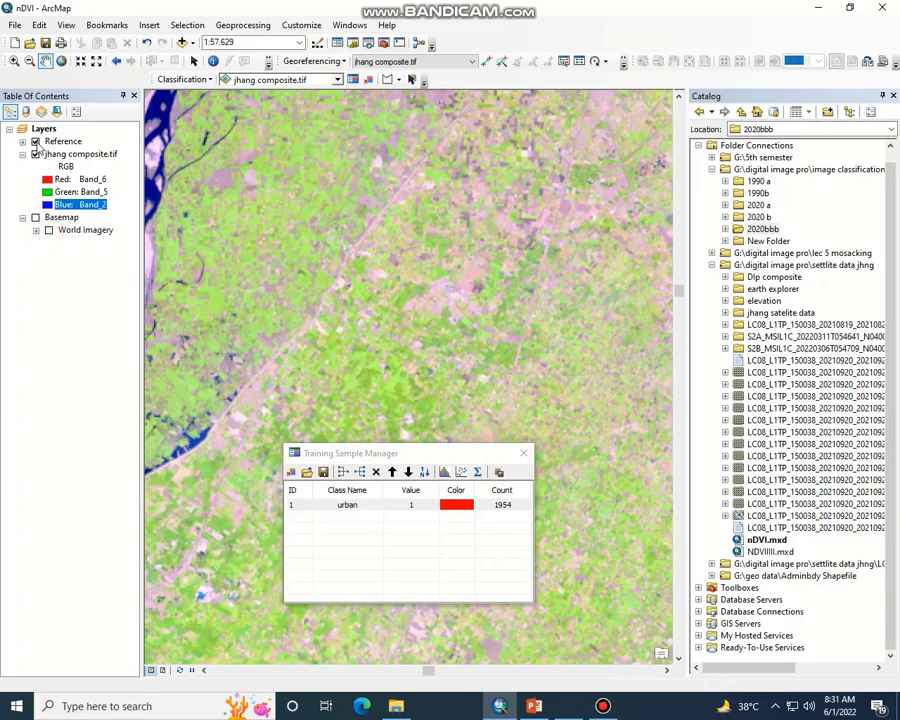
pyautogui.click(35, 142)
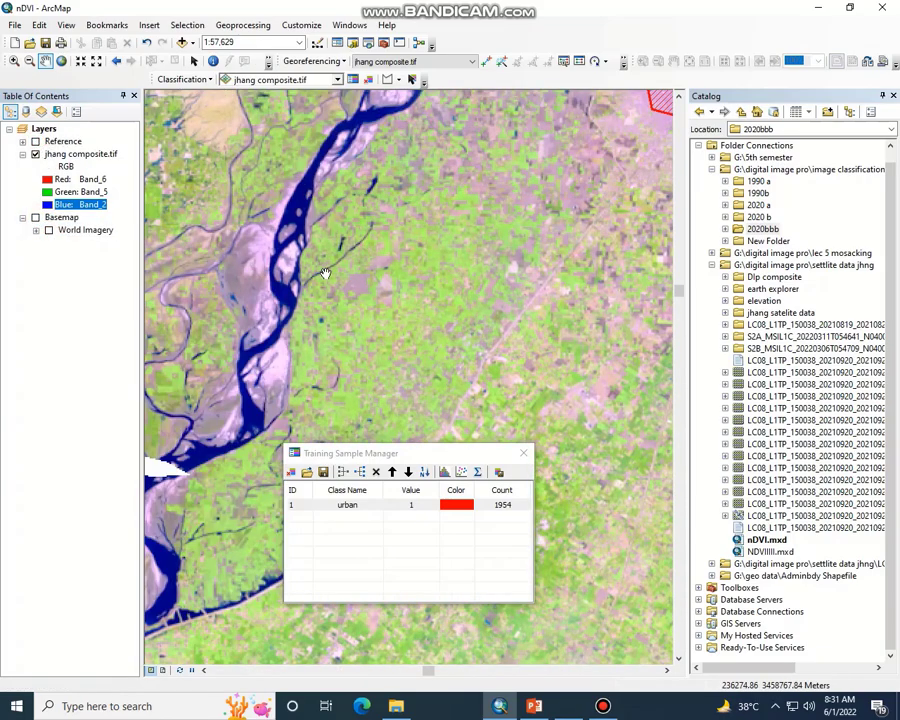
# Draw a polygon training sample of about 125 pixels inside the wide dark blue river channel west of the city.
pyautogui.moveTo(324, 273); pyautogui.dragTo(557, 344)
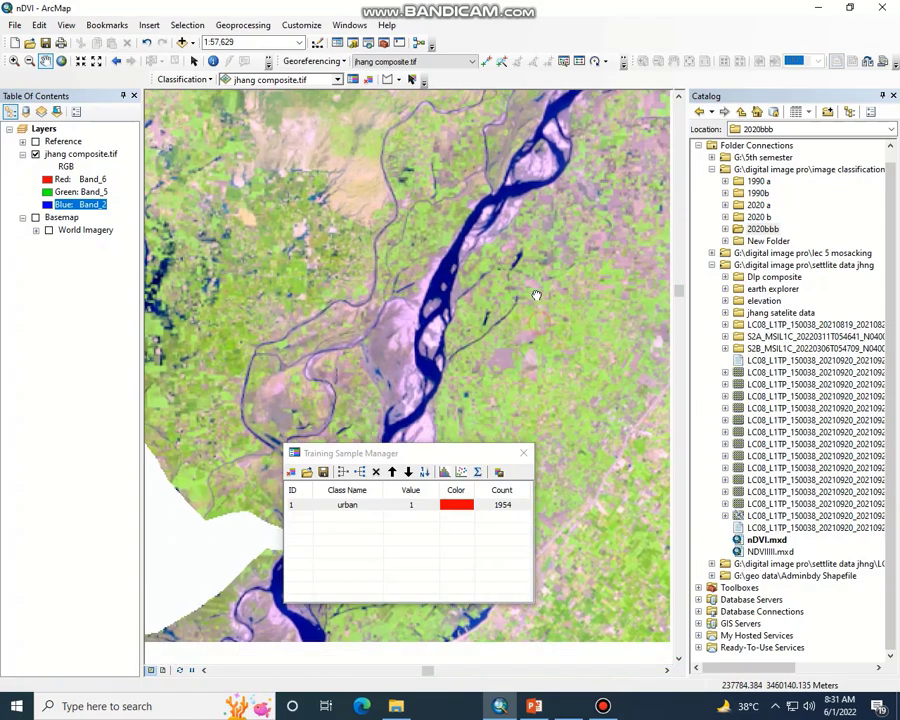
pyautogui.moveTo(537, 295); pyautogui.dragTo(442, 278)
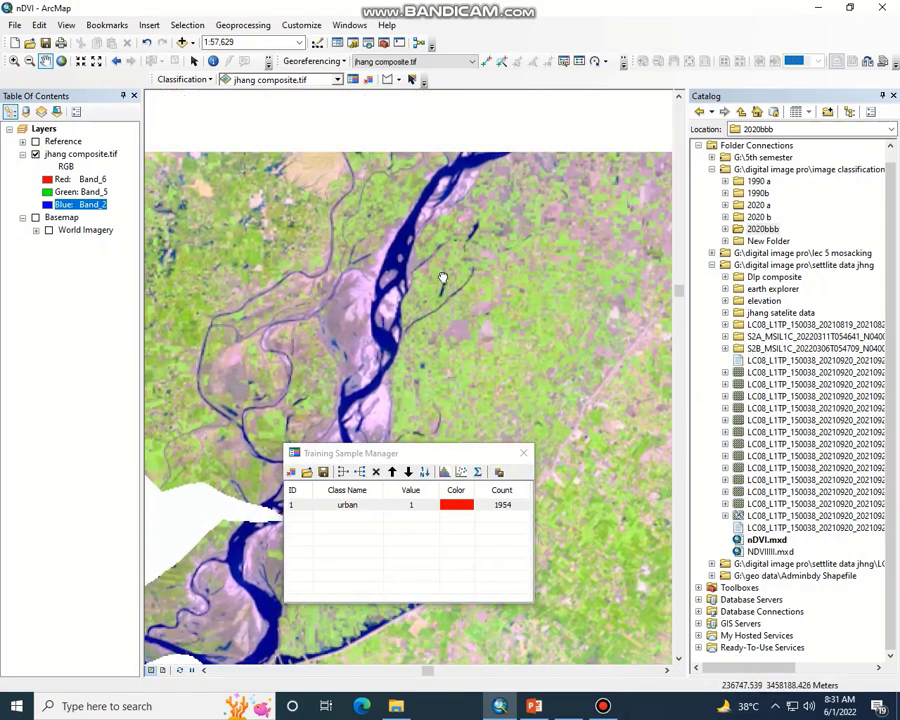
pyautogui.click(15, 61)
pyautogui.moveTo(261, 151); pyautogui.dragTo(594, 416)
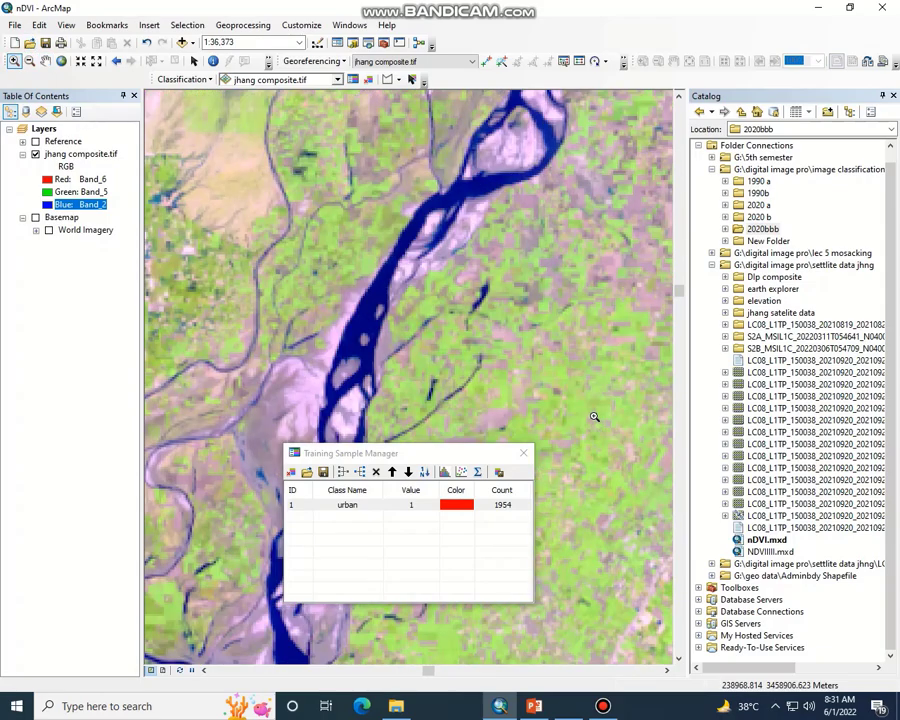
pyautogui.click(387, 79)
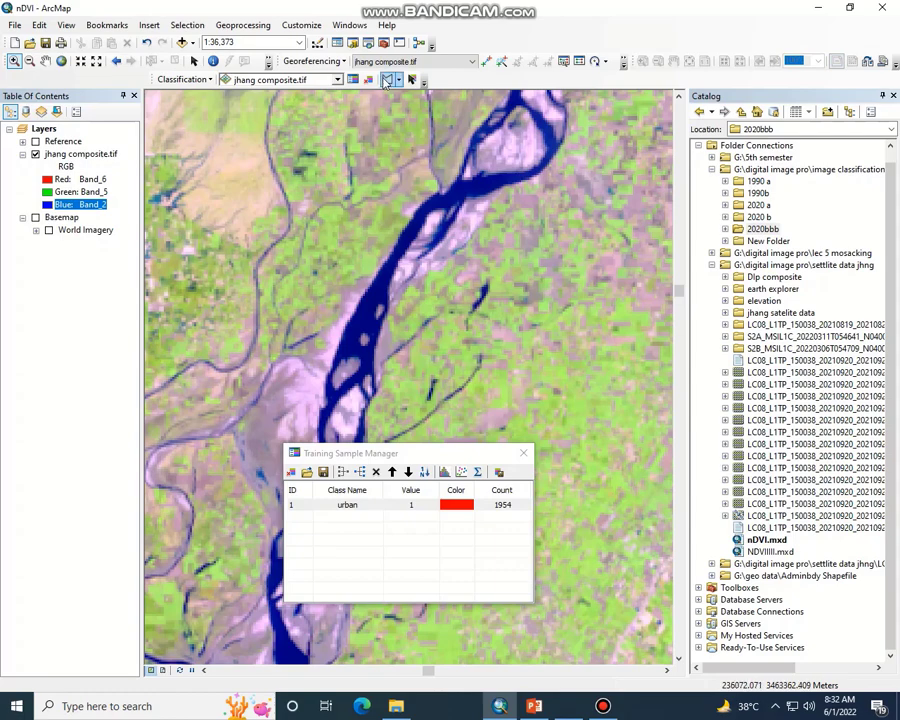
pyautogui.click(378, 279)
pyautogui.click(385, 292)
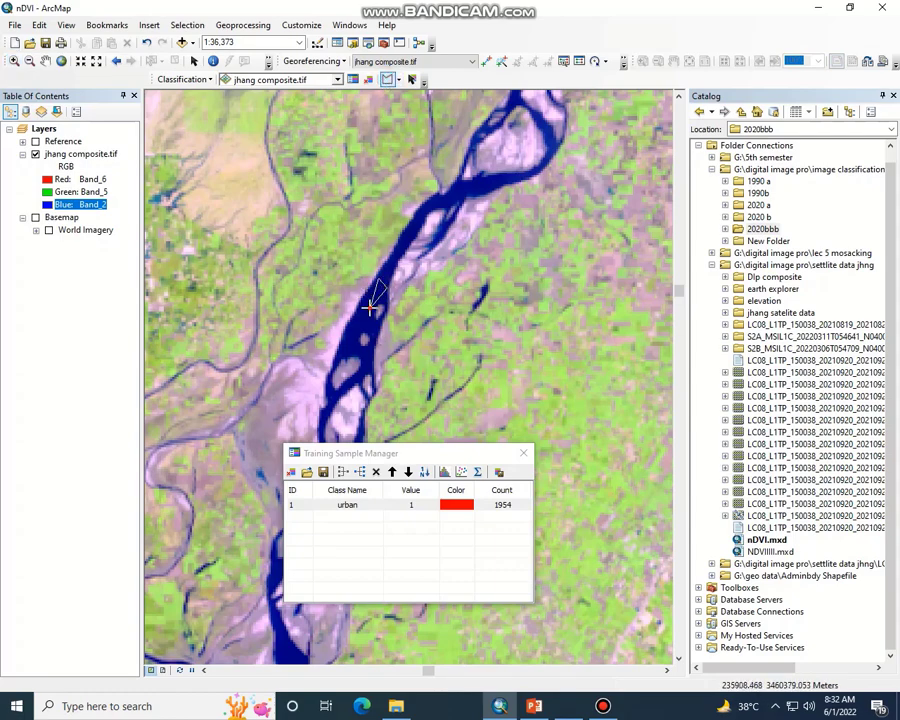
pyautogui.click(370, 315)
pyautogui.doubleClick(355, 316)
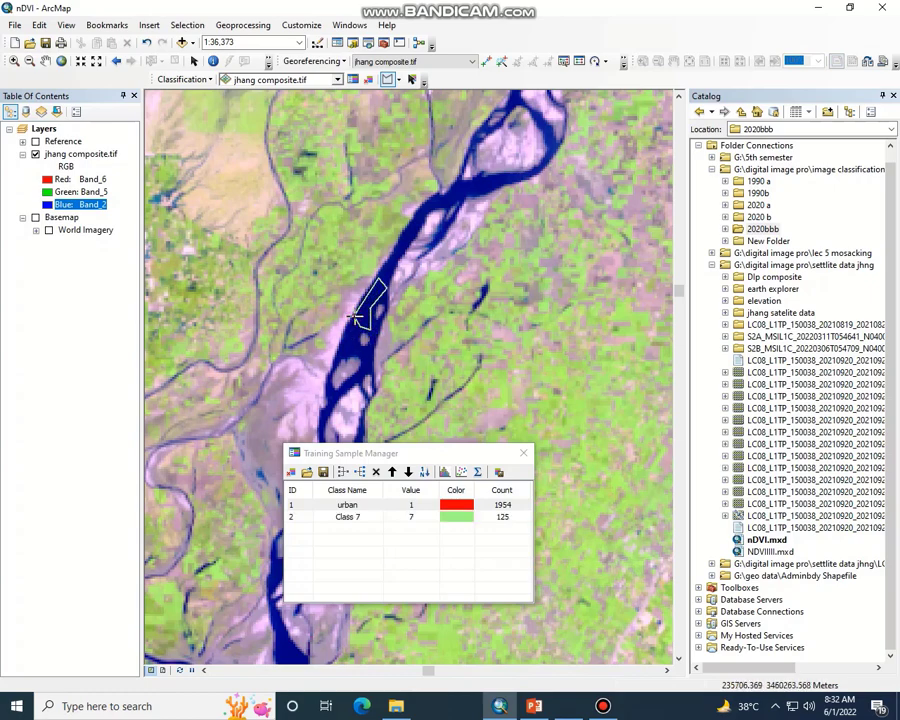
# Draw a training sample of about 60 pixels in the river channel just south of the large northern island.
pyautogui.click(466, 188)
pyautogui.click(506, 180)
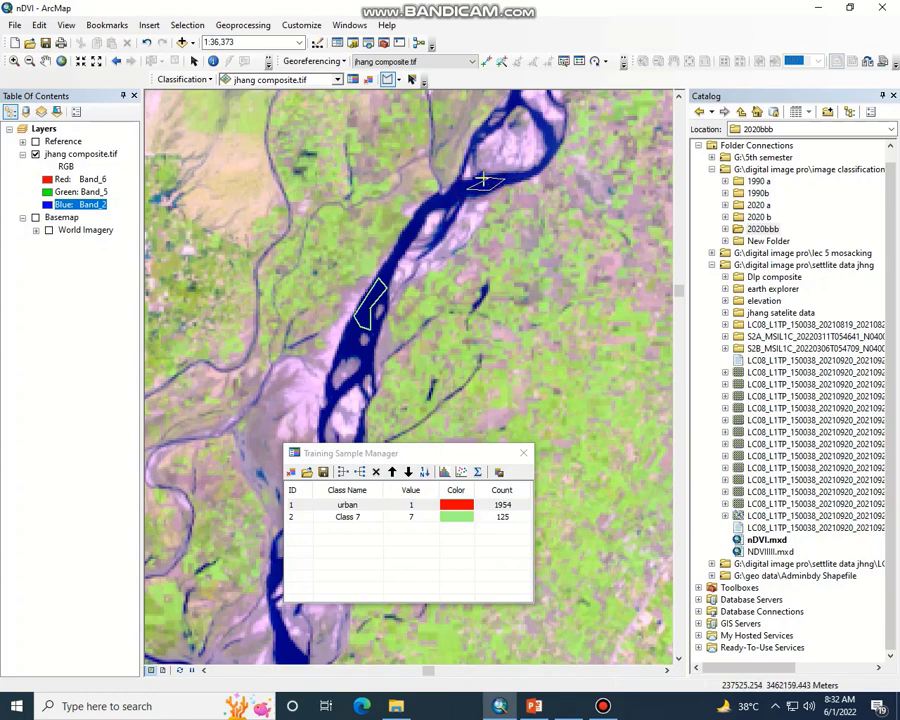
pyautogui.doubleClick(480, 179)
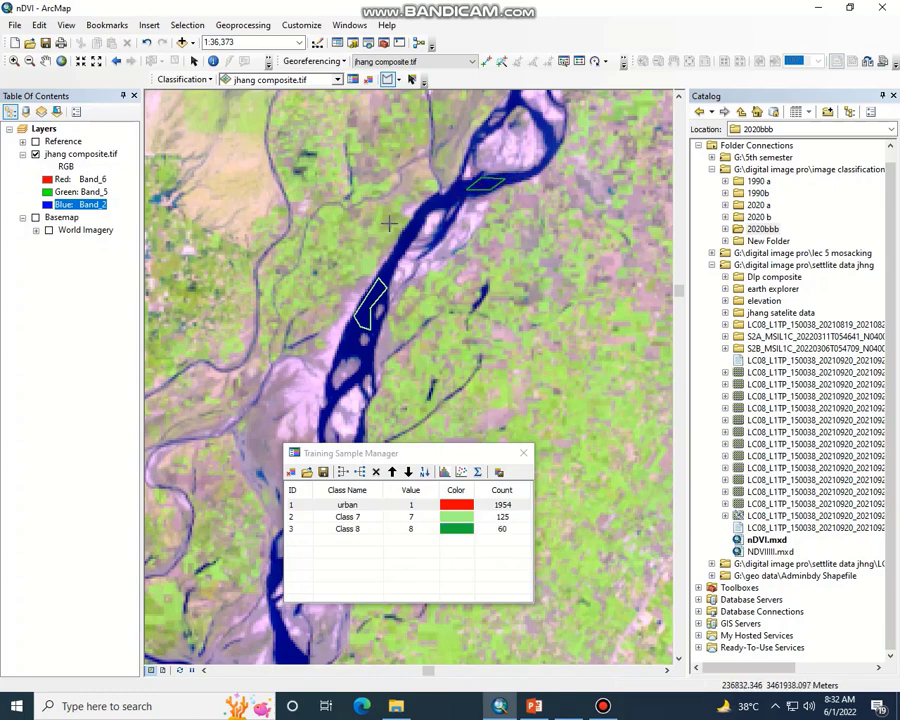
# Draw two small river training samples of about 38 and 26 pixels in the channels just south of the first sample.
pyautogui.click(349, 331)
pyautogui.doubleClick(343, 347)
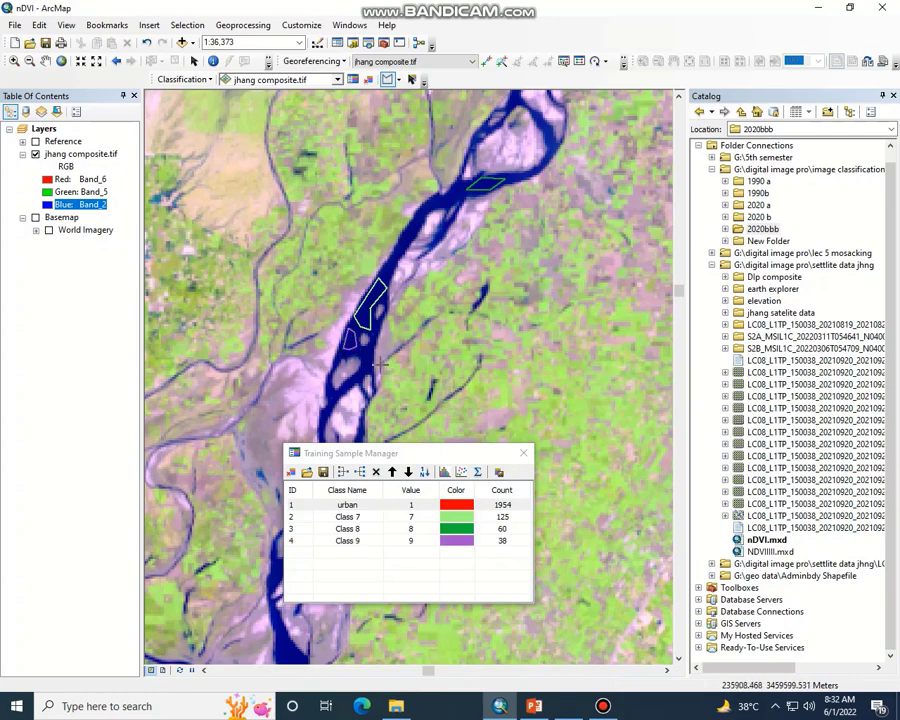
pyautogui.click(366, 352)
pyautogui.click(371, 359)
pyautogui.click(364, 366)
pyautogui.doubleClick(362, 357)
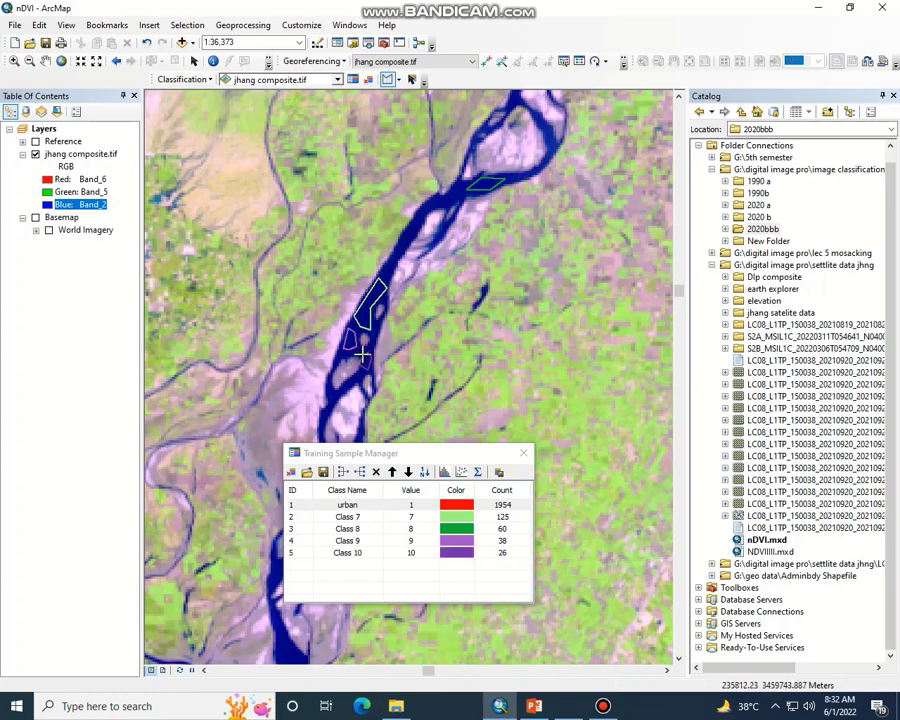
# Draw river training samples of about 40 pixels north of the first sample and about 19 pixels in the channel east of the large island.
pyautogui.click(424, 227)
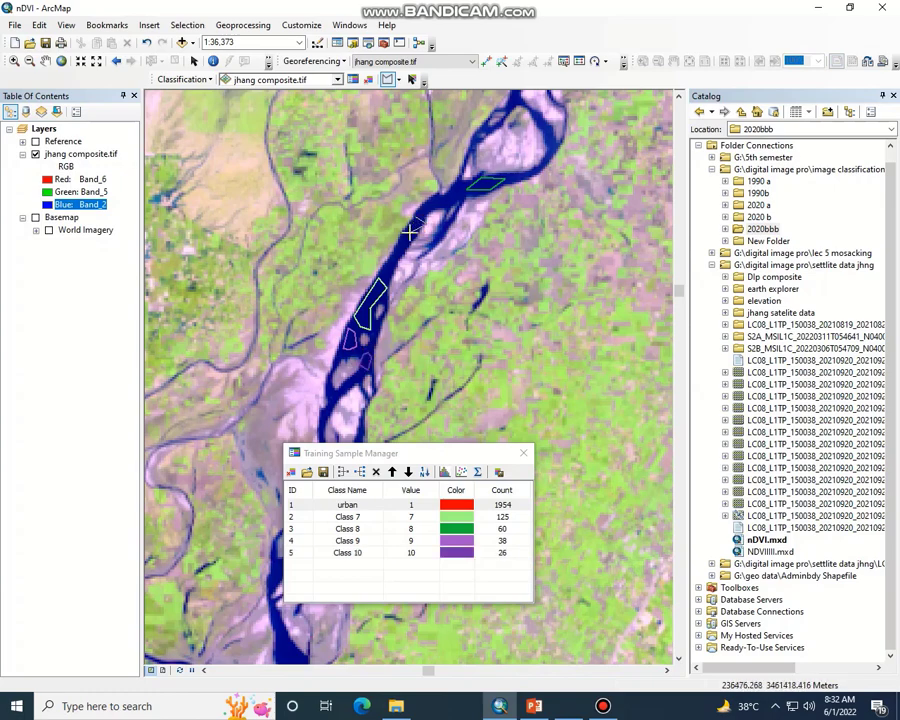
pyautogui.click(414, 217)
pyautogui.doubleClick(402, 243)
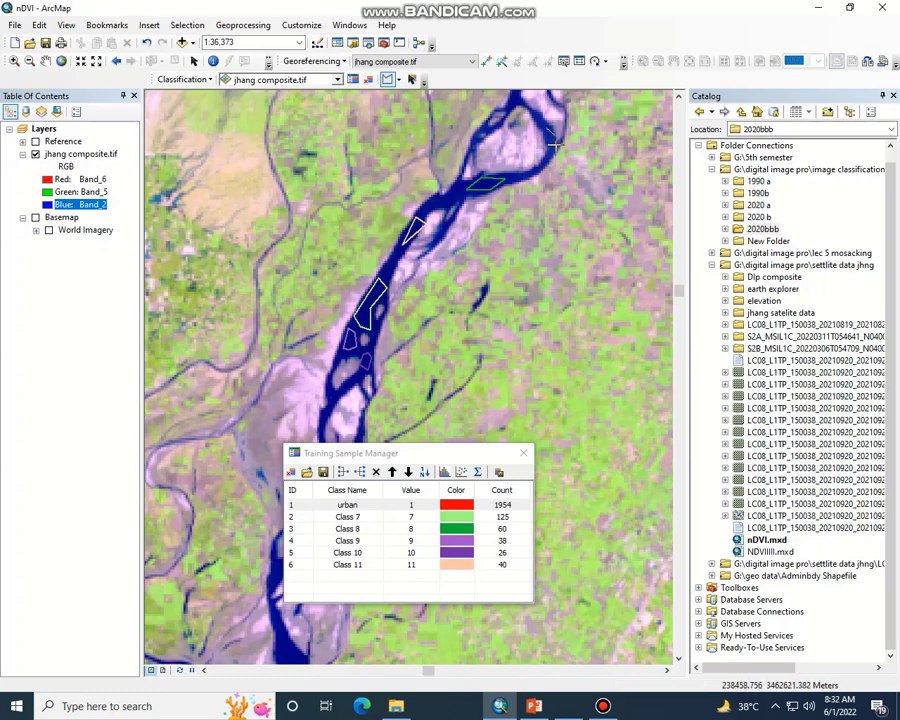
pyautogui.click(555, 146)
pyautogui.doubleClick(548, 138)
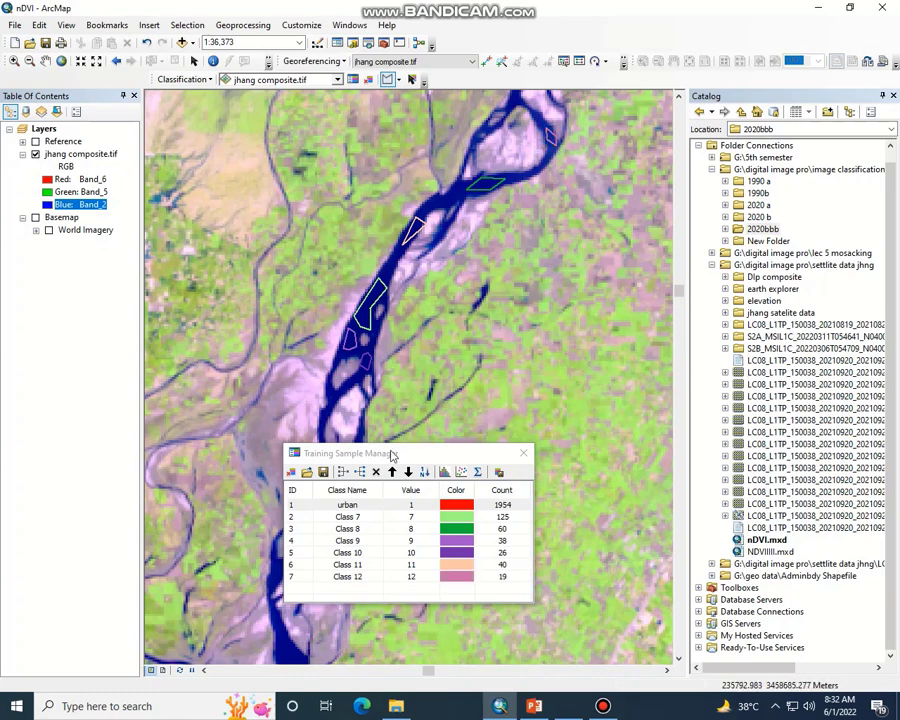
# Move the Training Sample Manager off the southern river and draw two samples of about 27 pixels each in its lower channel.
pyautogui.moveTo(306, 455); pyautogui.dragTo(357, 290)
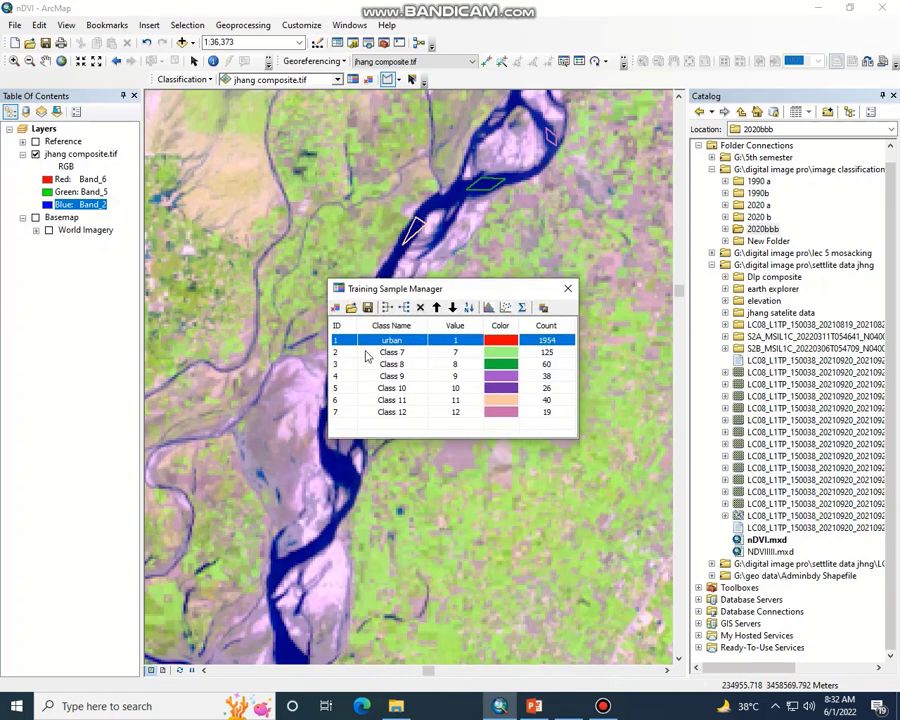
pyautogui.click(300, 561)
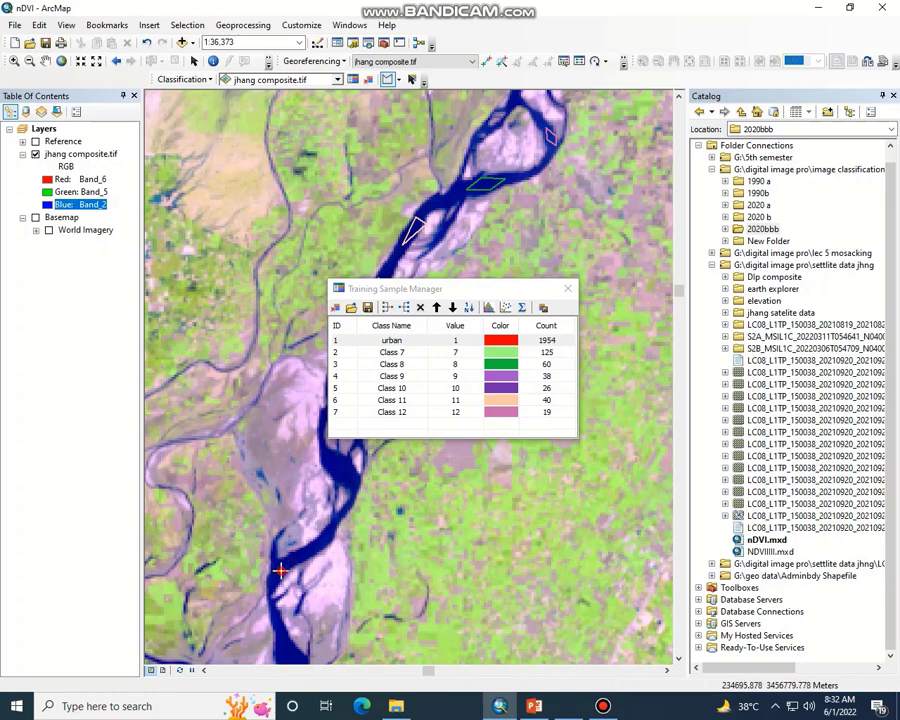
pyautogui.doubleClick(273, 570)
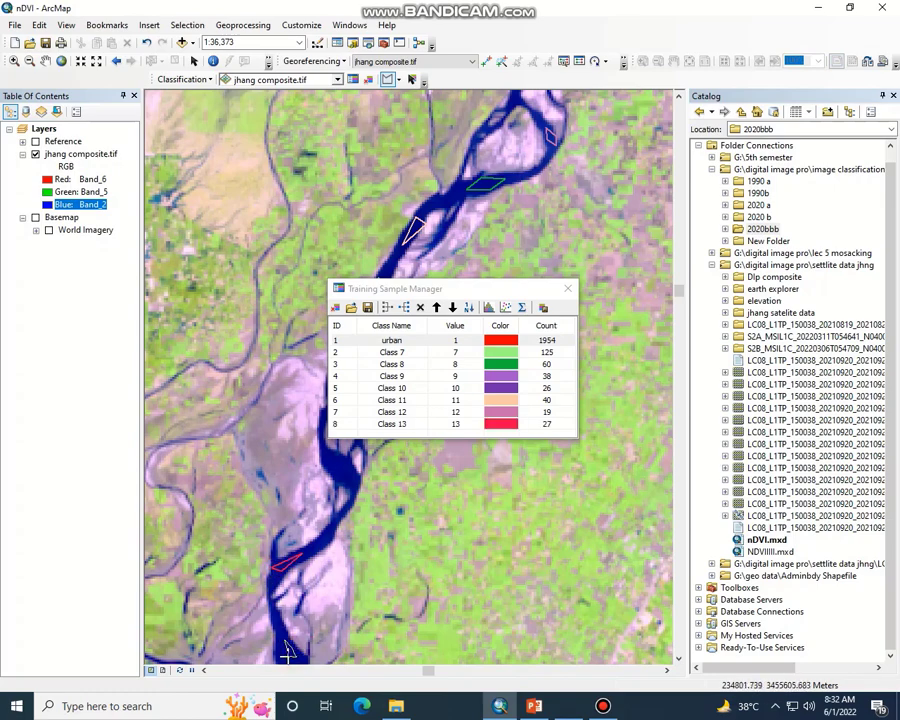
pyautogui.doubleClick(284, 658)
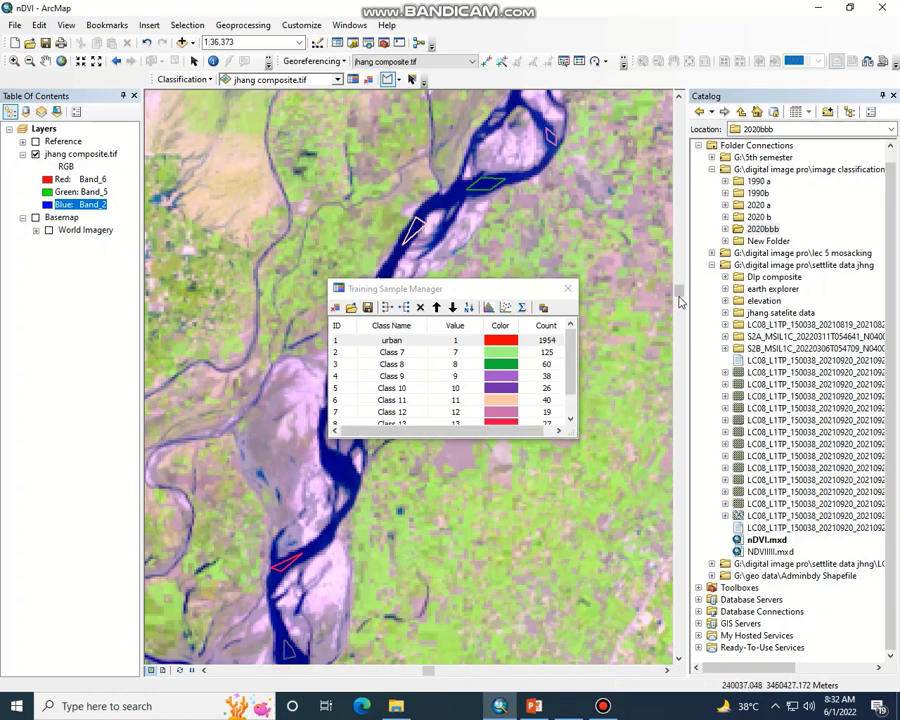
# Merge the river training samples, Class 7 through Class 14, into a single class.
pyautogui.click(678, 293)
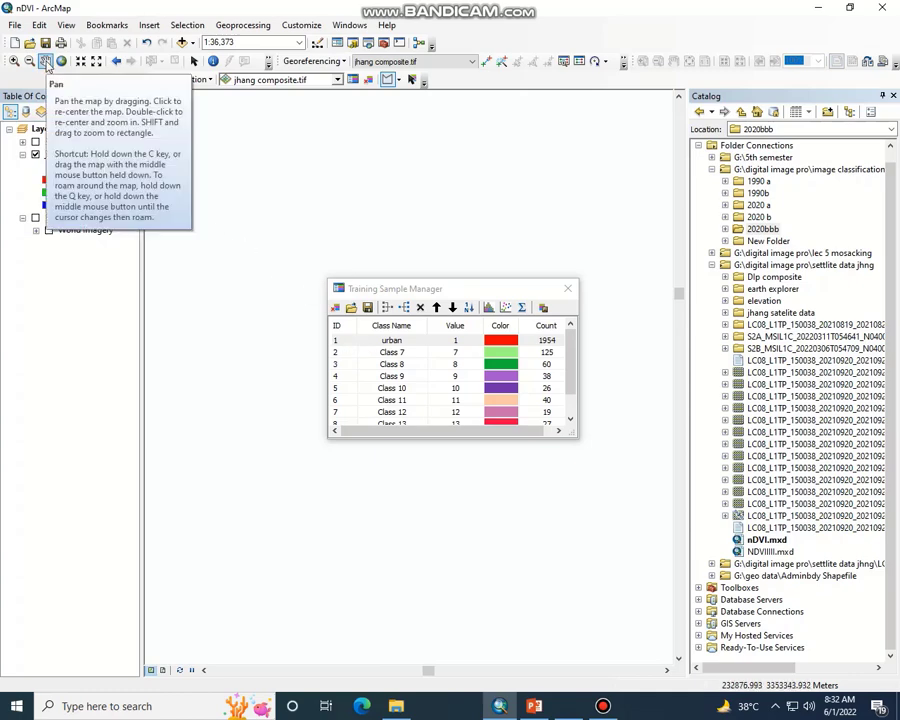
pyautogui.click(336, 352)
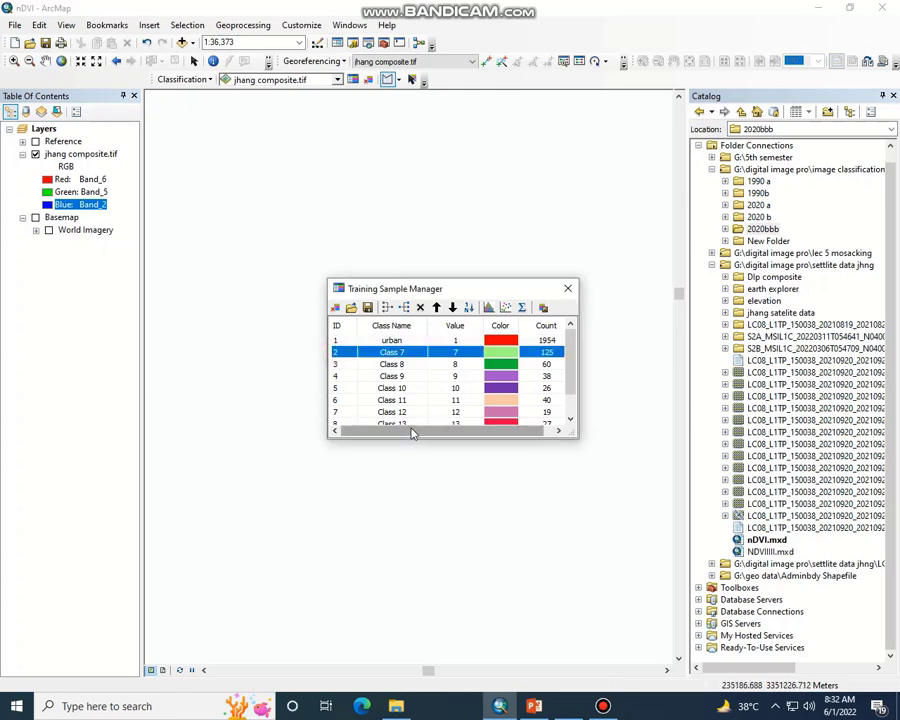
pyautogui.moveTo(570, 362); pyautogui.dragTo(576, 400)
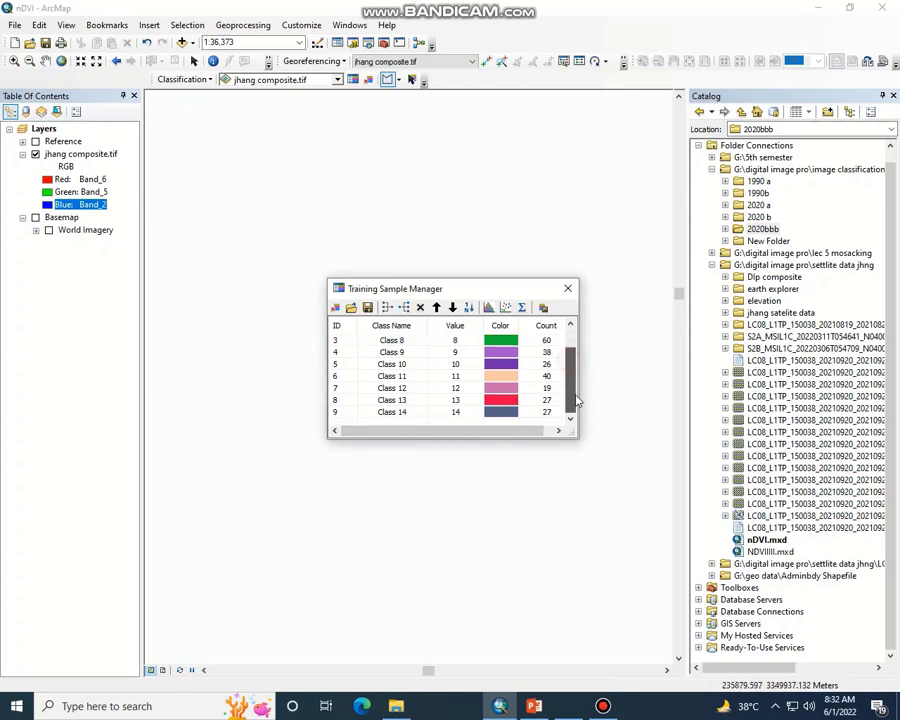
pyautogui.keyDown('shift'); pyautogui.click(338, 411); pyautogui.keyUp('shift')
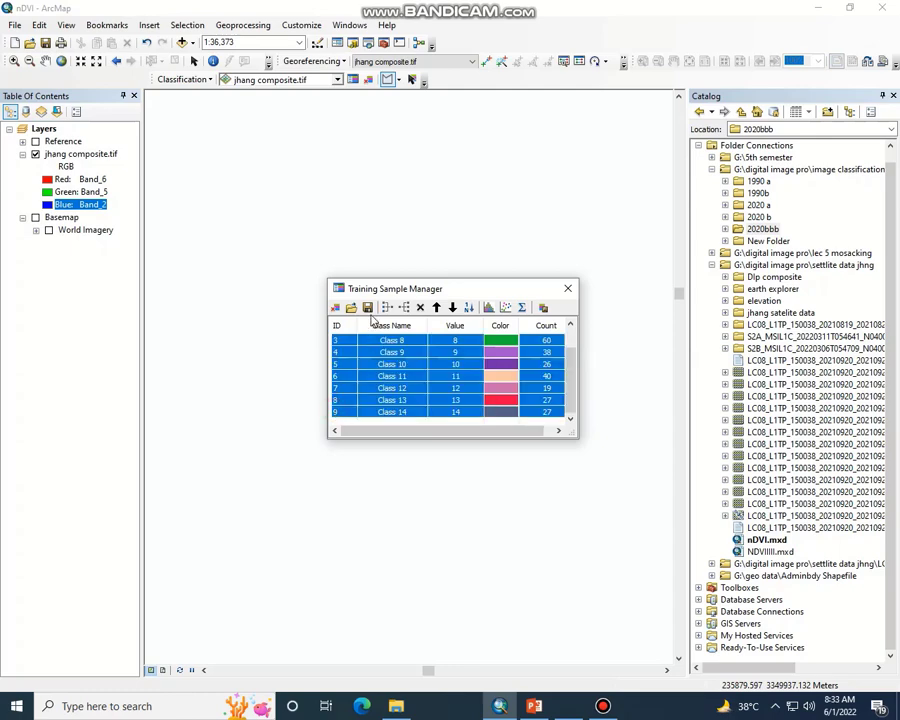
pyautogui.click(405, 308)
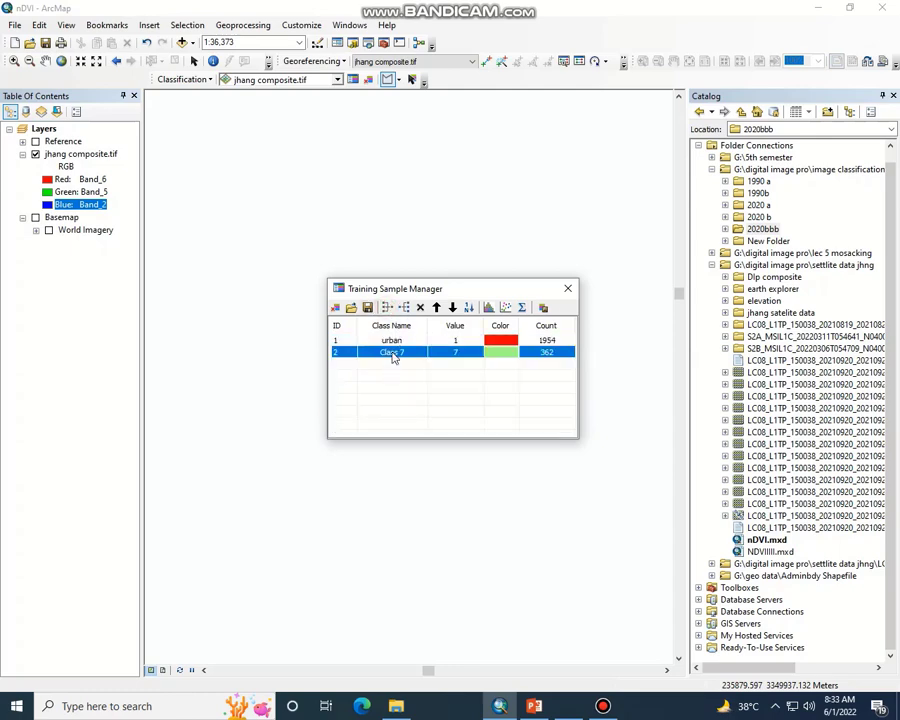
# Rename the merged river class as water and set its color to dark blue.
pyautogui.click(393, 352)
pyautogui.click(368, 352)
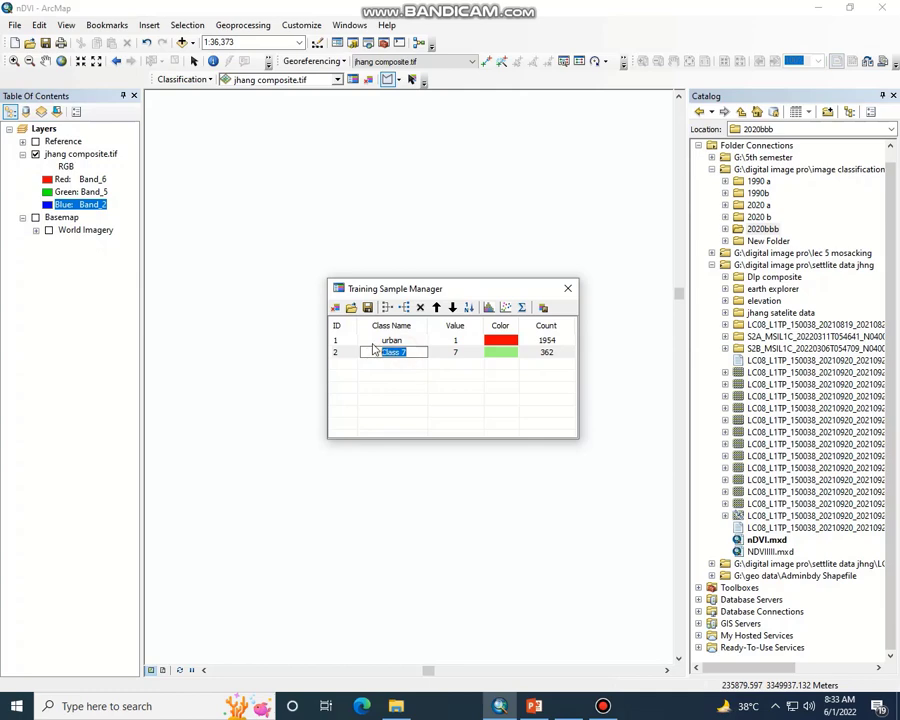
pyautogui.write('water')
pyautogui.click(505, 353)
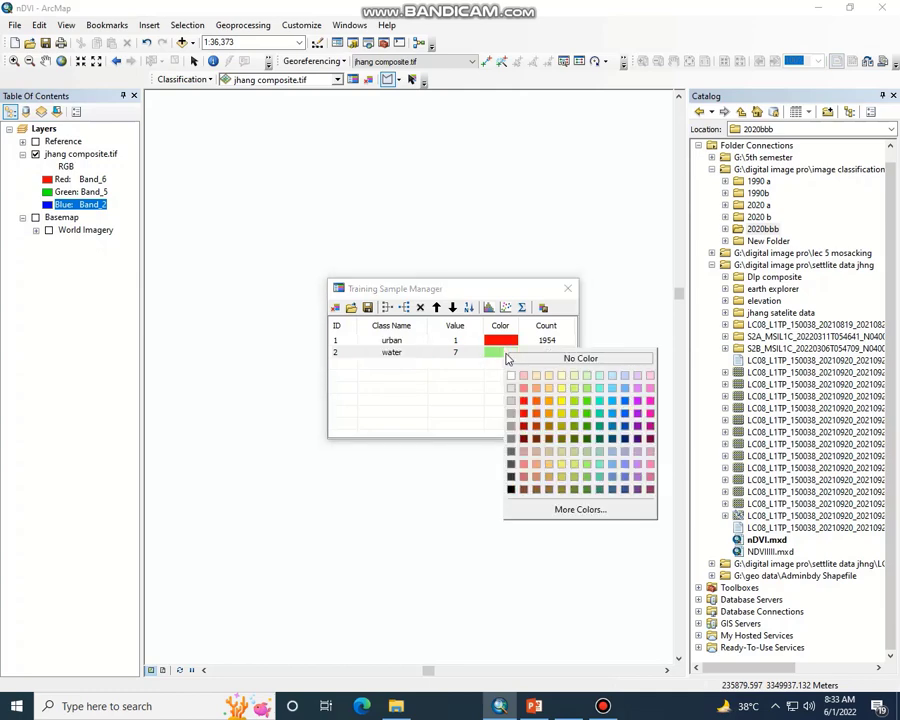
pyautogui.click(626, 428)
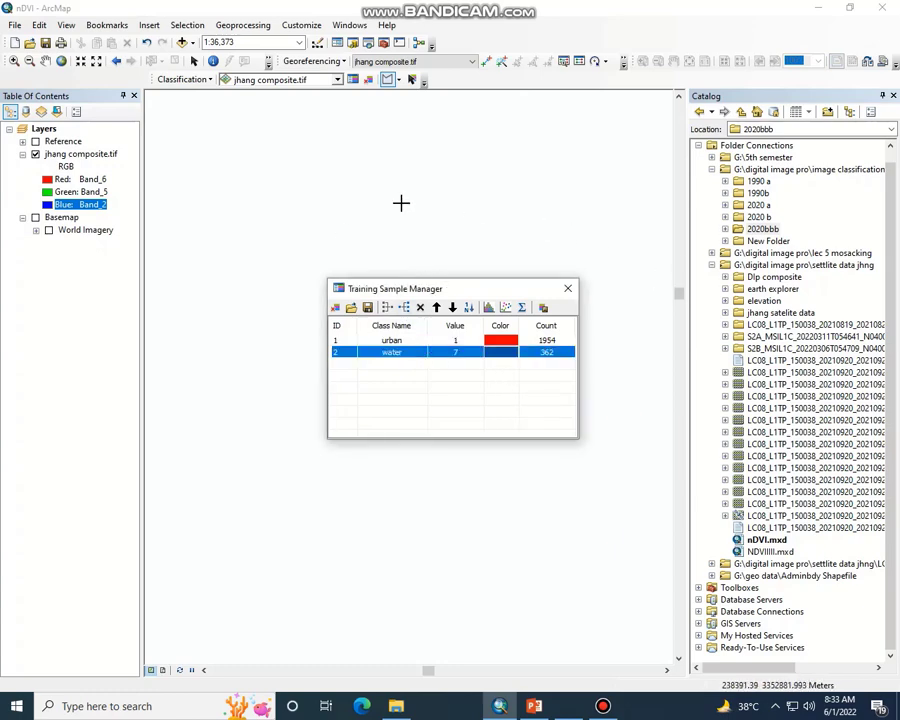
# Draw a training sample of about 238 pixels on the dense green farmland north of the river.
pyautogui.click(106, 154)
pyautogui.rightClick(106, 154)
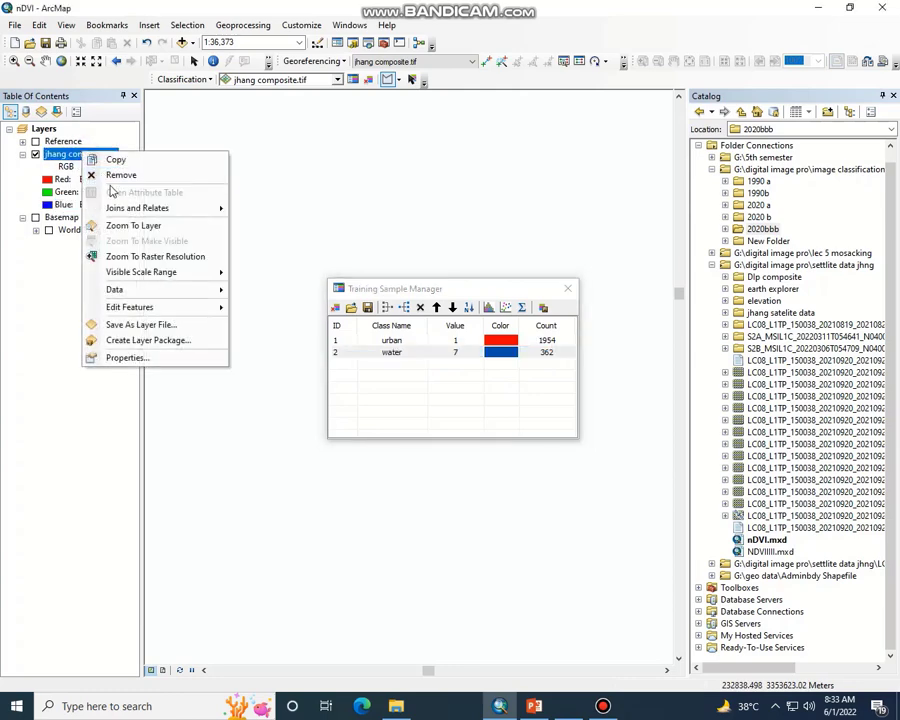
pyautogui.click(127, 225)
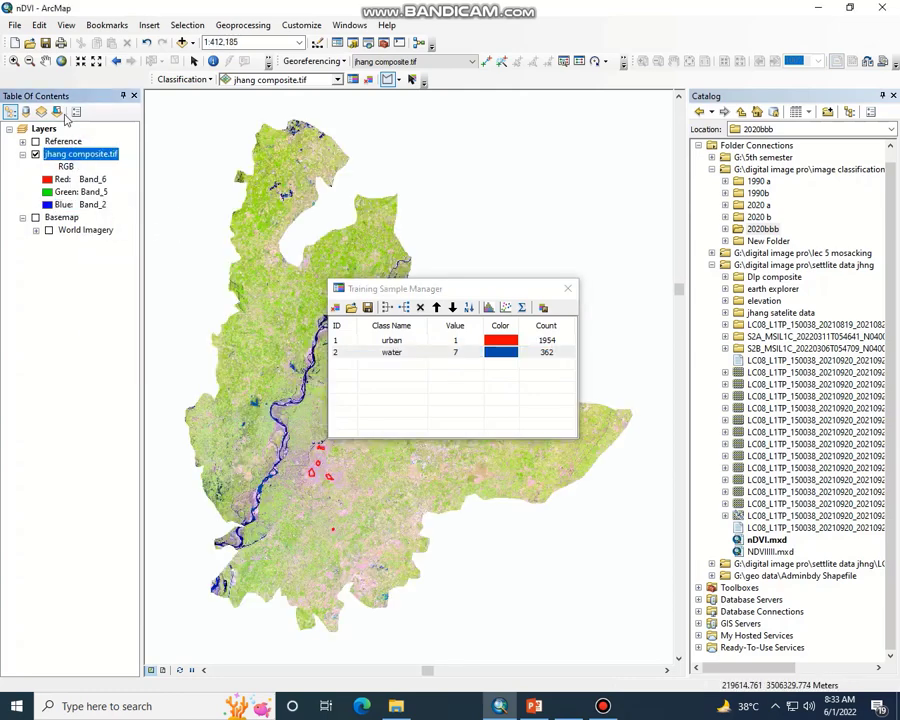
pyautogui.click(14, 61)
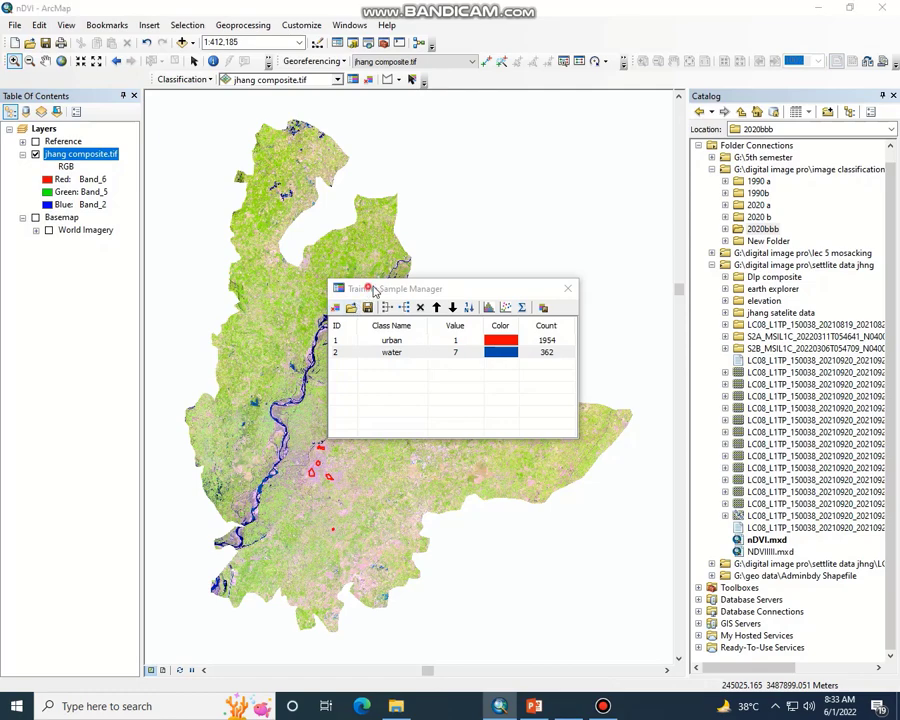
pyautogui.moveTo(364, 288); pyautogui.dragTo(490, 314)
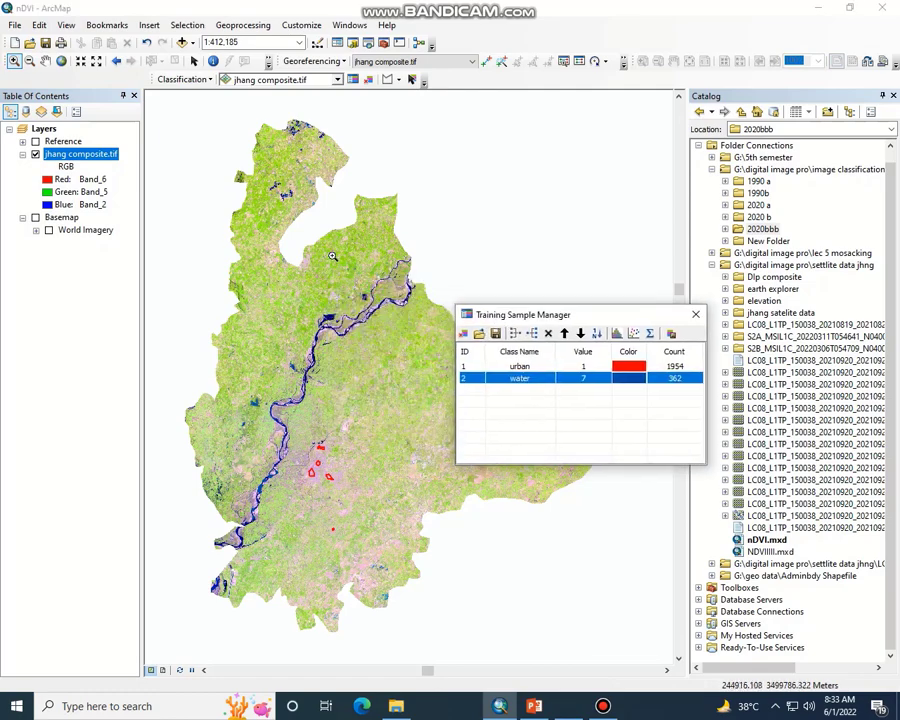
pyautogui.moveTo(259, 256); pyautogui.dragTo(371, 325)
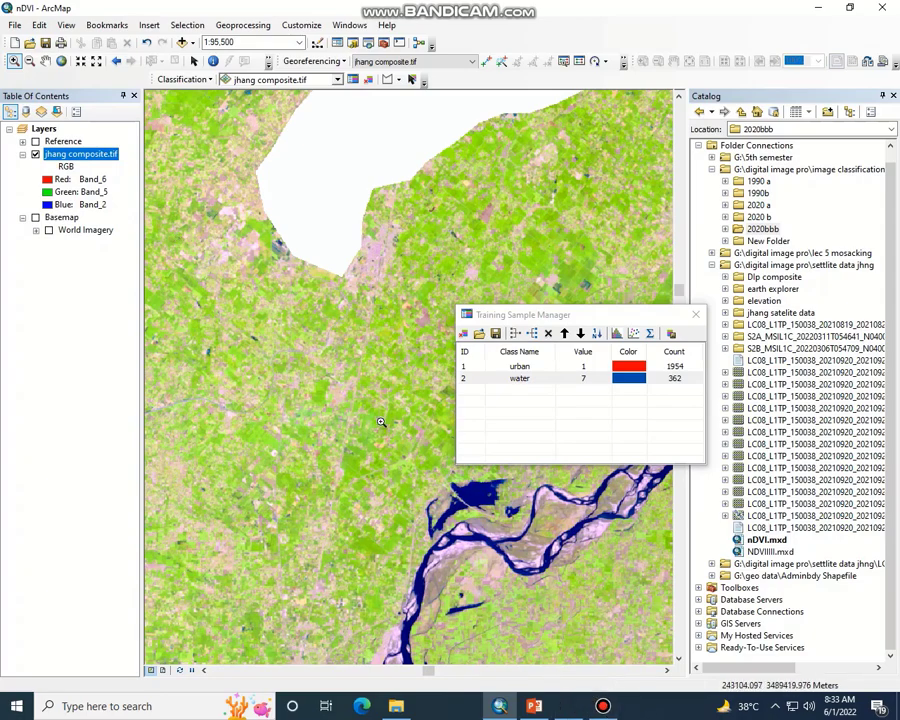
pyautogui.moveTo(440, 155); pyautogui.dragTo(703, 516)
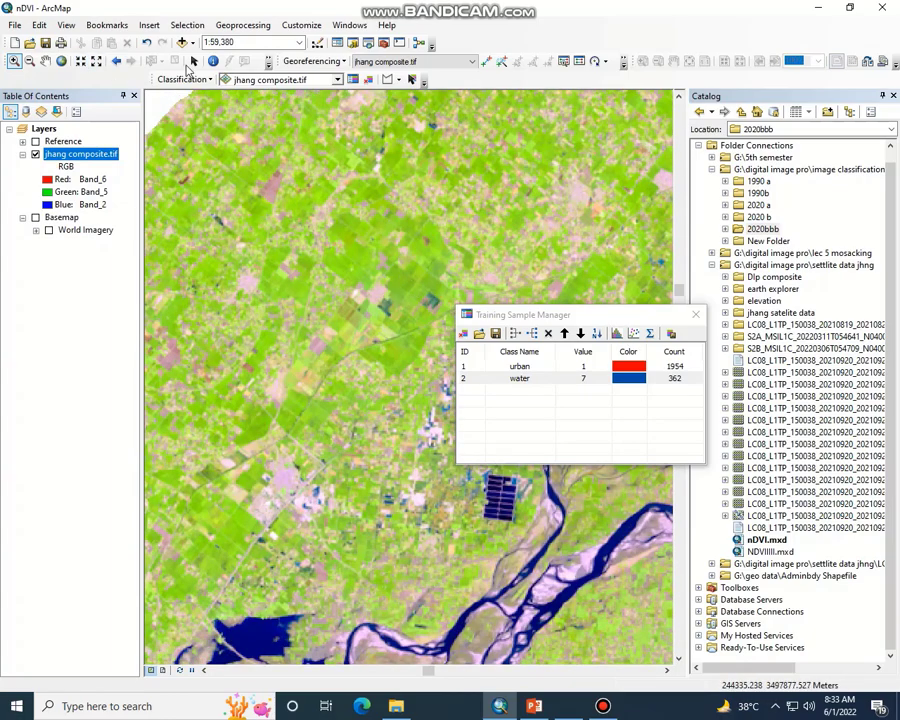
pyautogui.click(387, 79)
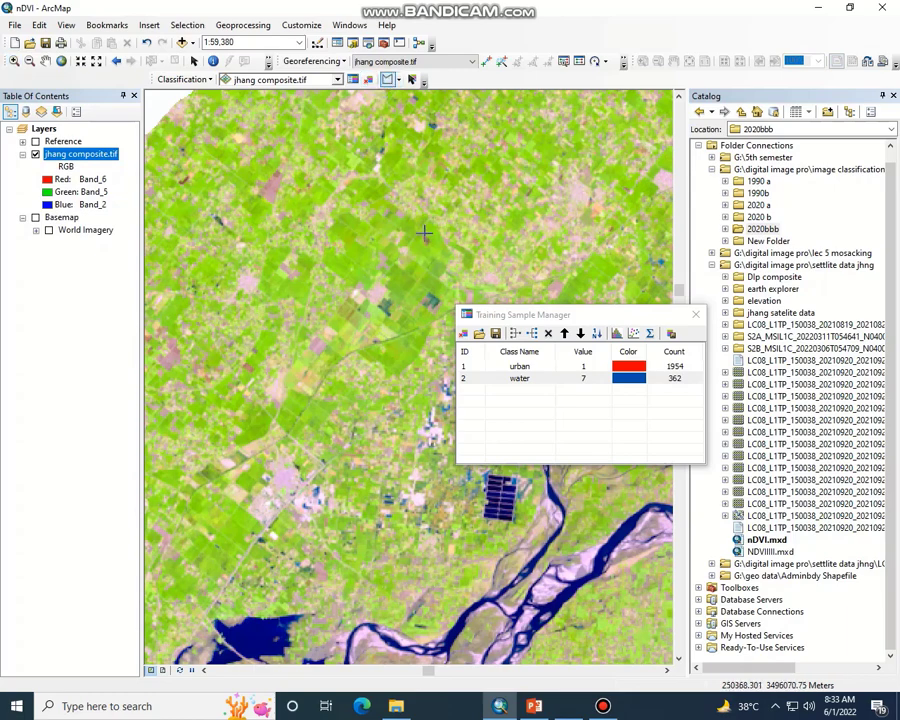
pyautogui.click(367, 250)
pyautogui.click(367, 262)
pyautogui.click(347, 269)
pyautogui.doubleClick(331, 261)
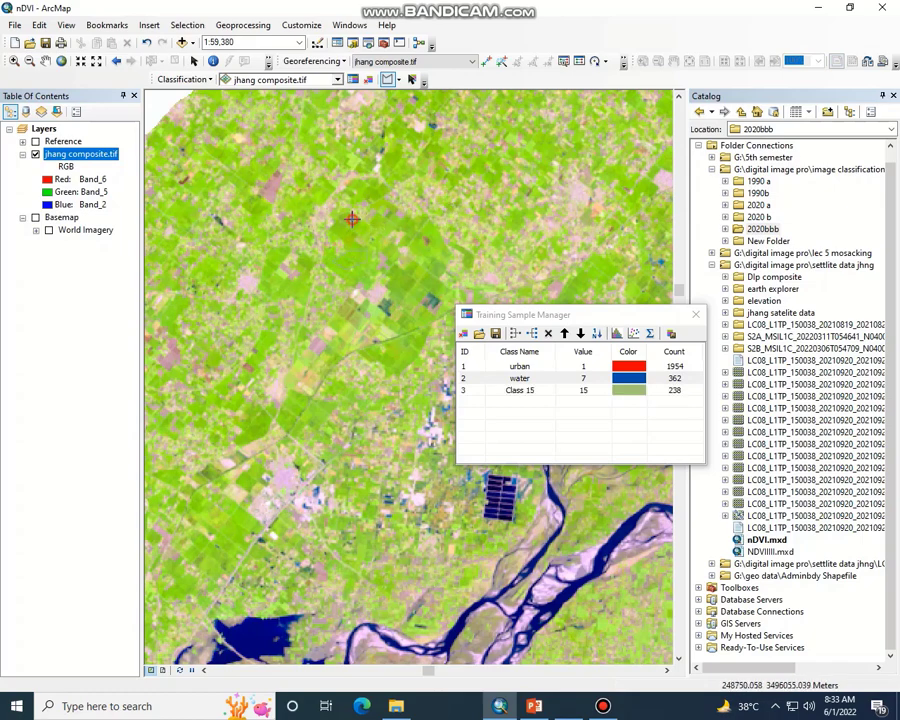
# Draw a second farmland training sample of about 184 pixels just north of the first one.
pyautogui.click(352, 221)
pyautogui.click(355, 231)
pyautogui.click(345, 238)
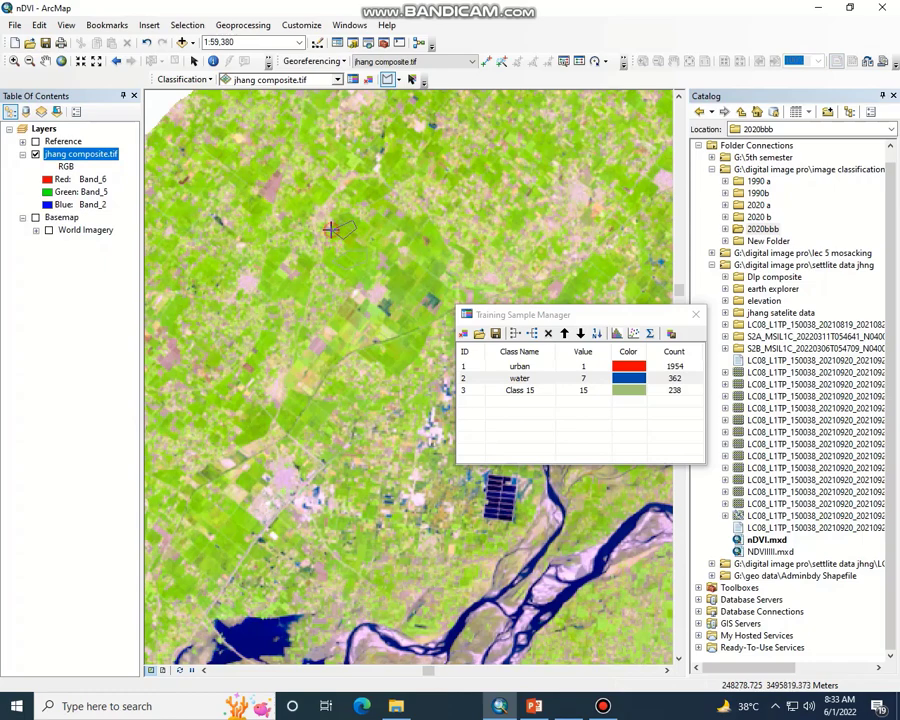
pyautogui.doubleClick(332, 229)
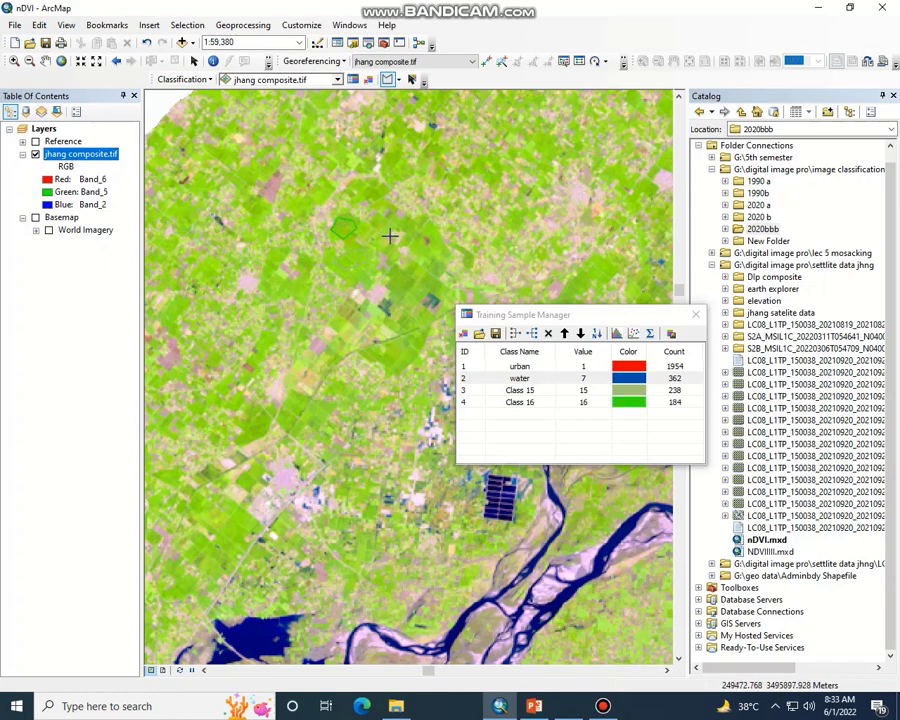
pyautogui.click(603, 706)
pyautogui.click(574, 638)
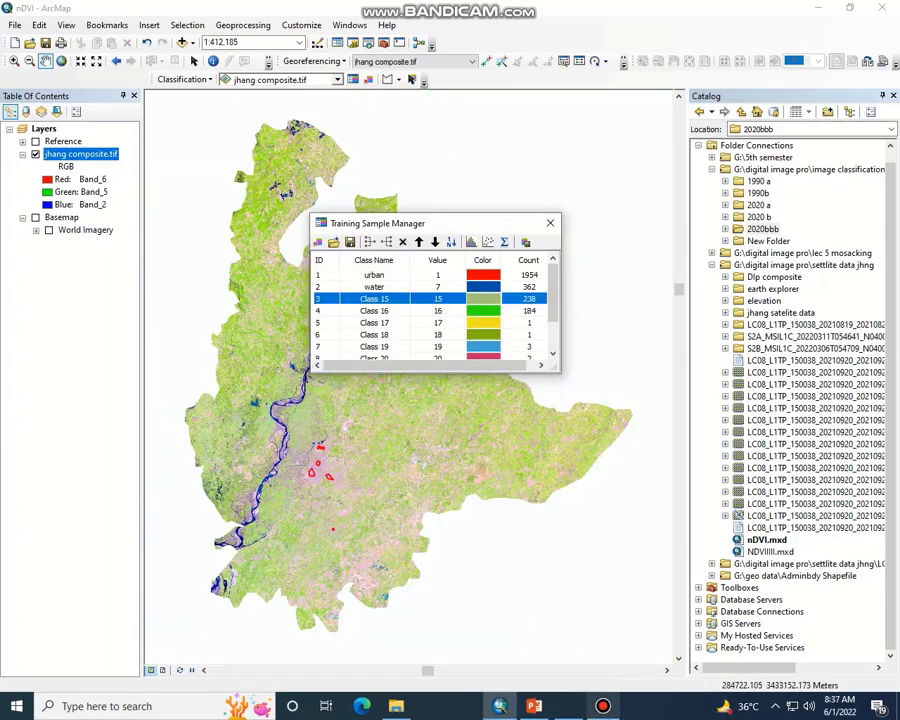
pyautogui.click(603, 706)
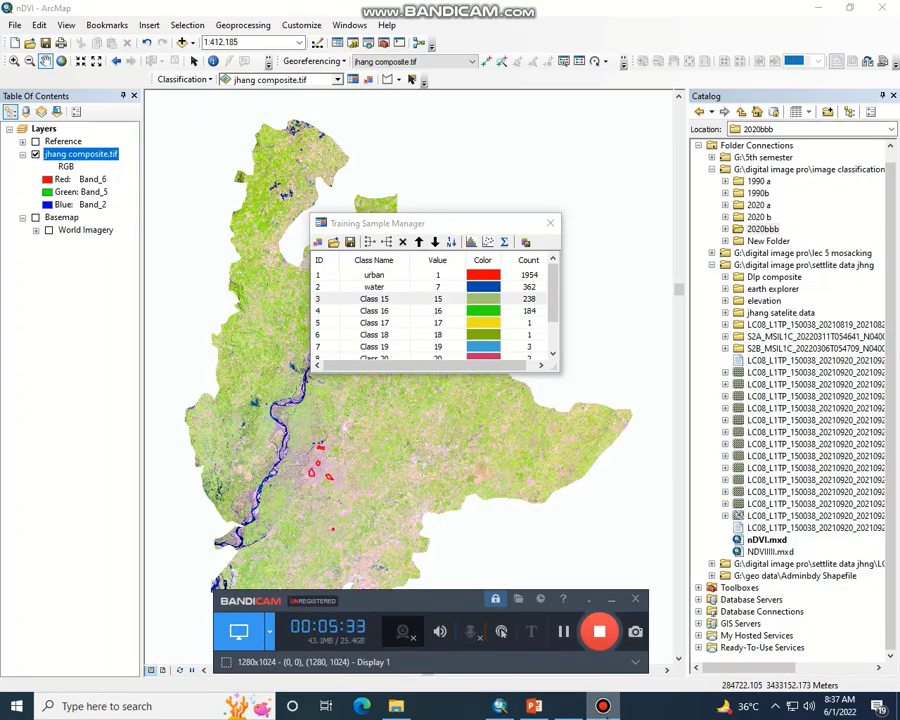
# Merge the farmland training samples, Class 15 through Class 22, into a single class.
pyautogui.click(433, 300)
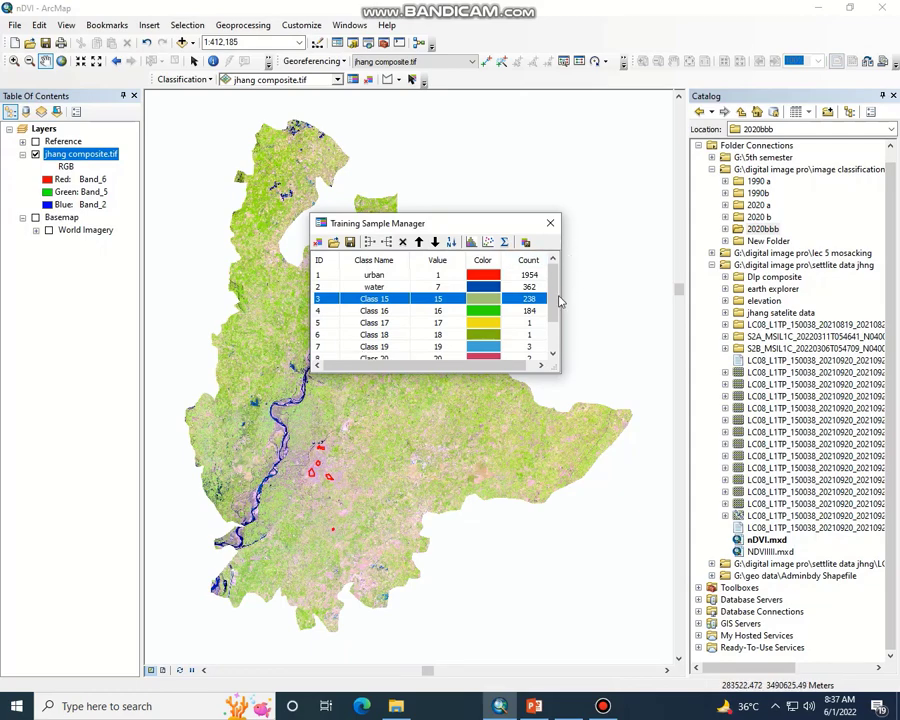
pyautogui.scroll(-1, 560, 325)
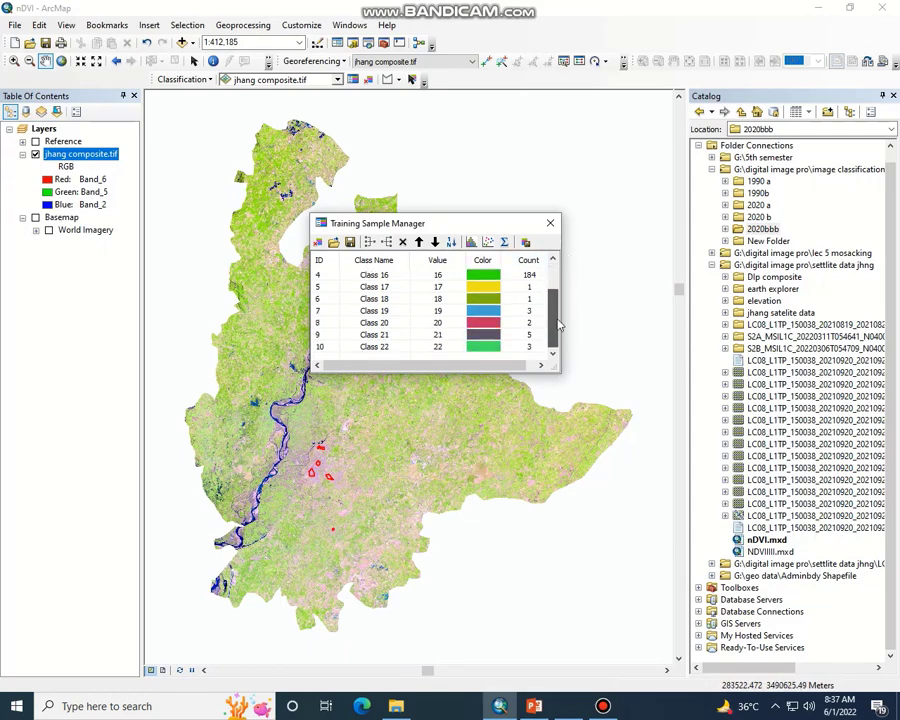
pyautogui.keyDown('shift'); pyautogui.click(322, 347); pyautogui.keyUp('shift')
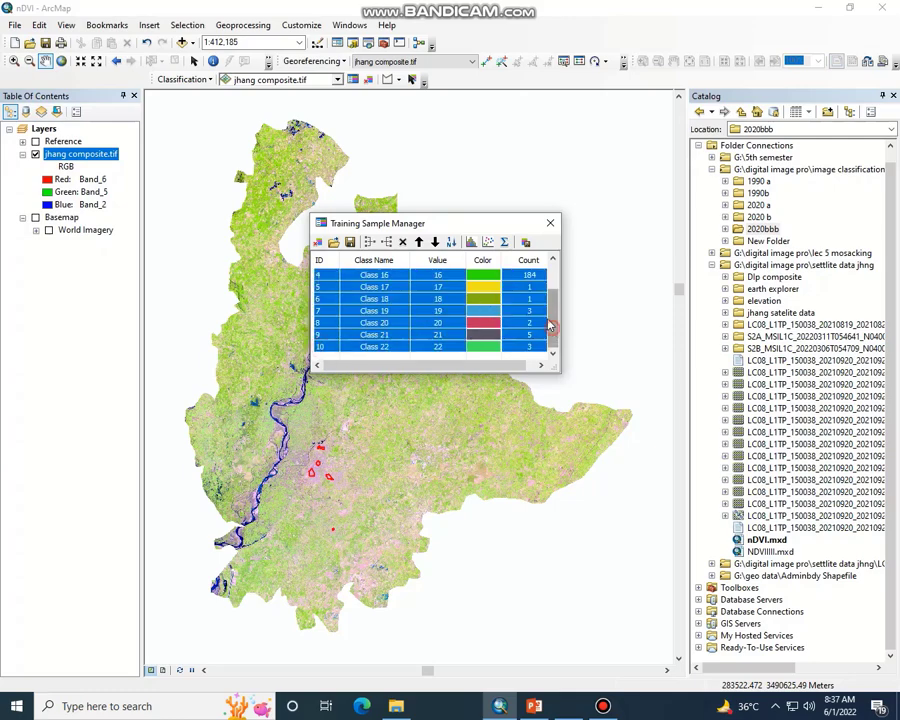
pyautogui.scroll(3, 552, 320)
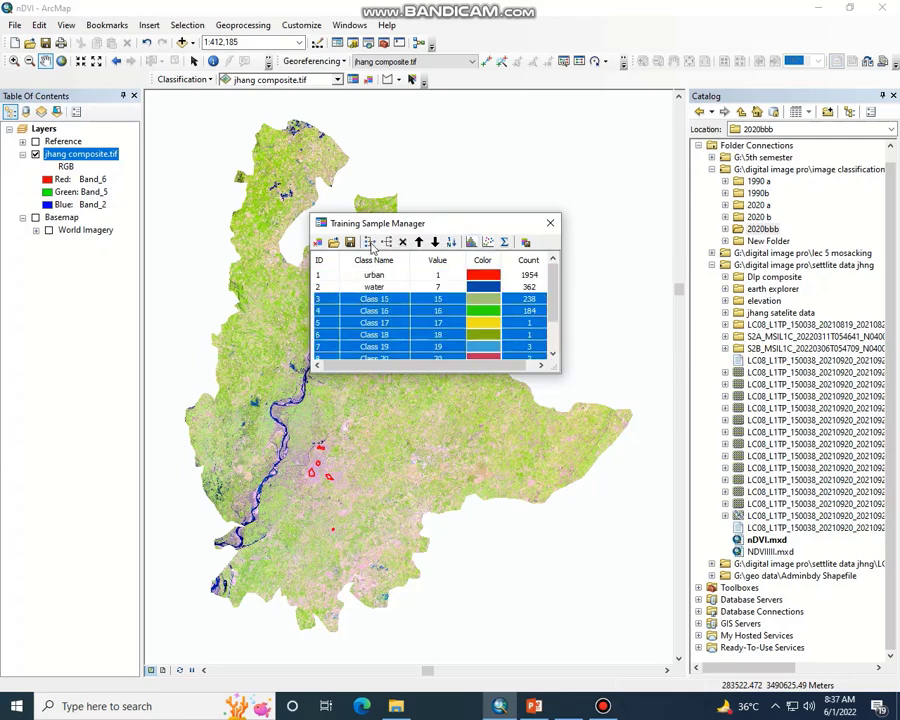
pyautogui.click(369, 242)
# Rename the merged farmland class as Agriculture and set its color to bright green.
pyautogui.doubleClick(385, 300)
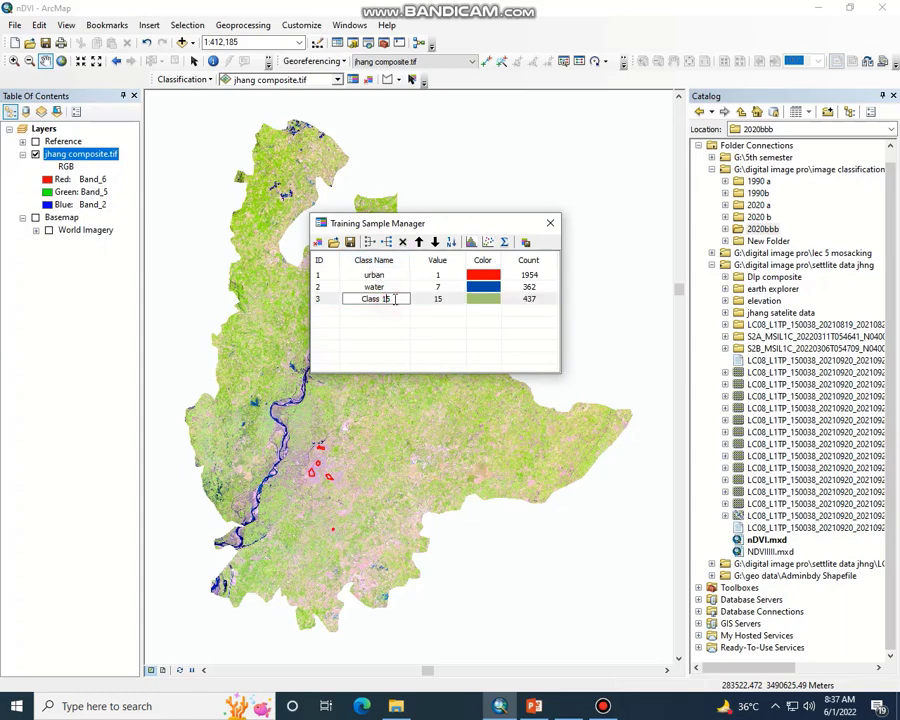
pyautogui.write('A')
pyautogui.write('griculture')
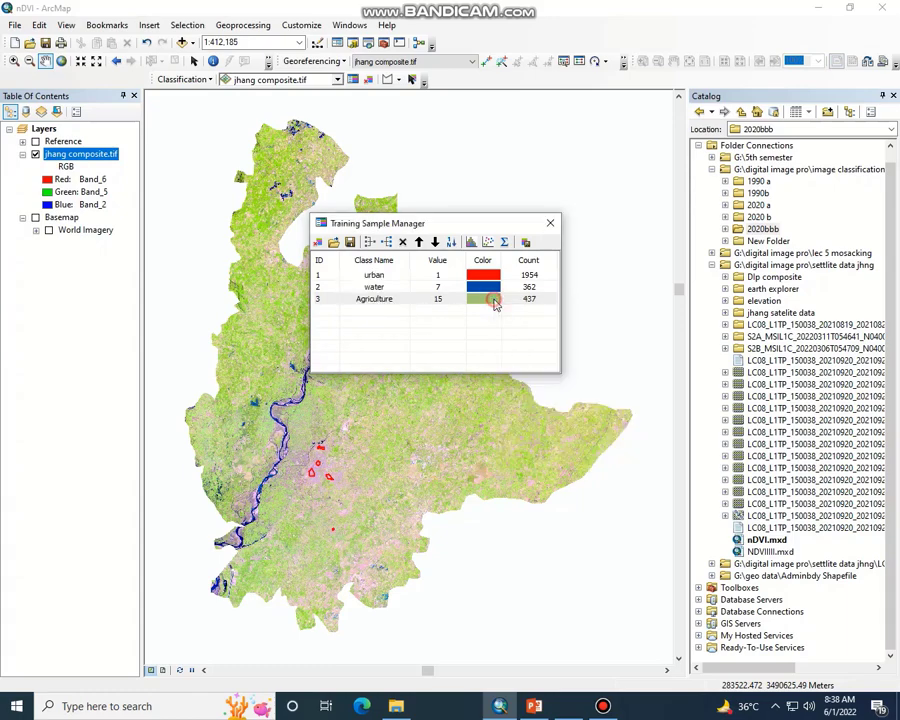
pyautogui.click(494, 304)
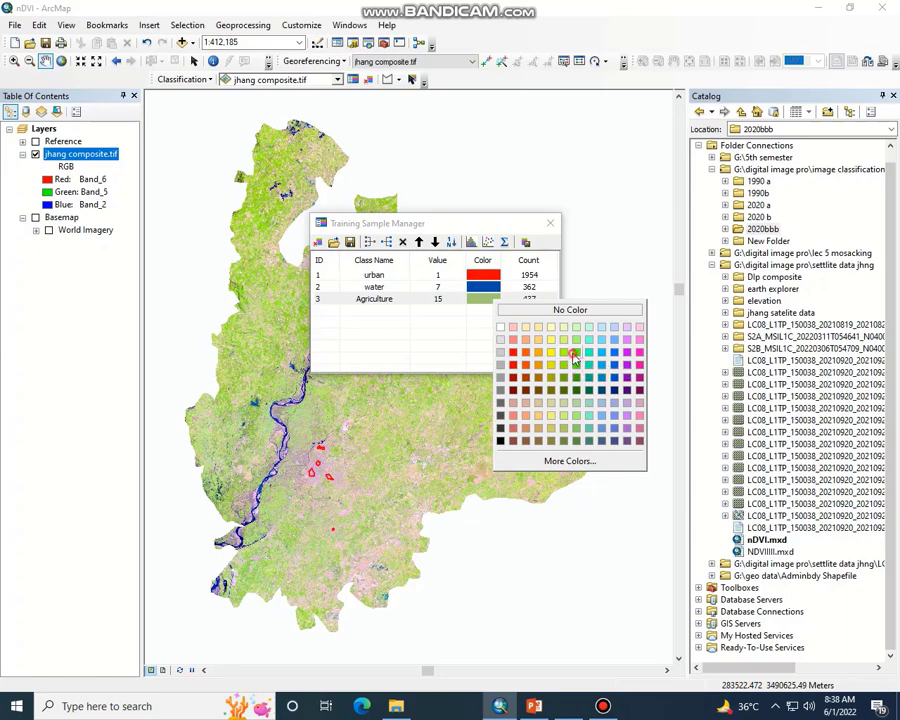
pyautogui.click(572, 355)
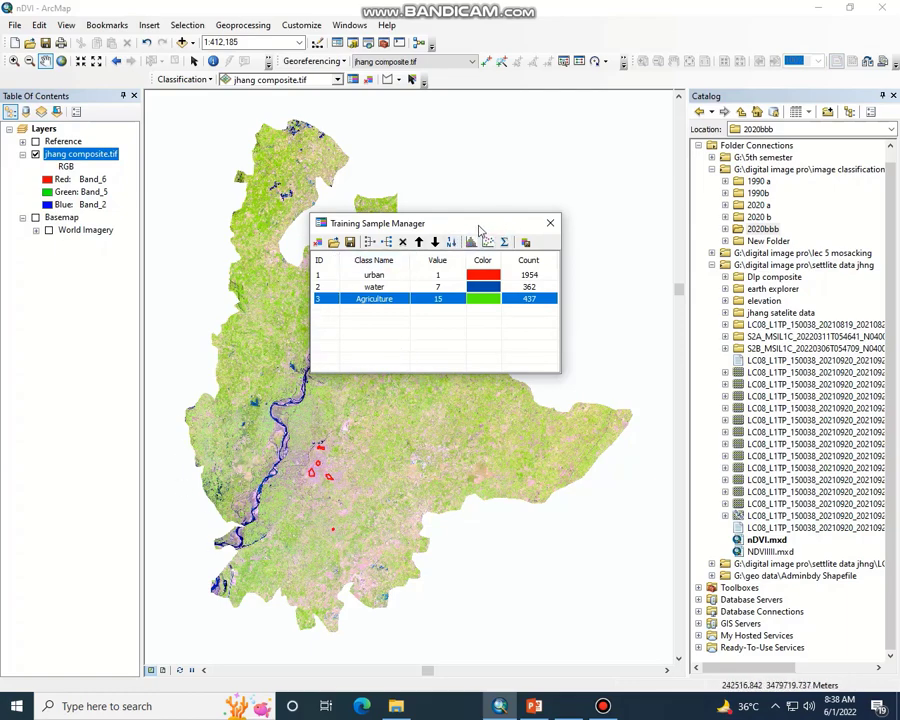
# Move the training sample list off the map's centre and check the Landsat 8 band combinations reference image in Photos.
pyautogui.moveTo(479, 231); pyautogui.dragTo(574, 391)
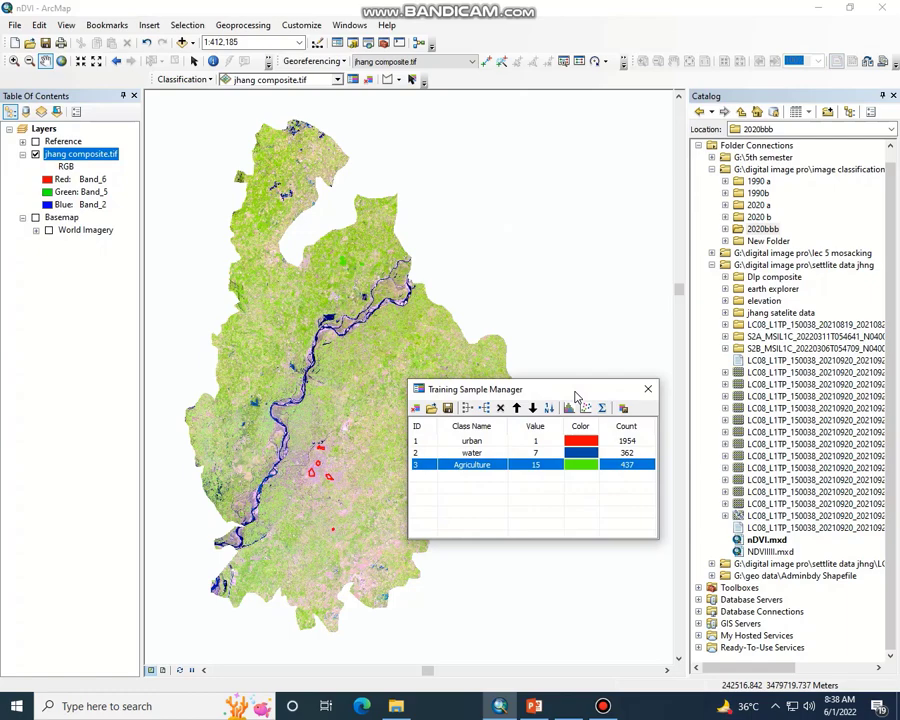
pyautogui.click(568, 706)
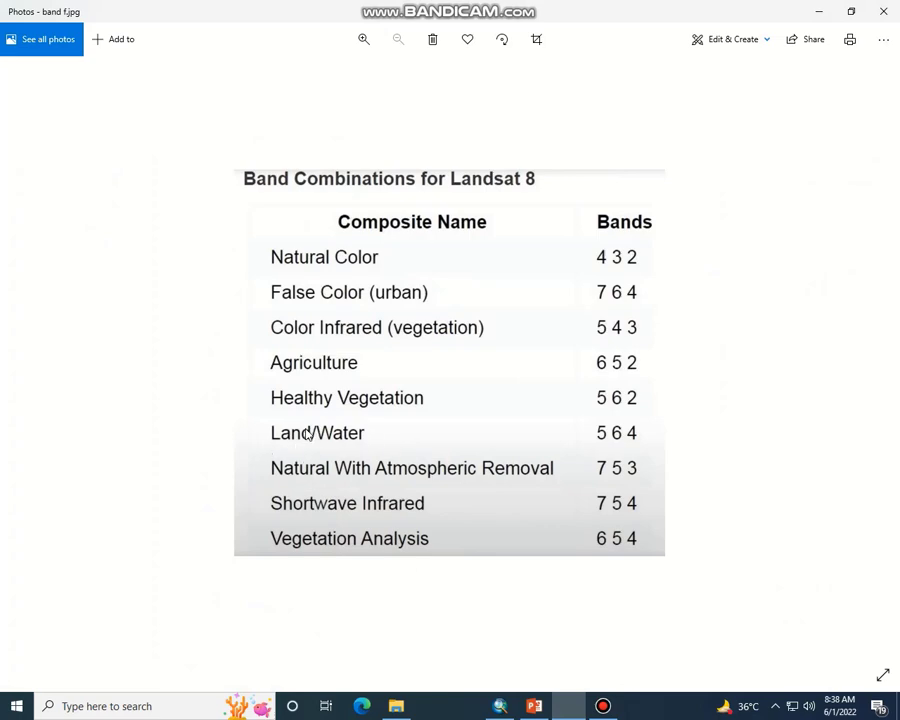
pyautogui.click(562, 706)
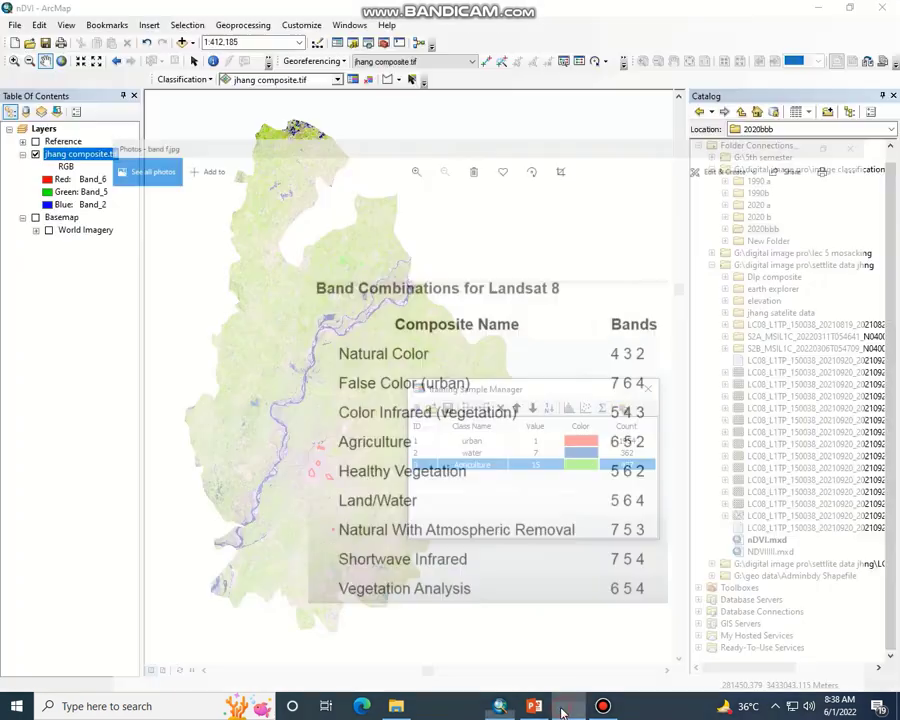
# Set the jhang composite's band combination to Band_5 for red, Band_6 for green and Band_4 for blue.
pyautogui.click(60, 179)
pyautogui.click(60, 179)
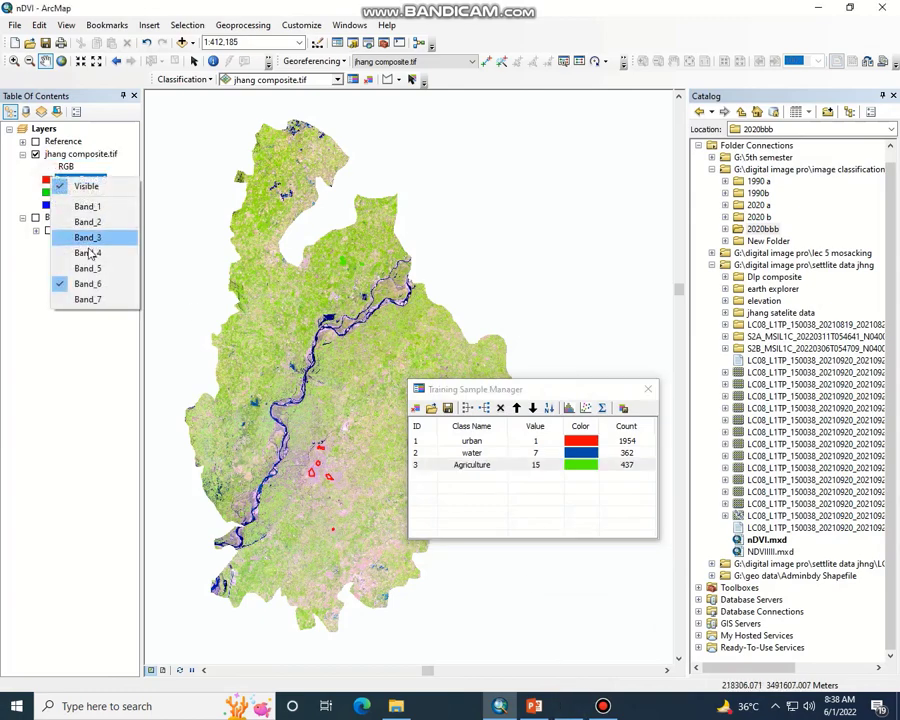
pyautogui.click(91, 270)
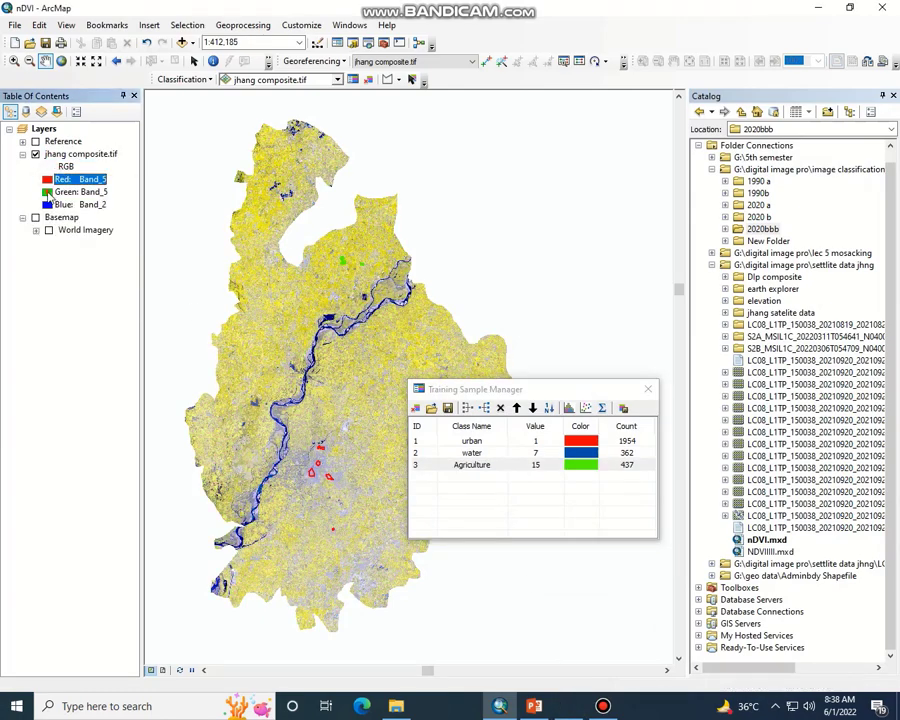
pyautogui.click(62, 191)
pyautogui.click(92, 285)
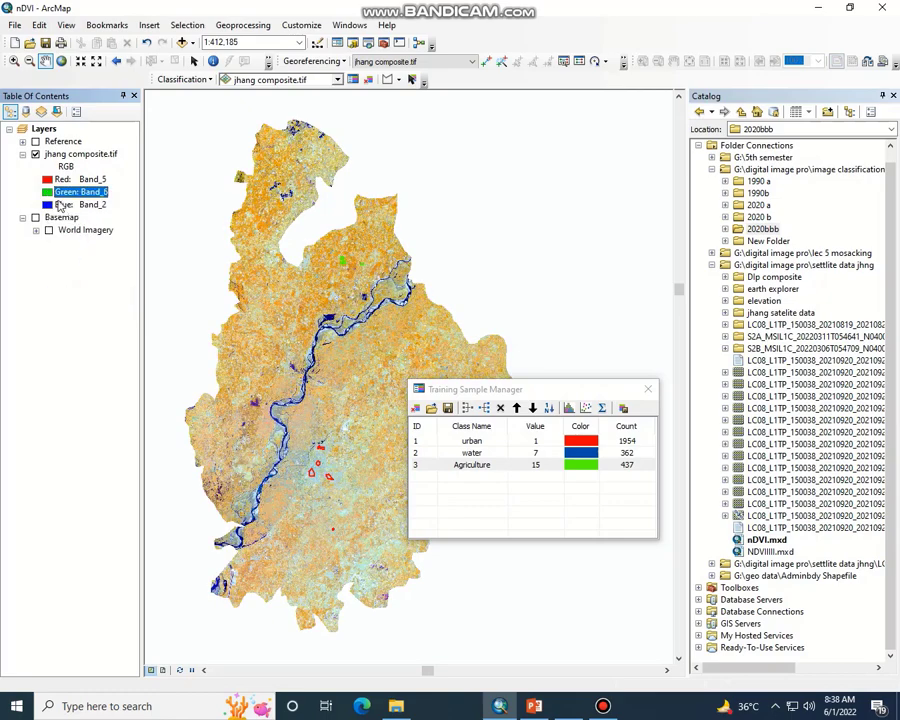
pyautogui.click(60, 204)
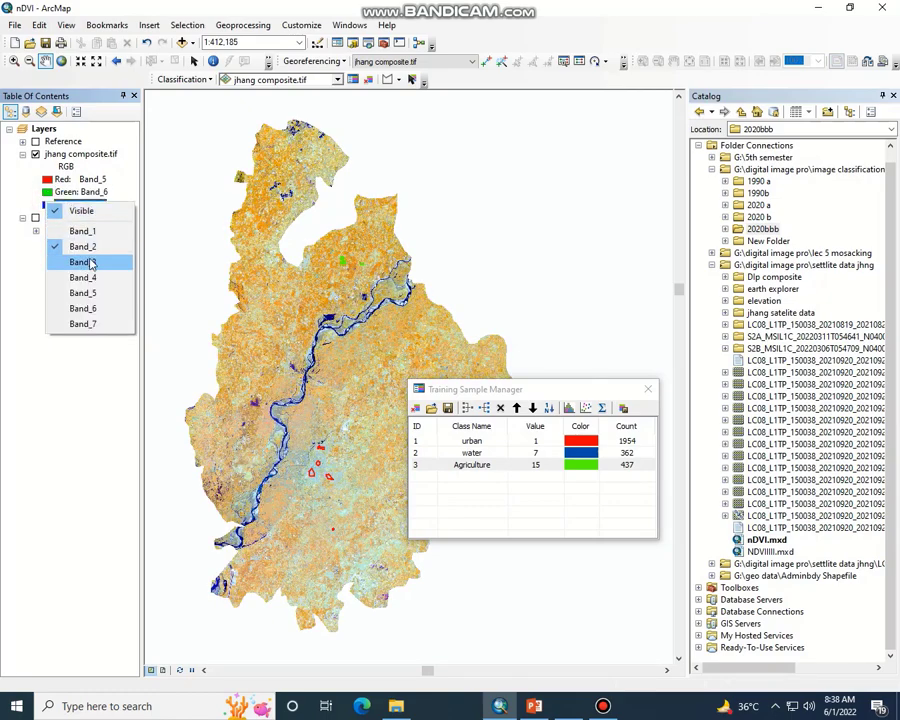
pyautogui.click(86, 277)
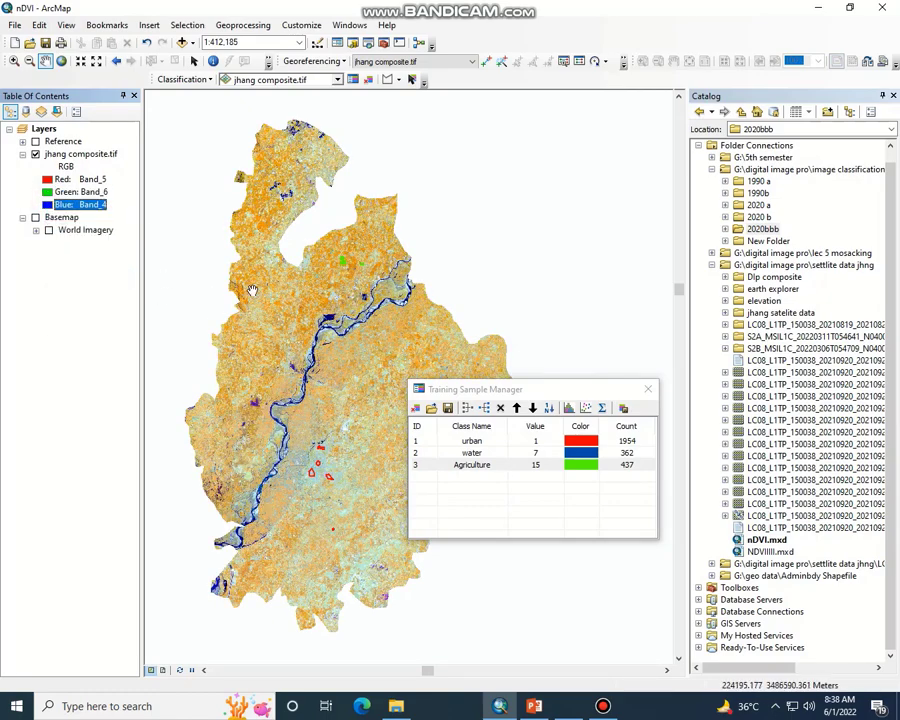
# Inspect the farmland near the river up close, and return to the full extent of the jhang composite.
pyautogui.click(14, 61)
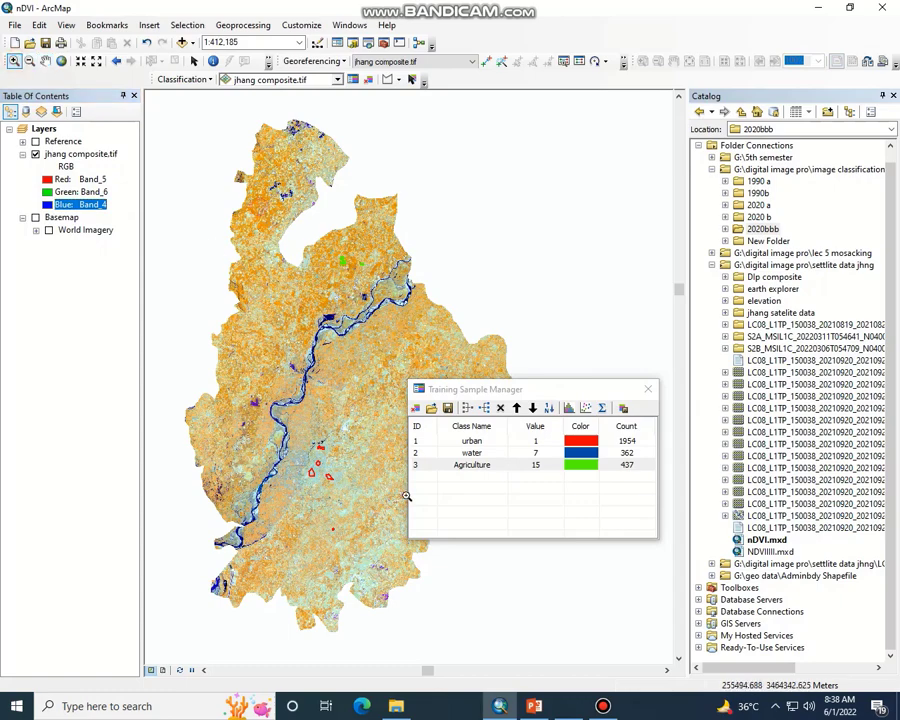
pyautogui.click(361, 418)
pyautogui.moveTo(316, 350); pyautogui.dragTo(258, 270)
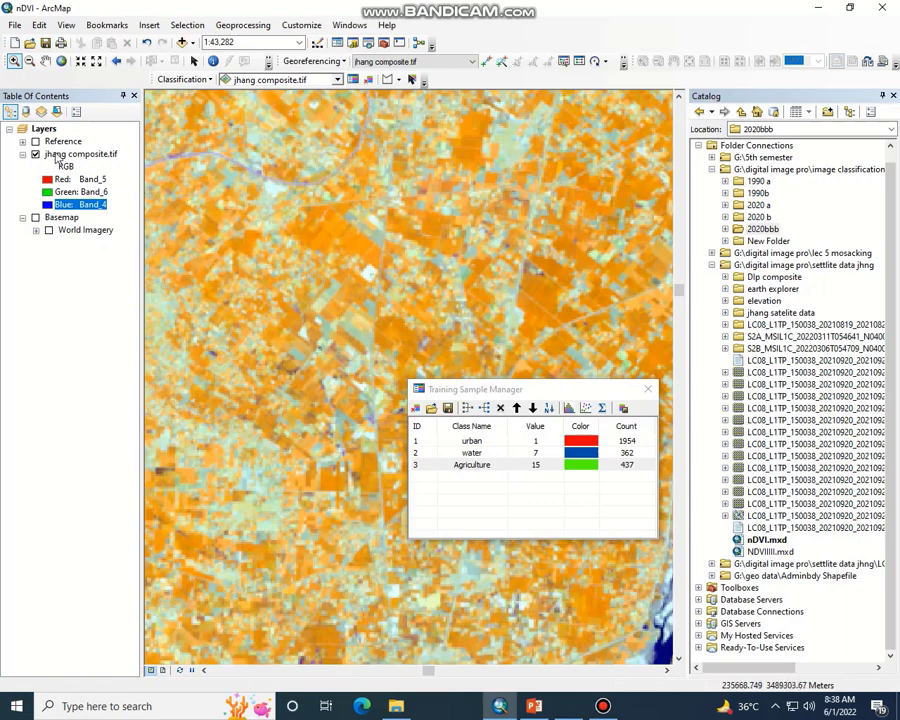
pyautogui.rightClick(71, 156)
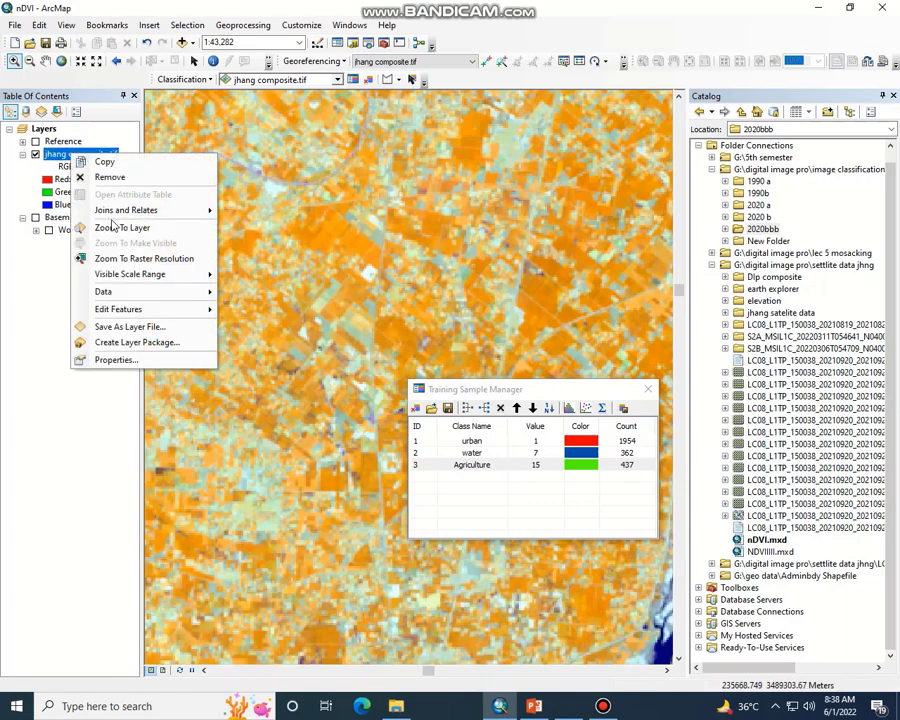
pyautogui.click(113, 227)
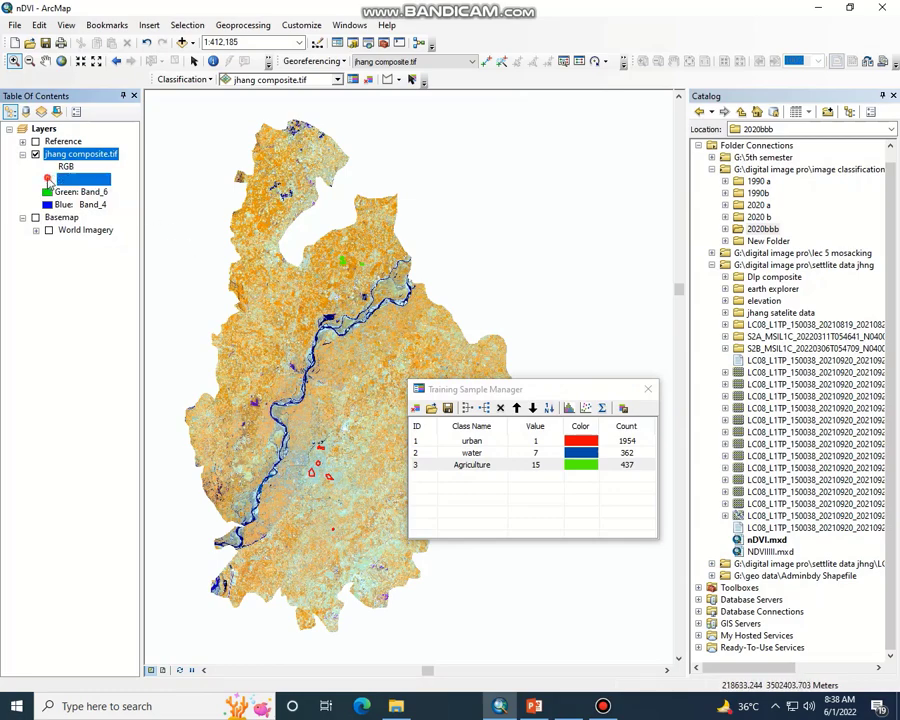
# Set the jhang composite to natural color with Band_4 for red, Band_3 for green and Band_2 for blue.
pyautogui.click(66, 180)
pyautogui.click(70, 180)
pyautogui.click(68, 191)
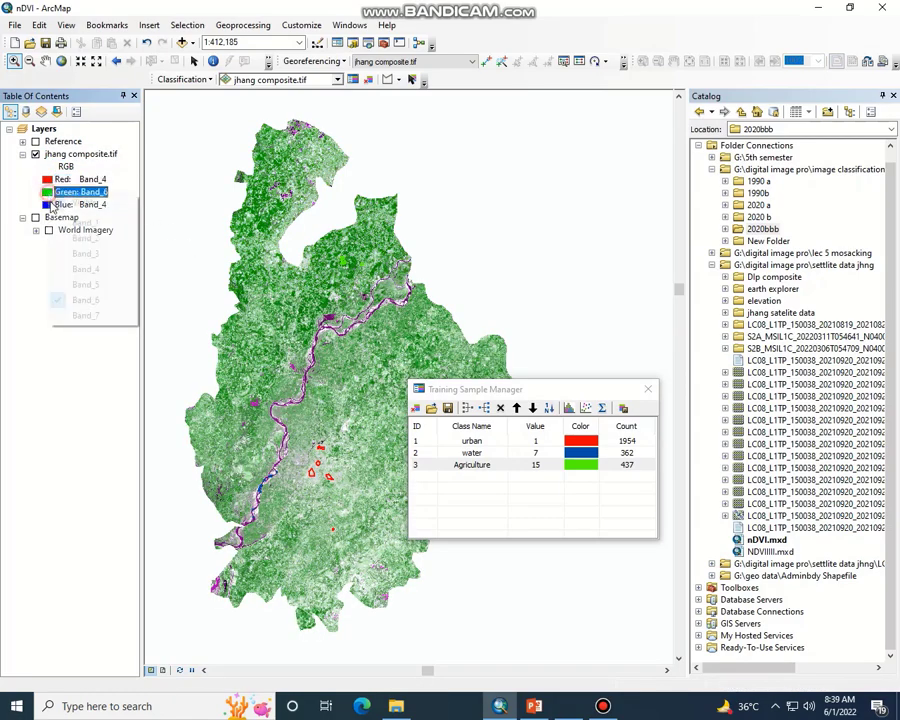
pyautogui.click(70, 191)
pyautogui.click(74, 253)
pyautogui.click(70, 204)
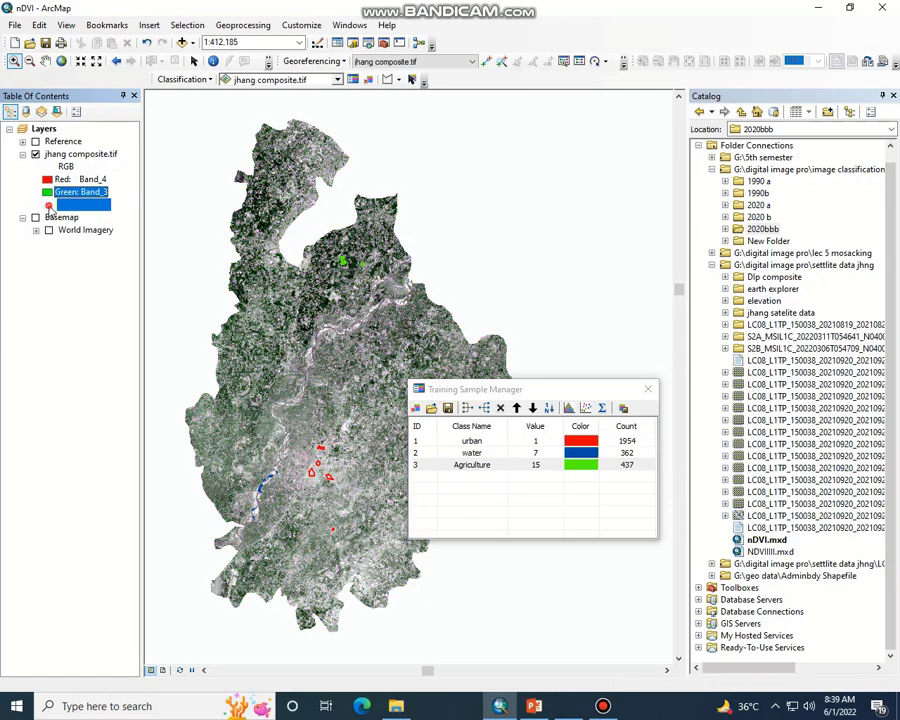
pyautogui.click(72, 204)
pyautogui.click(75, 249)
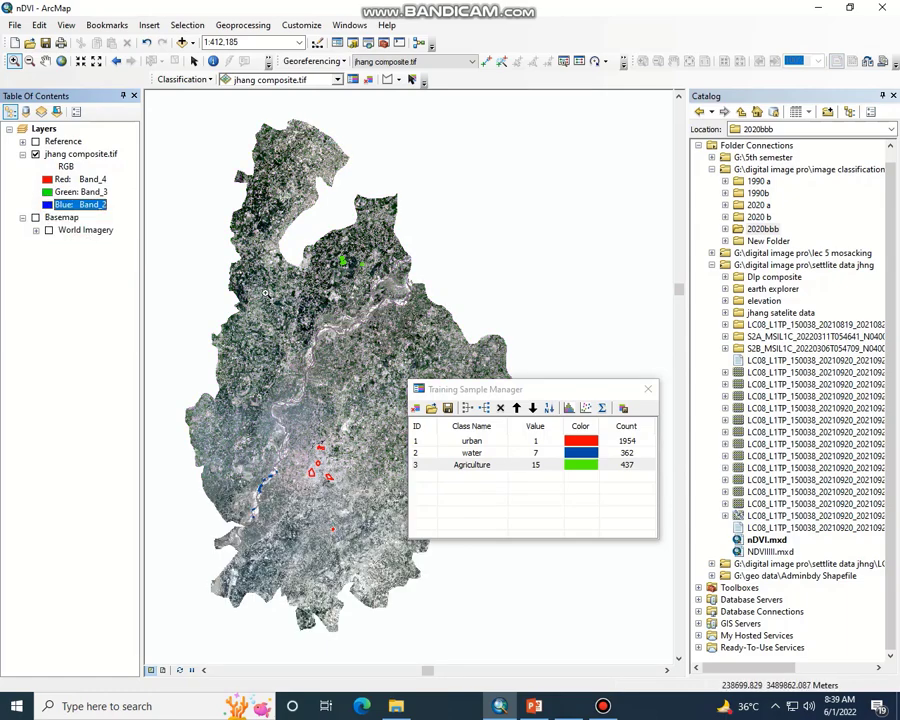
# Examine the river course and the land on both banks for areas suited to another training class.
pyautogui.scroll(3, 260, 353)
pyautogui.scroll(4, 308, 359)
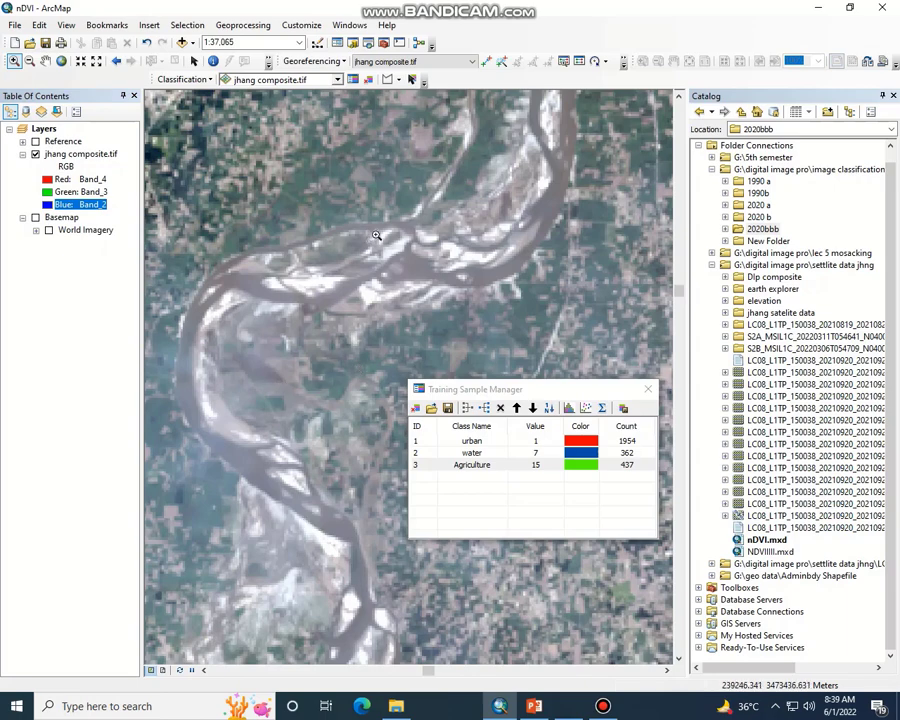
pyautogui.click(45, 61)
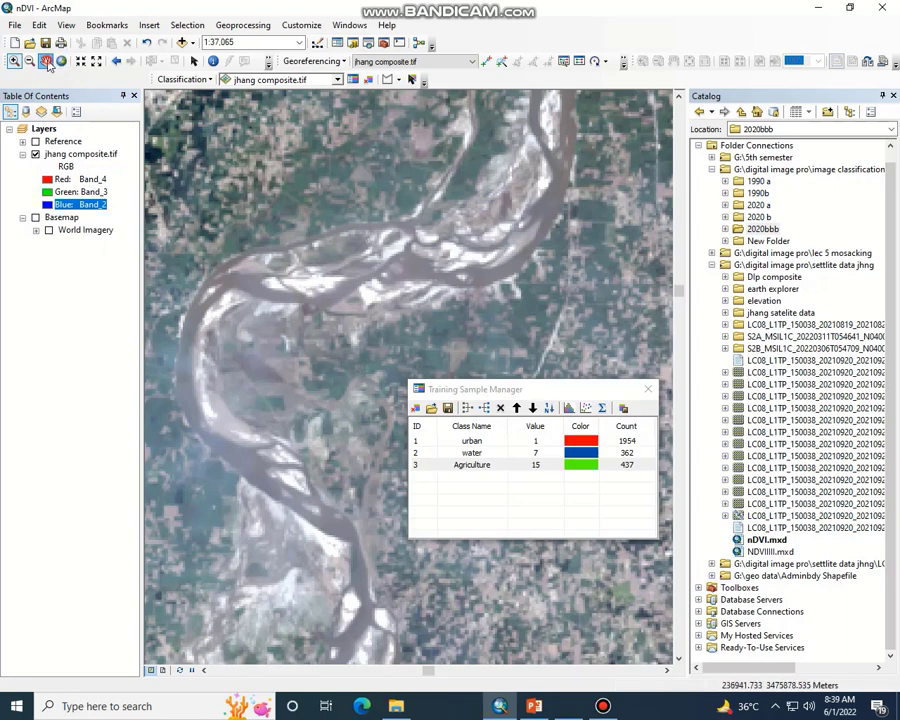
pyautogui.moveTo(245, 220); pyautogui.dragTo(311, 376)
pyautogui.moveTo(407, 328); pyautogui.dragTo(372, 267)
pyautogui.moveTo(412, 228); pyautogui.dragTo(404, 331)
pyautogui.moveTo(293, 296); pyautogui.dragTo(285, 340)
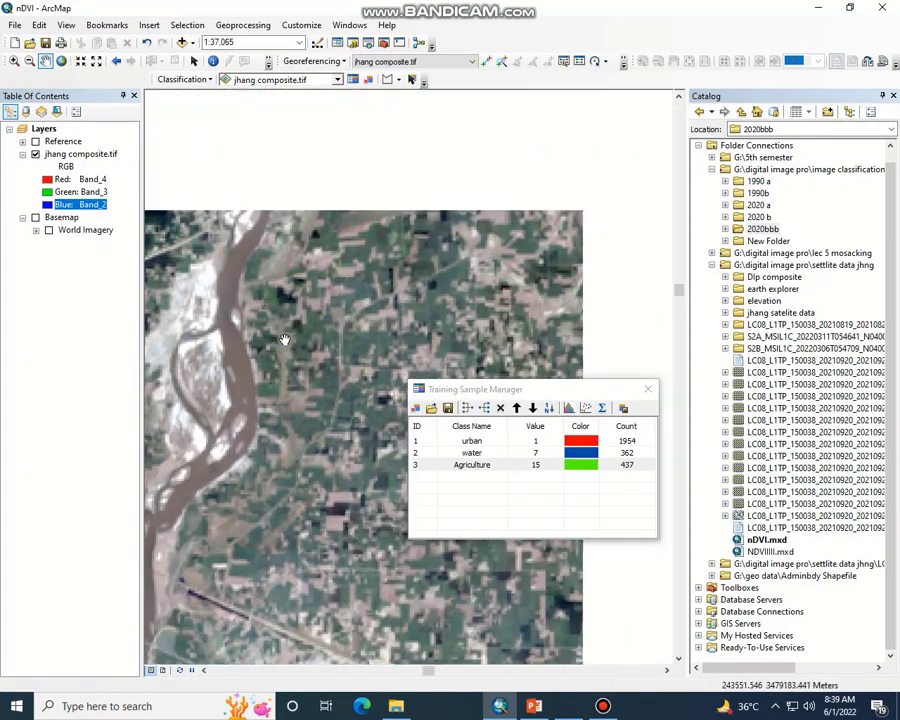
pyautogui.moveTo(377, 246); pyautogui.dragTo(267, 198)
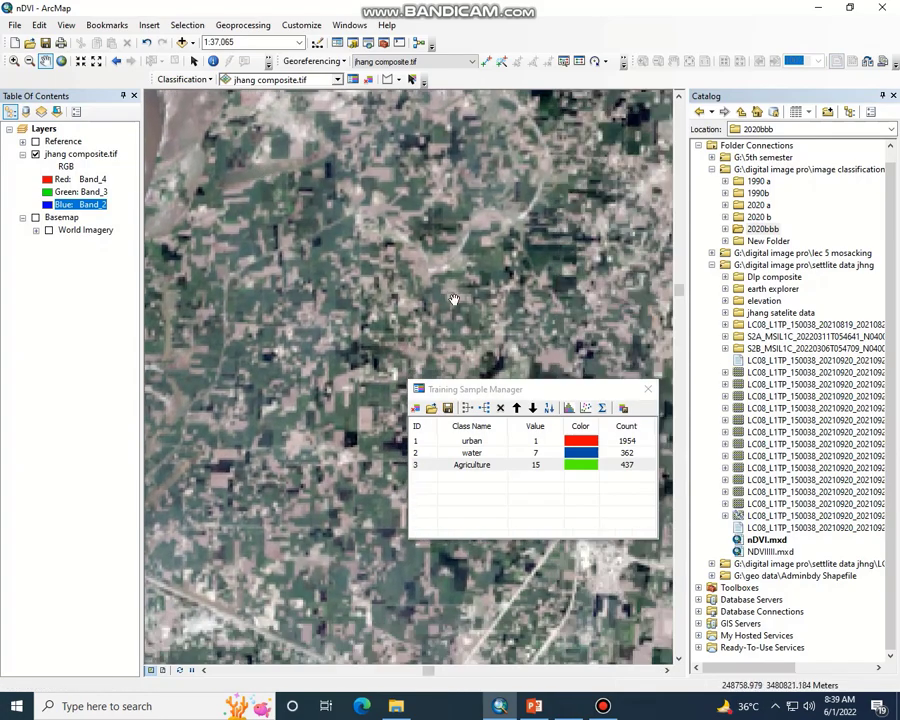
pyautogui.moveTo(293, 337); pyautogui.dragTo(399, 340)
pyautogui.moveTo(482, 272); pyautogui.dragTo(414, 289)
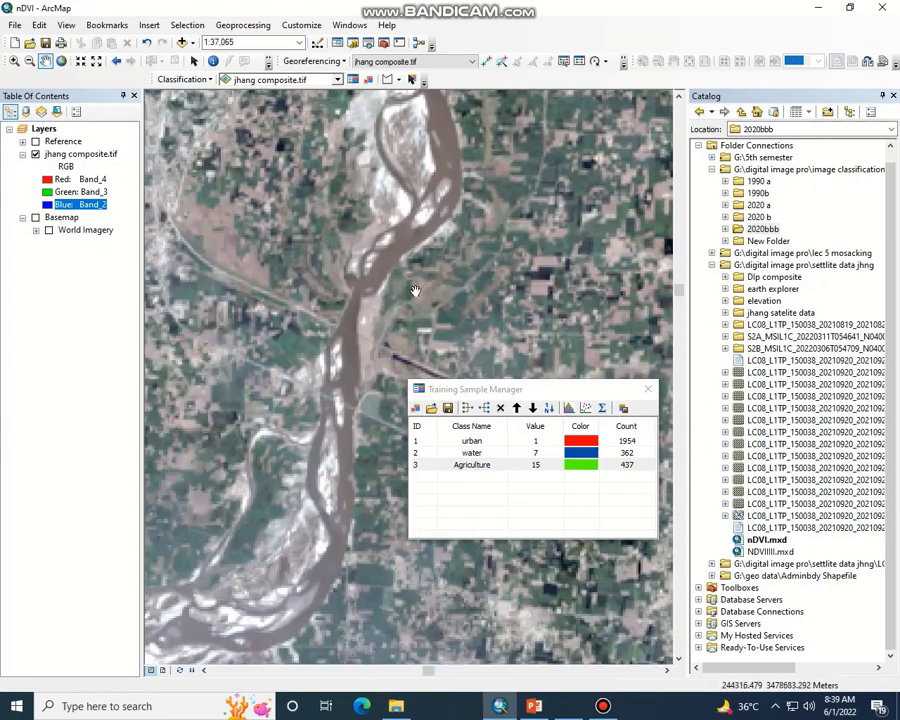
pyautogui.moveTo(366, 349); pyautogui.dragTo(427, 372)
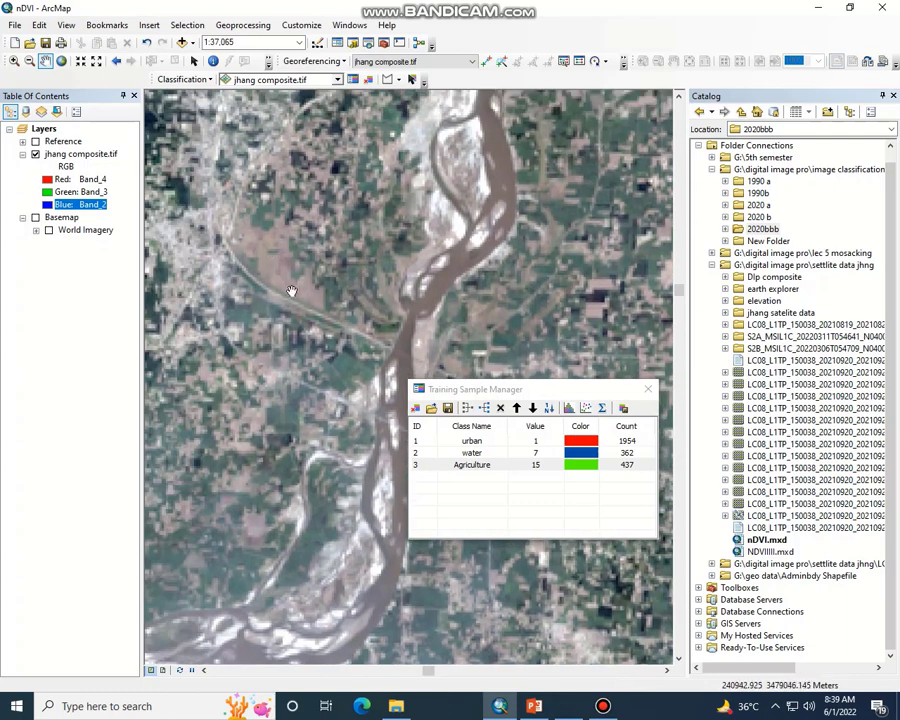
# Draw a training sample polygon on the bare brownish land west of the river, beside the curved road.
pyautogui.click(386, 79)
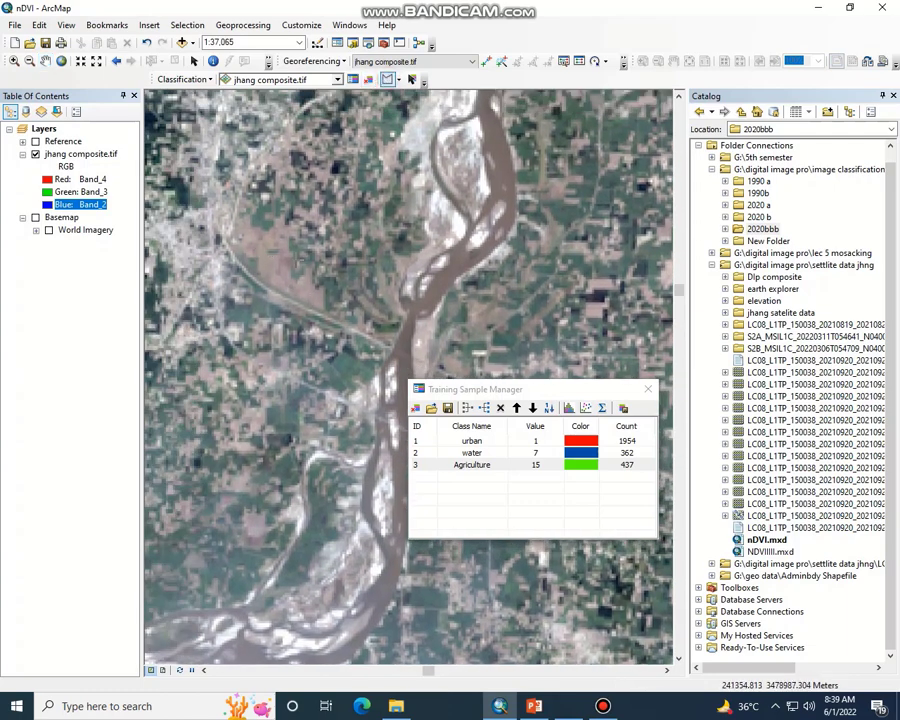
pyautogui.click(288, 276)
pyautogui.click(284, 282)
pyautogui.doubleClick(258, 262)
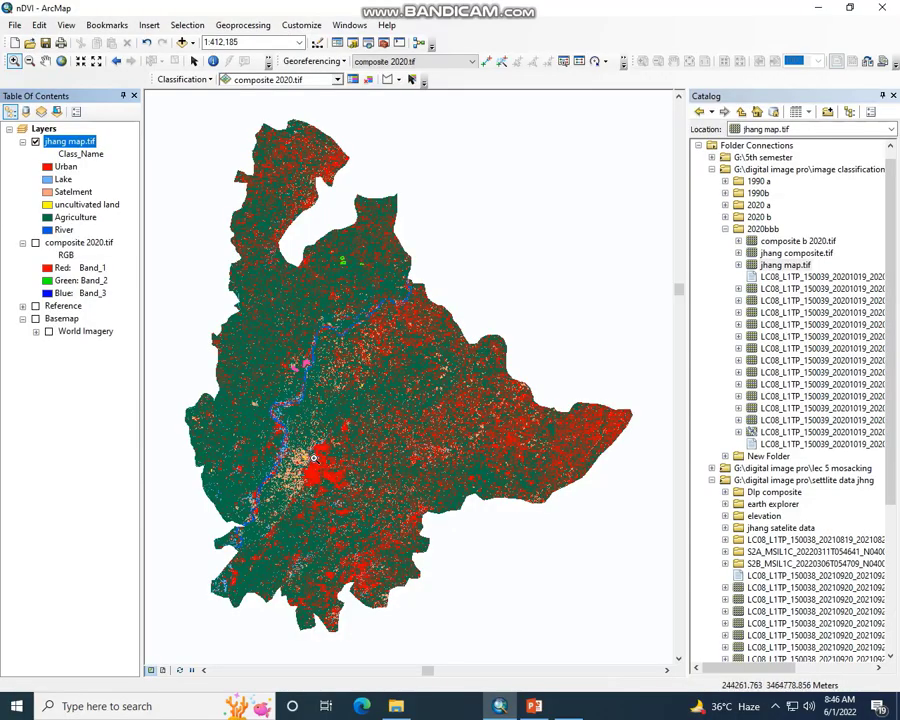
# Examine the classified jhang map around the large urban area, and return to the layer's full extent.
pyautogui.moveTo(299, 452); pyautogui.dragTo(364, 506)
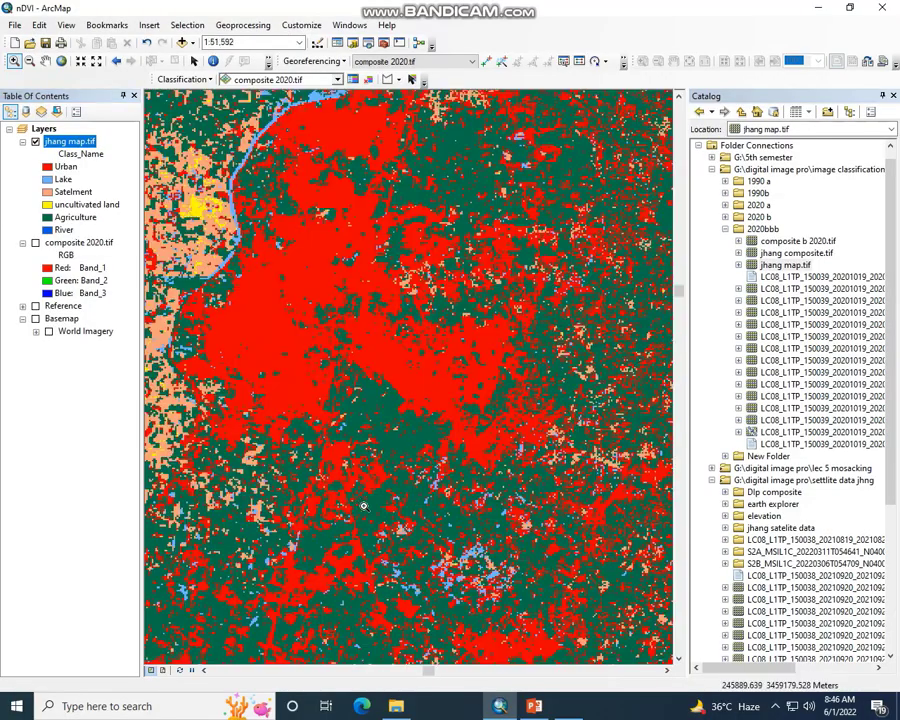
pyautogui.rightClick(318, 321)
pyautogui.click(335, 324)
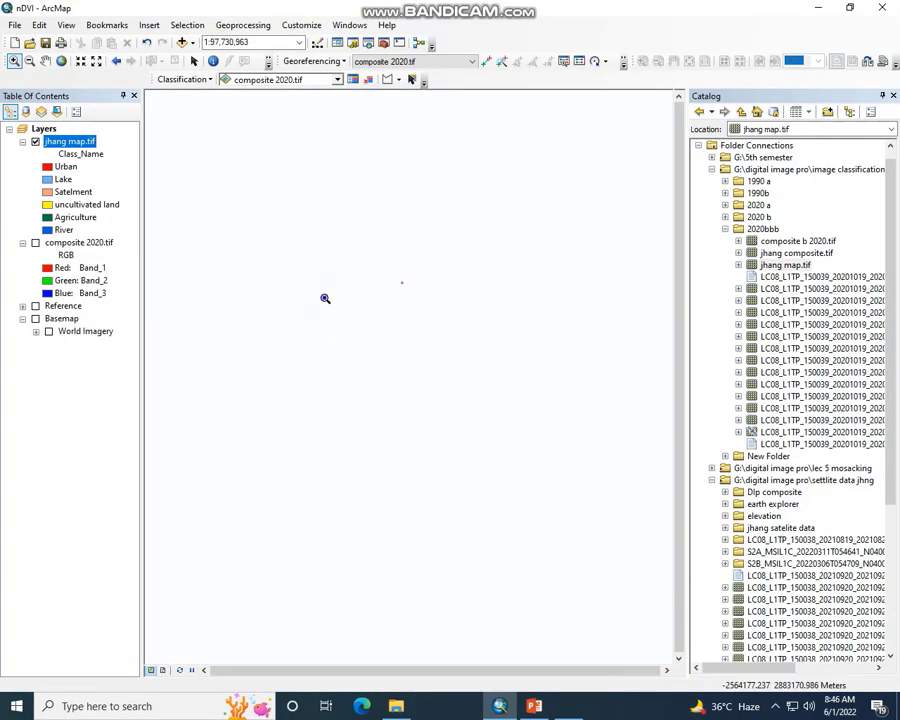
pyautogui.rightClick(324, 298)
pyautogui.click(348, 313)
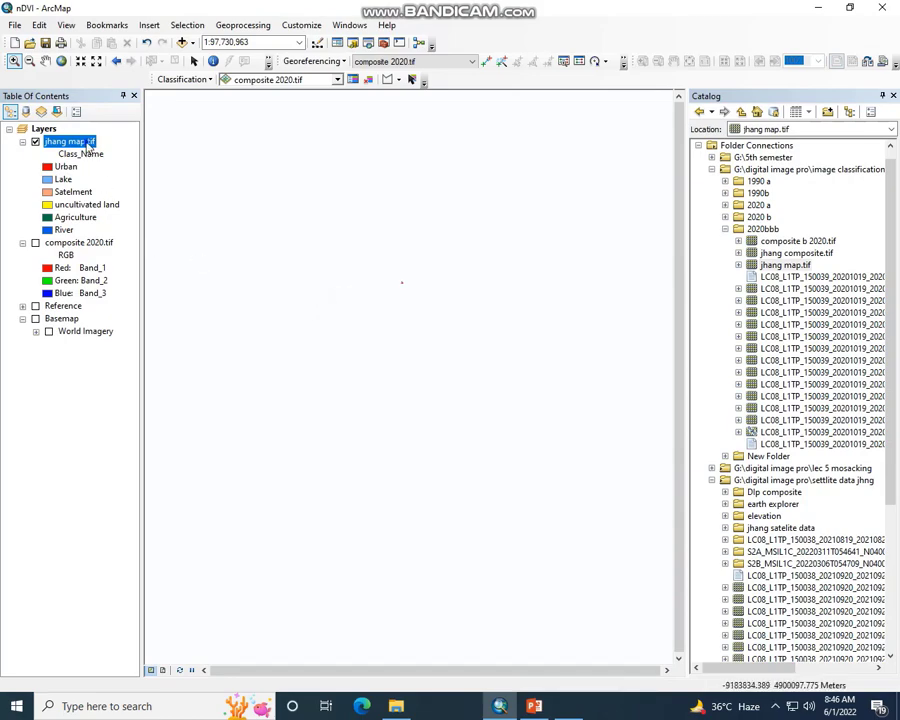
pyautogui.rightClick(88, 147)
pyautogui.click(132, 214)
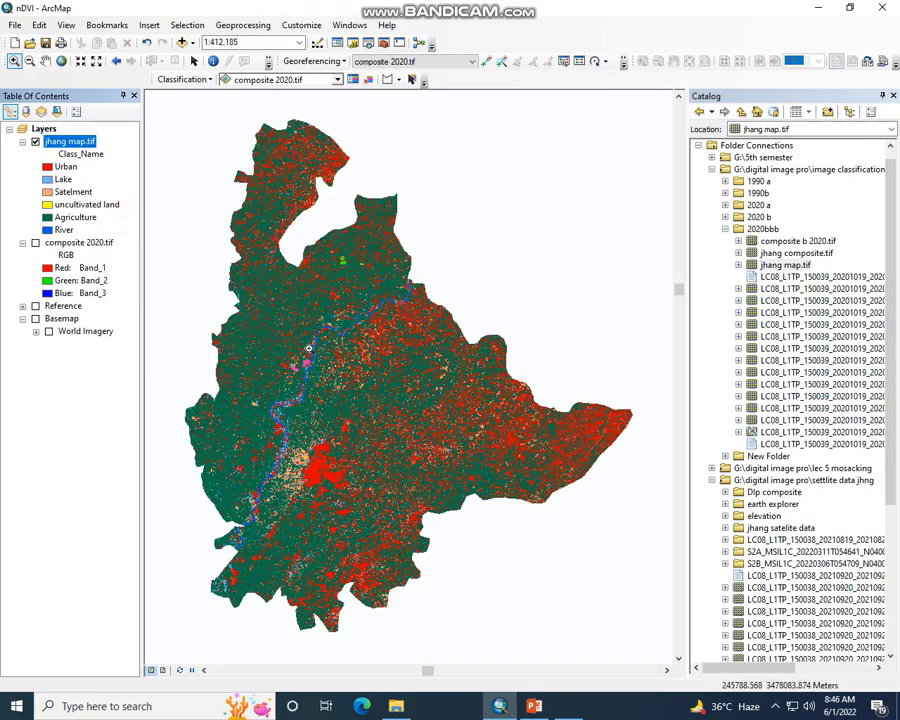
pyautogui.click(45, 61)
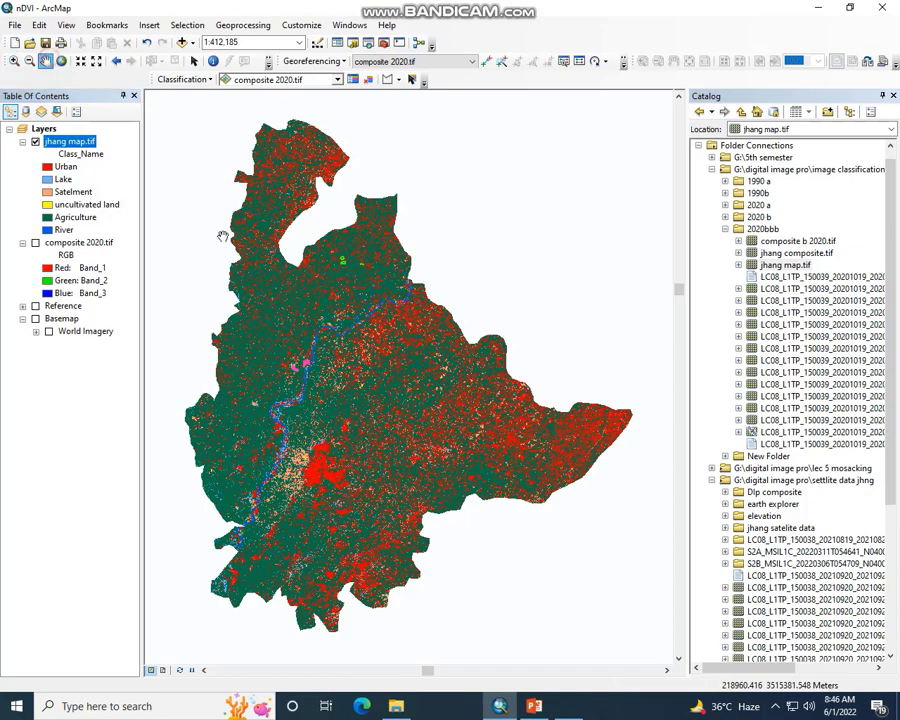
pyautogui.moveTo(223, 236); pyautogui.dragTo(267, 234)
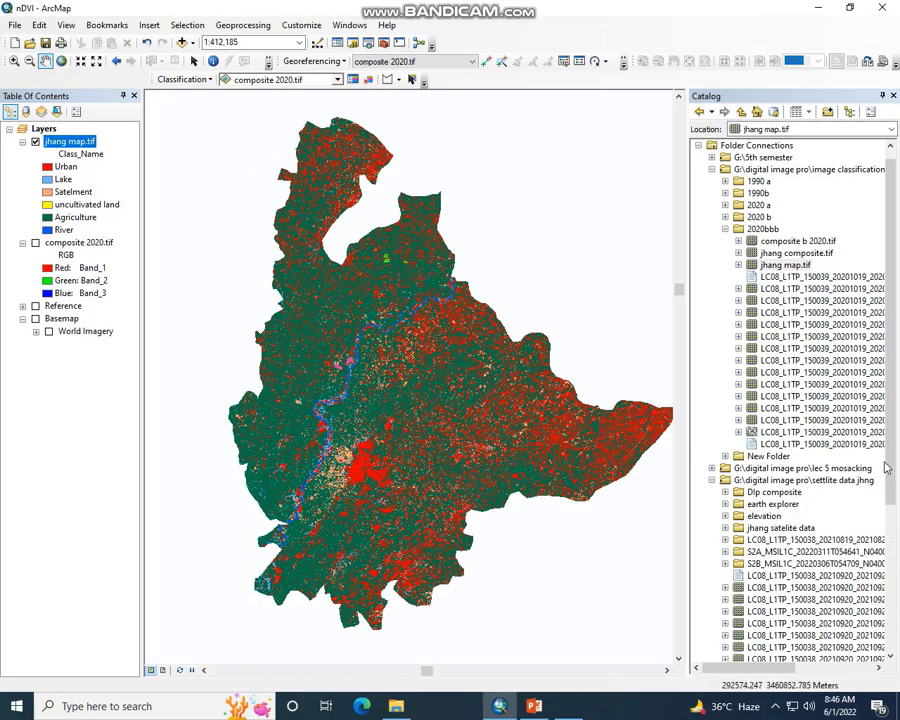
# Add jhang union councel.shp from the Adminbdy Shapefile folder to the map as a layer.
pyautogui.moveTo(885, 468); pyautogui.dragTo(875, 445)
pyautogui.click(725, 242)
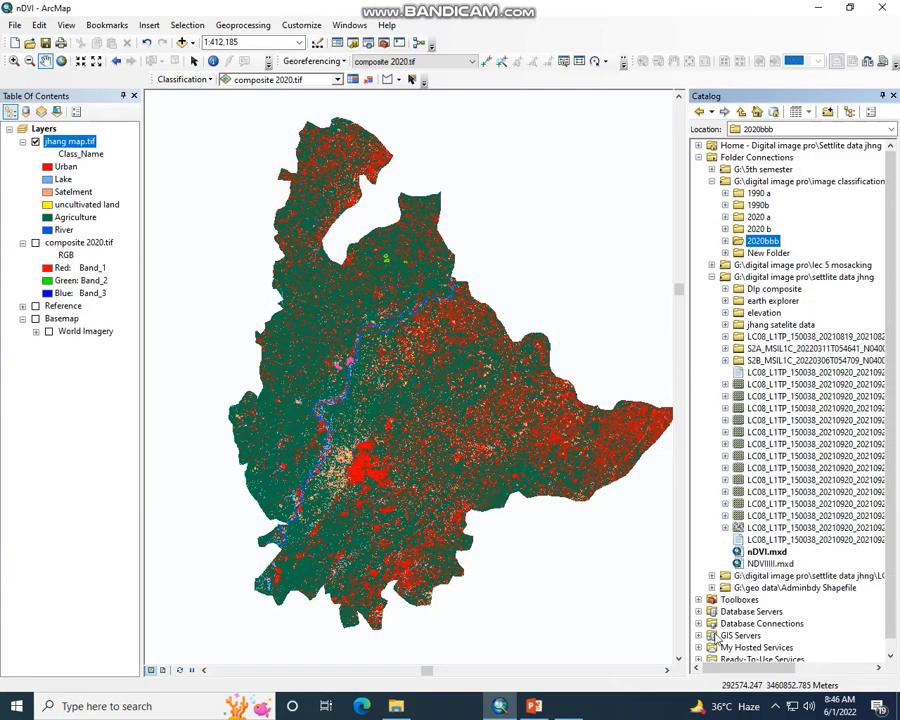
pyautogui.click(712, 589)
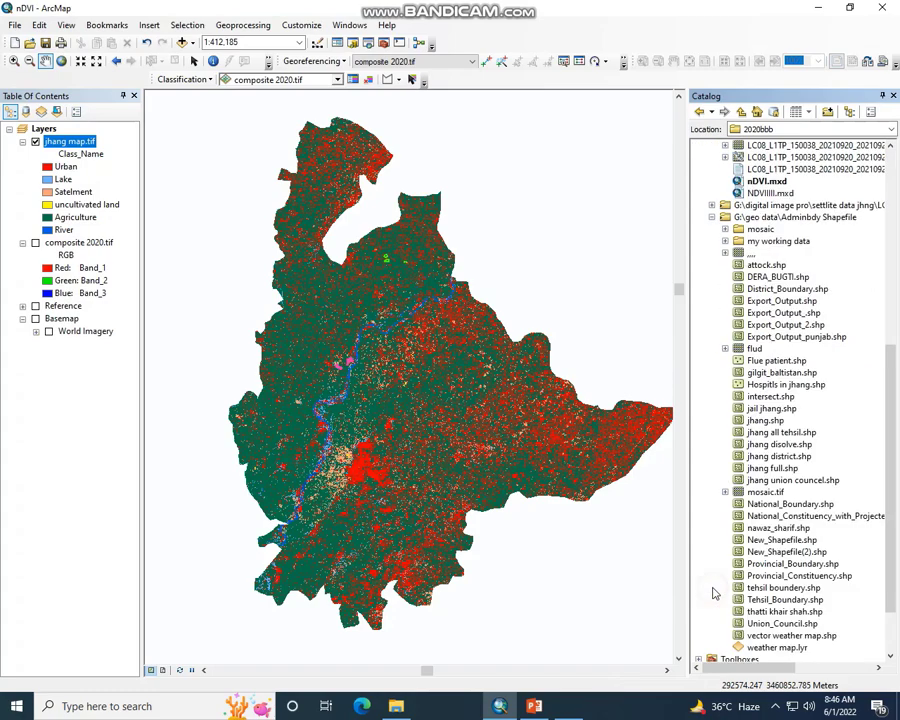
pyautogui.scroll(-2, 786, 556)
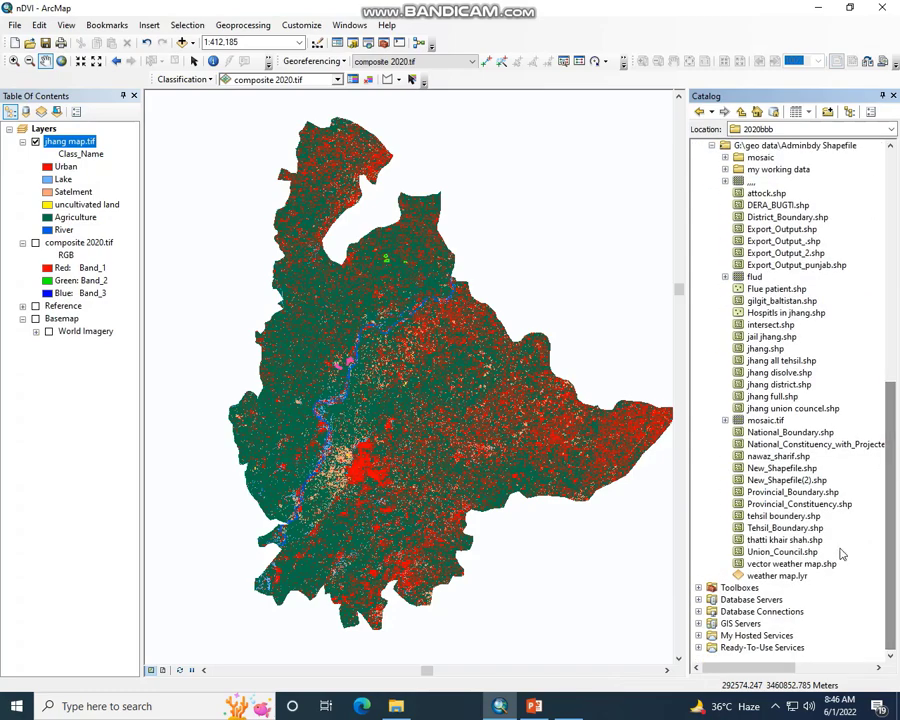
pyautogui.click(790, 409)
pyautogui.moveTo(805, 413); pyautogui.dragTo(460, 394)
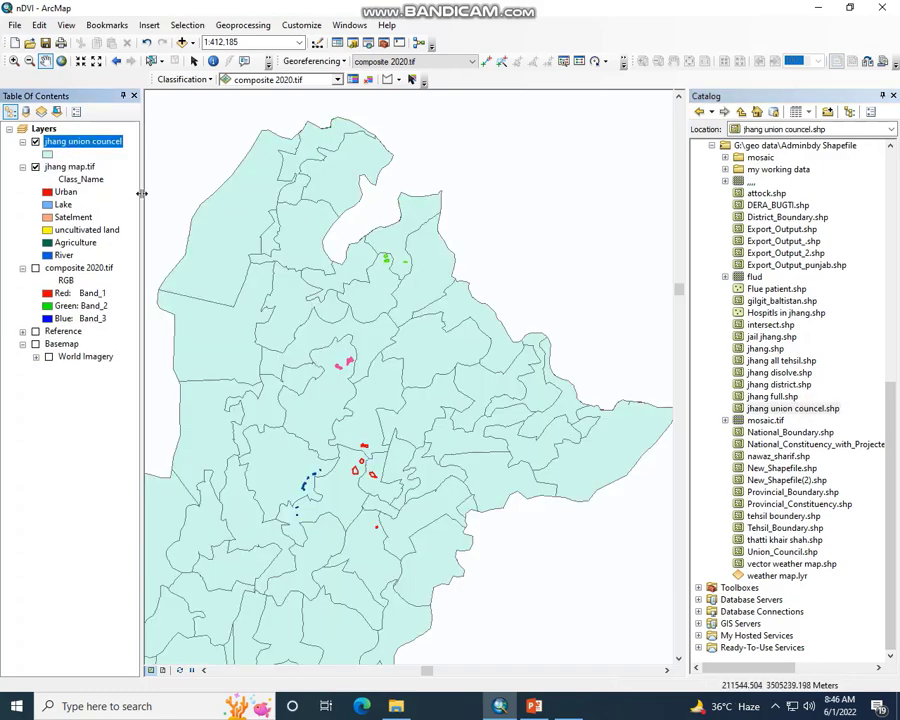
# Give the jhang union councel layer the Hollow symbol with an outline width of 1.
pyautogui.click(48, 154)
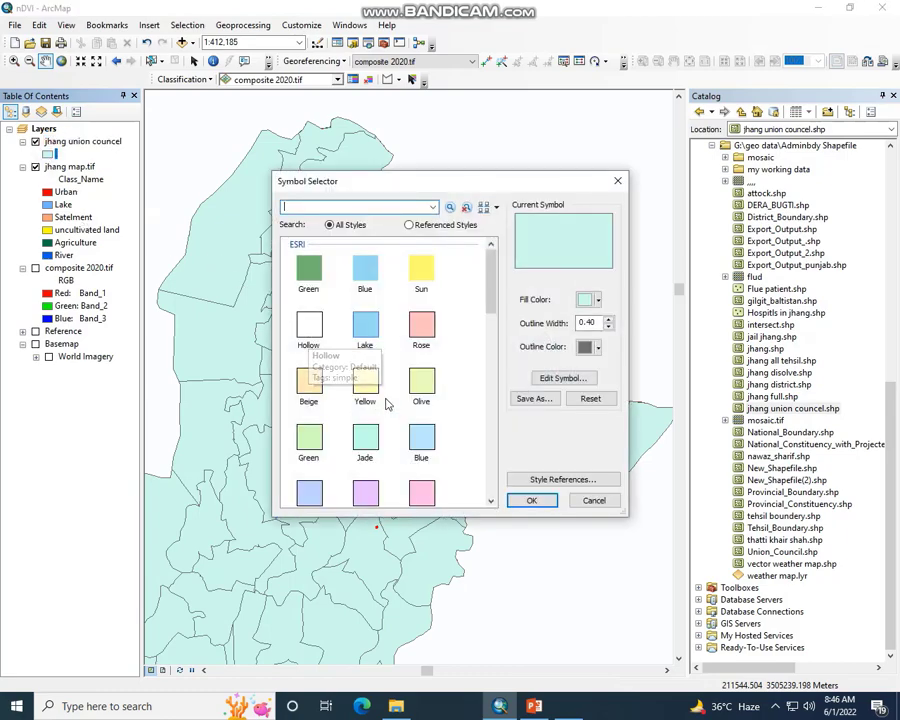
pyautogui.click(310, 330)
pyautogui.click(607, 318)
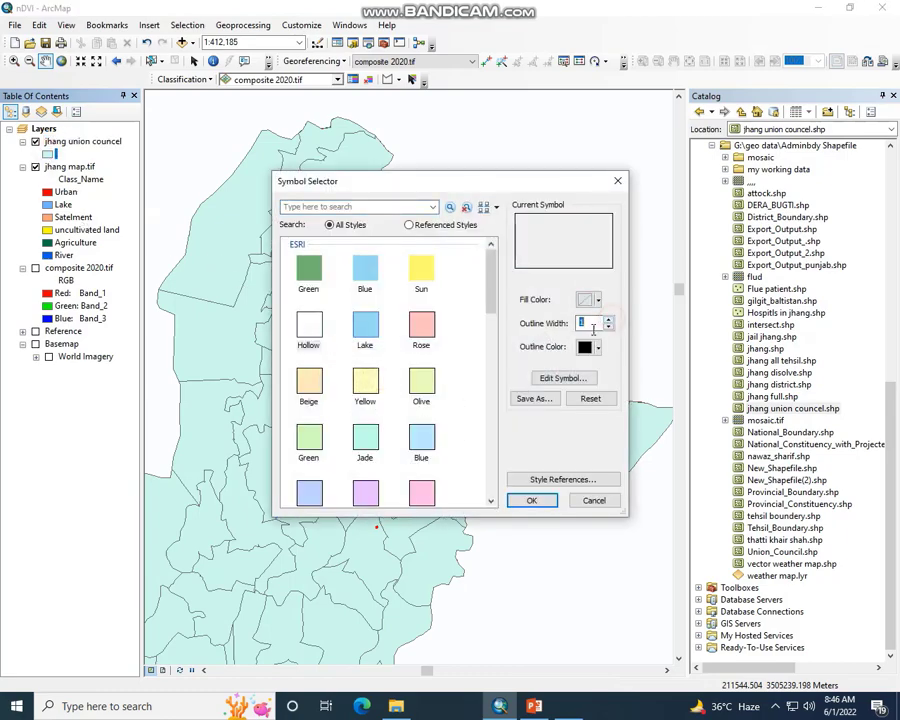
pyautogui.click(530, 499)
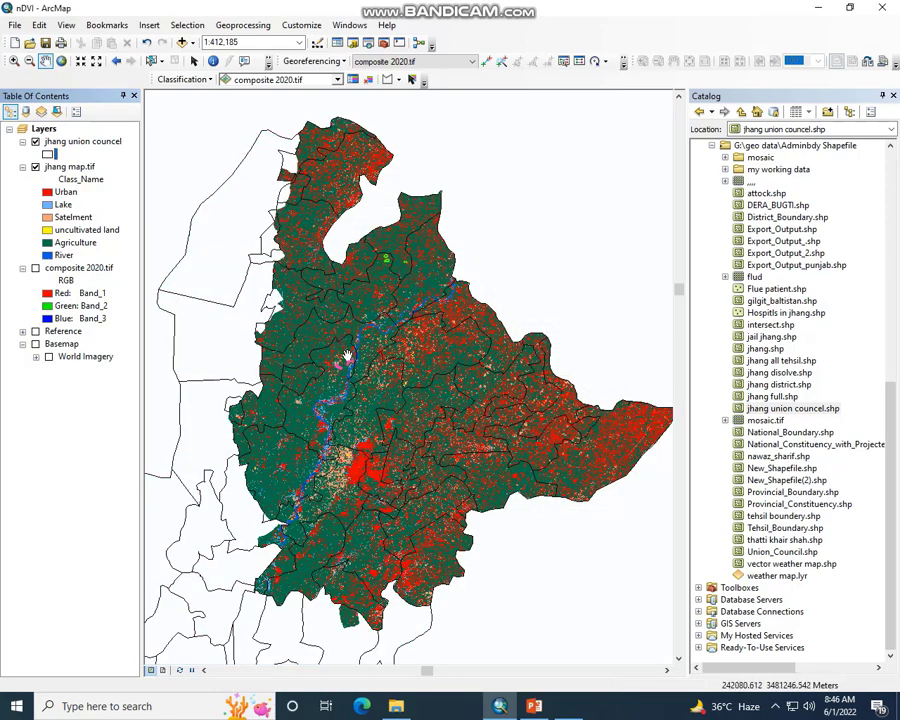
# Label the features of the jhang union councel layer with their union council names.
pyautogui.moveTo(400, 374); pyautogui.dragTo(421, 332)
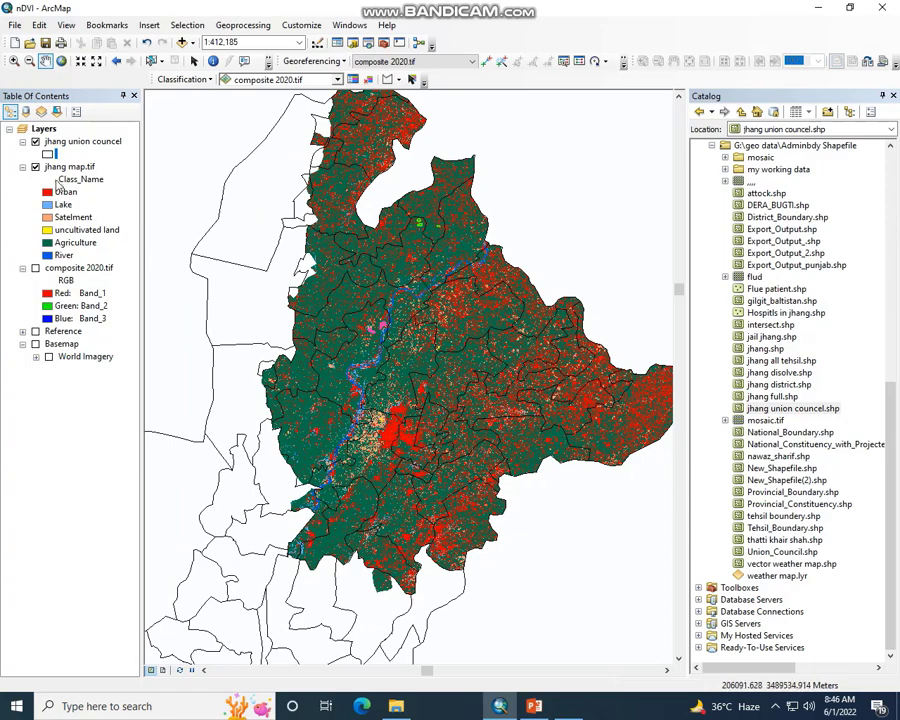
pyautogui.rightClick(48, 146)
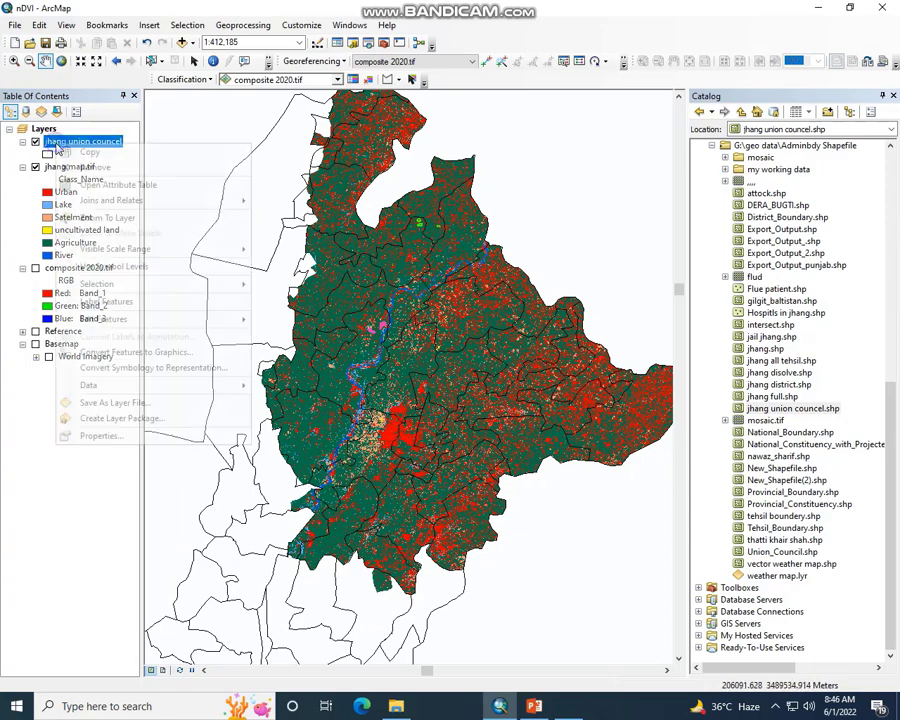
pyautogui.click(70, 302)
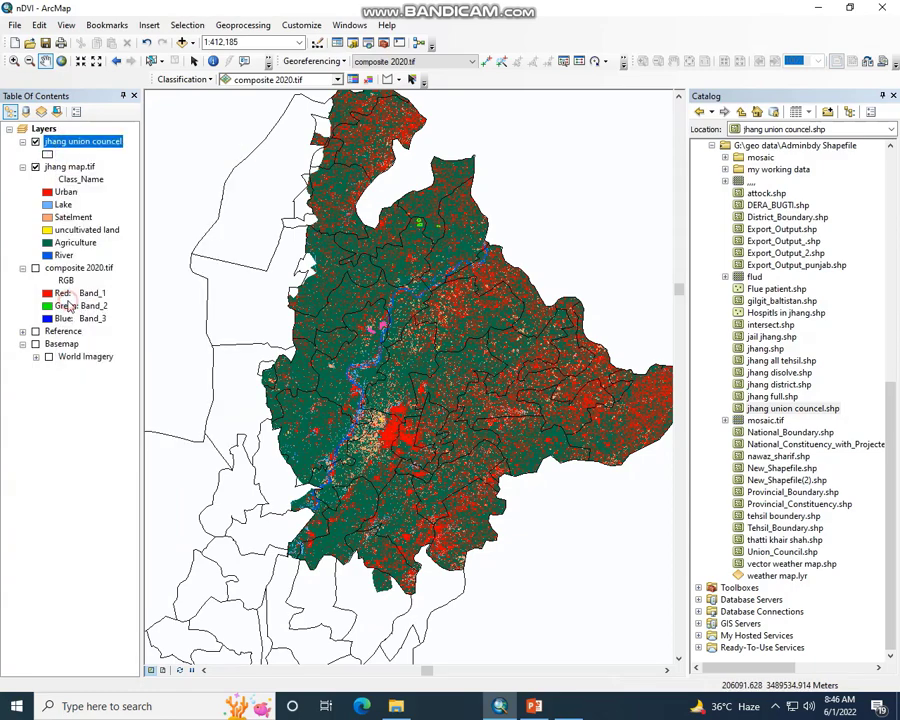
# Examine the land-cover classes within the labelled union councils, from the eastern tip across to the river.
pyautogui.click(14, 61)
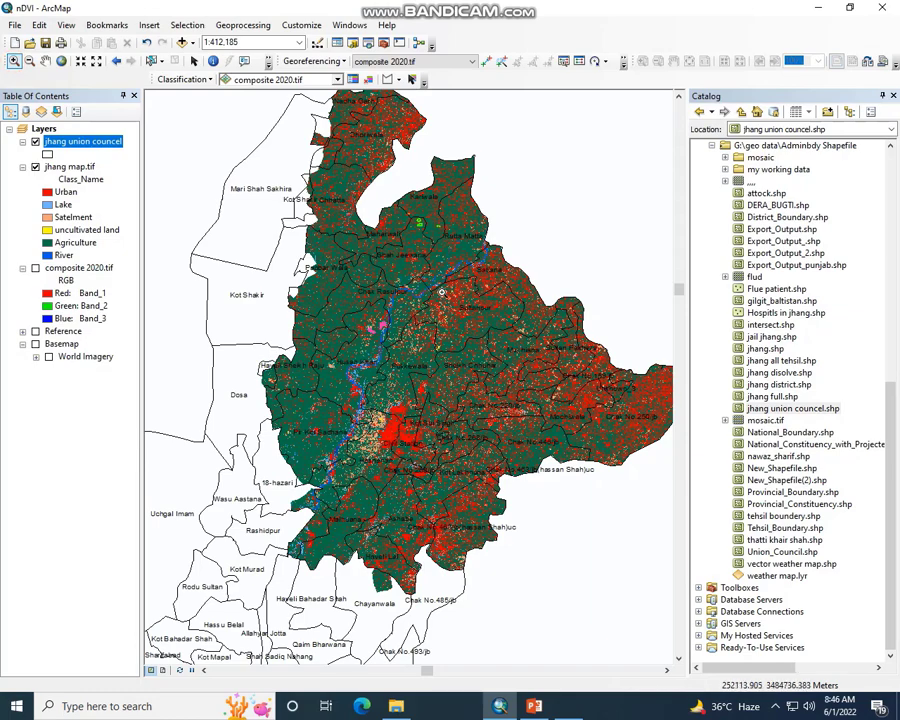
pyautogui.moveTo(482, 271); pyautogui.dragTo(661, 526)
pyautogui.moveTo(388, 245); pyautogui.dragTo(617, 585)
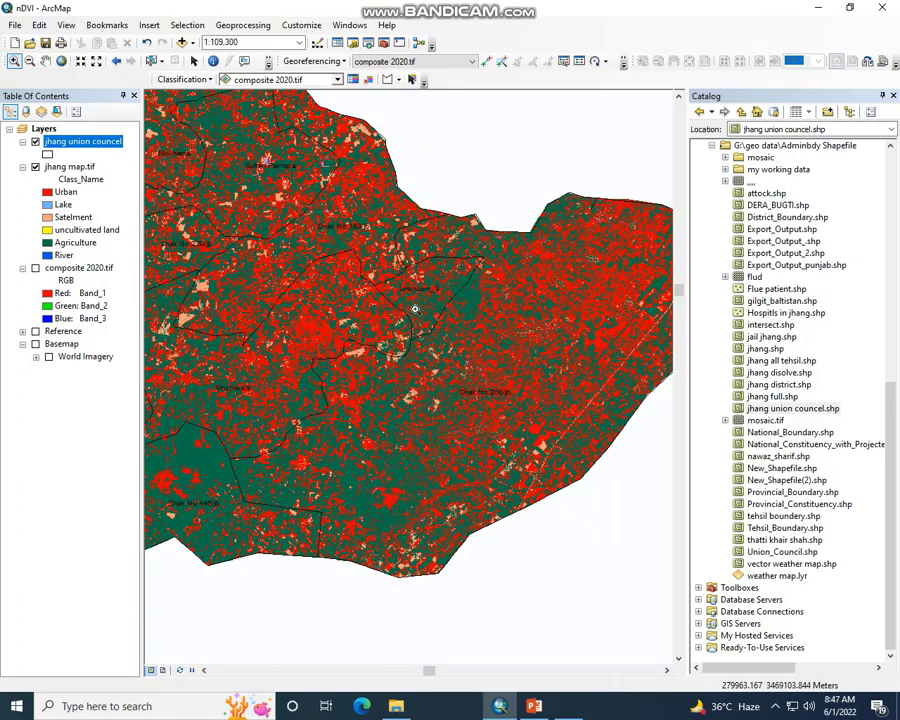
pyautogui.click(45, 60)
pyautogui.moveTo(230, 215); pyautogui.dragTo(462, 316)
pyautogui.moveTo(313, 215); pyautogui.dragTo(480, 340)
pyautogui.moveTo(390, 301); pyautogui.dragTo(504, 349)
pyautogui.moveTo(349, 275); pyautogui.dragTo(502, 348)
pyautogui.moveTo(393, 383); pyautogui.dragTo(496, 437)
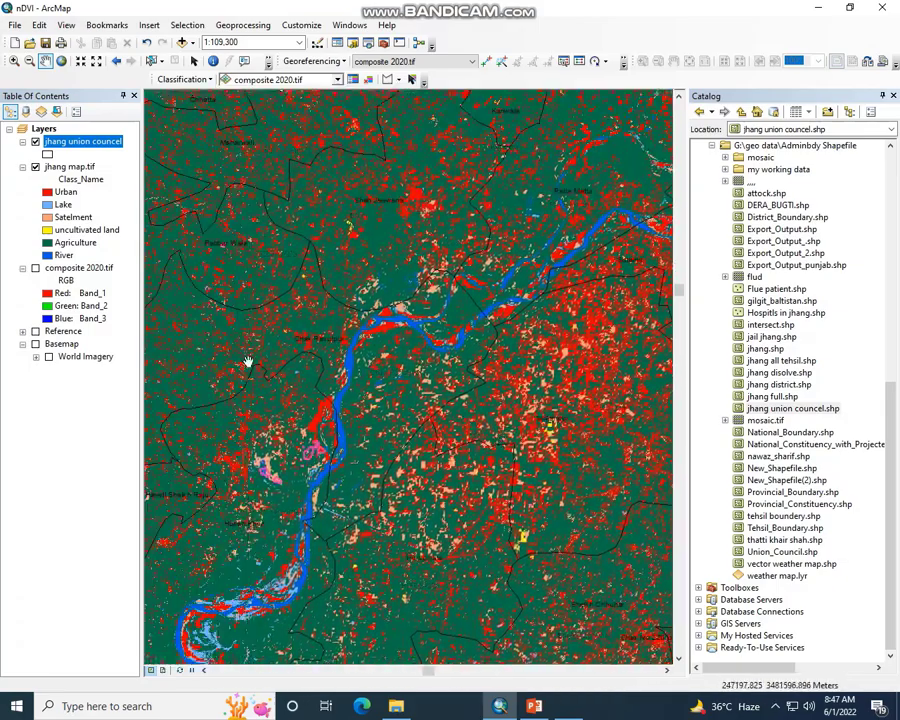
pyautogui.moveTo(393, 440); pyautogui.dragTo(400, 500)
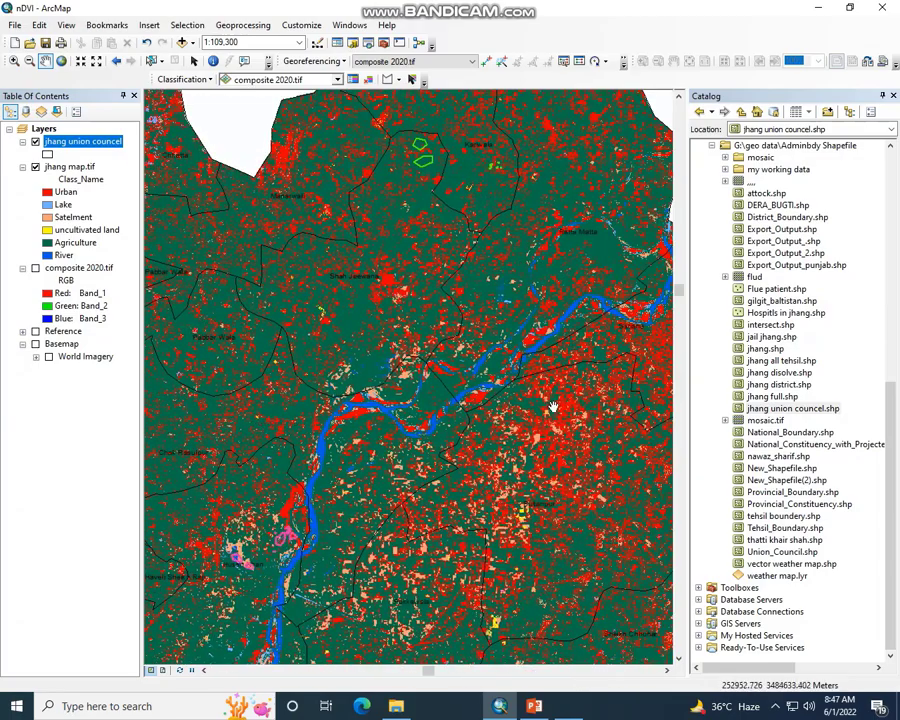
pyautogui.moveTo(555, 405); pyautogui.dragTo(527, 414)
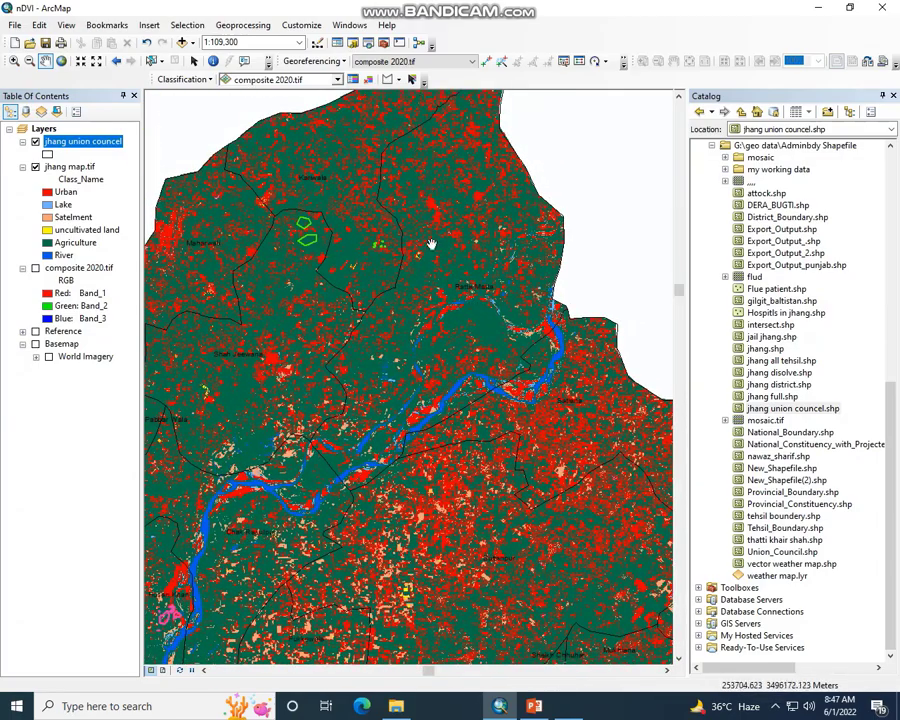
# Examine the classes in the northern union councils around the boundary gap, and return south to the river bend.
pyautogui.moveTo(449, 281); pyautogui.dragTo(462, 382)
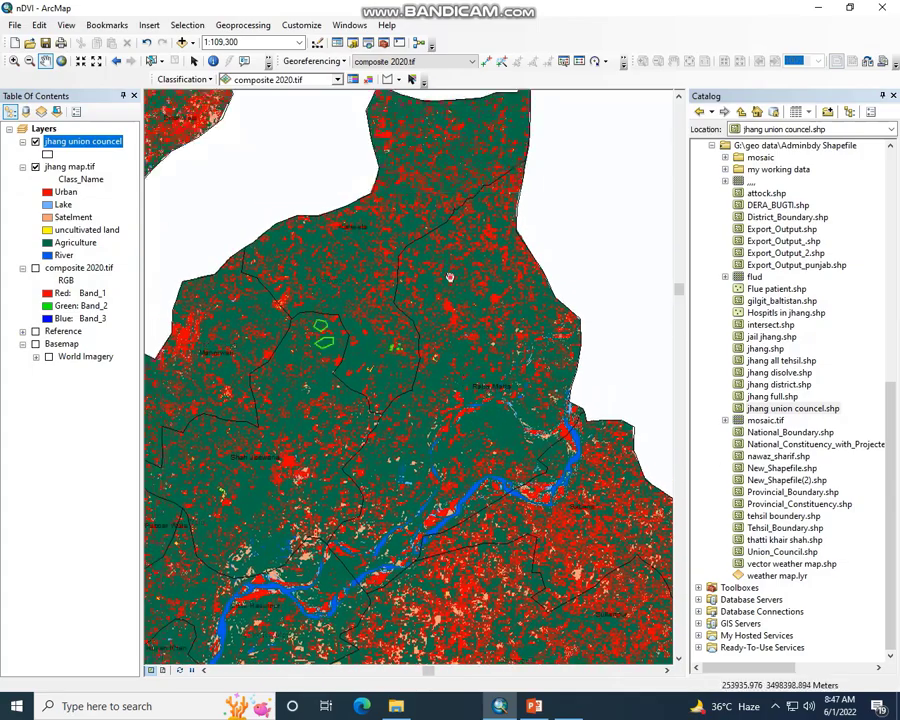
pyautogui.moveTo(450, 279); pyautogui.dragTo(447, 358)
pyautogui.moveTo(367, 334); pyautogui.dragTo(512, 384)
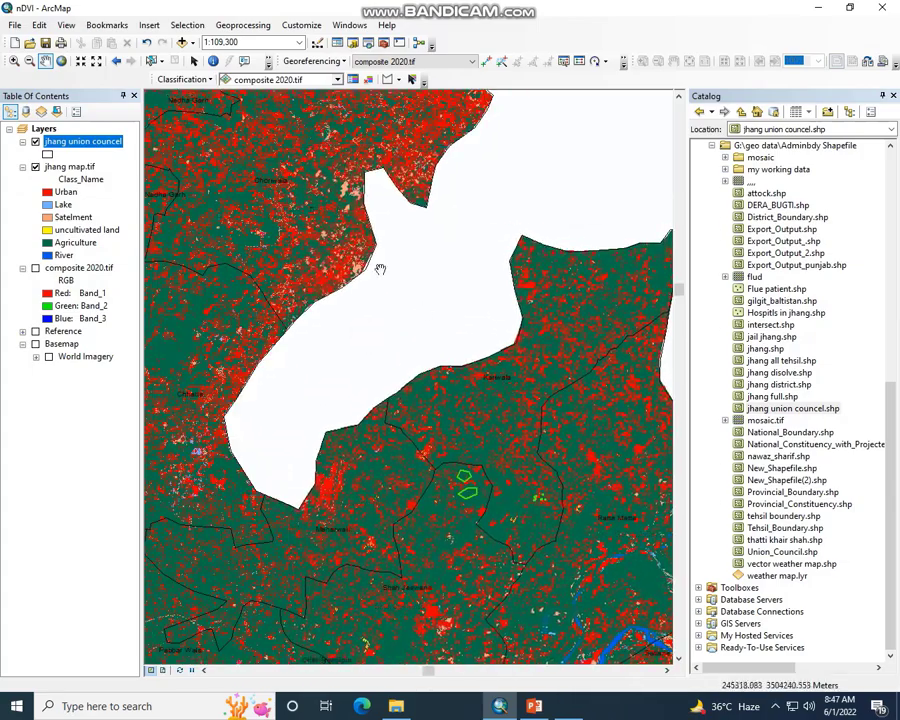
pyautogui.moveTo(380, 267); pyautogui.dragTo(418, 378)
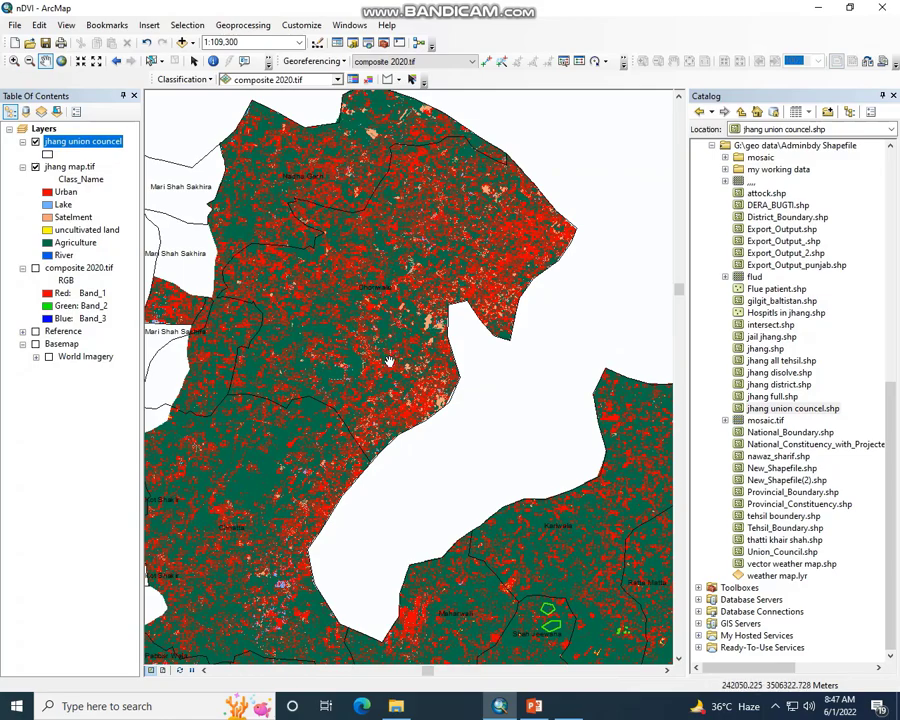
pyautogui.moveTo(390, 362); pyautogui.dragTo(402, 262)
pyautogui.moveTo(298, 422); pyautogui.dragTo(311, 331)
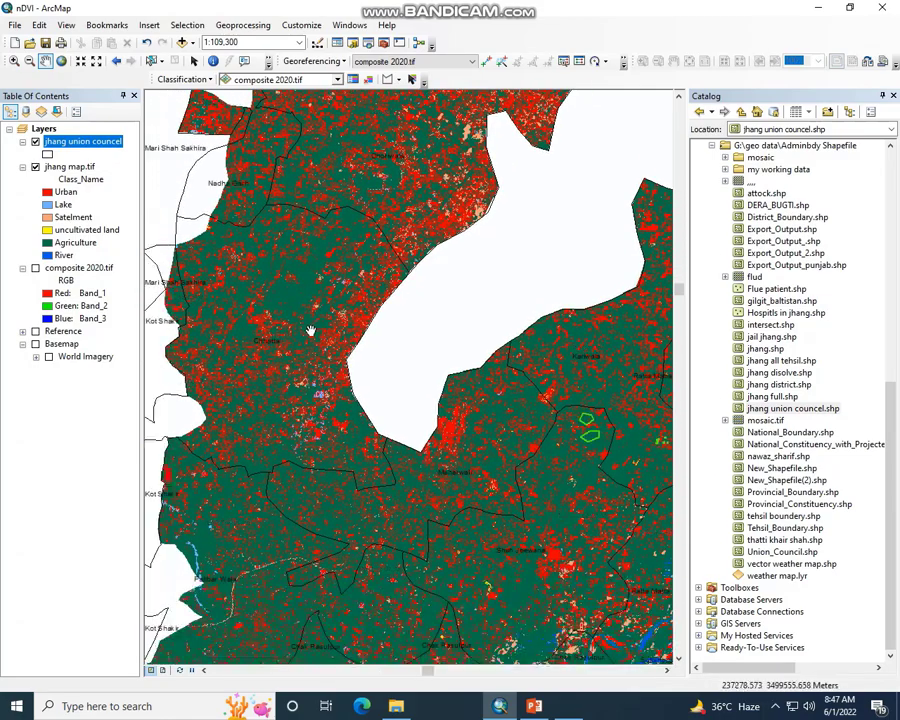
pyautogui.moveTo(307, 467); pyautogui.dragTo(287, 370)
pyautogui.moveTo(438, 454); pyautogui.dragTo(416, 350)
pyautogui.moveTo(497, 561); pyautogui.dragTo(505, 509)
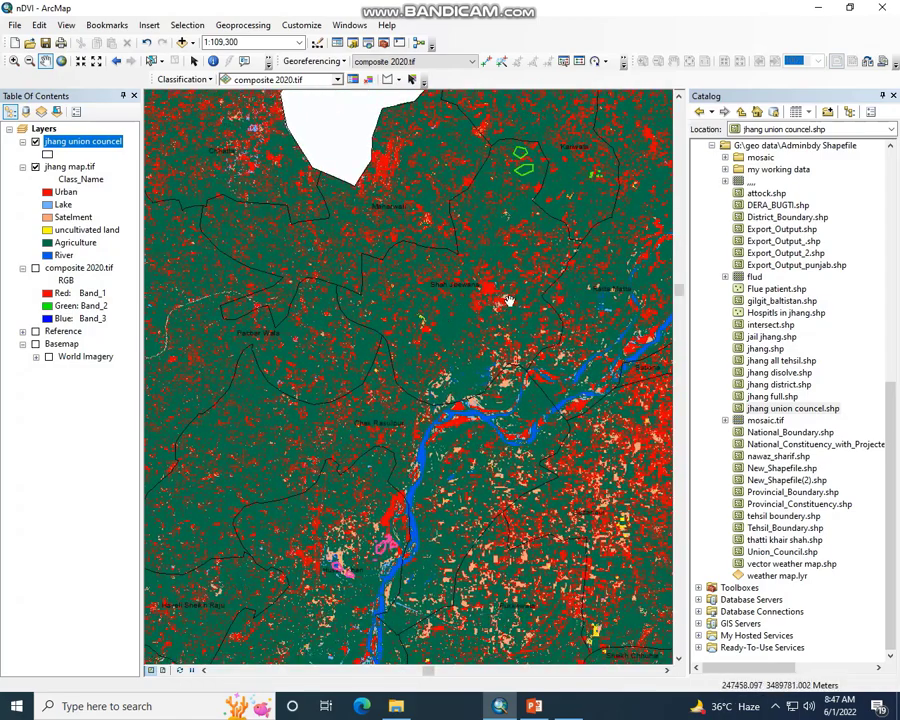
pyautogui.moveTo(591, 296); pyautogui.dragTo(508, 321)
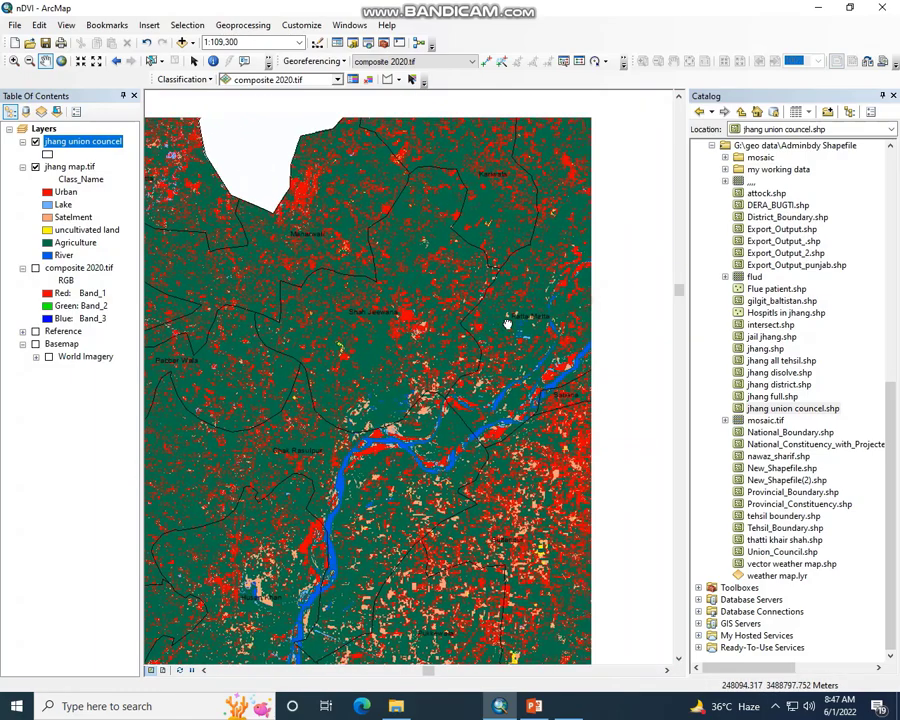
pyautogui.moveTo(532, 268); pyautogui.dragTo(409, 318)
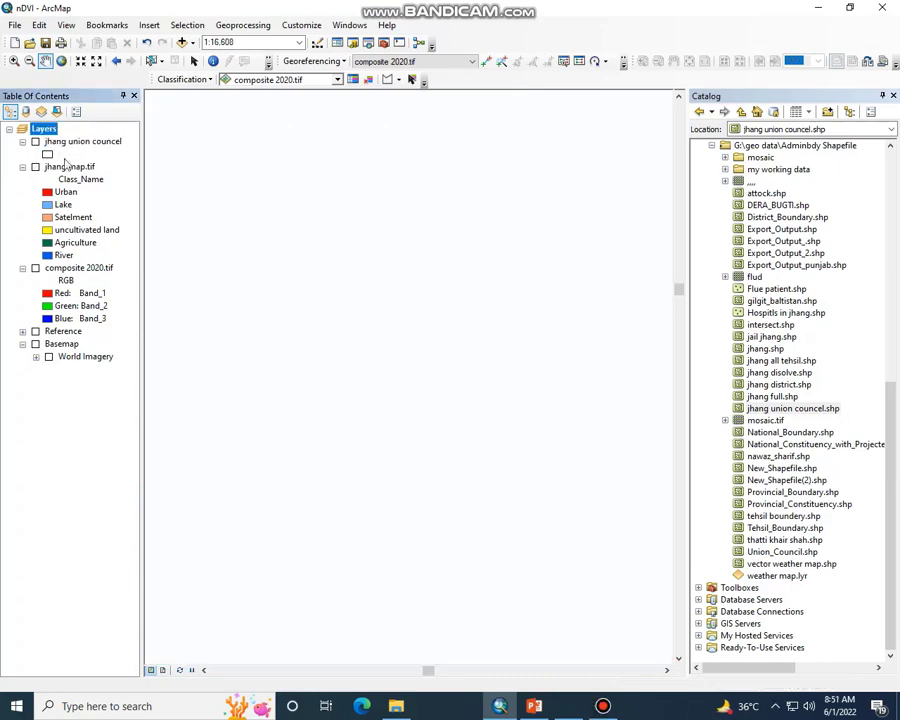
# Turn on the classified jhang map.tif layer and zoom the map to that layer's extent.
pyautogui.click(35, 167)
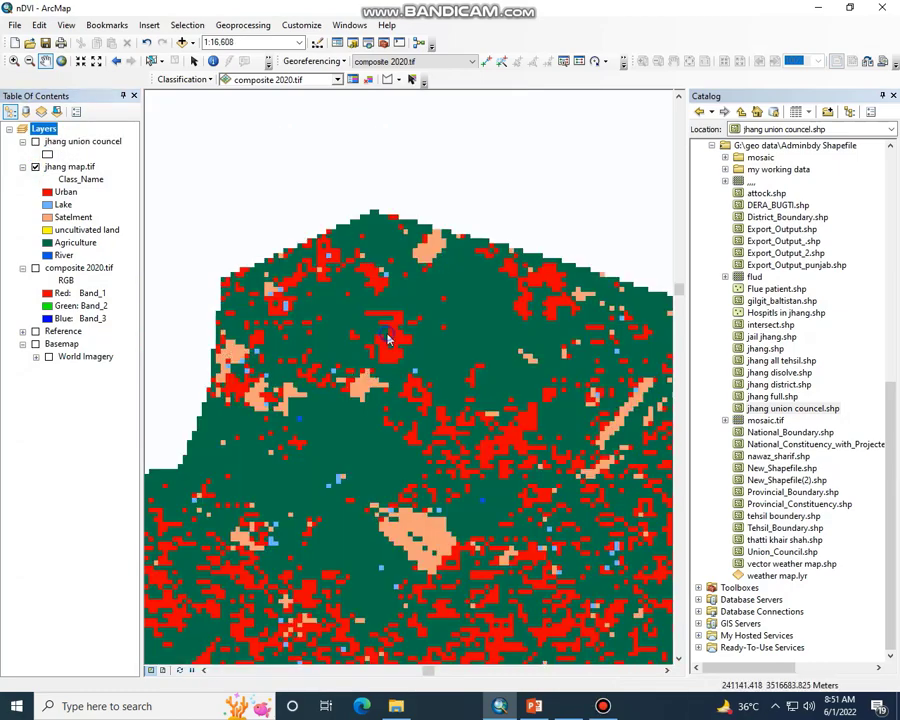
pyautogui.press('Insert')
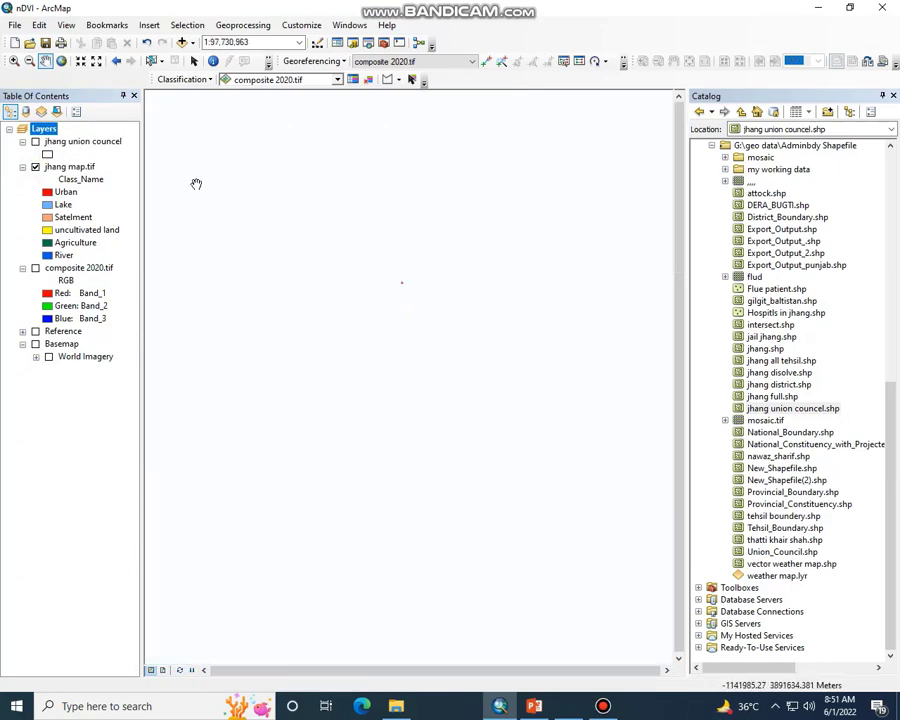
pyautogui.click(14, 60)
pyautogui.click(423, 304)
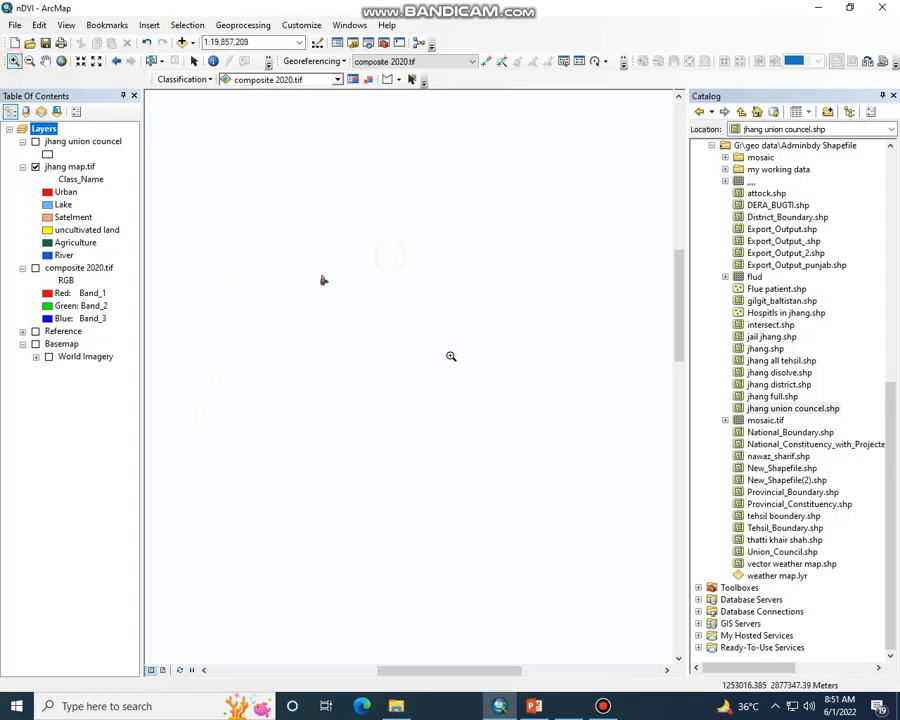
pyautogui.moveTo(406, 342); pyautogui.dragTo(287, 268)
pyautogui.moveTo(295, 169); pyautogui.dragTo(404, 341)
pyautogui.rightClick(227, 187)
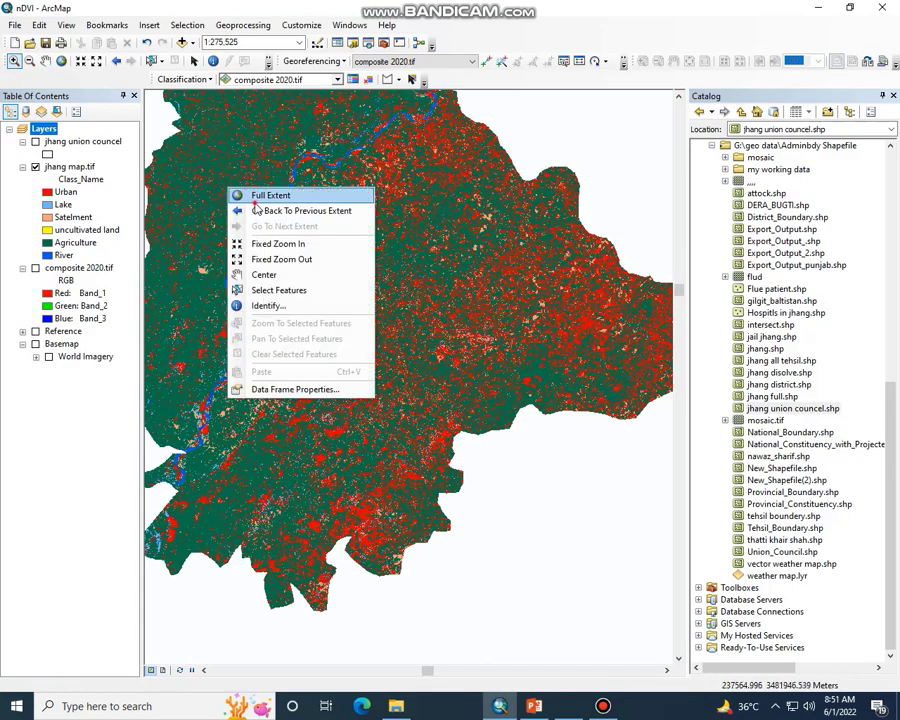
pyautogui.click(264, 193)
pyautogui.click(72, 167)
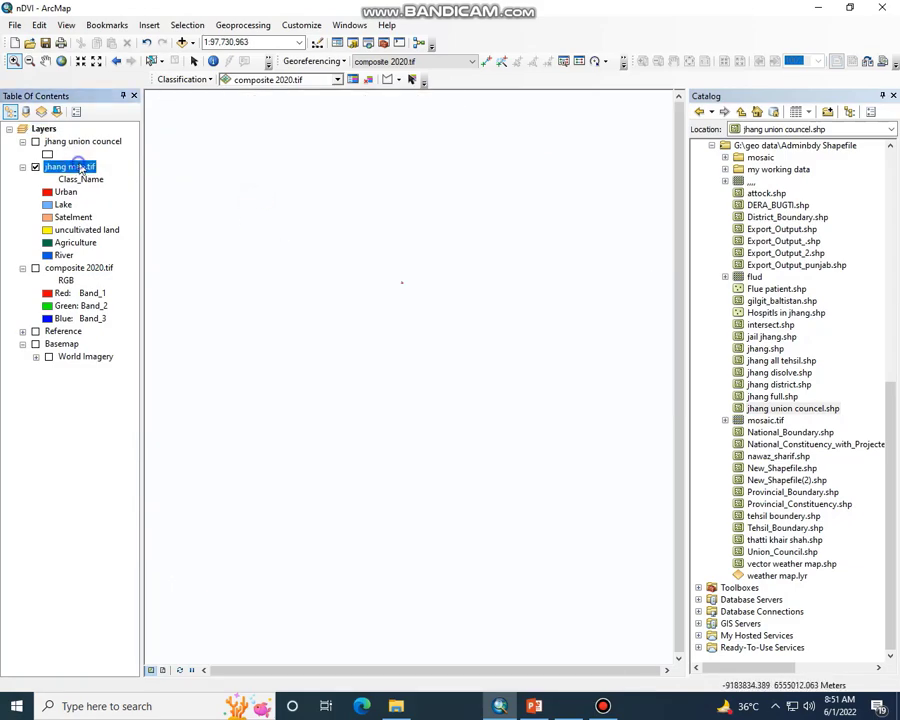
pyautogui.rightClick(77, 165)
pyautogui.click(131, 237)
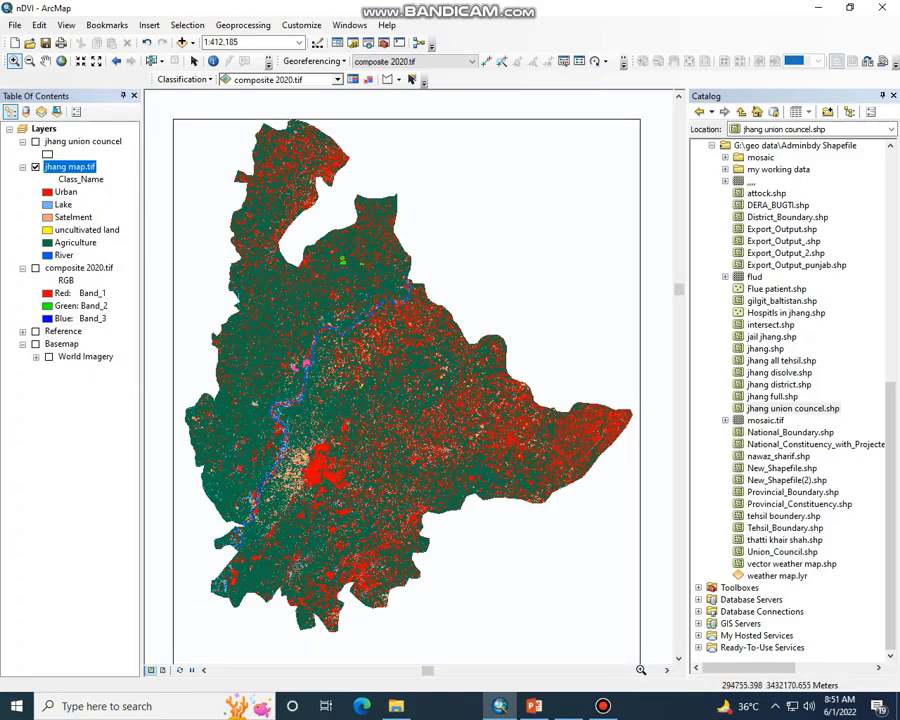
# Examine the classified river course and surrounding land north of the large urban area.
pyautogui.scroll(-1, 424, 353)
pyautogui.moveTo(227, 200); pyautogui.dragTo(432, 455)
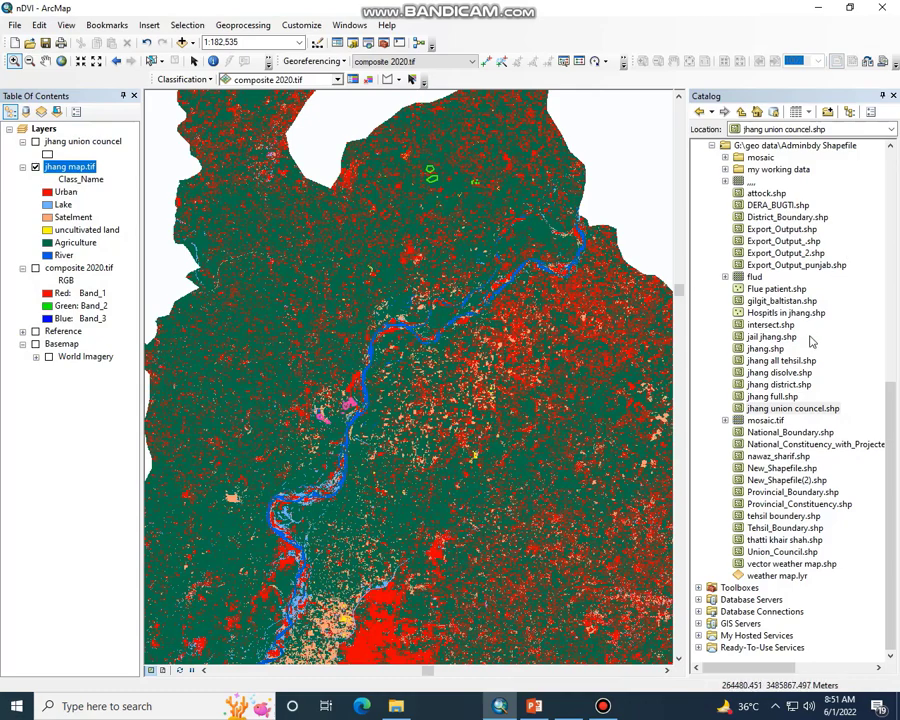
pyautogui.click(602, 706)
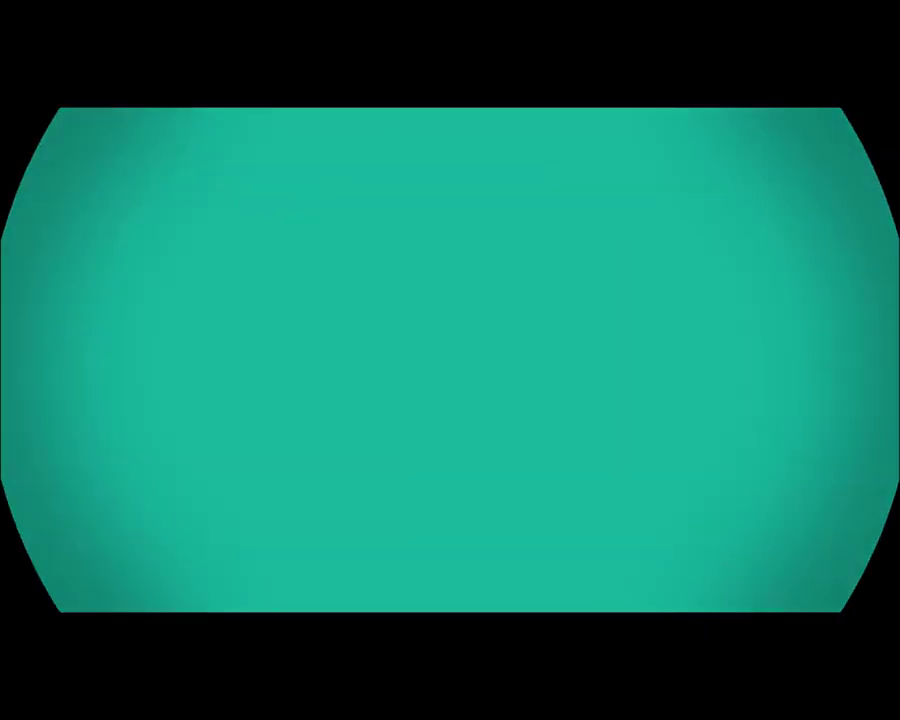